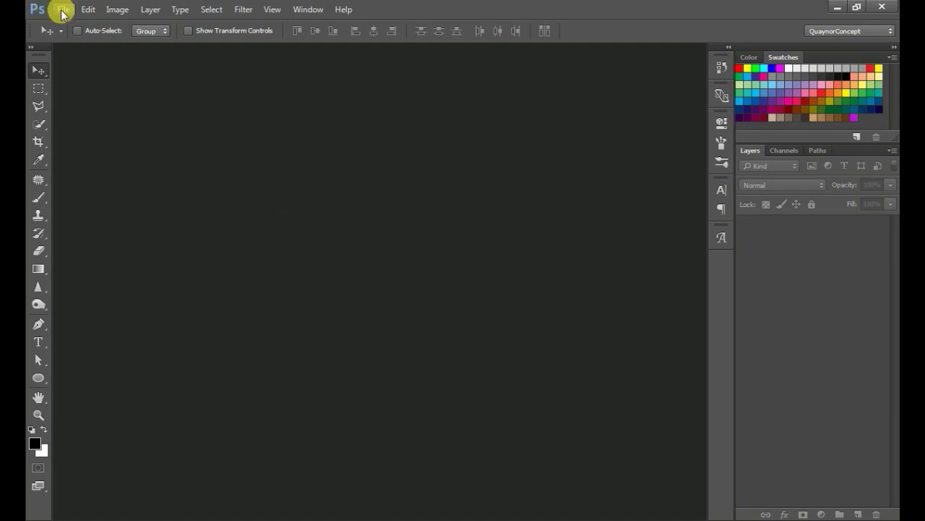
Start a new document named Mother's Day Poster.
left_click(62, 9)
left_click(67, 26)
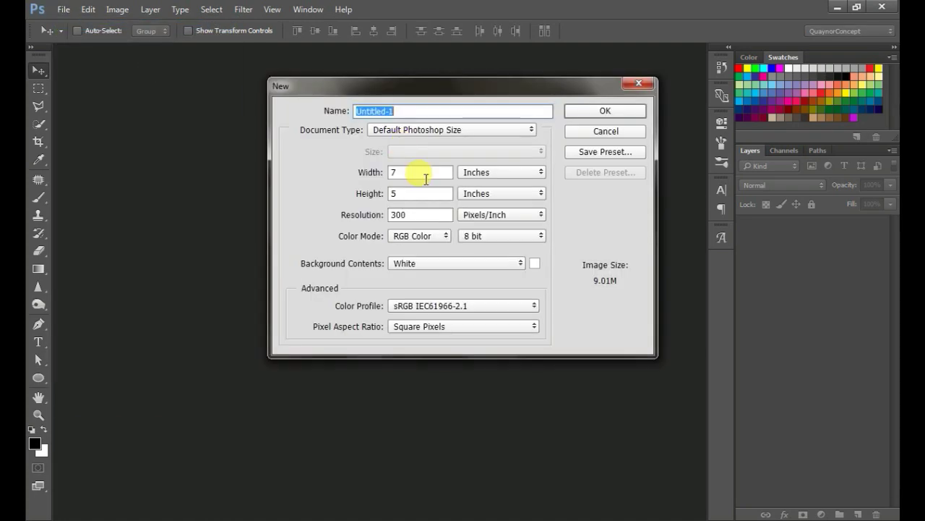
double_click(403, 172)
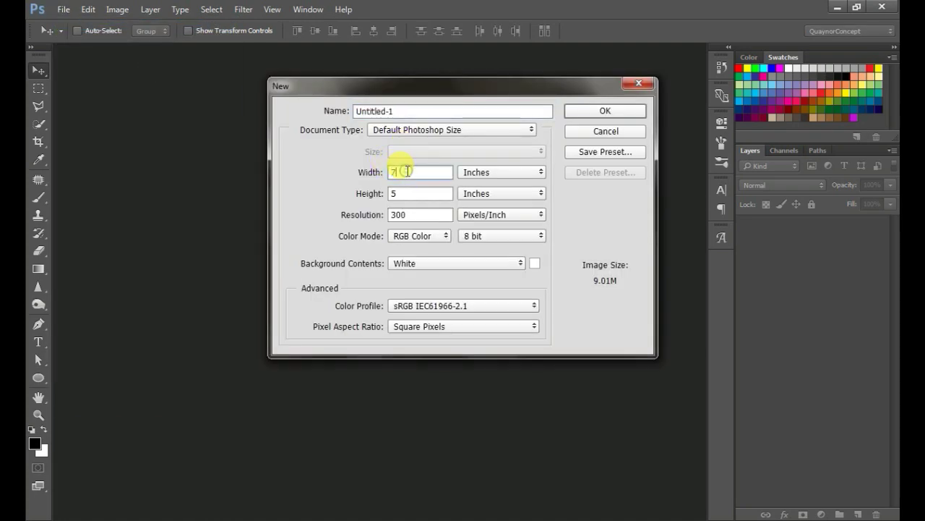
left_click(412, 112)
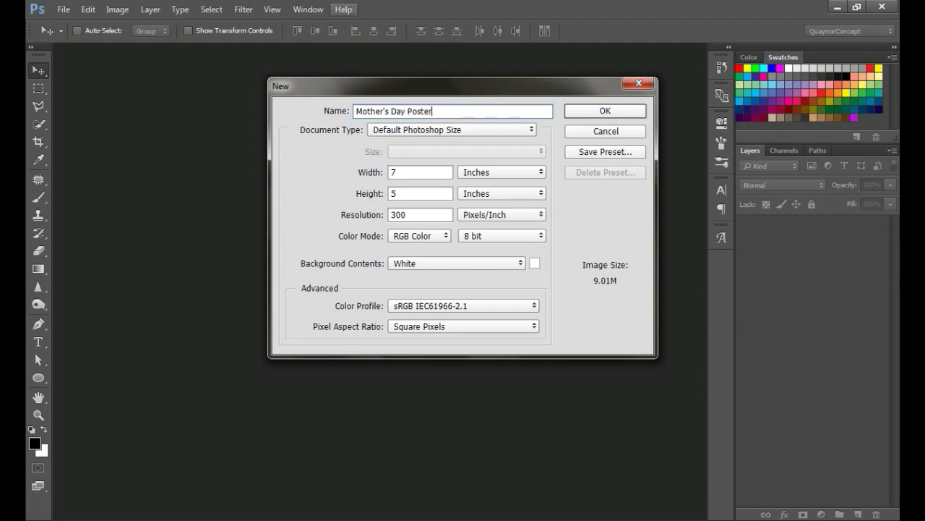
Set width and height to 4 inches at 300 ppi in RGB, and save these settings as a preset.
left_click(408, 171)
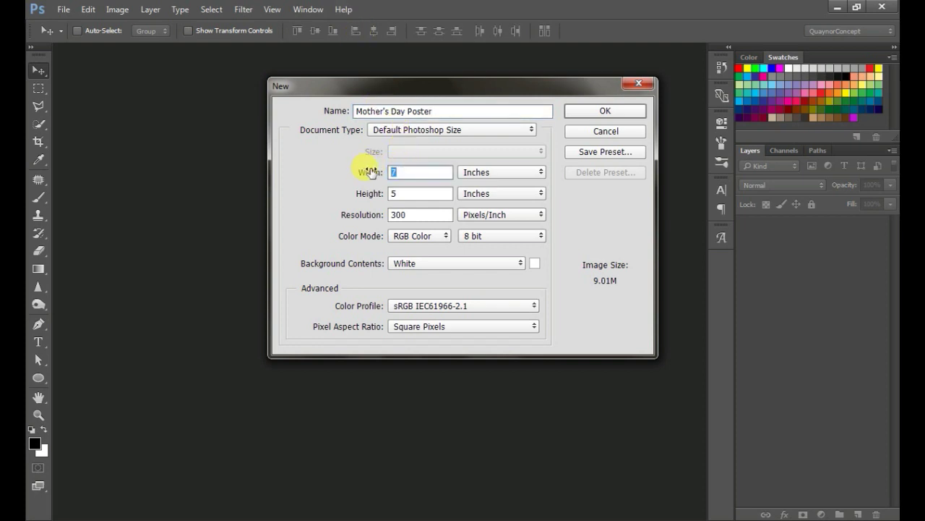
type("4")
key("Tab")
type("54")
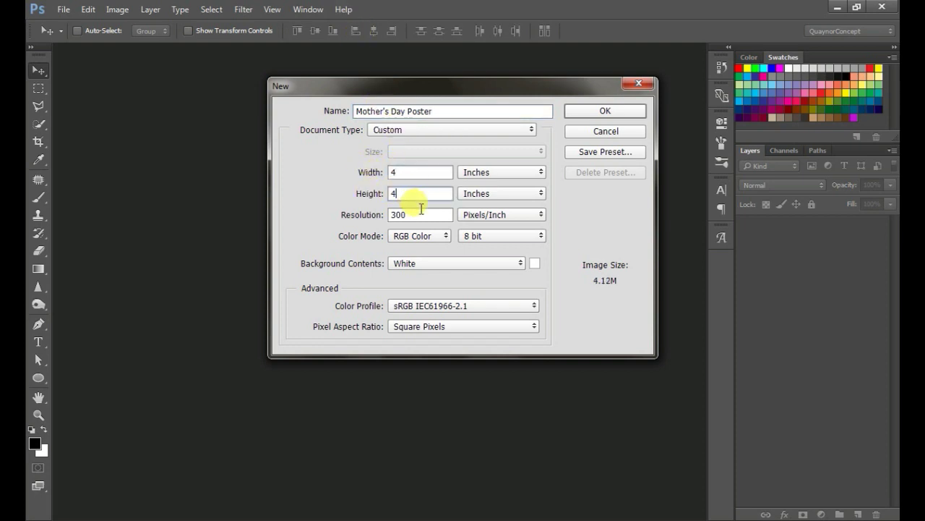
left_click(420, 213)
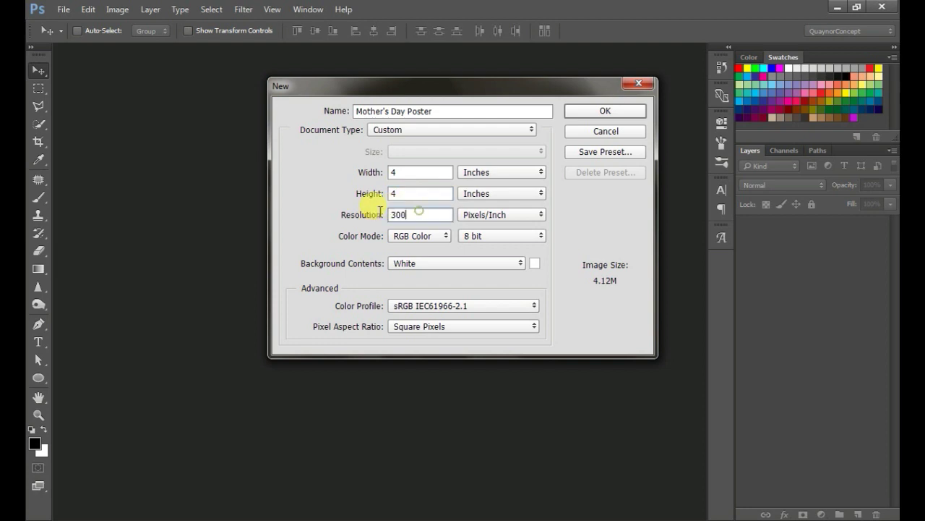
left_click(430, 236)
left_click(403, 269)
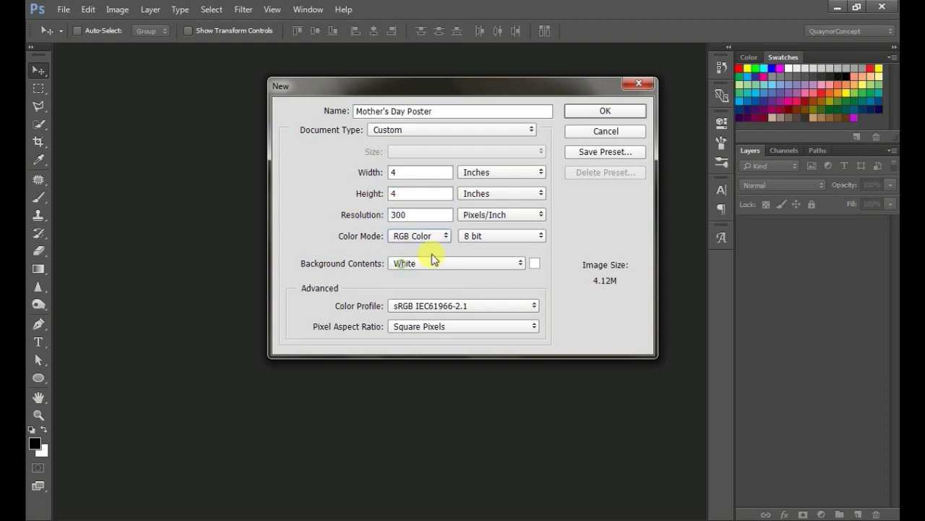
left_click(606, 155)
type("Social Media Banner")
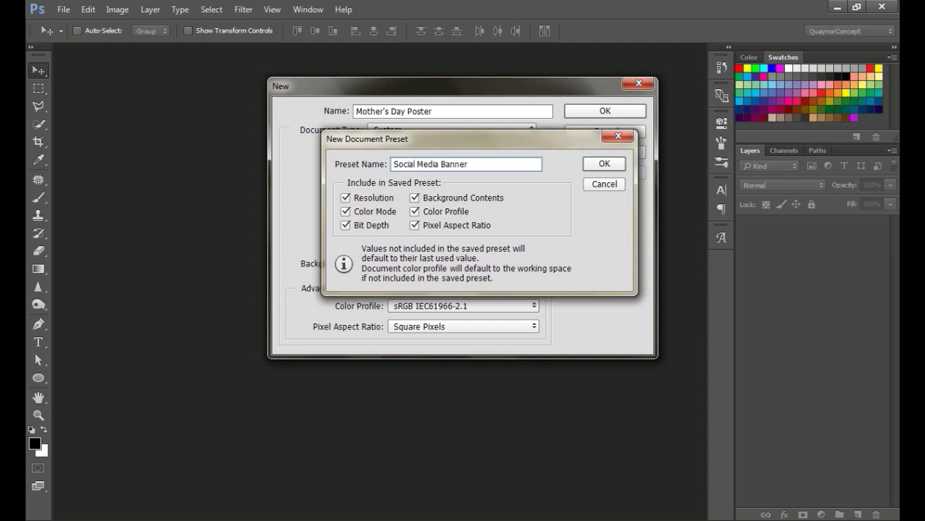
Confirm the preset and create the 4×4 inch Mother's Day Poster using the Social Media Poster type.
left_click(611, 164)
left_click(604, 186)
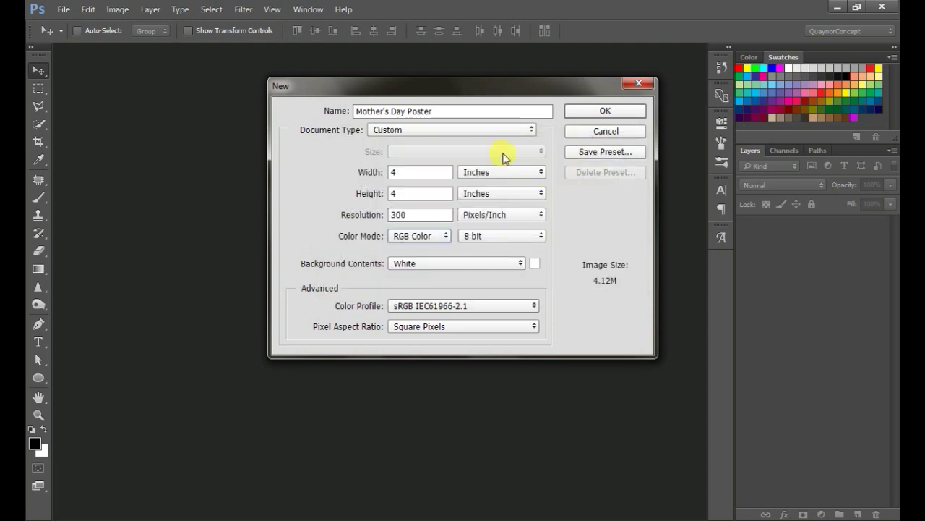
left_click(458, 130)
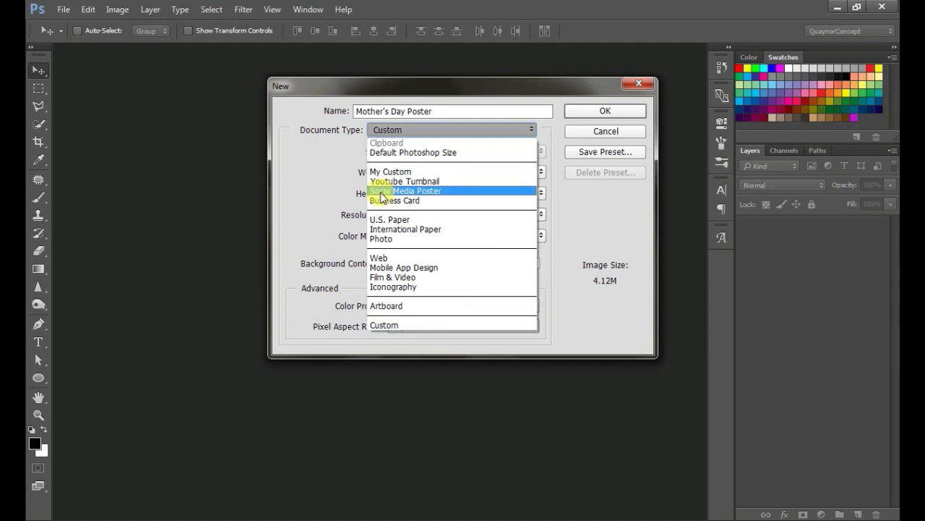
left_click(430, 190)
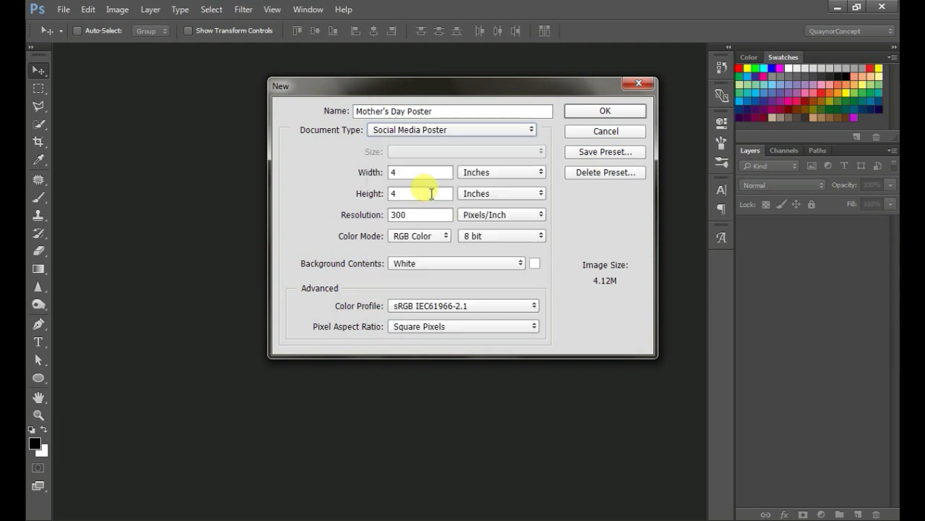
left_click(606, 112)
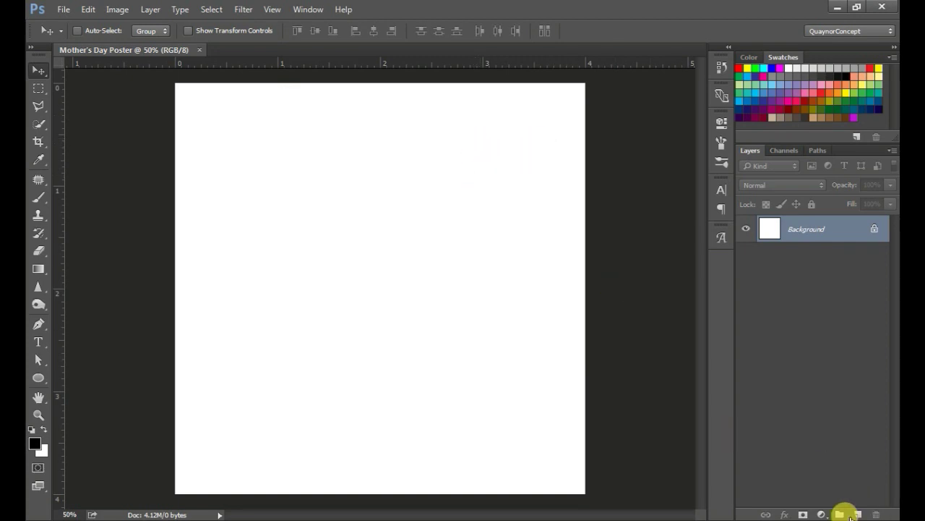
Add a Solid Color fill layer in purple c313d8 covering the poster.
left_click(821, 514)
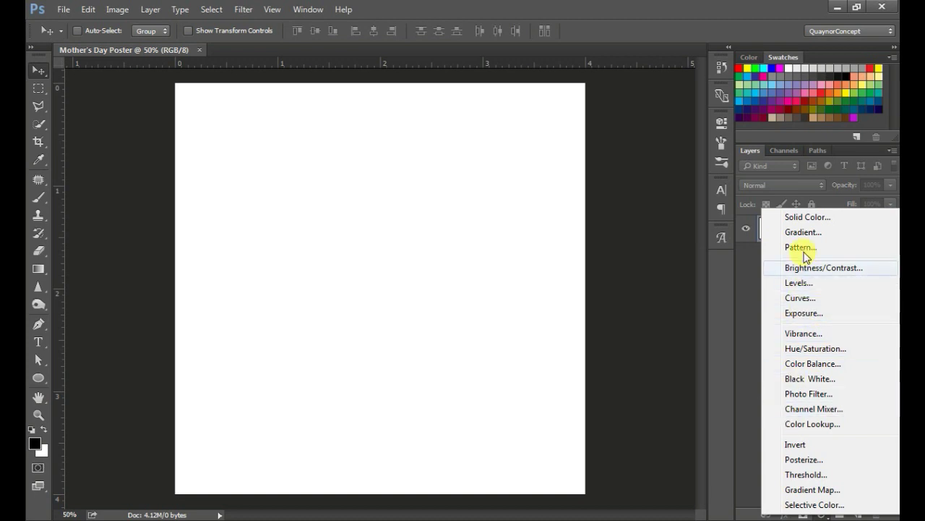
left_click(804, 217)
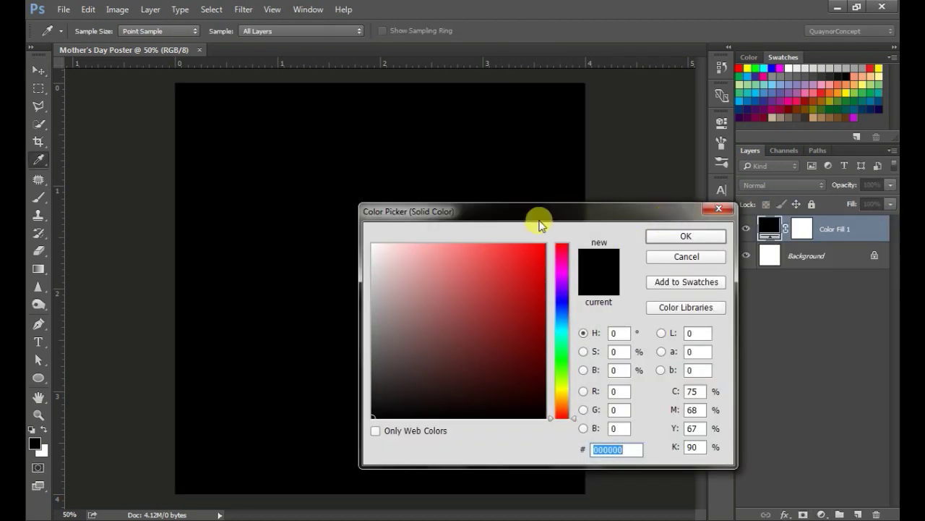
left_click_drag(542, 221, 564, 124)
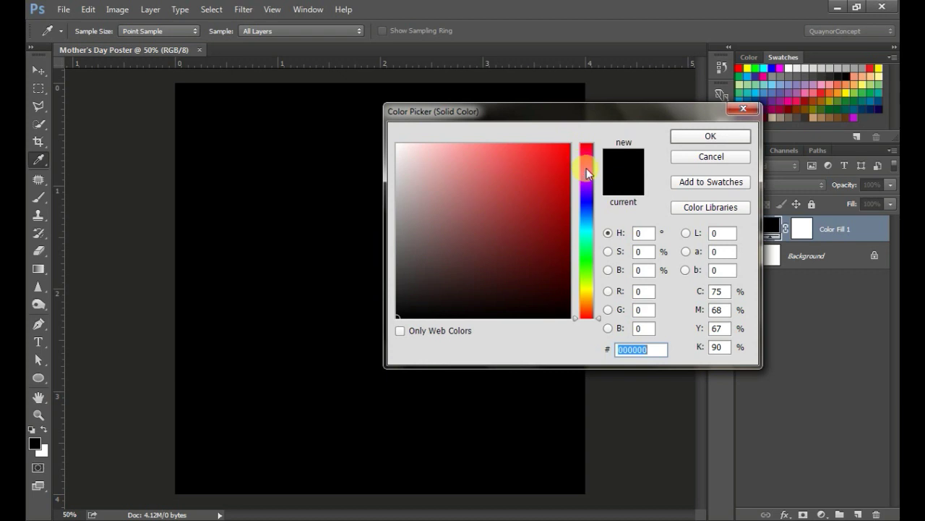
left_click(586, 169)
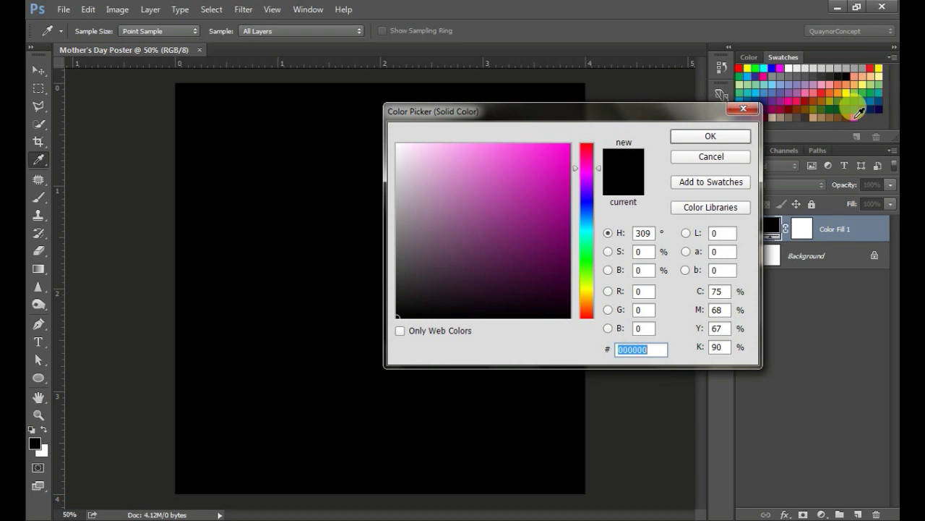
left_click(854, 116)
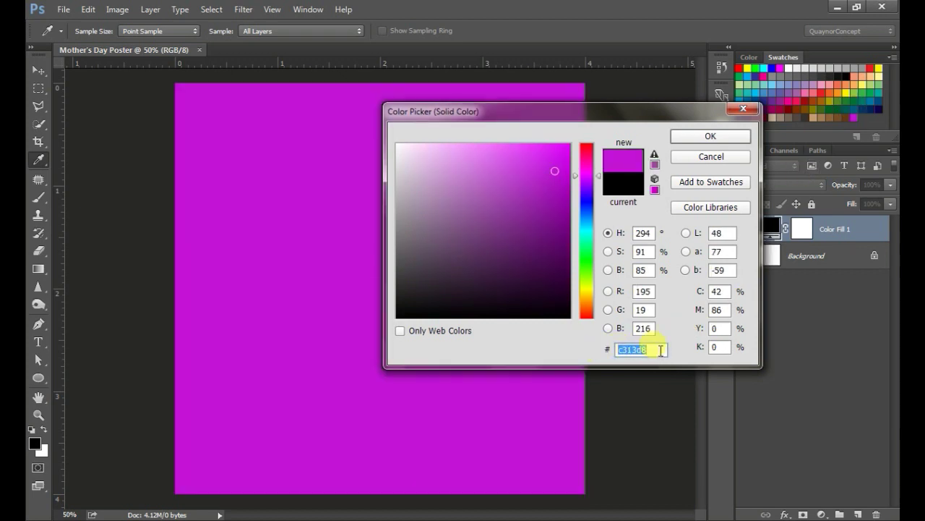
left_click(710, 143)
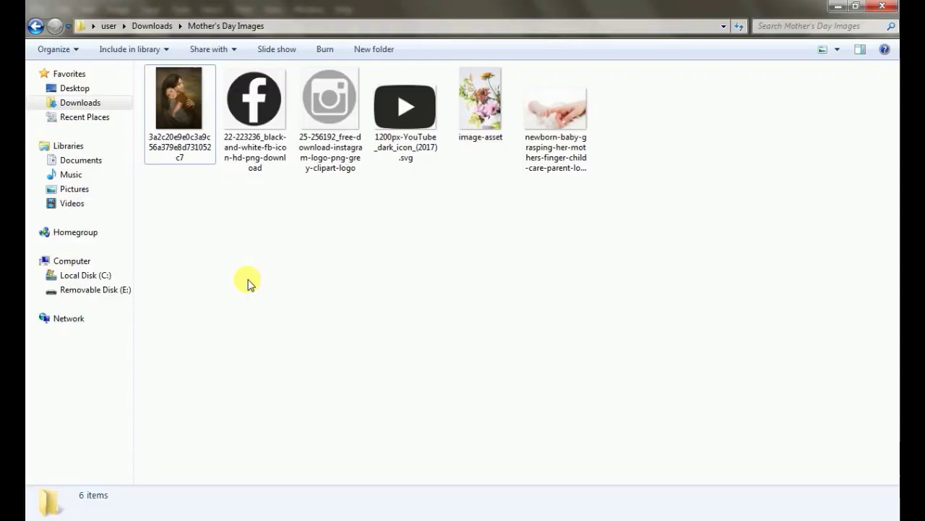
Place the mother-and-child painting, enlarge it to about 32%, and align it flush left.
left_click(179, 119)
mouse_move(178, 119)
left_mouse_down()
mouse_move(280, 330)
mouse_move(295, 248)
left_mouse_up()
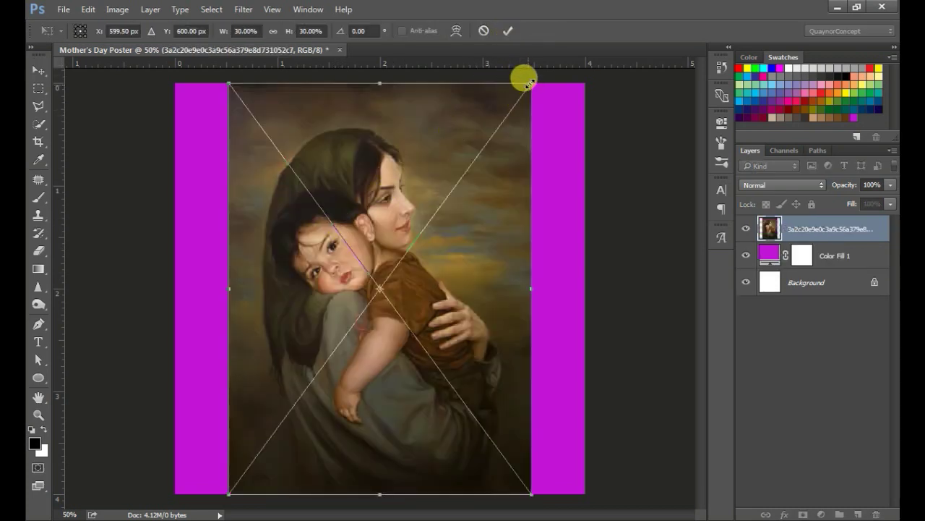
left_click_drag(531, 83, 563, 64)
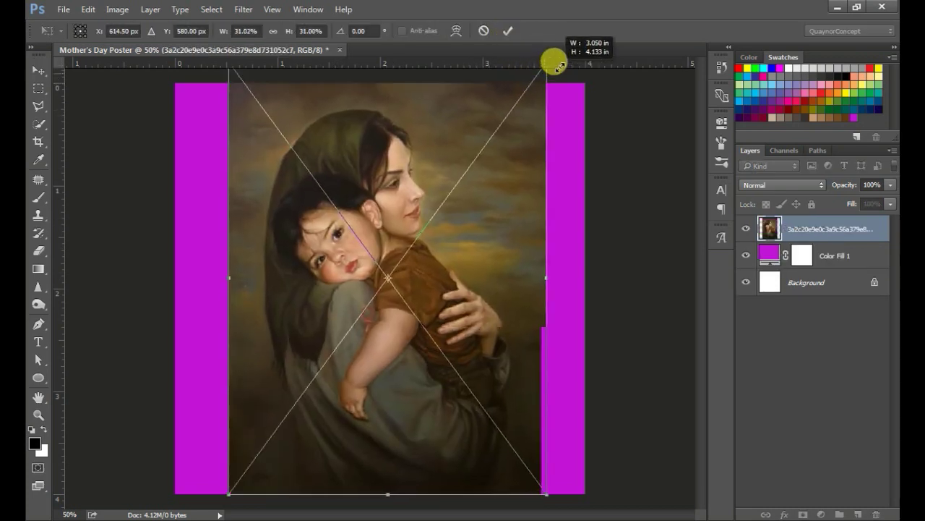
left_click(507, 31)
left_click_drag(423, 208, 365, 210)
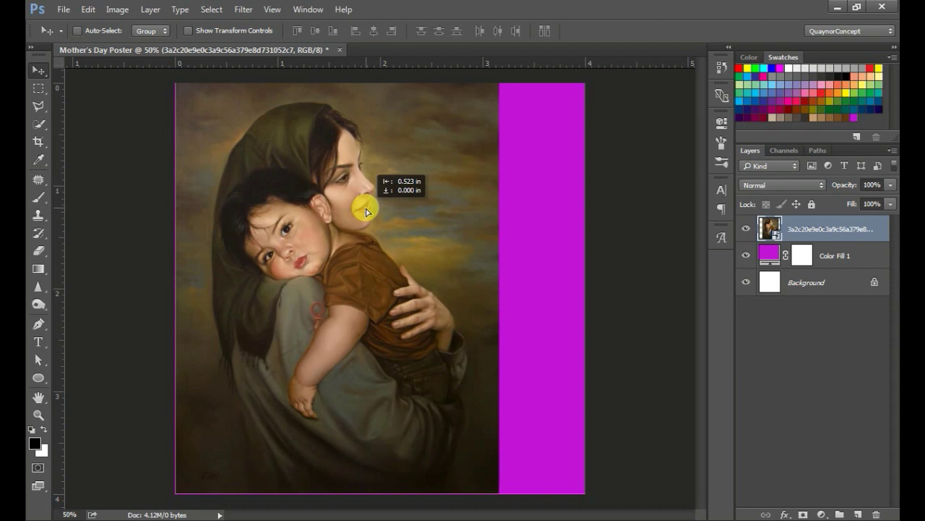
left_click_drag(366, 210, 358, 211)
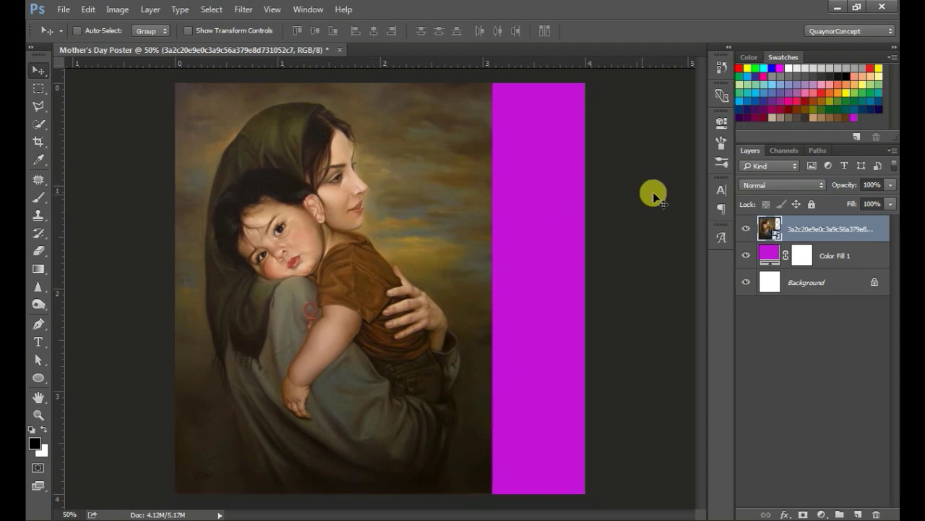
Set the painting layer to Luminosity at 83% opacity and add a layer mask.
left_click(800, 188)
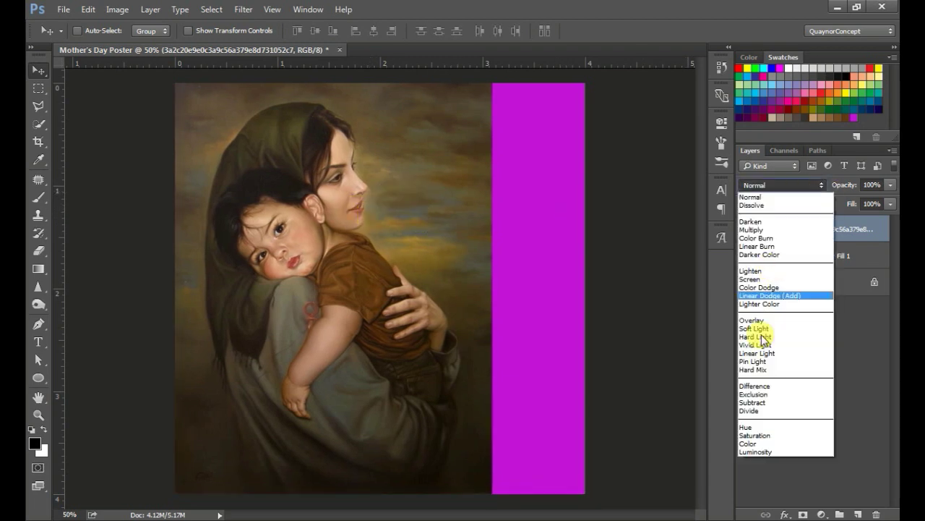
left_click(749, 452)
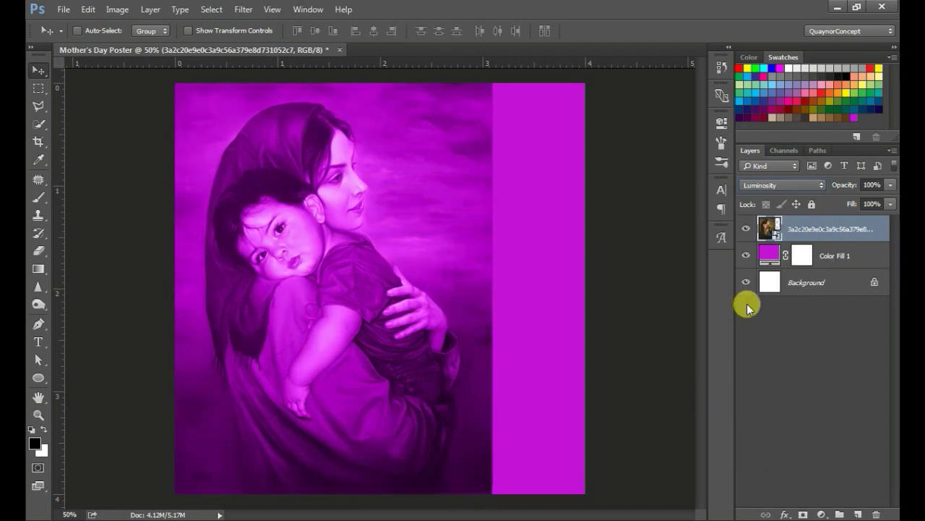
left_click_drag(843, 186, 831, 190)
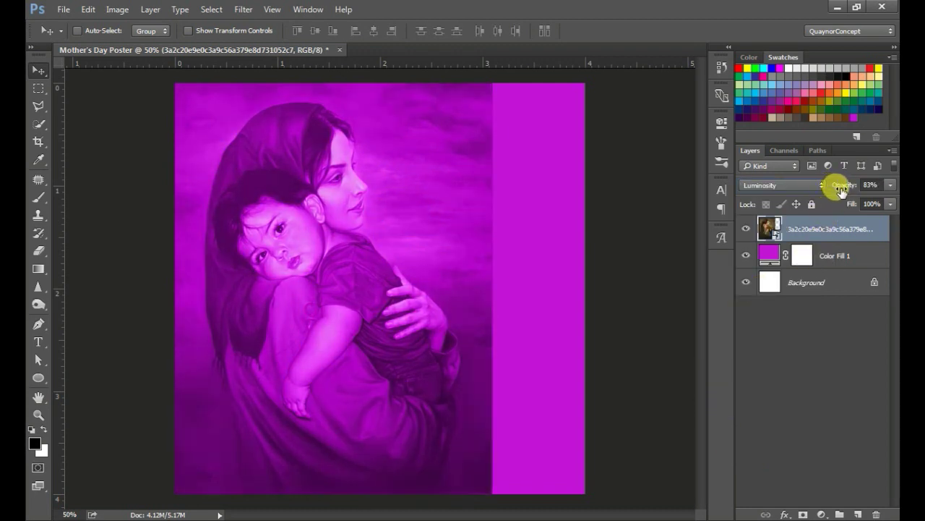
left_click(803, 514)
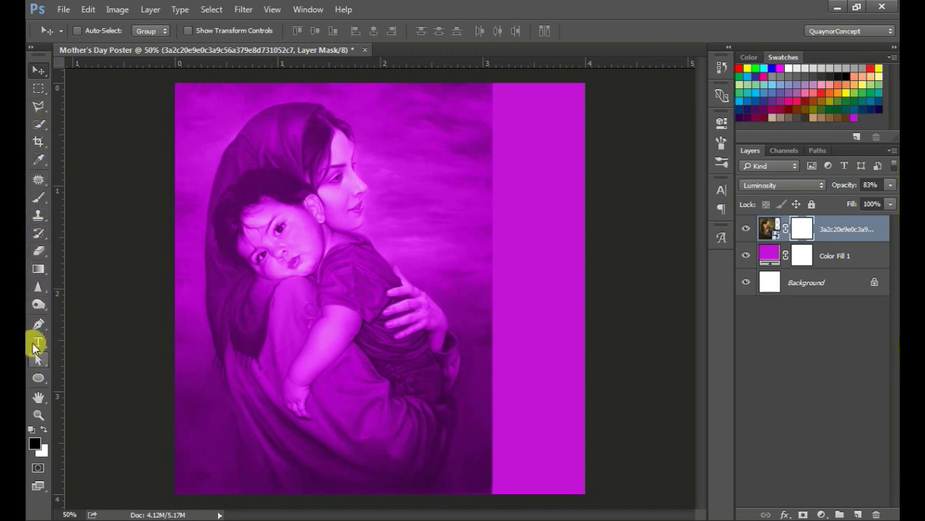
Paint the painting's mask with a large, fully soft brush to fade its right edge.
left_click(40, 197)
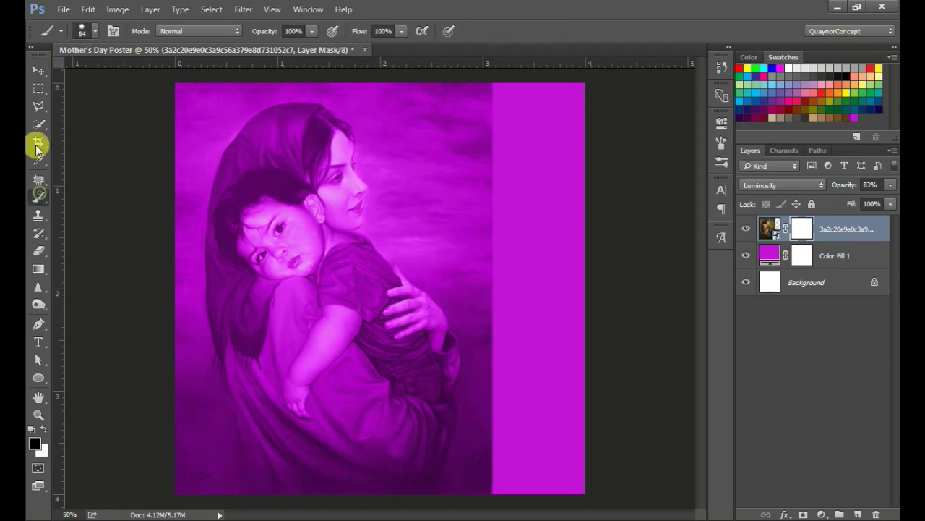
left_click(30, 47)
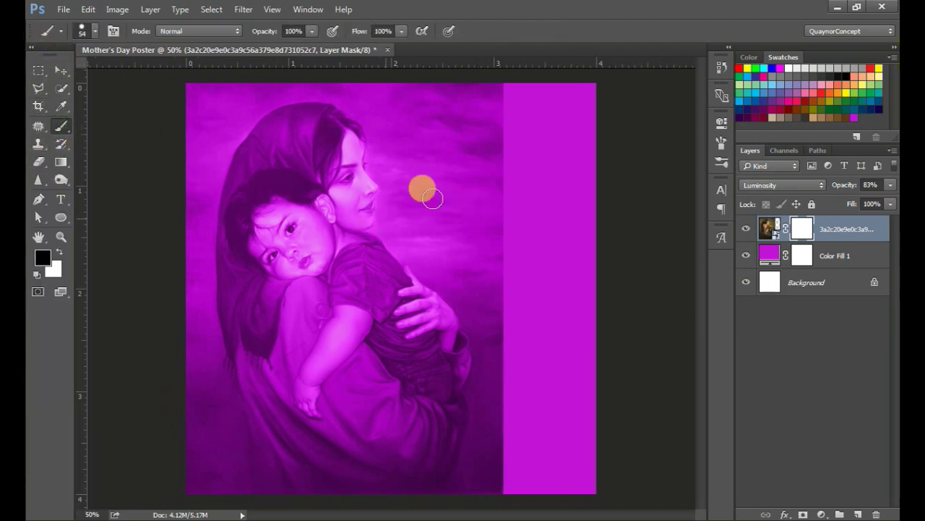
right_click(438, 197)
left_click_drag(525, 234, 578, 230)
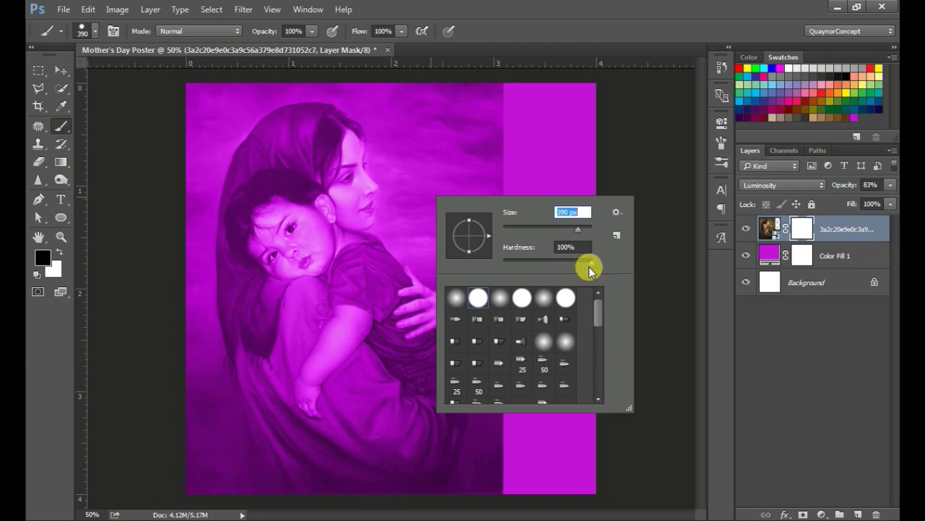
left_click_drag(590, 263, 489, 258)
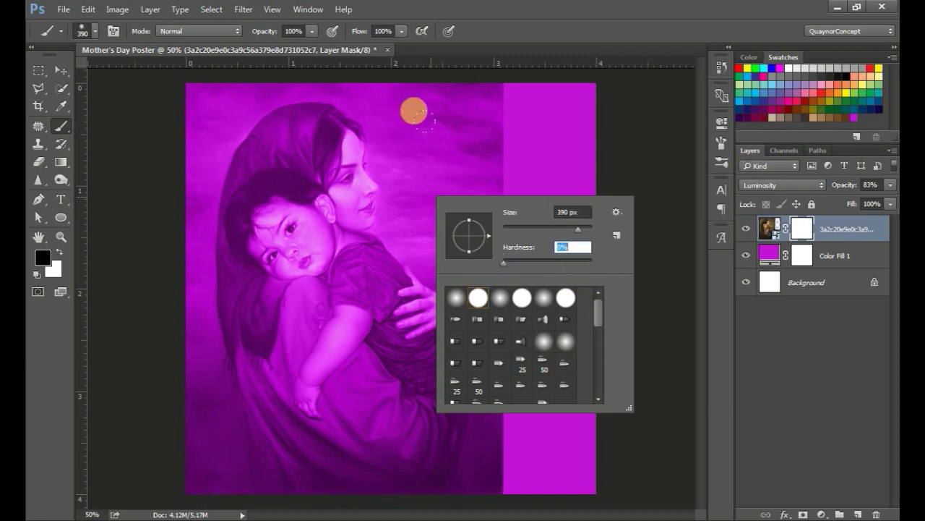
left_click(413, 110)
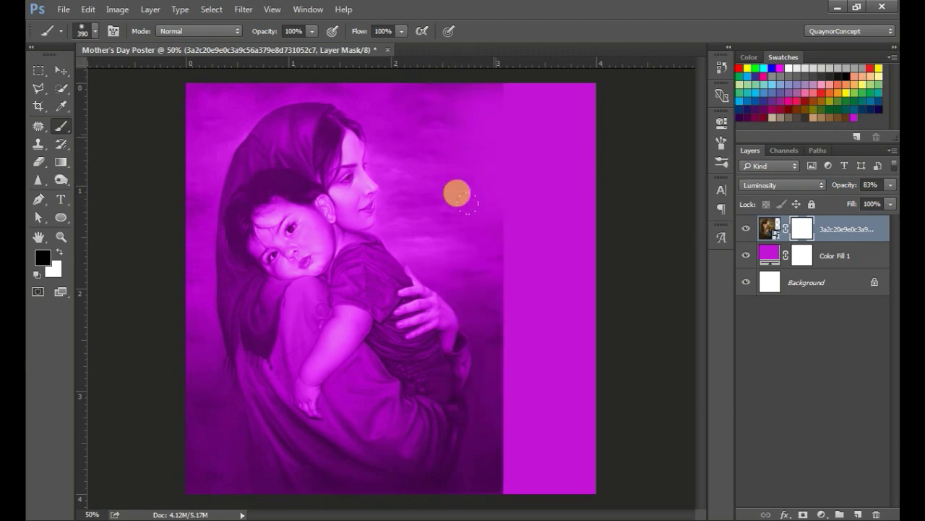
mouse_move(461, 246)
left_mouse_down()
mouse_move(483, 351)
mouse_move(473, 461)
mouse_move(487, 372)
left_mouse_up()
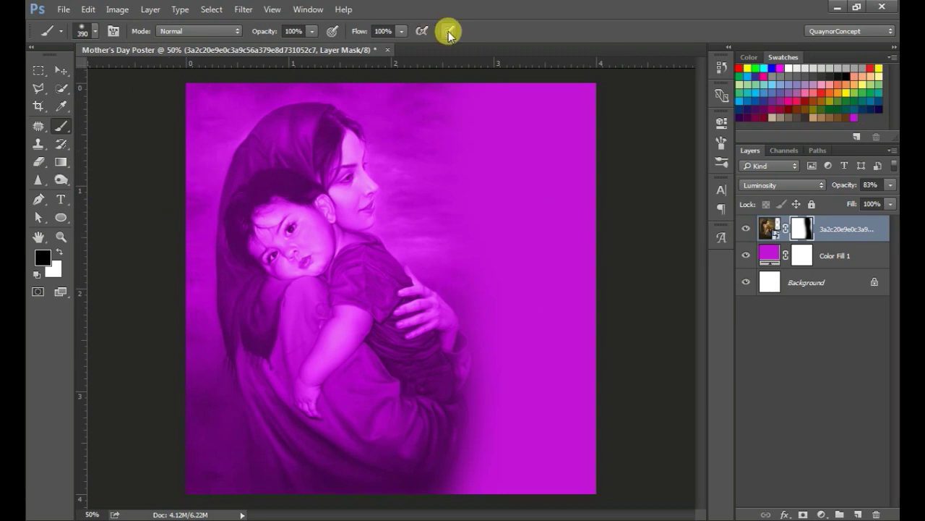
left_click(843, 233)
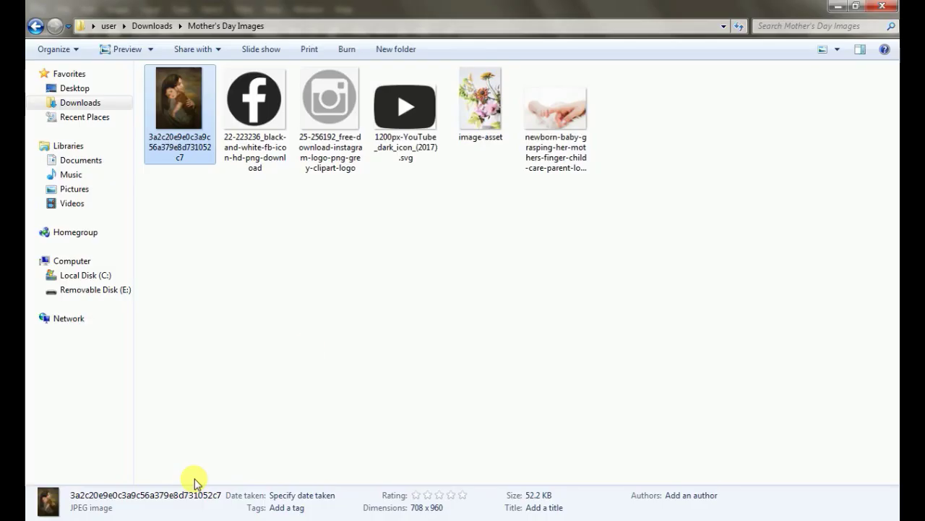
Place the image-asset flower photo and move it to the poster's upper right.
left_click(480, 105)
mouse_move(481, 104)
left_mouse_down()
mouse_move(256, 503)
mouse_move(474, 132)
mouse_move(472, 153)
left_mouse_up()
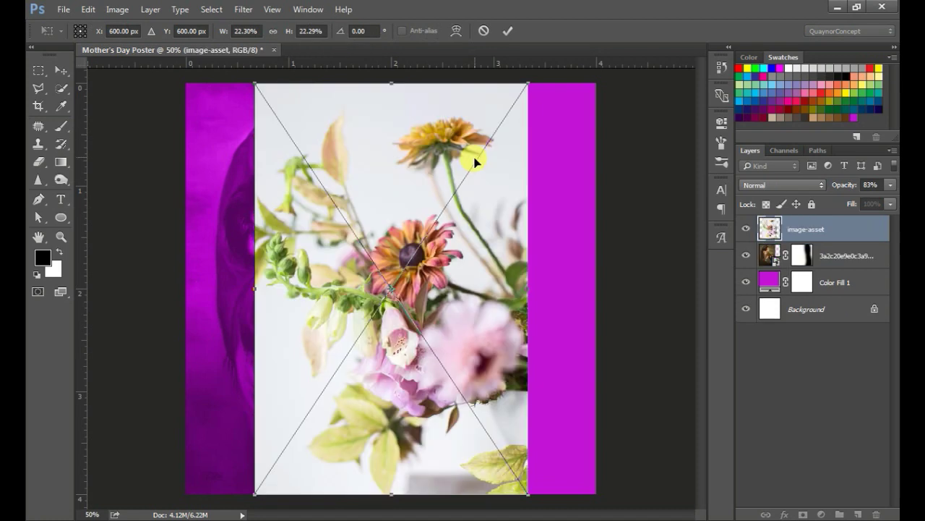
left_click(511, 32)
key("b")
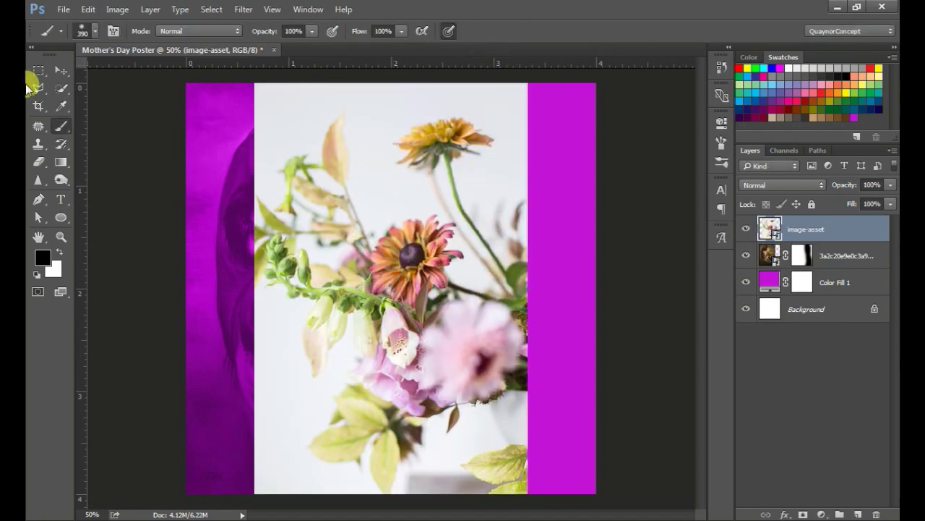
left_click(61, 70)
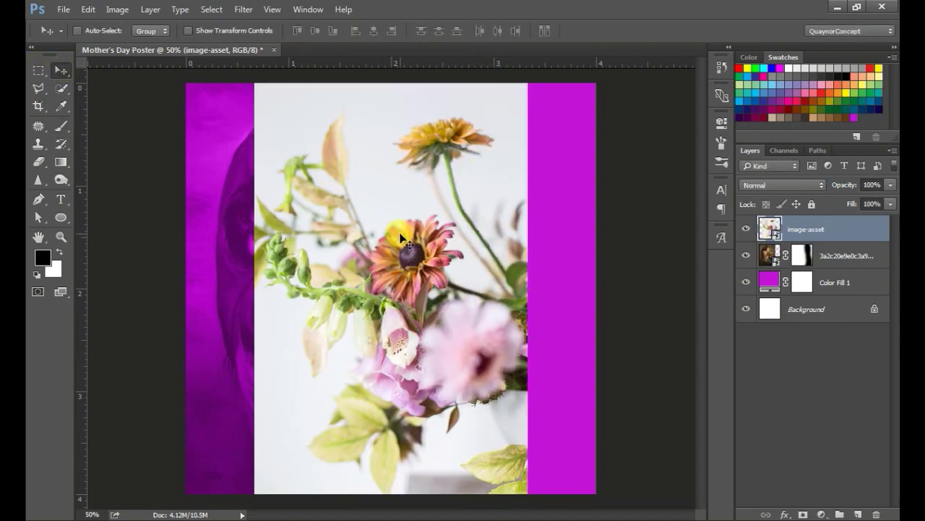
mouse_move(423, 230)
left_mouse_down()
mouse_move(510, 166)
mouse_move(480, 207)
mouse_move(503, 166)
mouse_move(495, 167)
left_mouse_up()
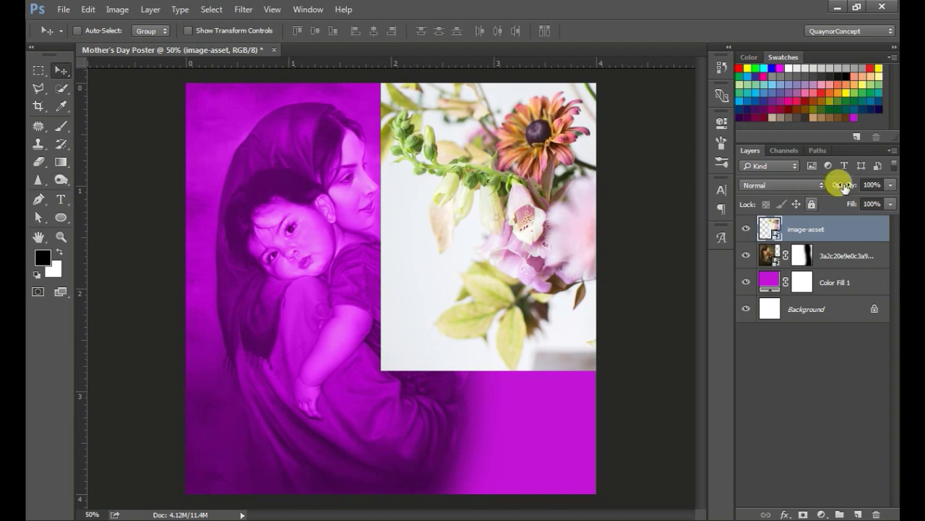
Set the flower photo layer to Multiply at 49% opacity and add a layer mask.
left_click(809, 188)
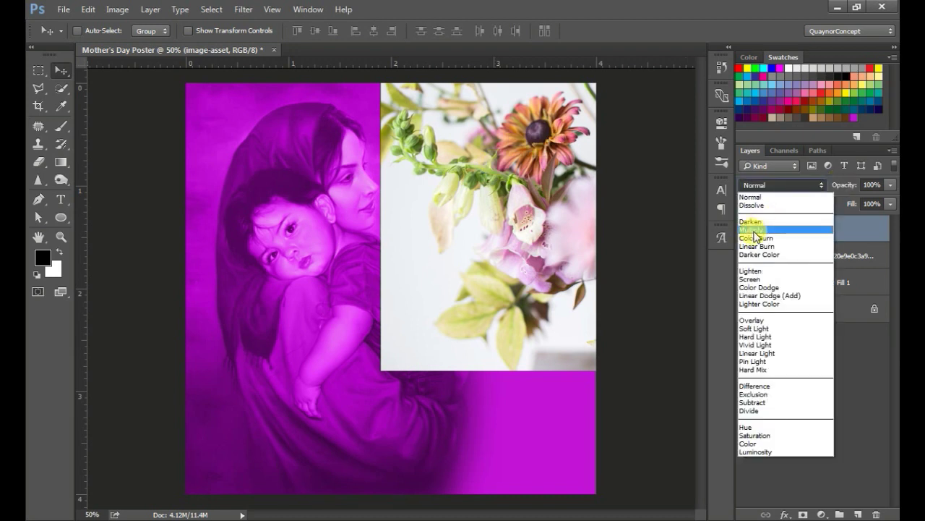
left_click(759, 229)
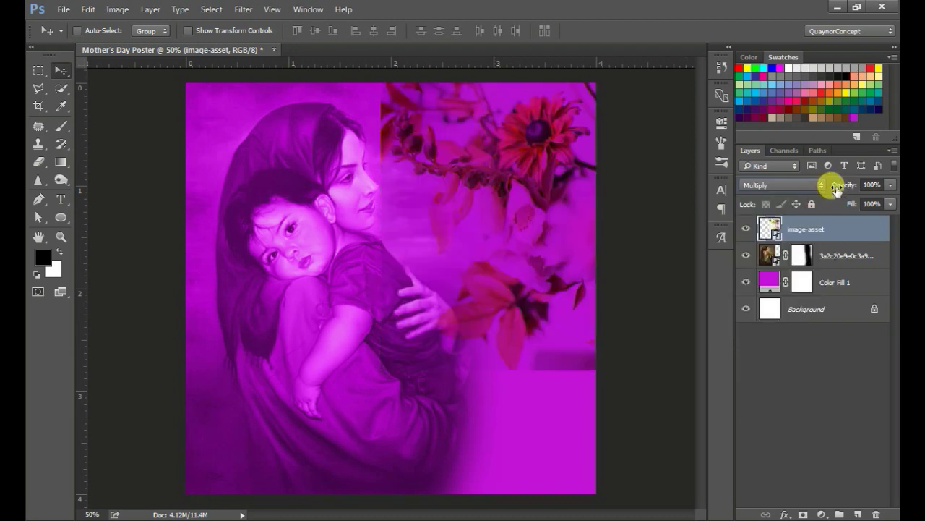
mouse_move(836, 188)
left_mouse_down()
mouse_move(811, 184)
mouse_move(830, 186)
left_mouse_up()
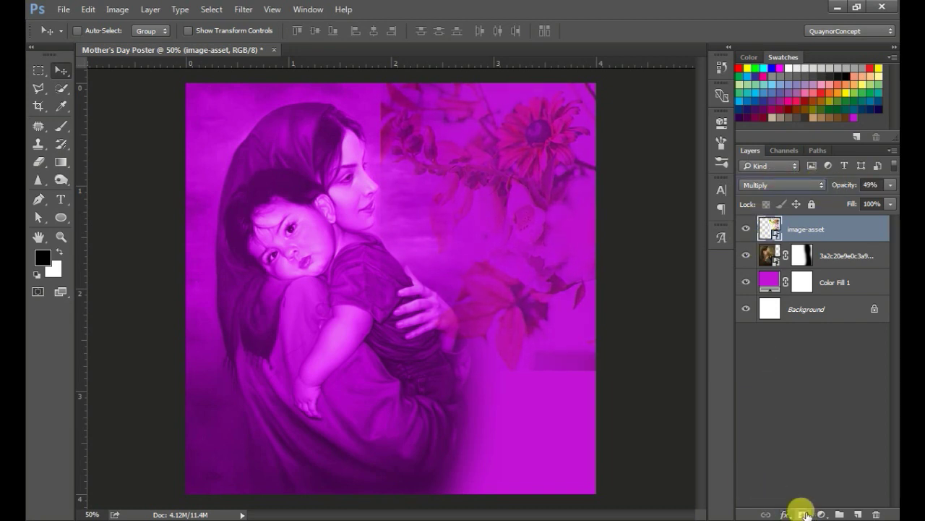
left_click(804, 513)
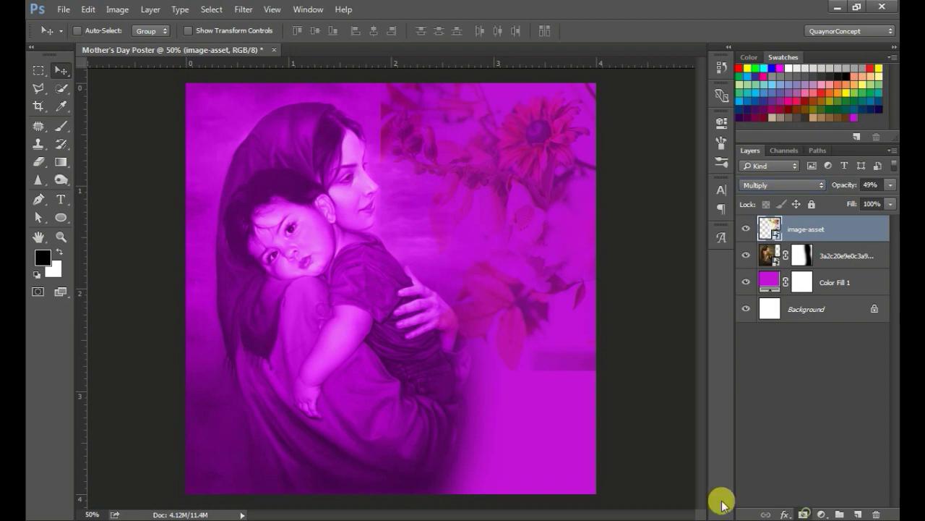
Brush the flower photo's mask to soften its hard left and lower edges.
left_click(62, 130)
mouse_move(289, 166)
left_mouse_down()
mouse_move(287, 139)
mouse_move(296, 305)
mouse_move(610, 352)
left_mouse_up()
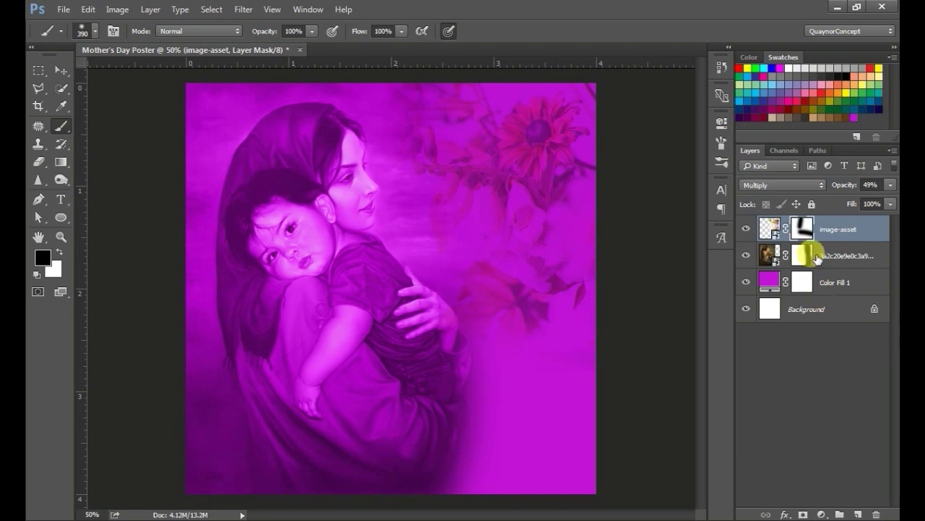
mouse_move(320, 237)
left_mouse_down()
mouse_move(315, 216)
mouse_move(366, 279)
mouse_move(355, 302)
mouse_move(368, 280)
mouse_move(294, 297)
left_mouse_up()
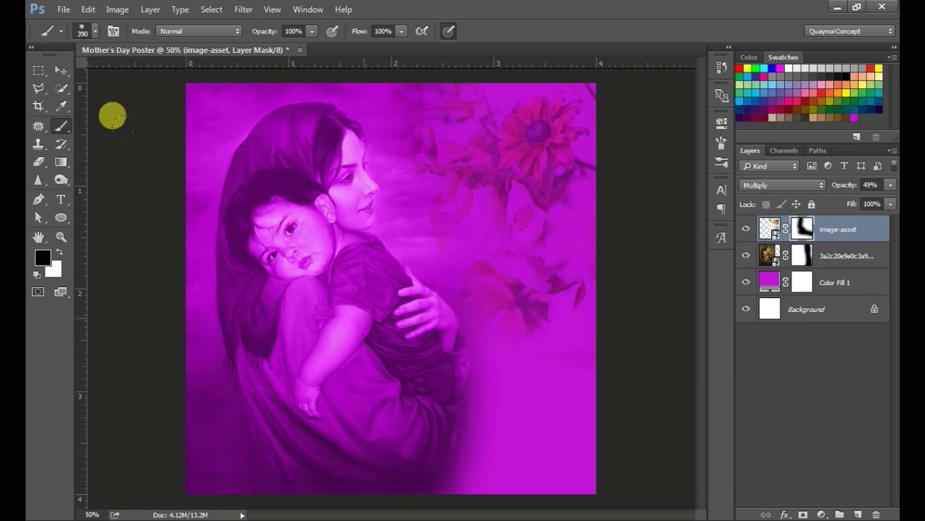
left_click(62, 71)
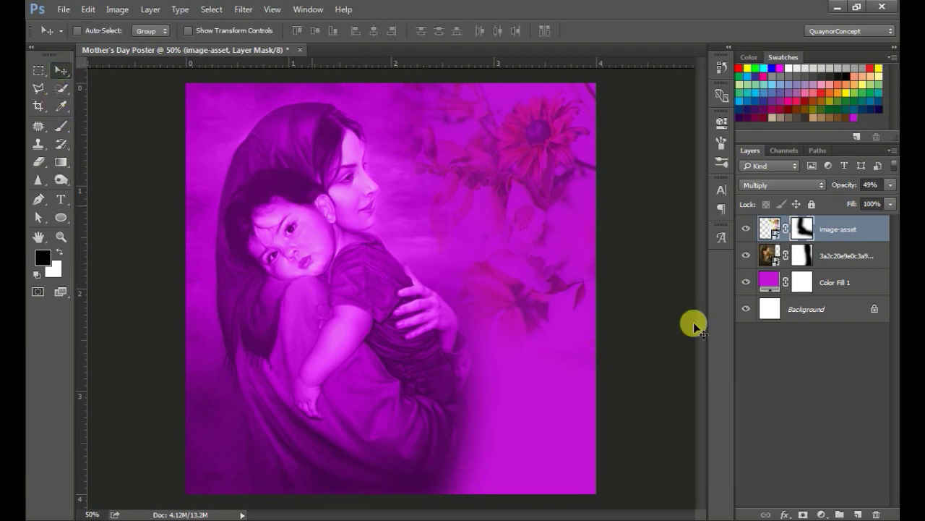
left_click(823, 512)
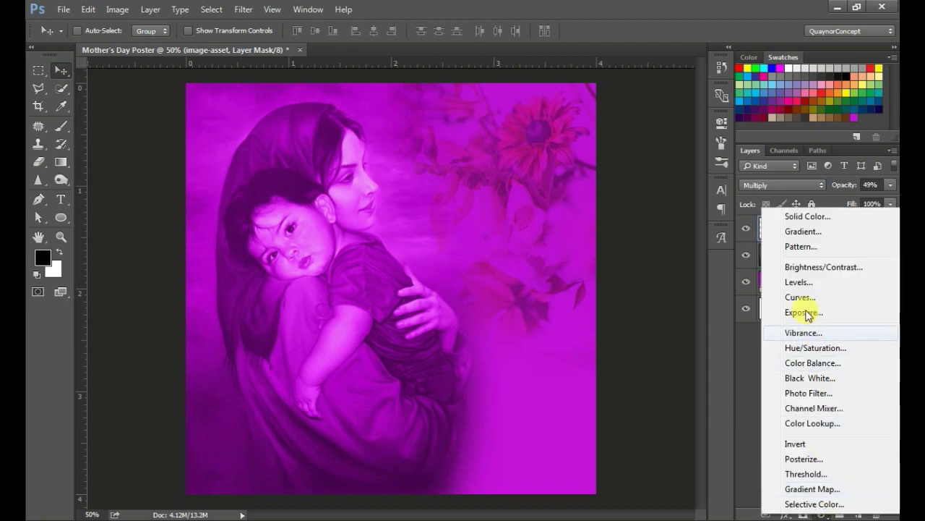
Add a Color Lookup layer, trying 2Strip and Candlelight before settling on Crisp_Warm.look.
left_click(801, 425)
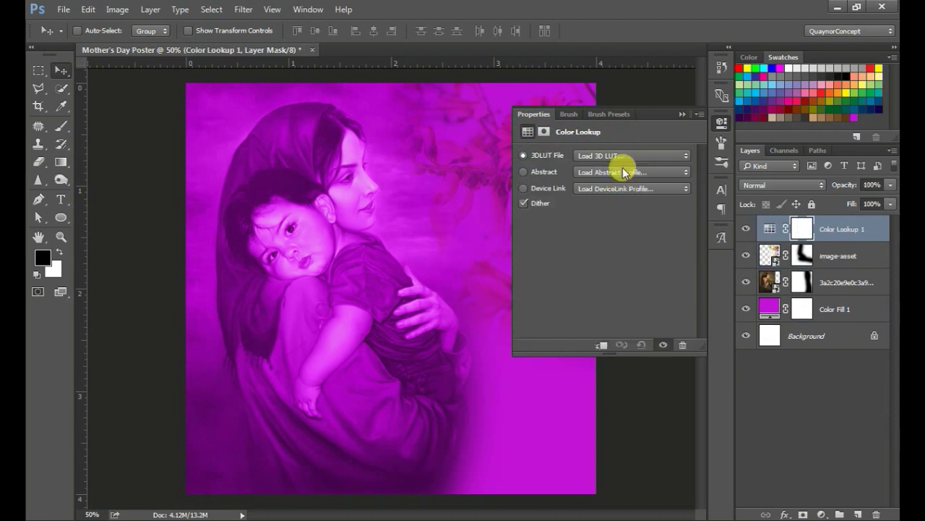
left_click(621, 157)
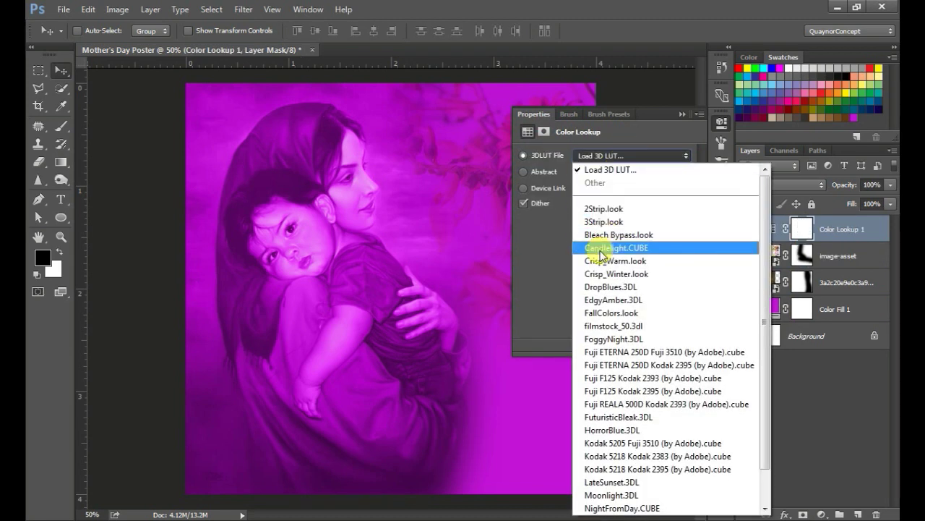
left_click(604, 210)
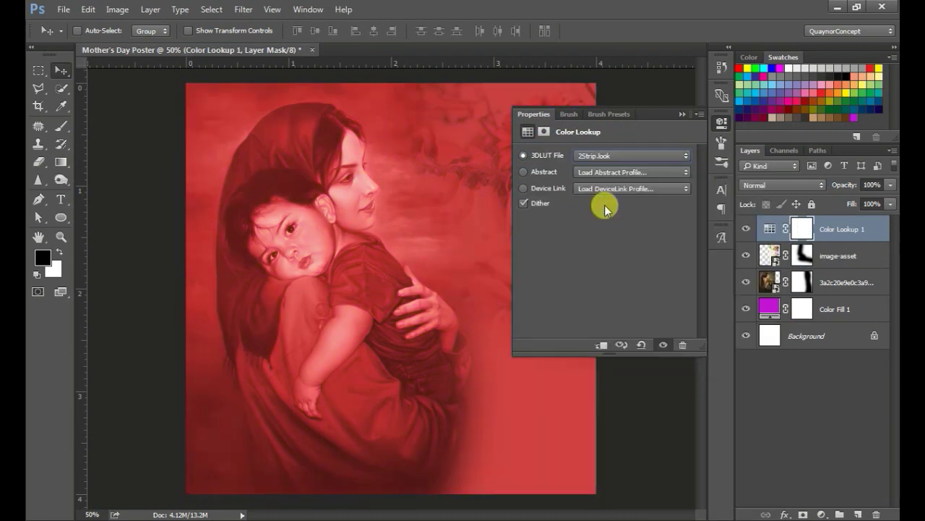
left_click(604, 158)
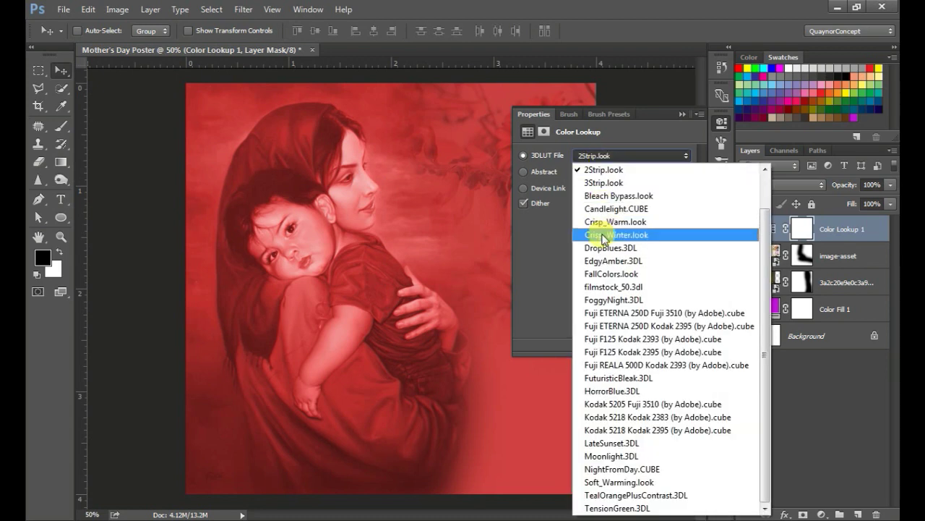
left_click(606, 209)
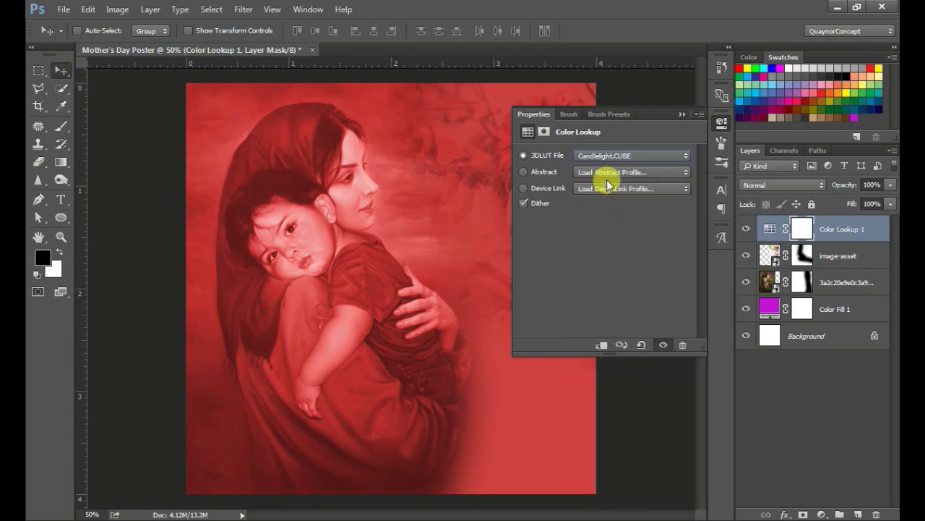
left_click(613, 158)
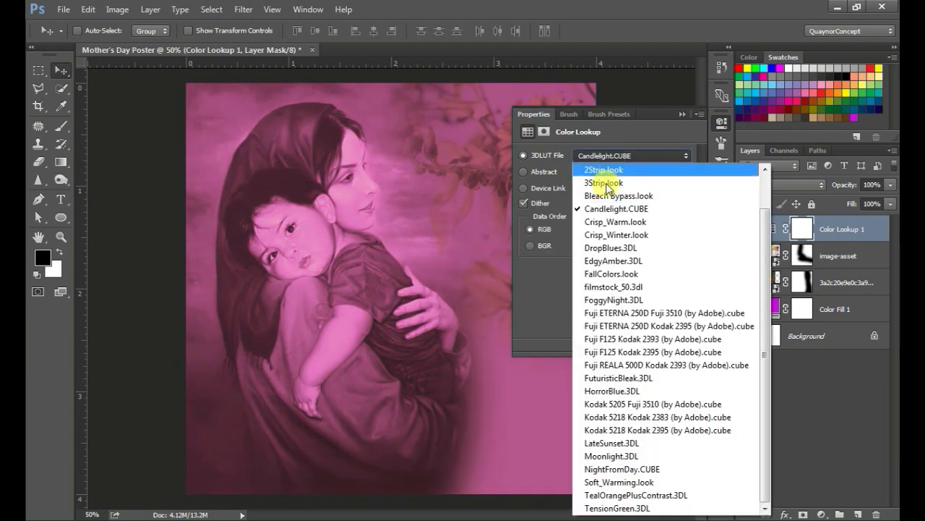
left_click(625, 222)
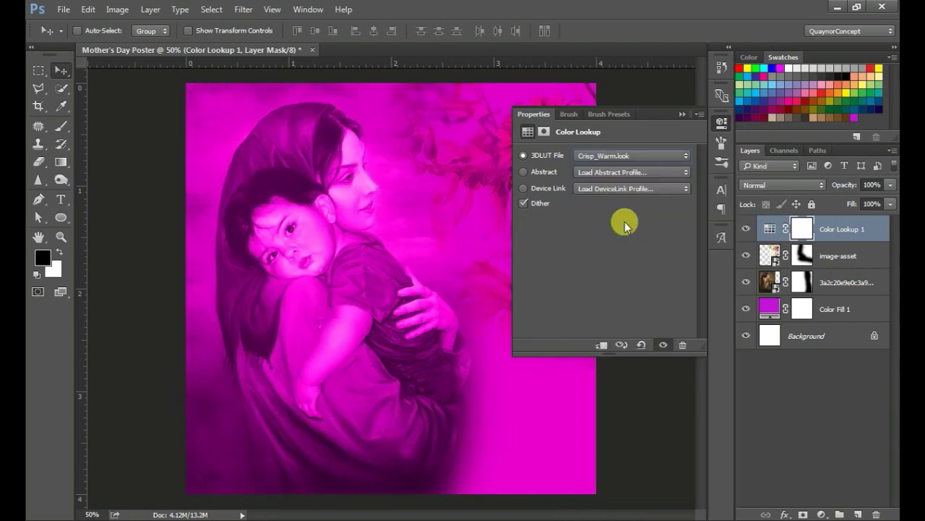
left_click(723, 124)
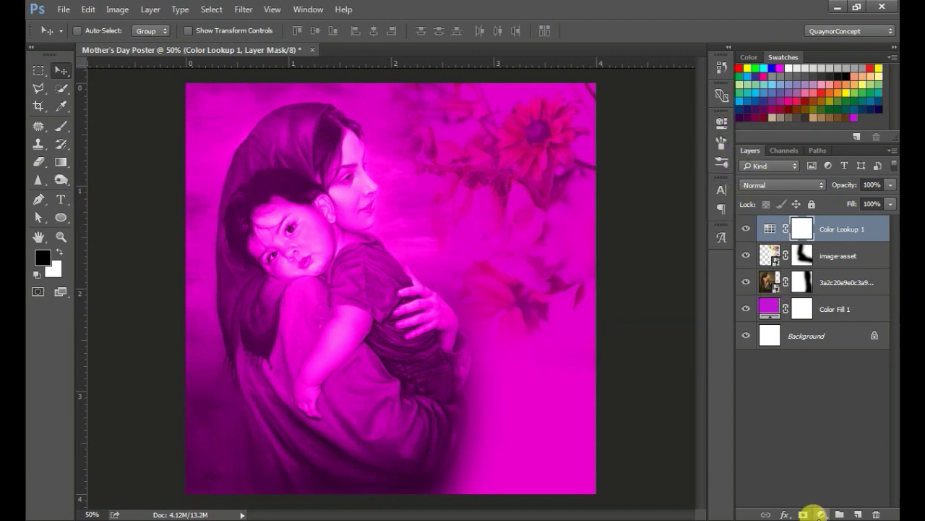
left_click(820, 514)
left_click(814, 307)
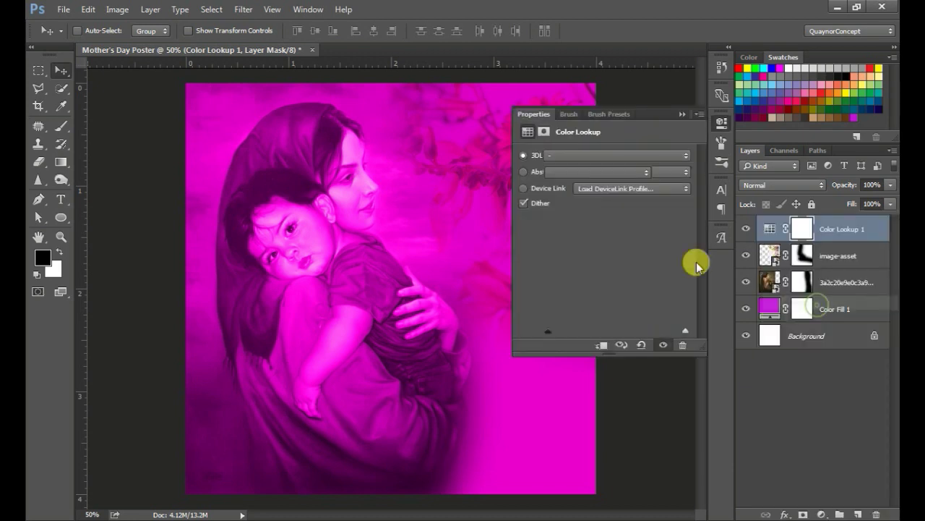
Bend the Curves 1 curve into an S-shape to darken shadows and boost contrast.
mouse_move(613, 257)
left_mouse_down()
mouse_move(620, 275)
mouse_move(622, 258)
mouse_move(638, 259)
mouse_move(622, 260)
mouse_move(624, 269)
left_mouse_up()
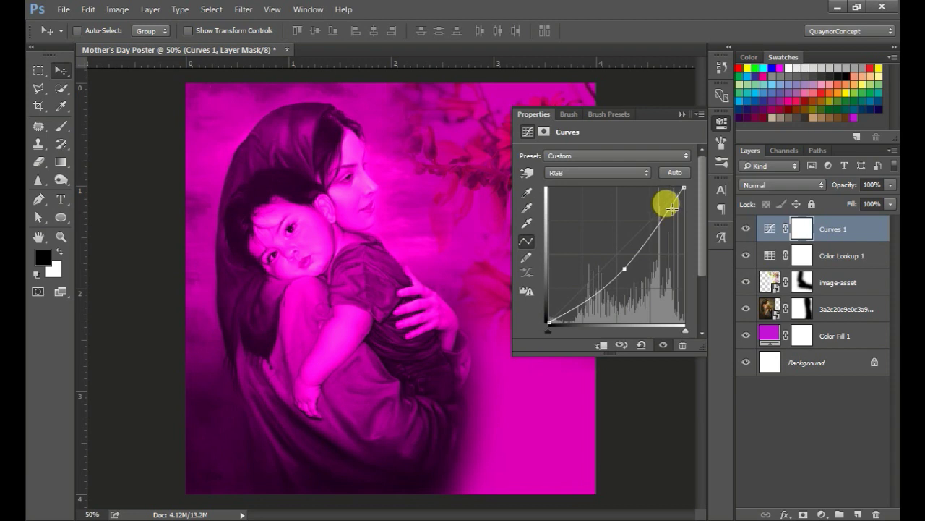
left_click_drag(671, 205, 671, 223)
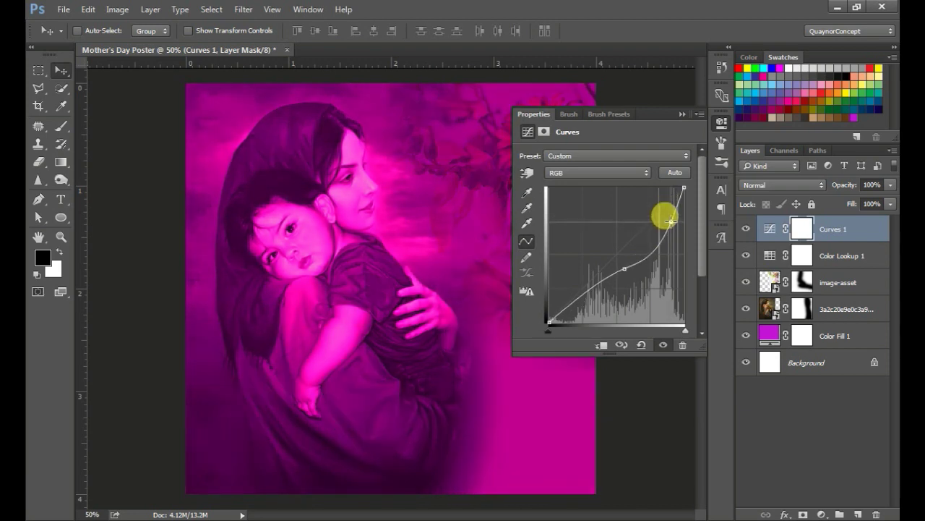
mouse_move(671, 221)
left_mouse_down()
mouse_move(665, 207)
mouse_move(670, 215)
left_mouse_up()
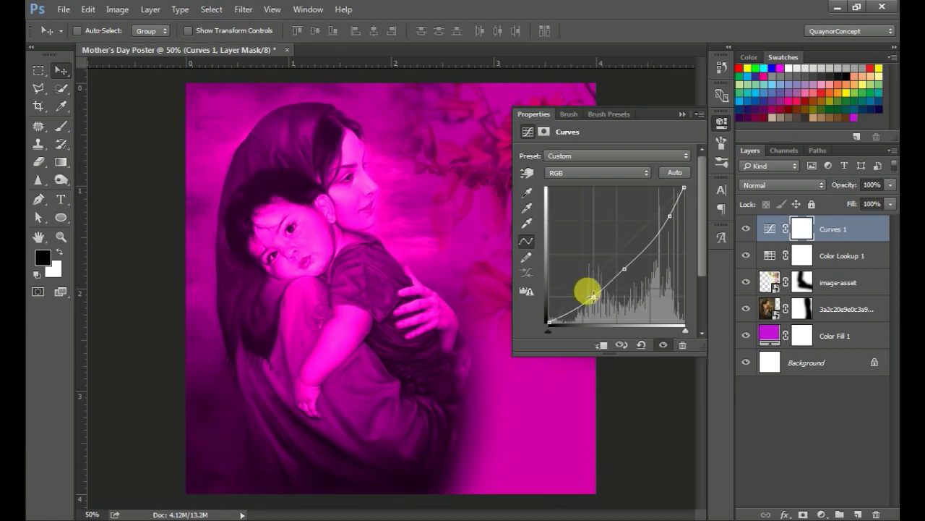
left_click(592, 296)
left_click(723, 126)
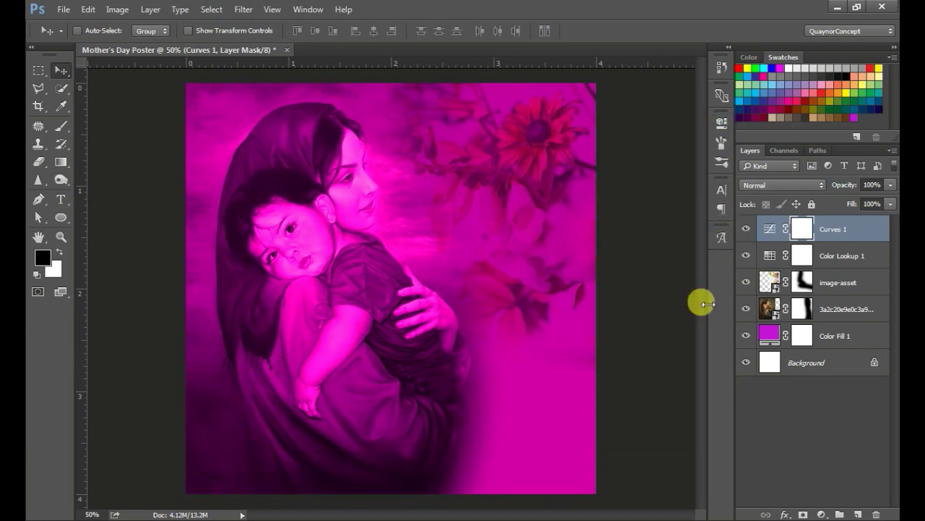
Lower the Color Lookup 1 layer's opacity slightly.
left_click(837, 315)
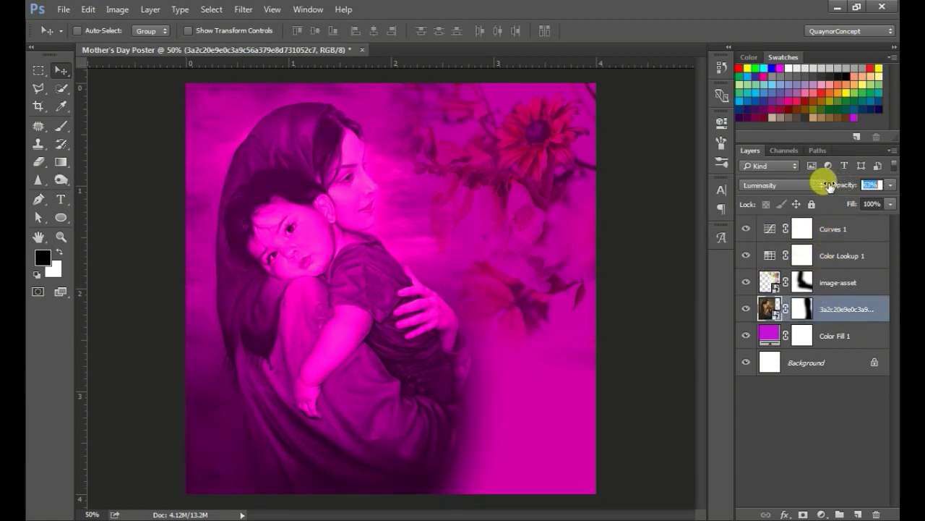
left_click(830, 253)
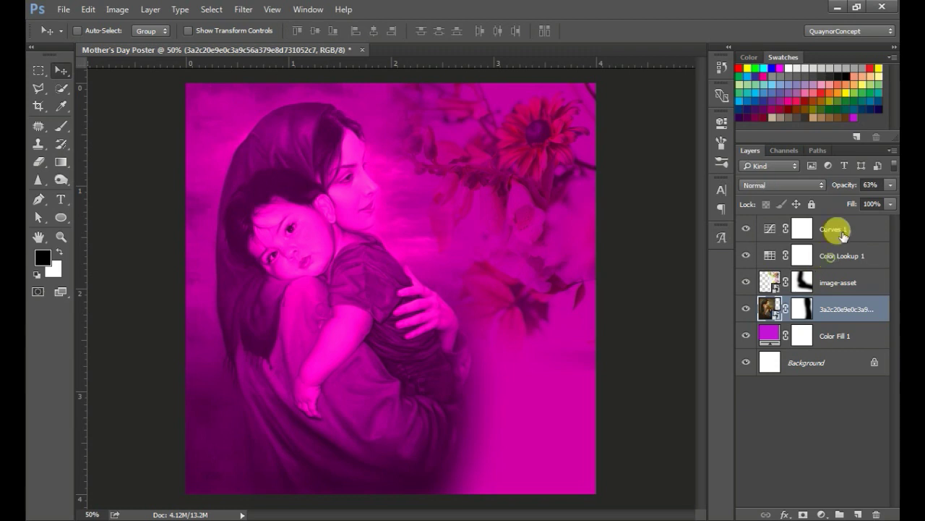
mouse_move(854, 192)
left_mouse_down()
mouse_move(734, 182)
mouse_move(868, 186)
left_mouse_up()
left_click(832, 233)
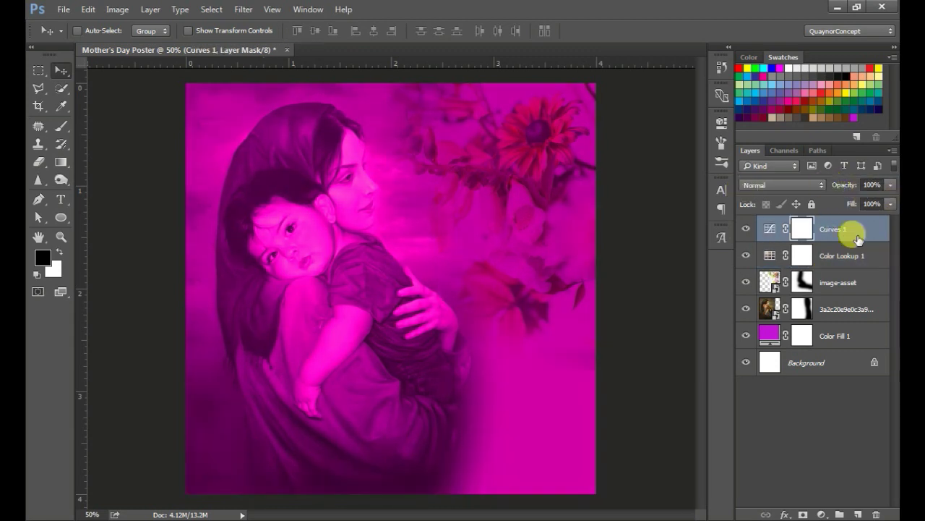
Reopen Curves 1 and steepen the curve further to deepen the darker tones.
double_click(768, 233)
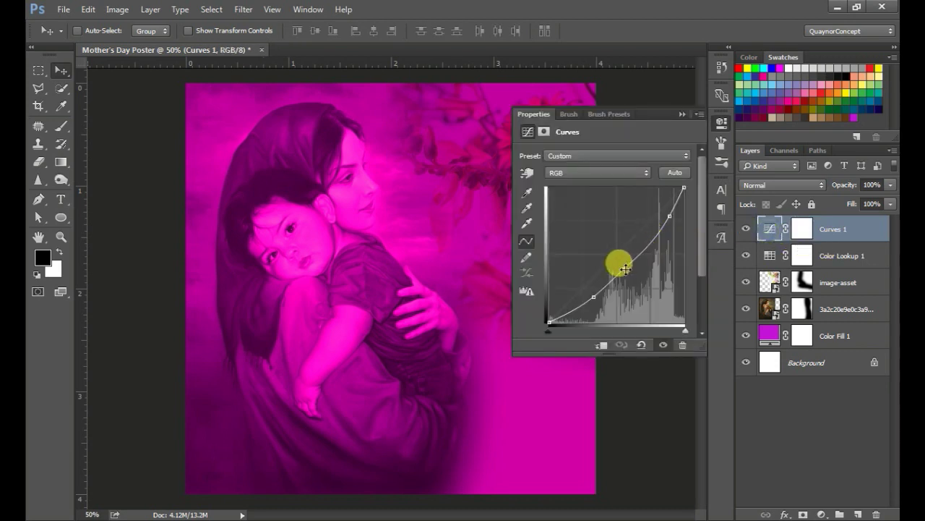
left_click_drag(624, 269, 630, 272)
mouse_move(670, 215)
left_mouse_down()
mouse_move(672, 201)
mouse_move(668, 223)
mouse_move(666, 211)
left_mouse_up()
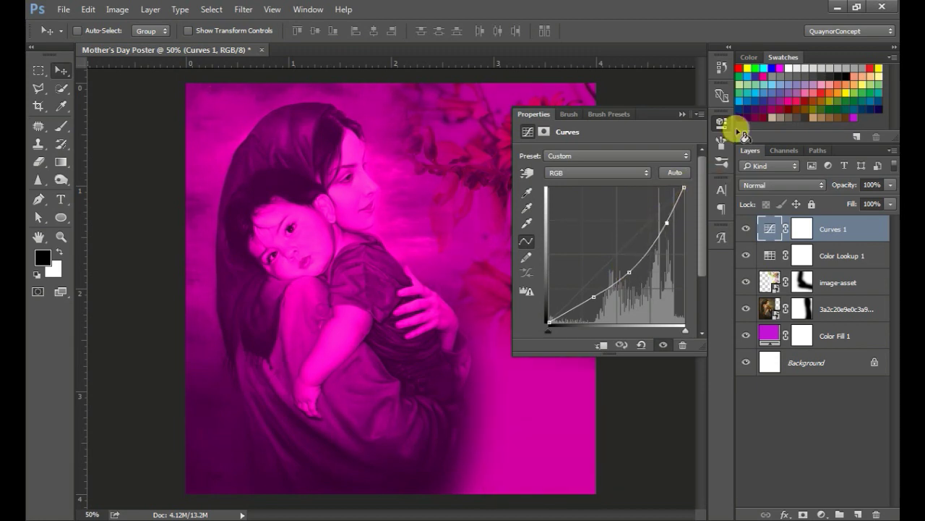
left_click(770, 256)
left_click(781, 321)
Scale the mother-and-child photo to about 111%, set it to 43% opacity, and nudge it.
key("ctrl+t")
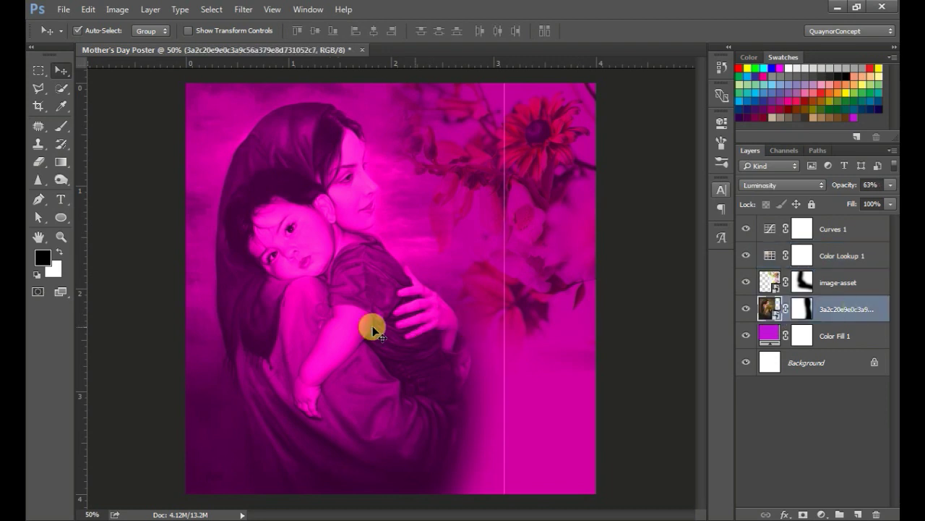
key("ctrl+minus")
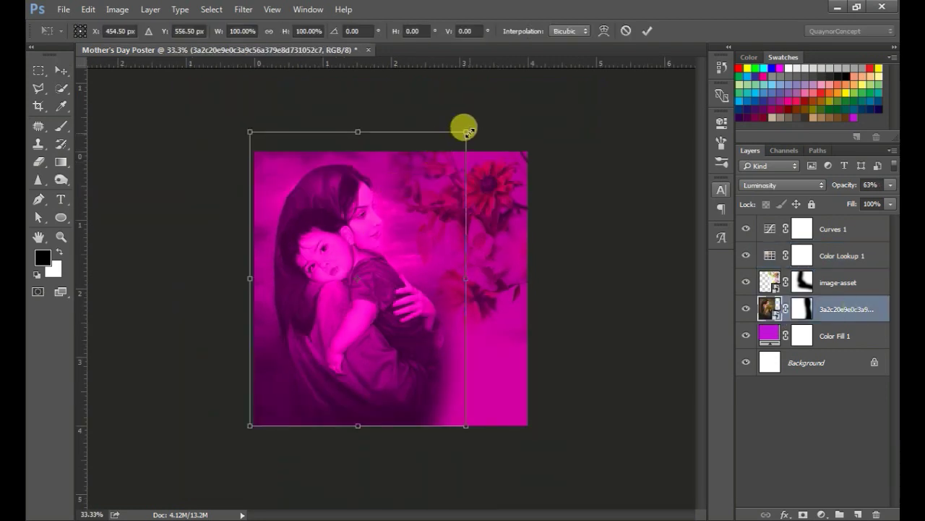
left_click_drag(468, 132, 478, 115)
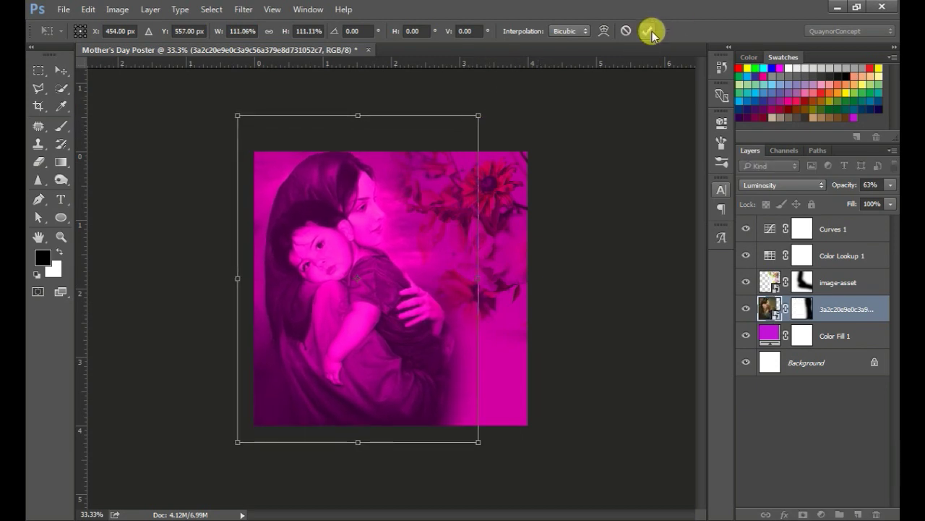
left_click(649, 31)
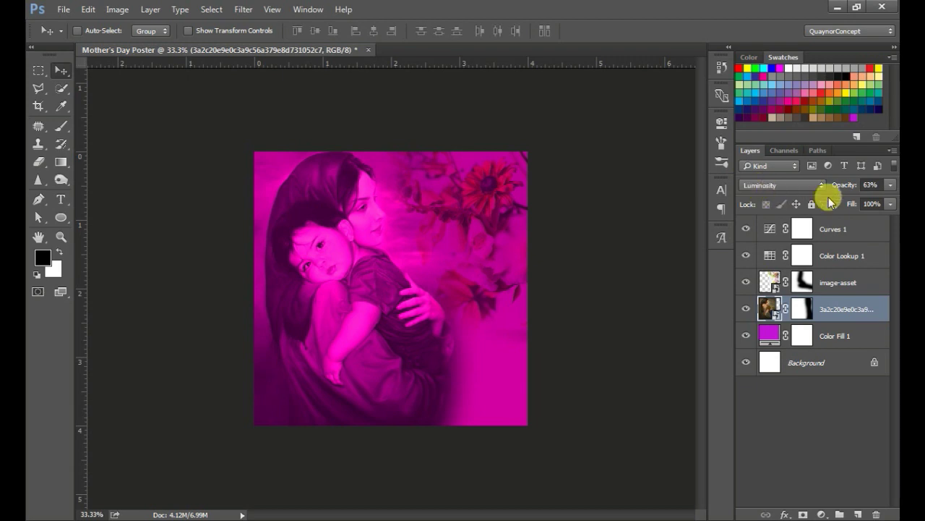
left_click_drag(842, 188, 838, 186)
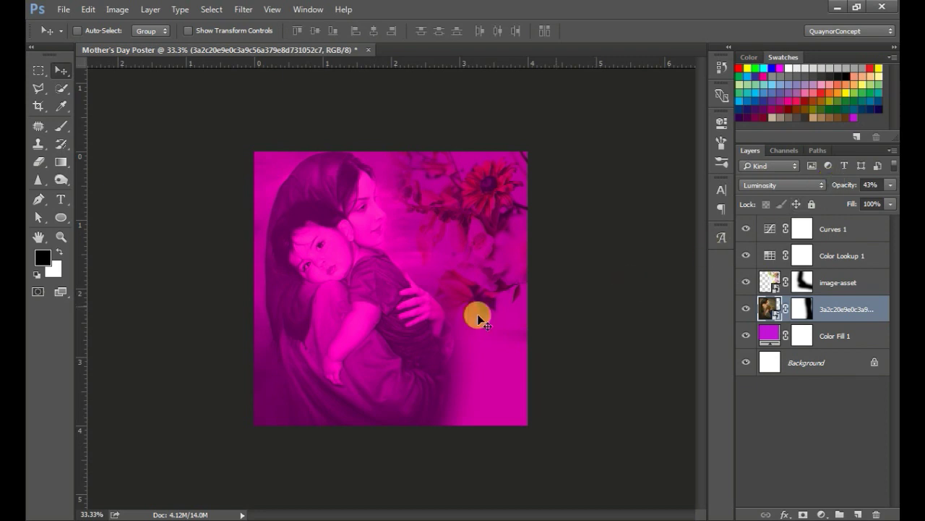
left_click_drag(410, 308, 402, 306)
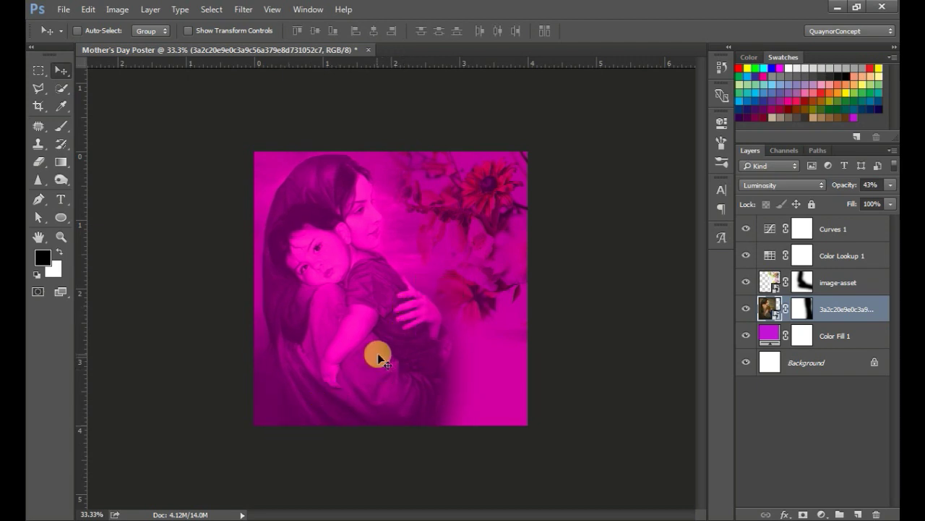
Set the image-asset layer's opacity to 30%.
key("ctrl")
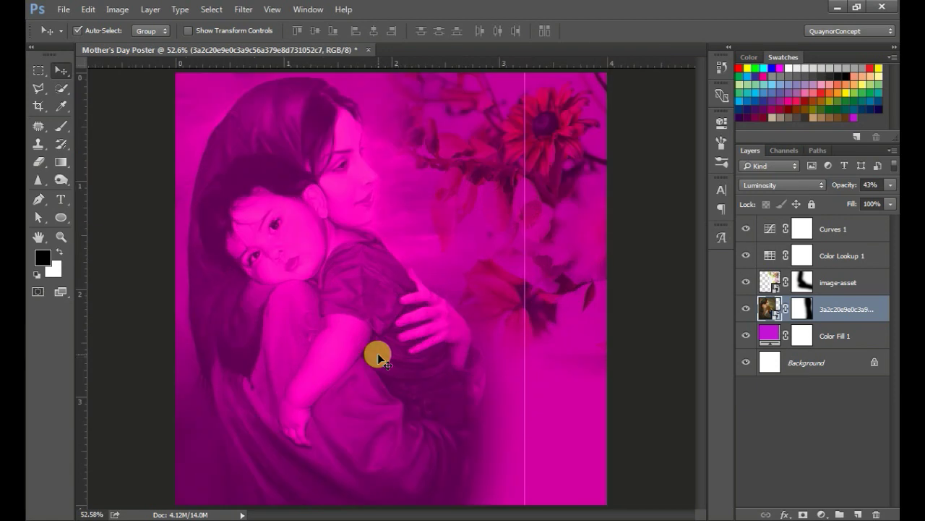
key("ctrl+minus")
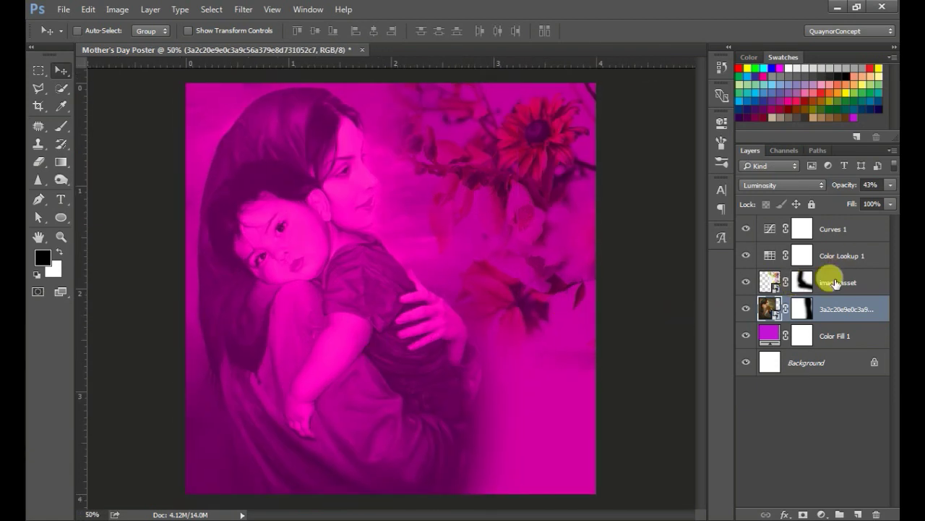
left_click(835, 281)
left_click_drag(843, 185, 842, 188)
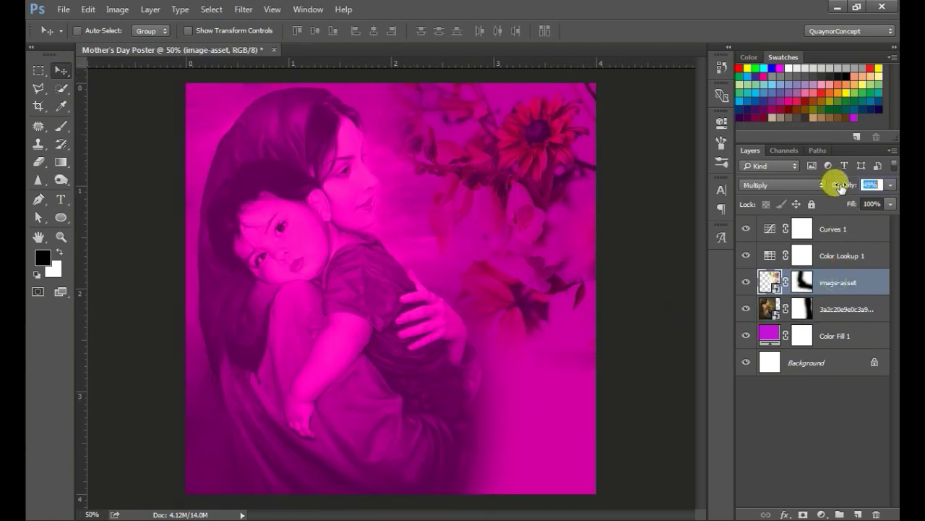
type("0")
key("Return")
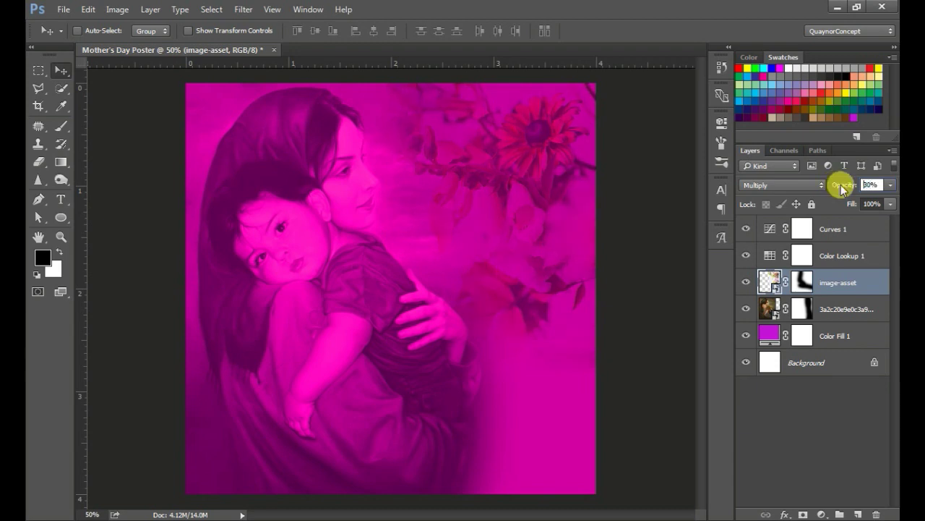
left_click(832, 231)
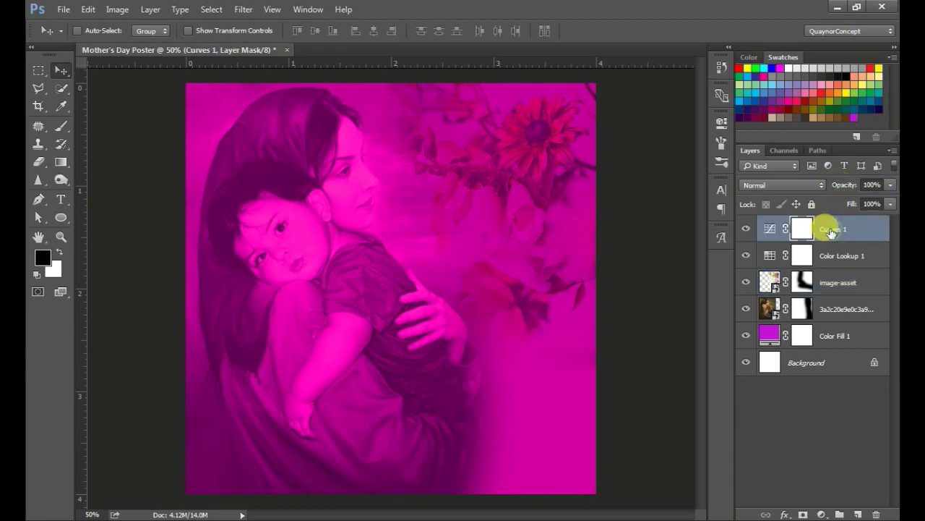
left_click(61, 199)
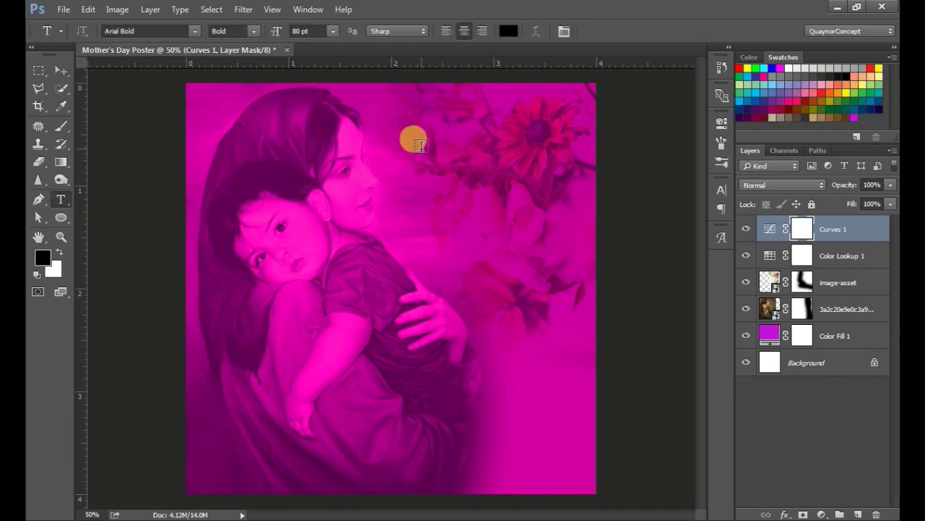
Type 'Happy' in a black text box and reduce it to 27 pt.
mouse_move(419, 136)
left_mouse_down()
mouse_move(572, 387)
mouse_move(504, 165)
mouse_move(461, 366)
left_mouse_up()
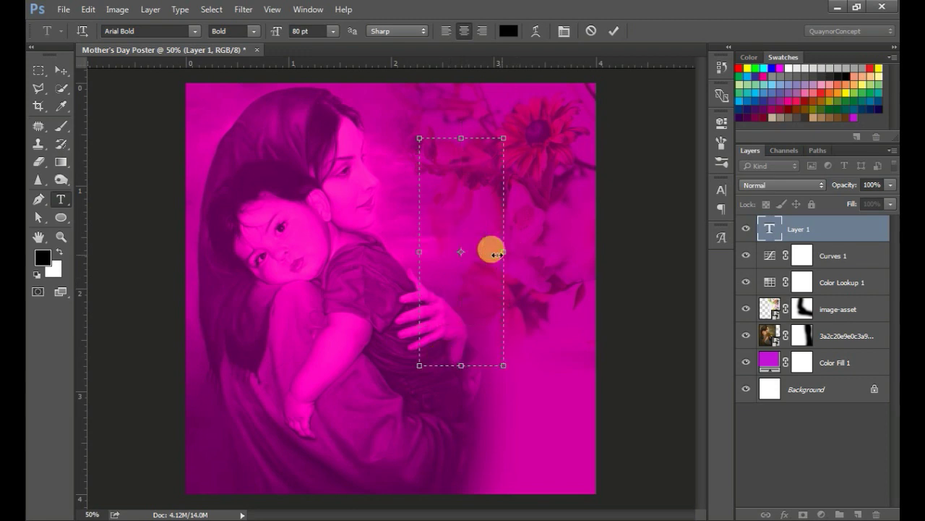
left_click_drag(504, 253, 576, 253)
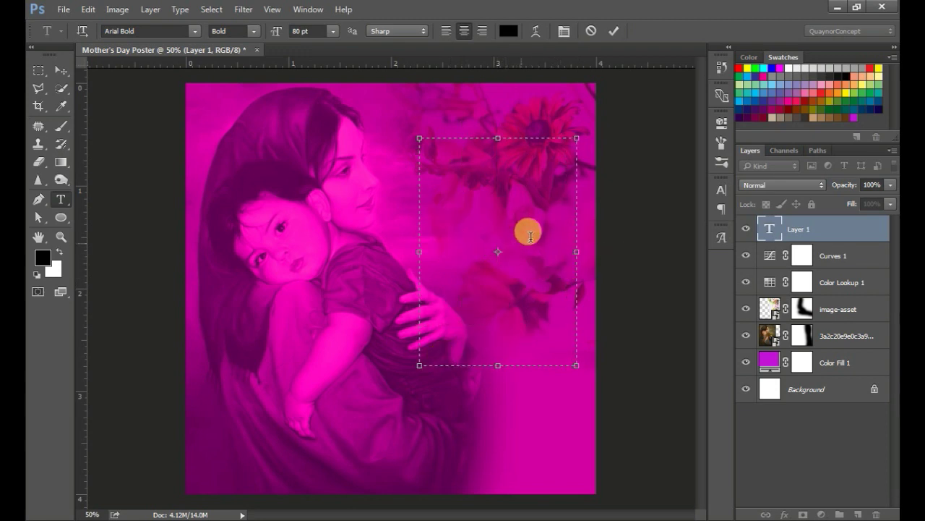
type("Ha")
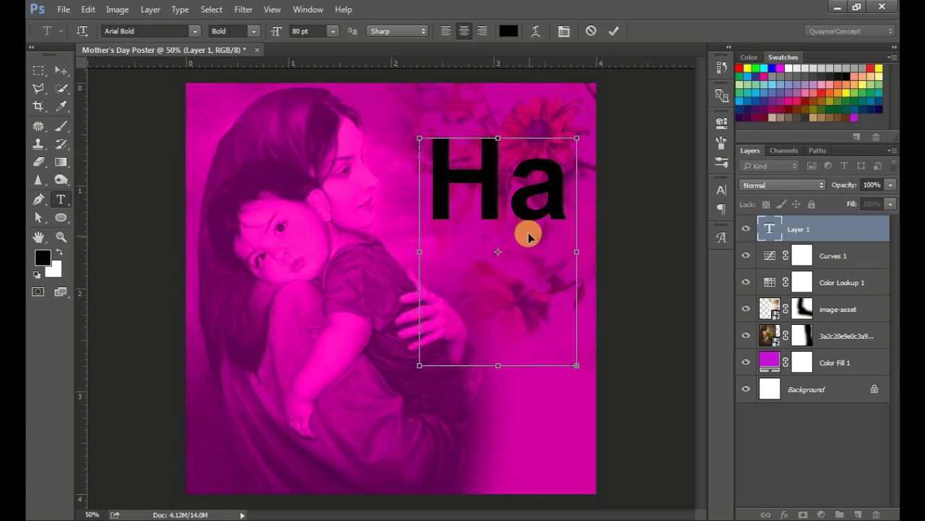
double_click(529, 236)
left_click_drag(283, 29, 234, 32)
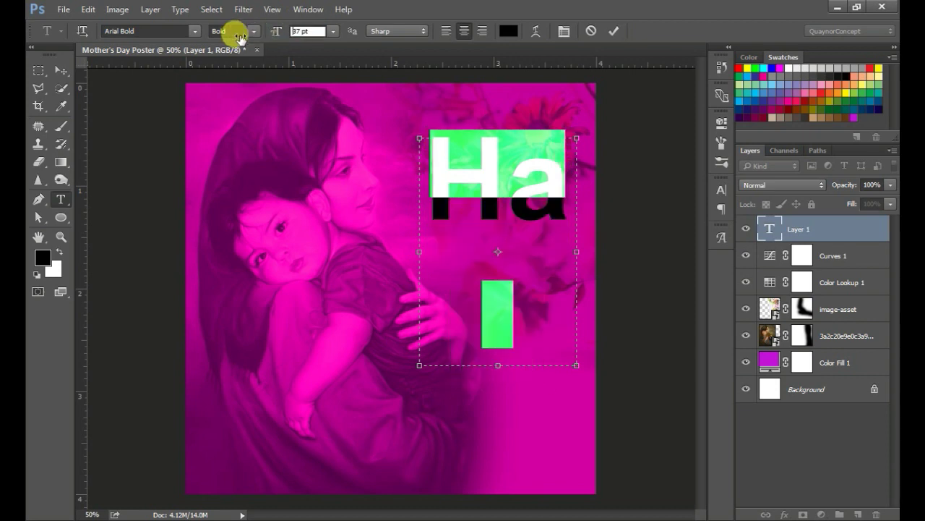
left_click(611, 31)
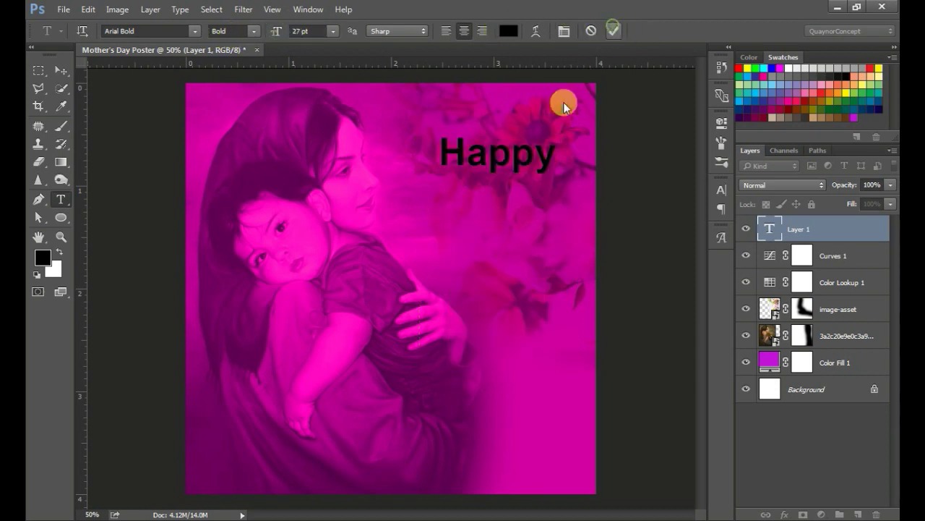
Convert Happy to point text and move it down to the lower part of the poster.
right_click(512, 158)
left_click(528, 449)
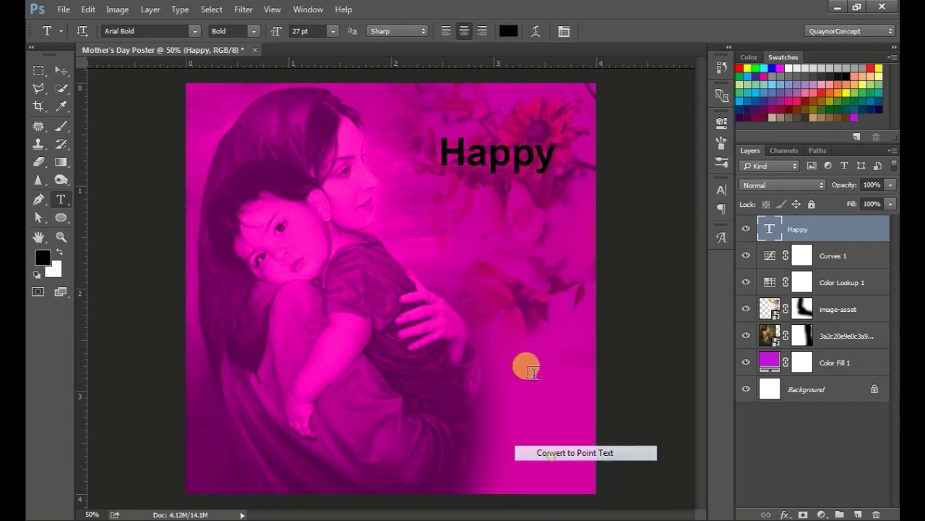
left_click(513, 163)
left_click_drag(501, 193, 481, 424)
Restyle the Happy text in the Fake Serif script font at 58 pt.
key("ctrl+a")
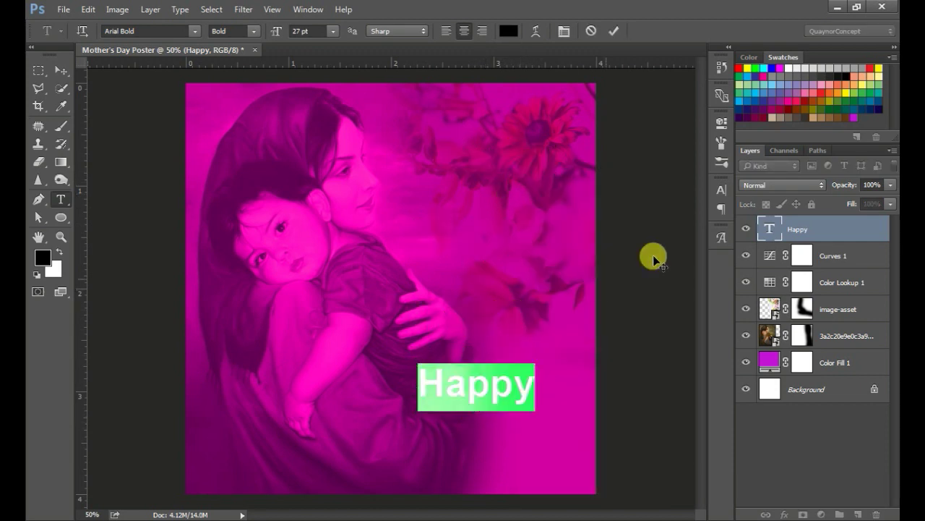
left_click(176, 31)
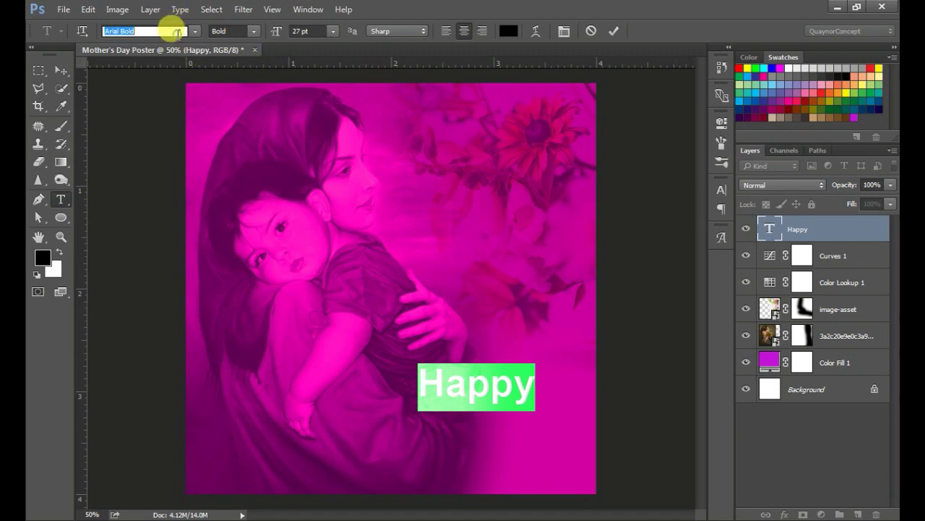
type("fake")
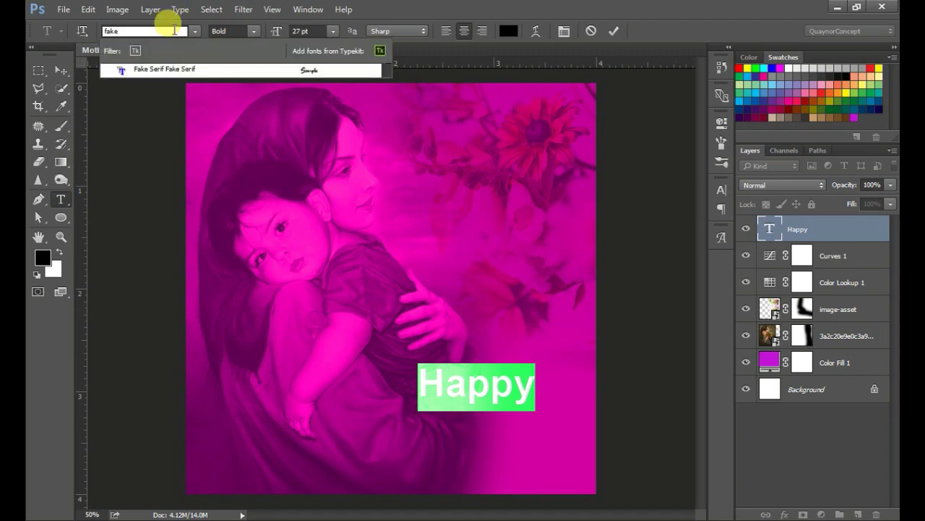
left_click(184, 69)
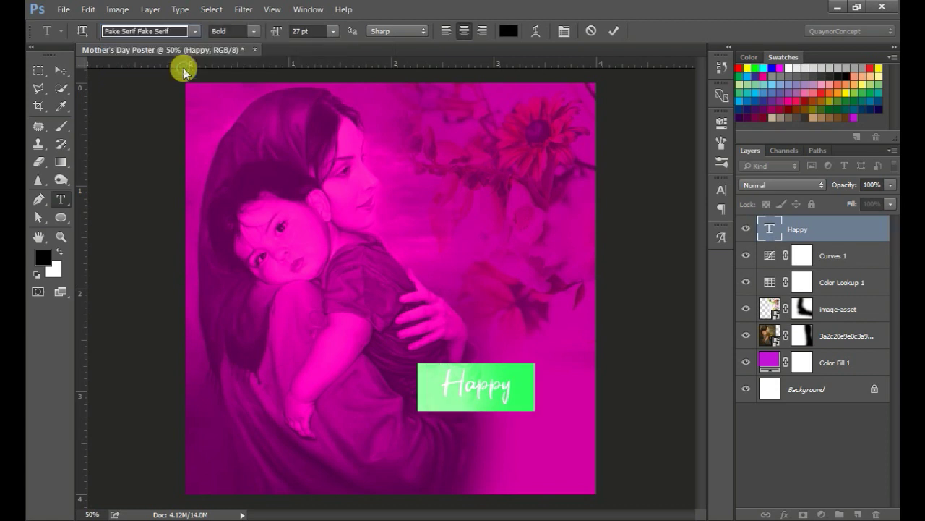
left_click_drag(272, 32, 293, 37)
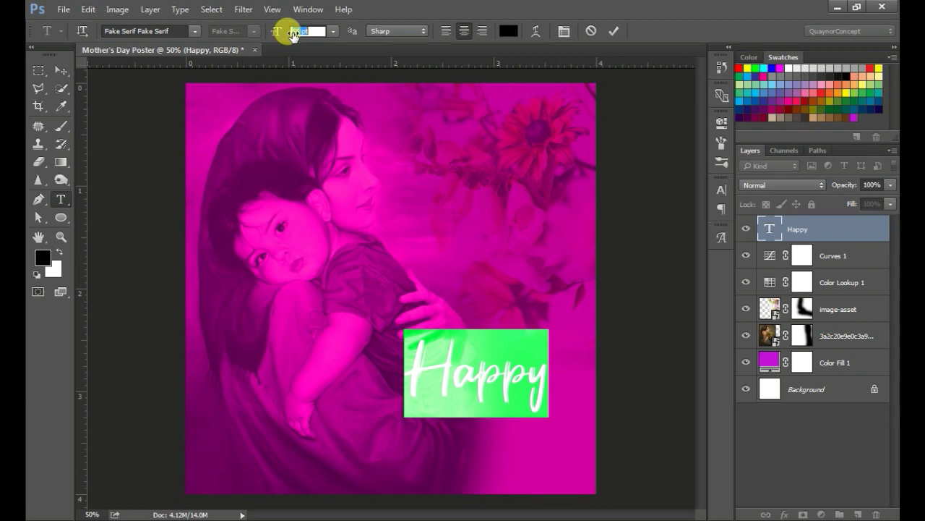
left_click(612, 32)
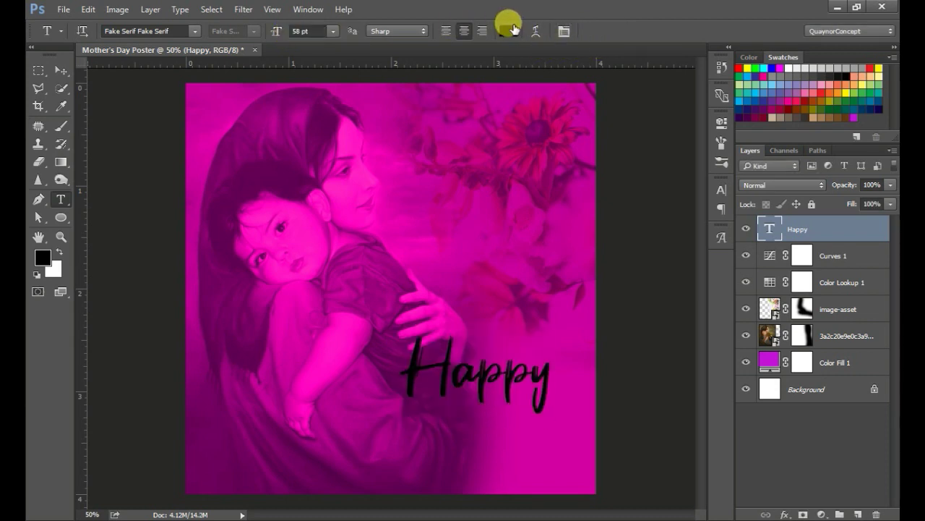
Colour the Happy text yellow eaff00 and duplicate the Happy layer.
left_click(509, 31)
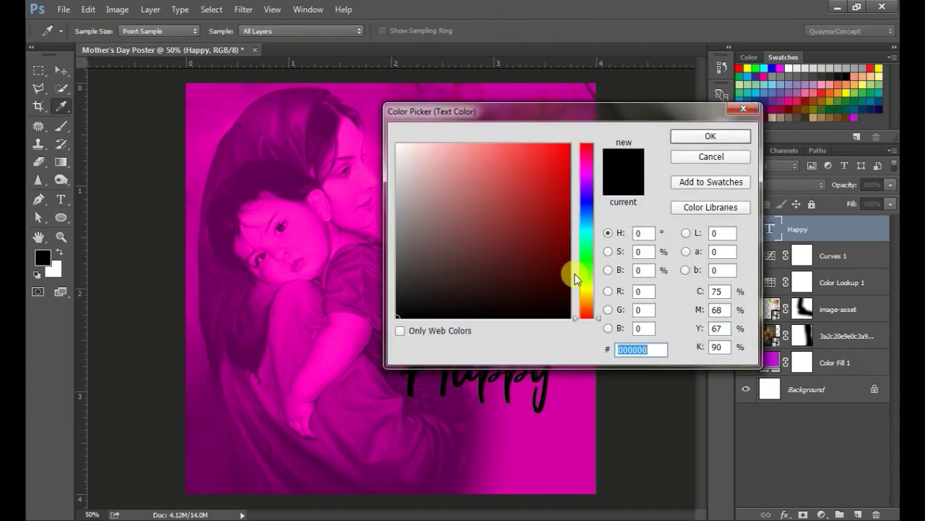
left_click(587, 287)
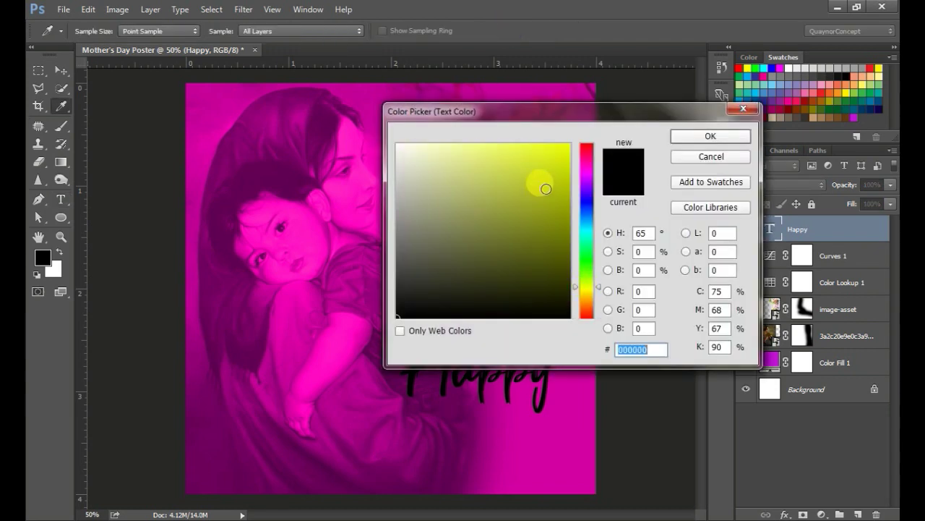
mouse_move(542, 182)
left_mouse_down()
mouse_move(614, 128)
mouse_move(739, 97)
left_mouse_up()
left_click(643, 292)
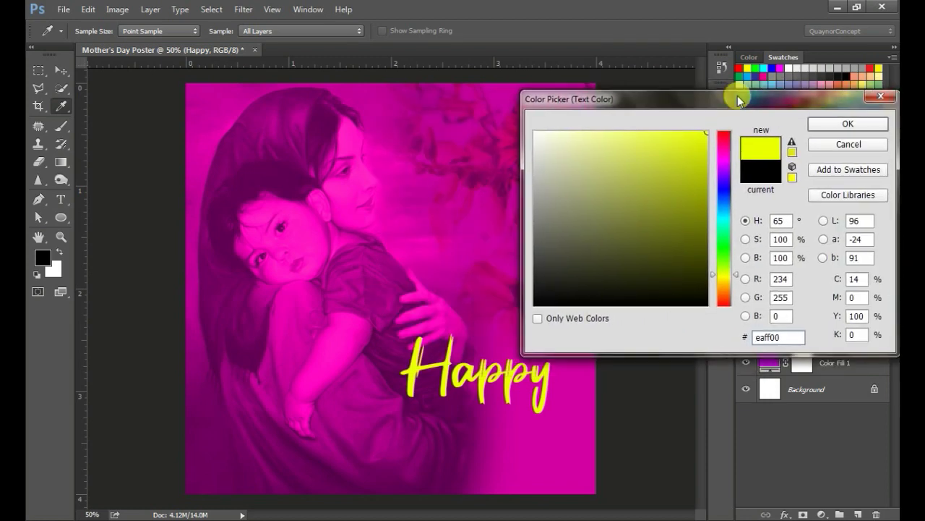
right_click(766, 338)
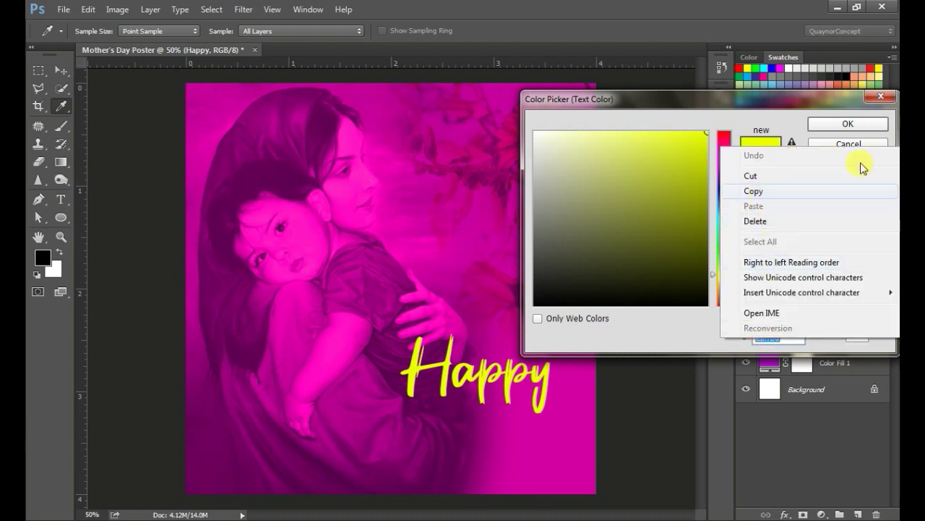
left_click(771, 191)
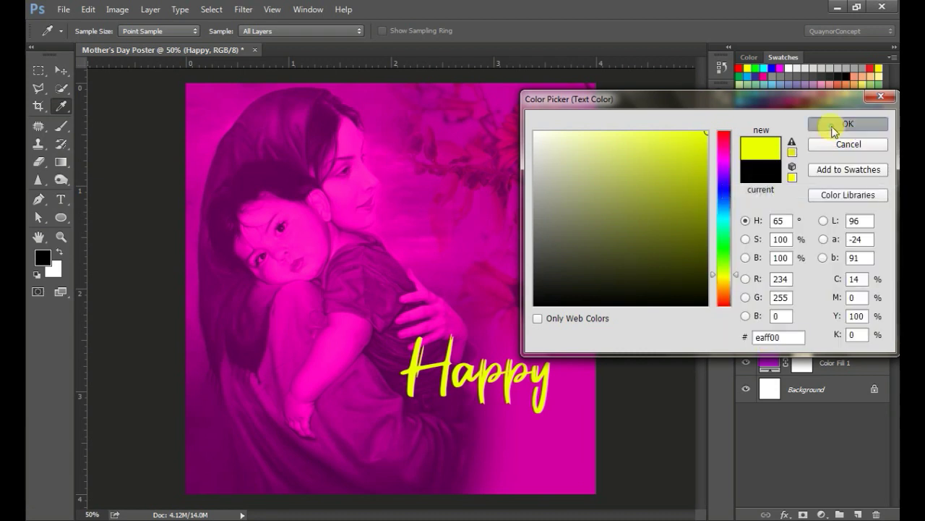
left_click(834, 124)
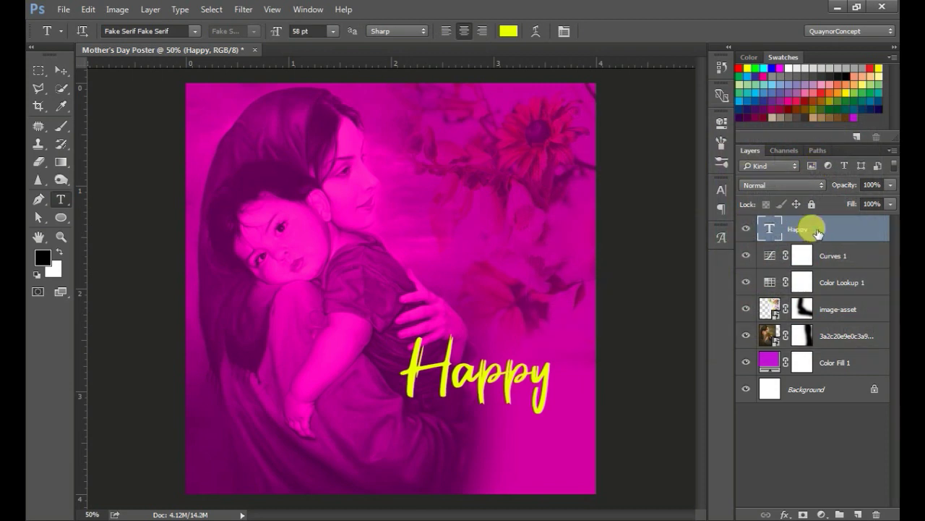
left_click_drag(817, 229, 858, 512)
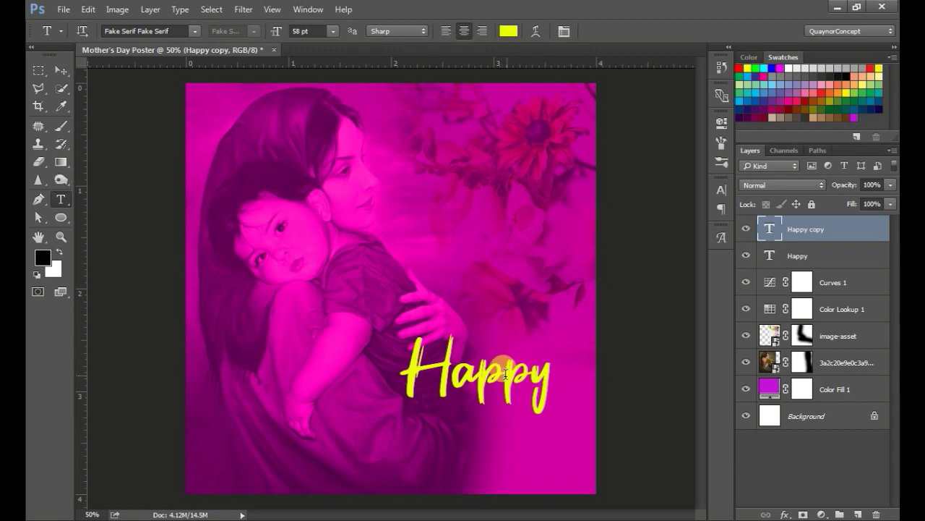
Change the duplicate's text to 'Mom's Day' and place it just below Happy.
double_click(488, 347)
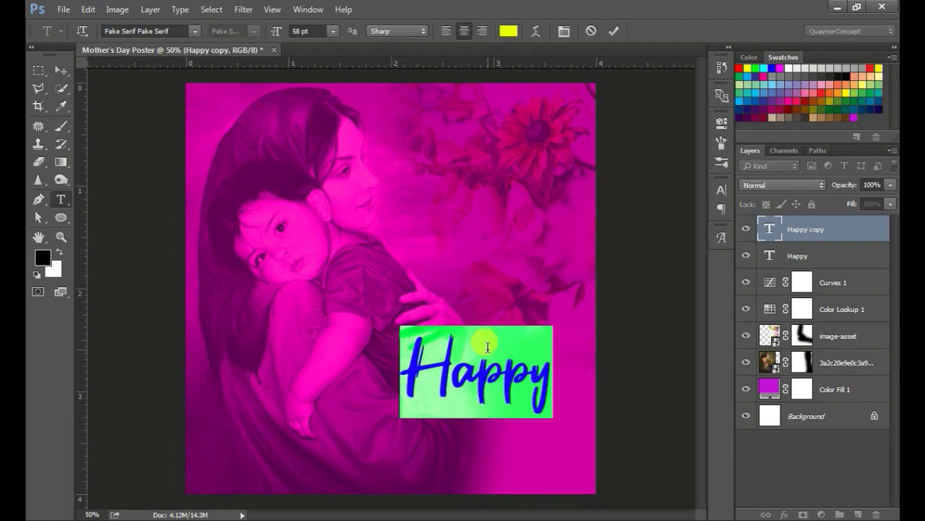
type("Mo")
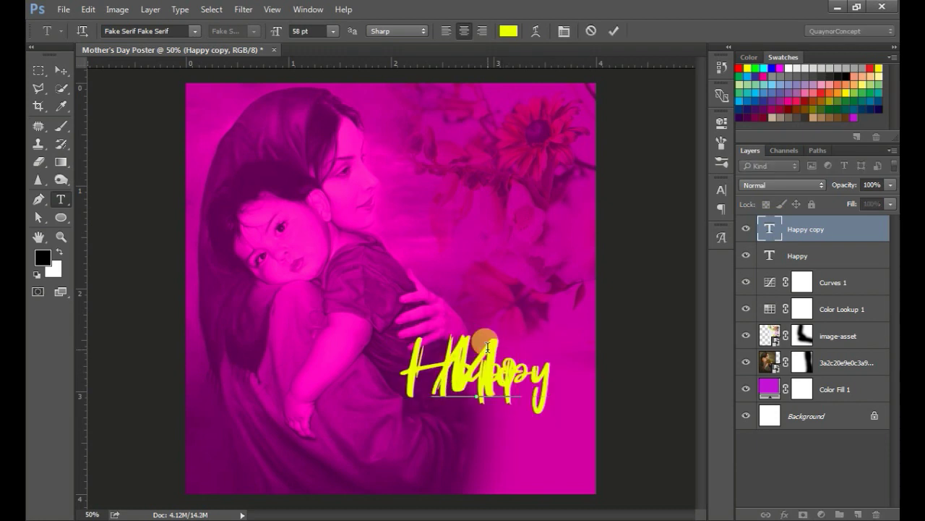
type("m")
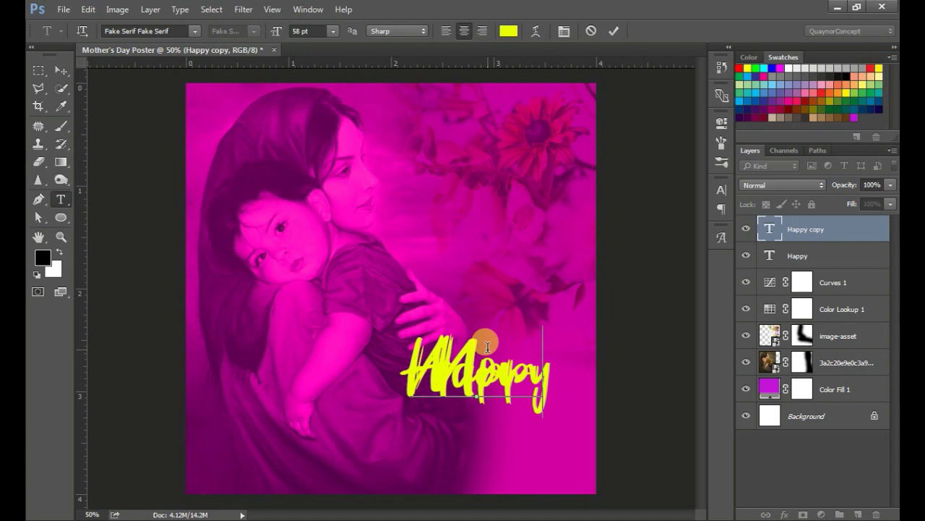
type("'s Day")
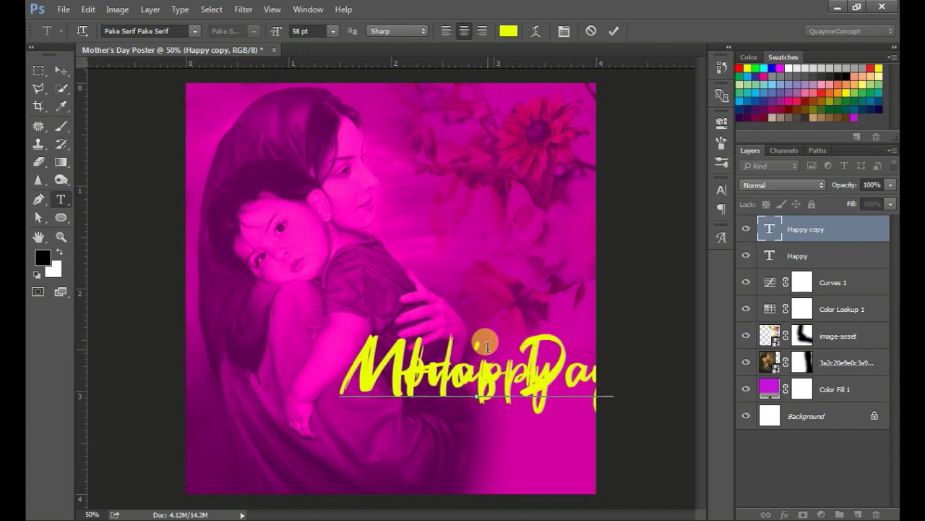
key("ctrl+a")
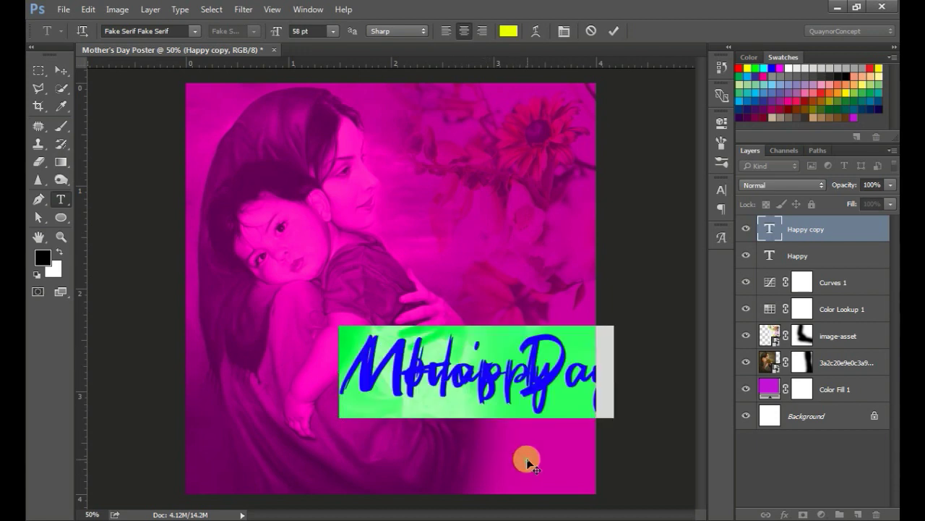
left_click_drag(527, 463, 517, 515)
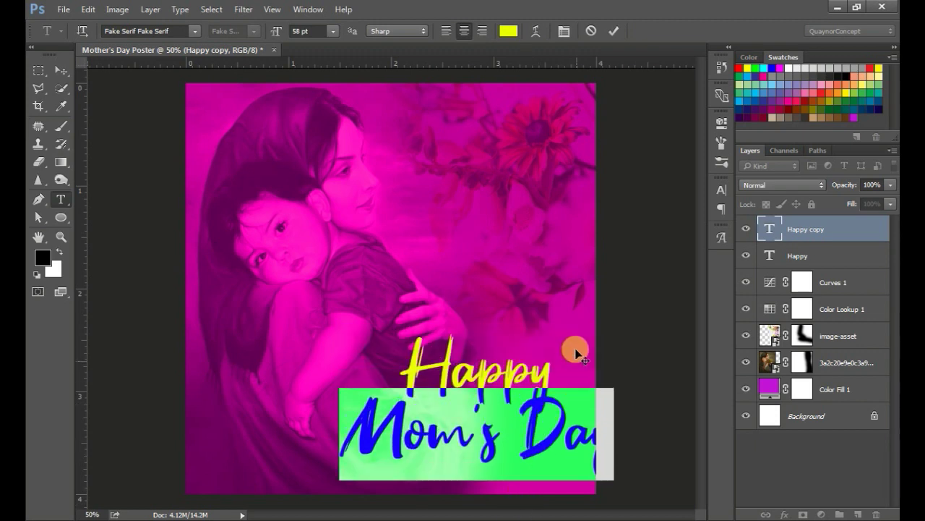
left_click_drag(576, 353, 542, 353)
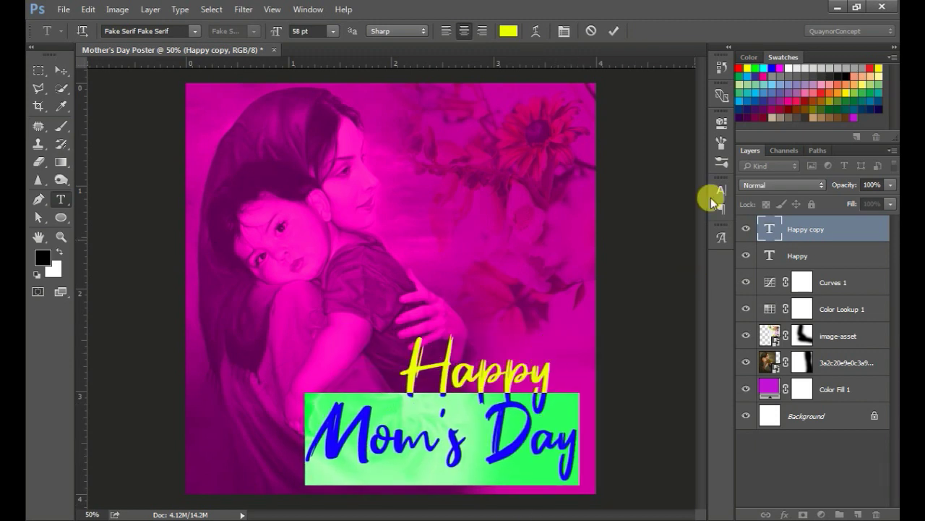
Set the Mom's Day tracking to -50 in the Character panel and commit the text.
left_click(720, 189)
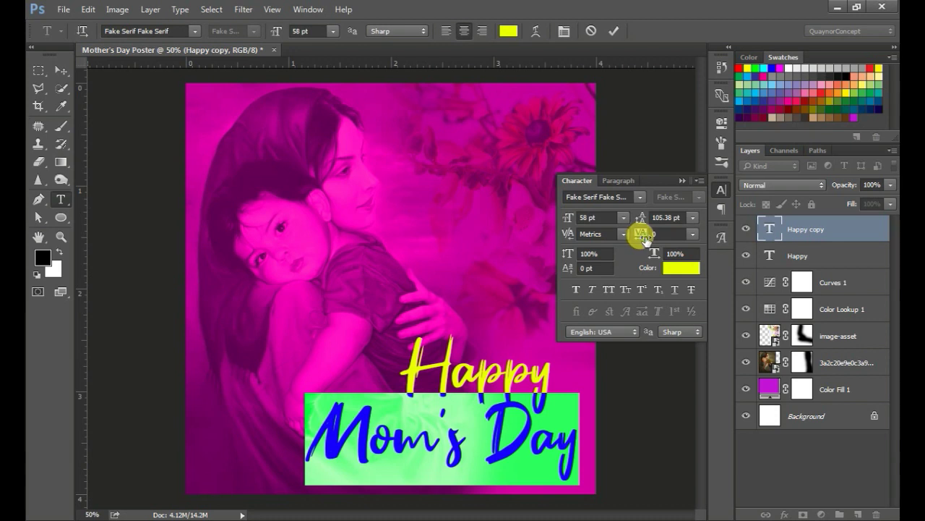
left_click_drag(645, 240, 645, 241)
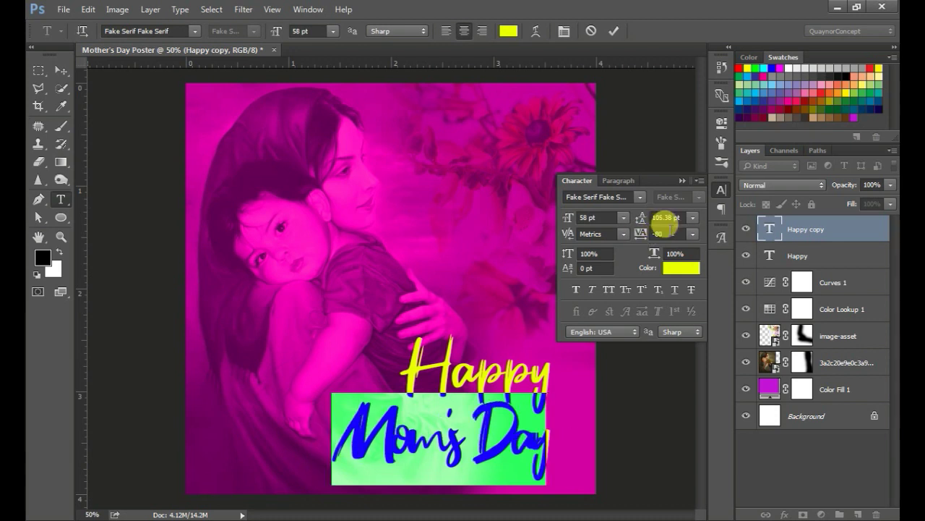
left_click(692, 233)
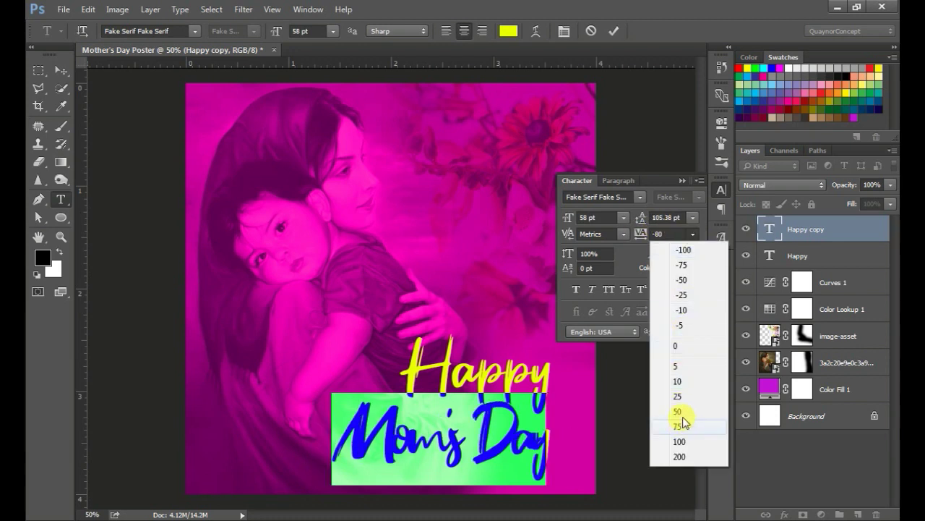
left_click(684, 280)
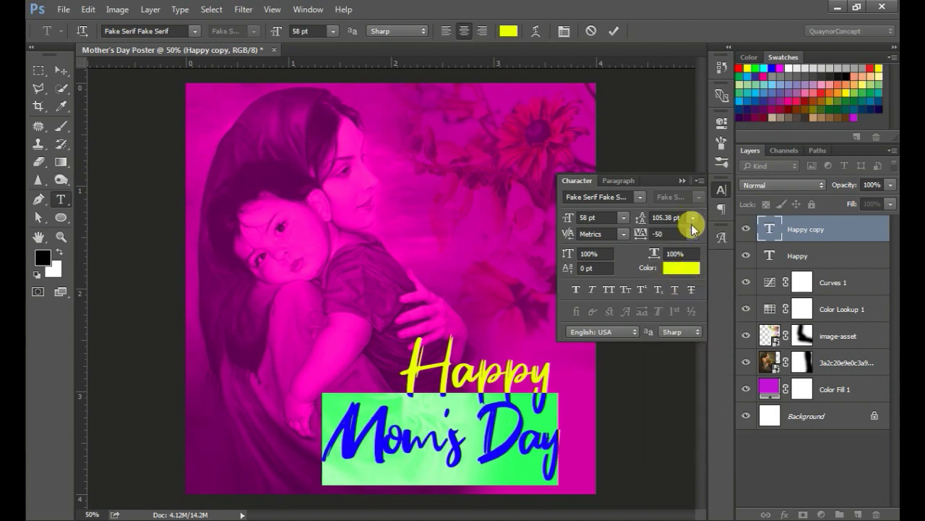
left_click(692, 233)
left_click(682, 266)
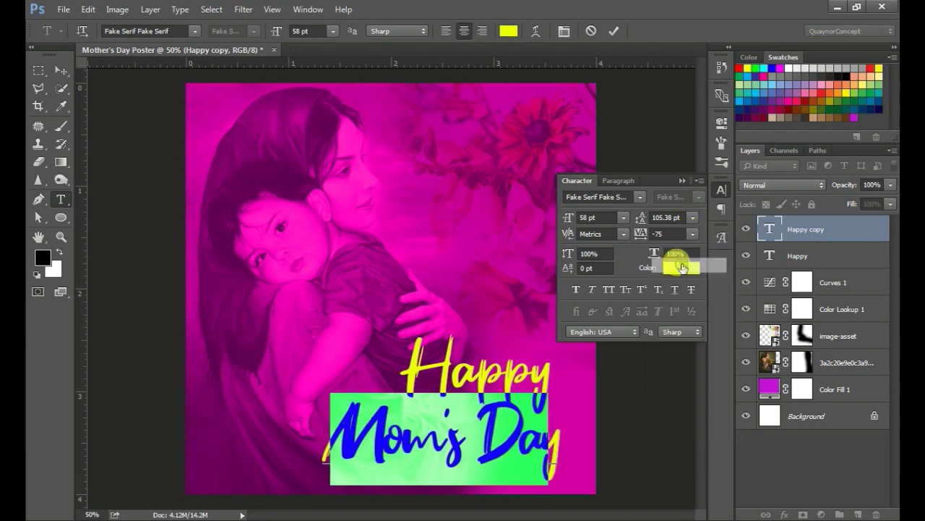
left_click(693, 234)
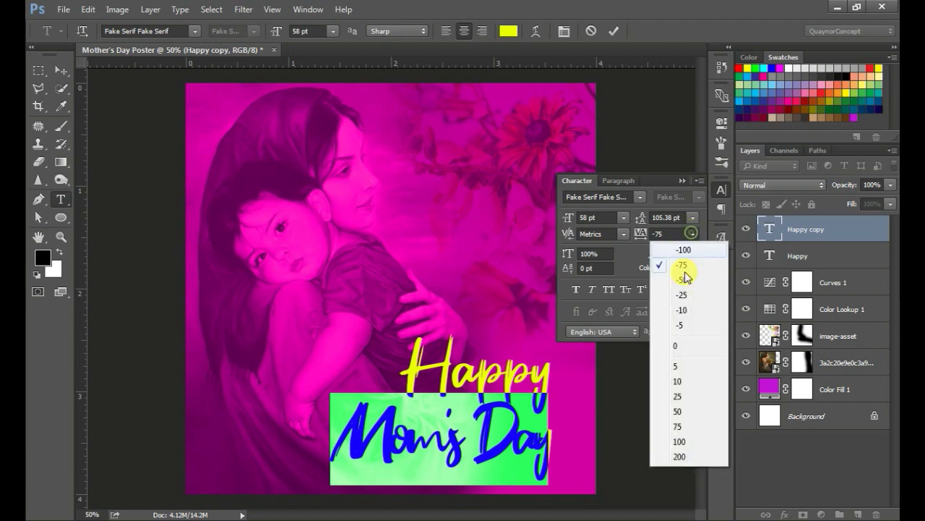
left_click(682, 280)
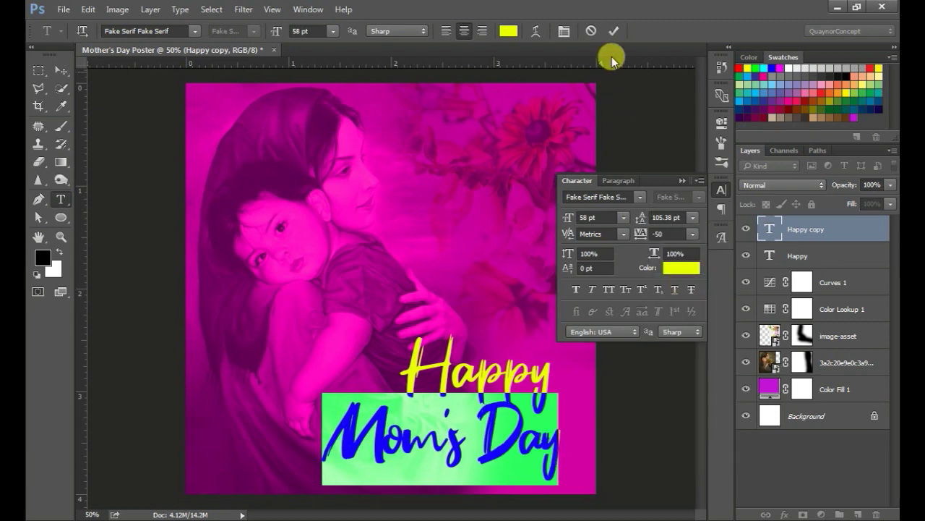
left_click(613, 31)
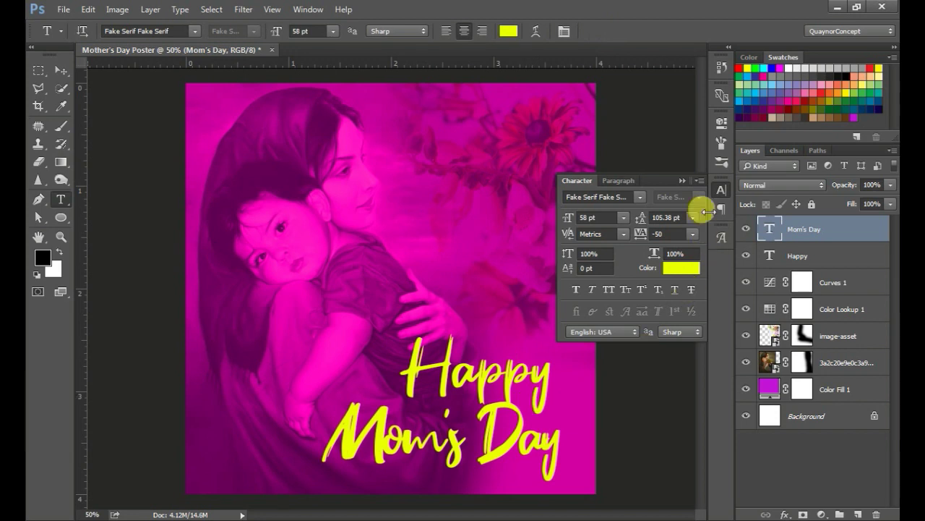
left_click(720, 191)
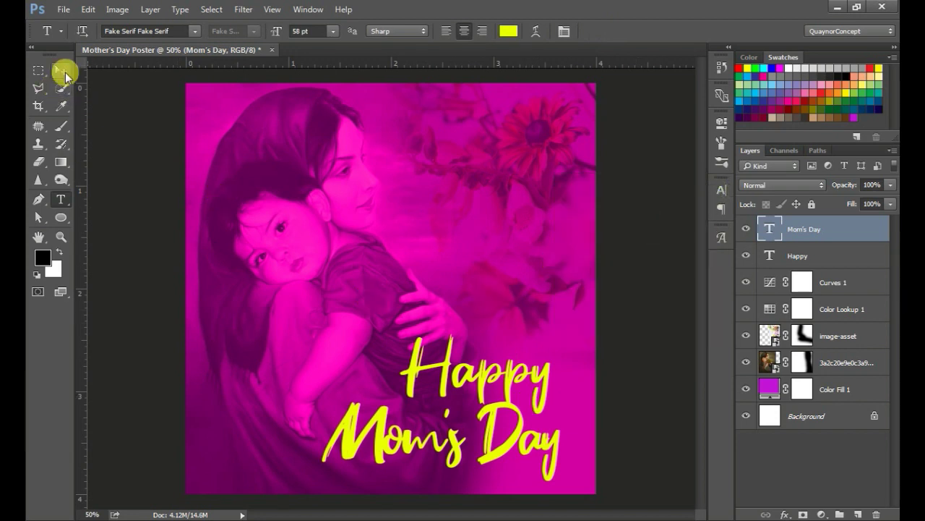
Nudge the Mom's Day text slightly right with the Move tool so it sits under Happy.
left_click(62, 70)
mouse_move(529, 451)
left_mouse_down()
mouse_move(542, 455)
mouse_move(526, 442)
left_mouse_up()
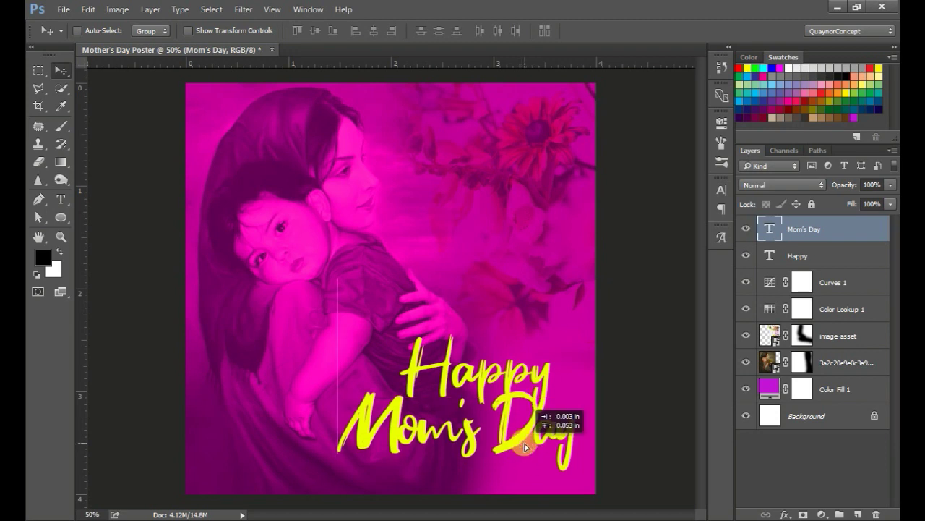
left_click(525, 375, "ctrl")
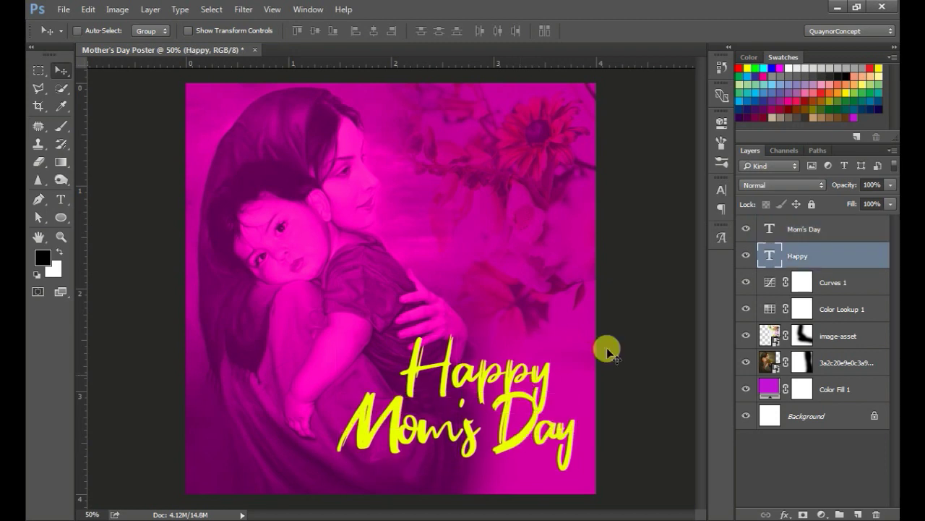
Add a fully opaque 100% black drop shadow to Happy via Blending Options.
right_click(849, 255)
left_click(684, 99)
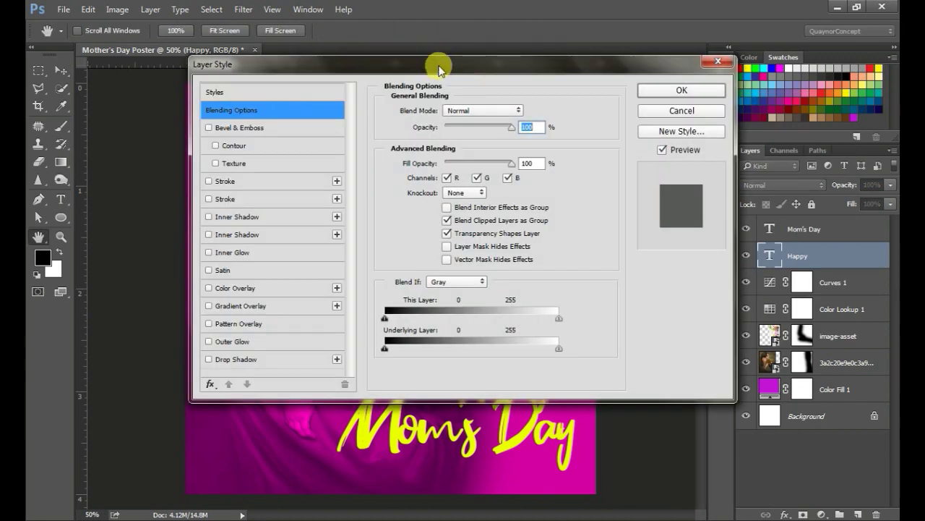
left_click_drag(442, 70, 683, 58)
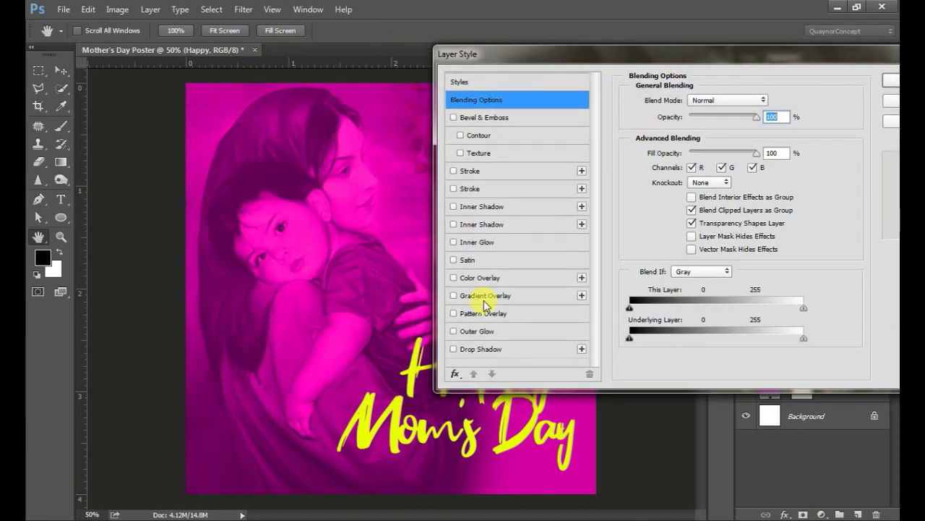
left_click(478, 350)
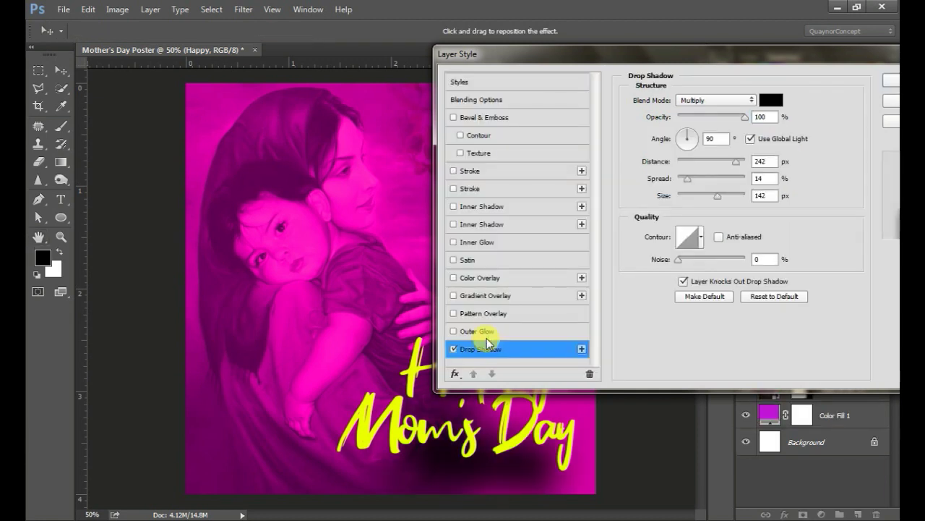
left_click(767, 297)
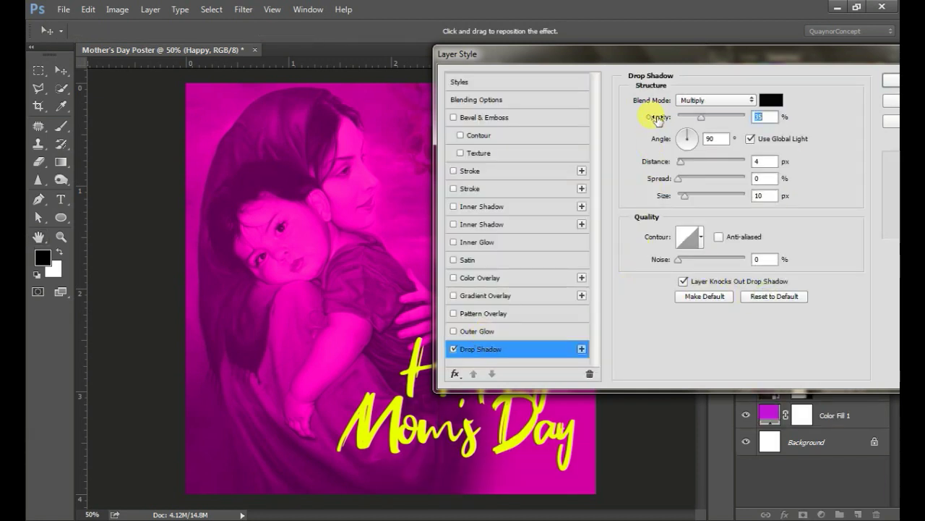
left_click_drag(701, 117, 729, 121)
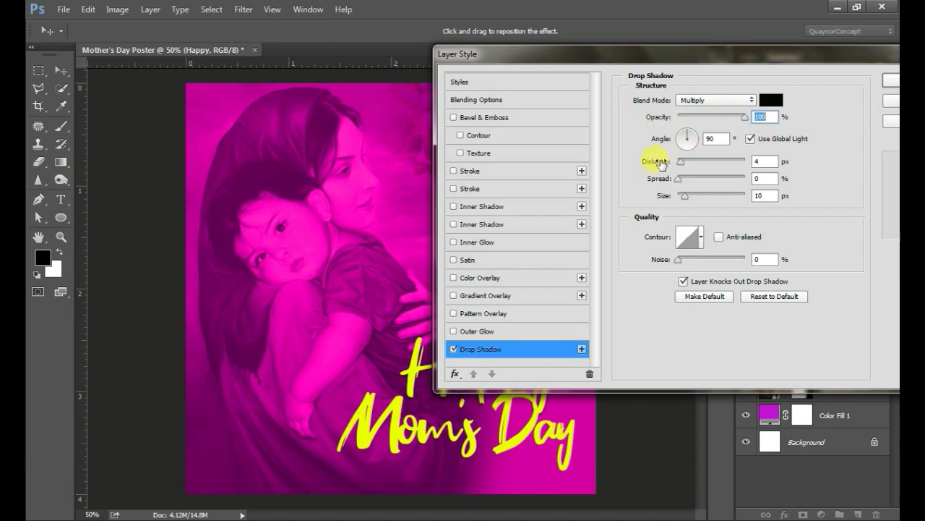
left_click_drag(661, 164, 663, 164)
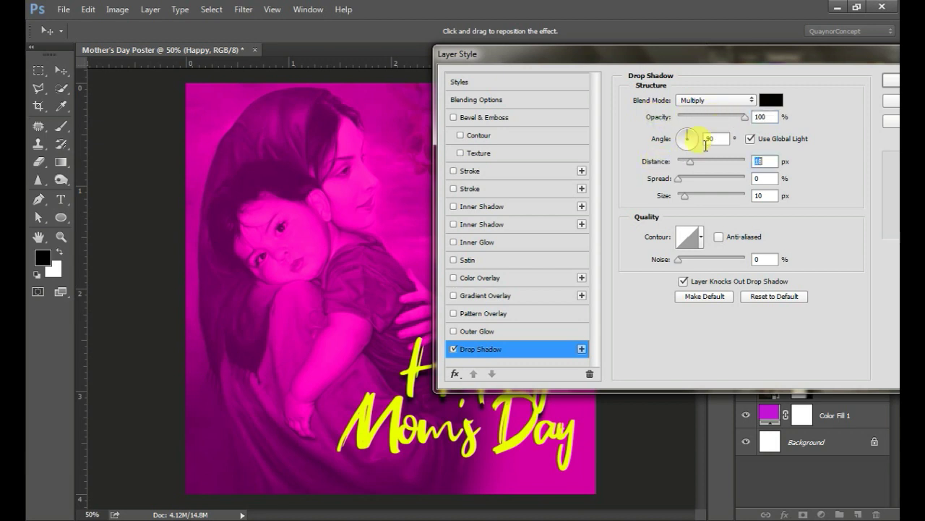
left_click(705, 145)
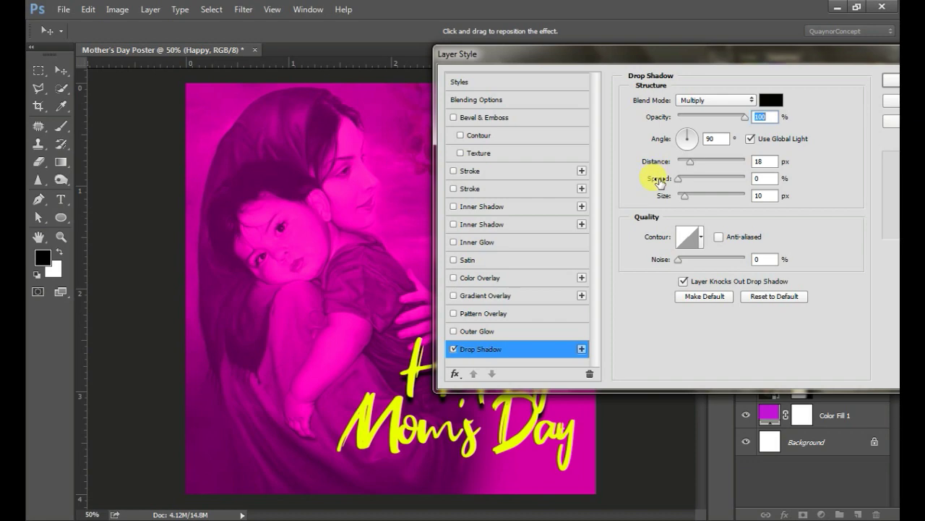
Set Happy's shadow to 7 px distance and 1 px size with global light, then apply it.
left_click_drag(660, 182, 665, 183)
left_click_drag(643, 54, 769, 28)
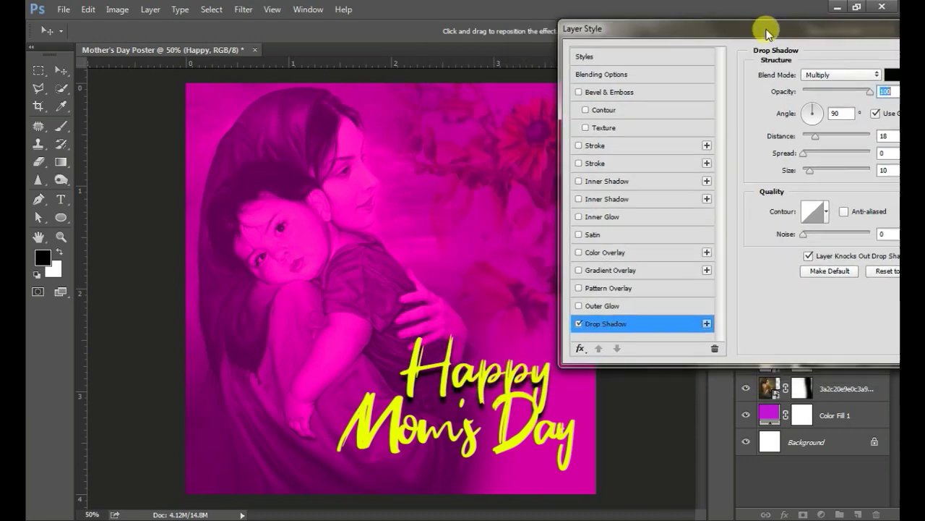
mouse_move(788, 140)
left_mouse_down()
mouse_move(778, 156)
mouse_move(789, 159)
mouse_move(788, 119)
mouse_move(782, 175)
mouse_move(779, 138)
left_mouse_up()
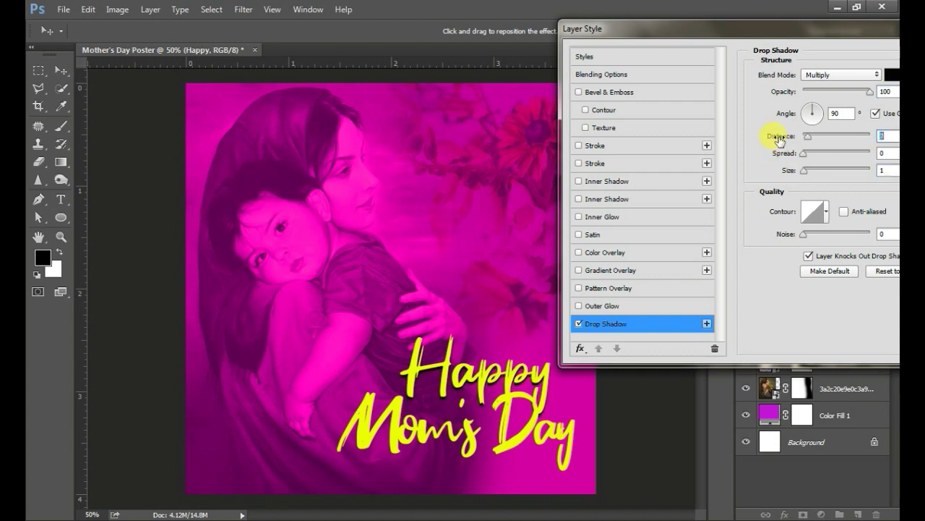
left_click_drag(824, 30, 681, 50)
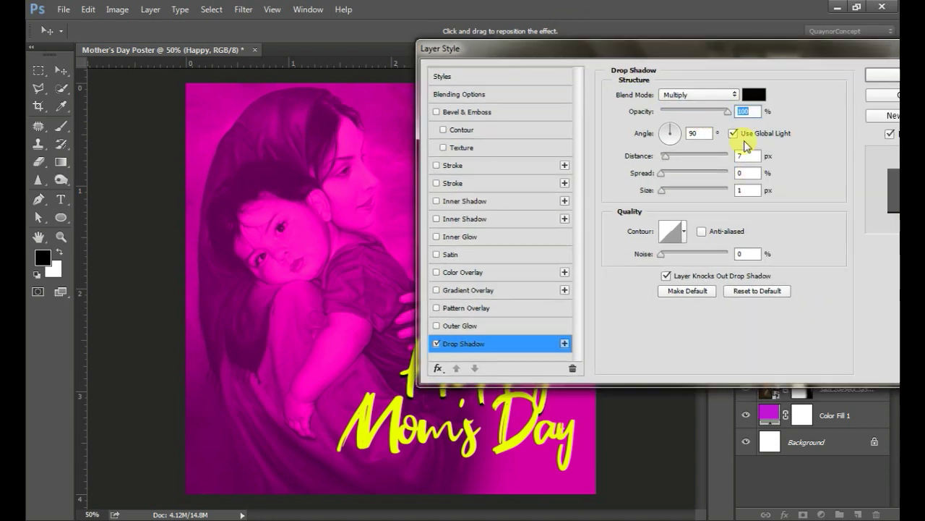
left_click(745, 172)
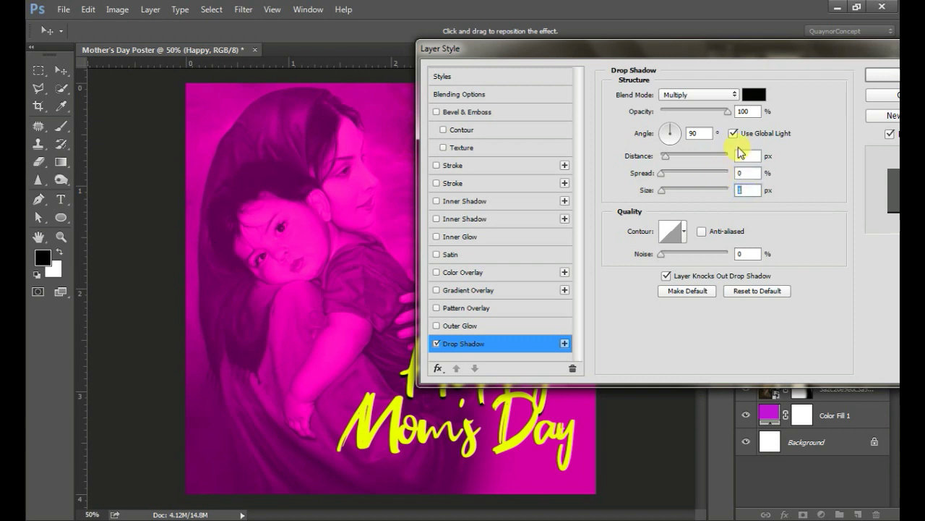
left_click(734, 134)
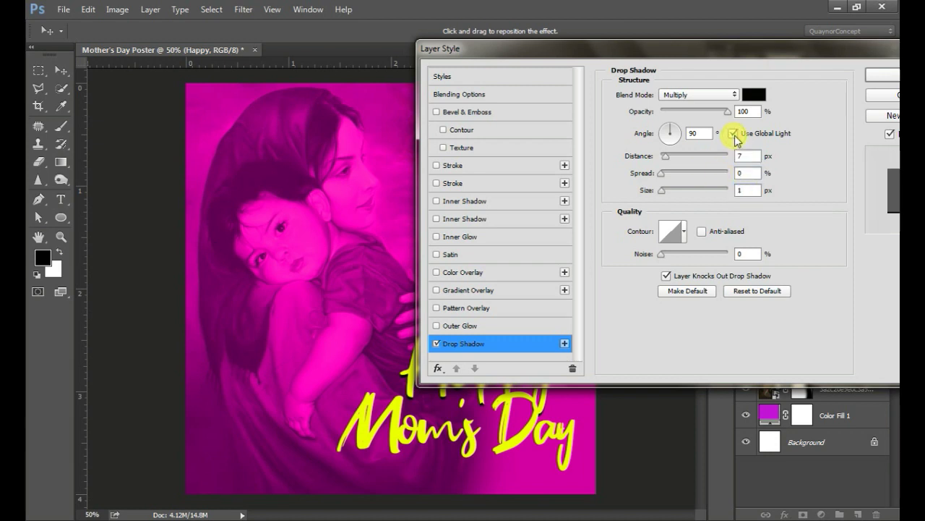
left_click(884, 77)
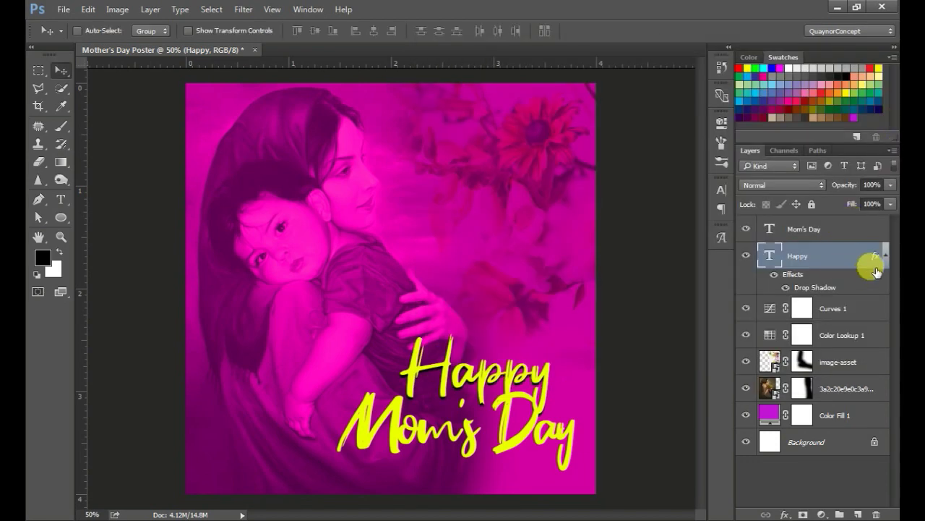
Copy Happy's drop shadow onto the Mom's Day layer and select that layer.
left_click(884, 257)
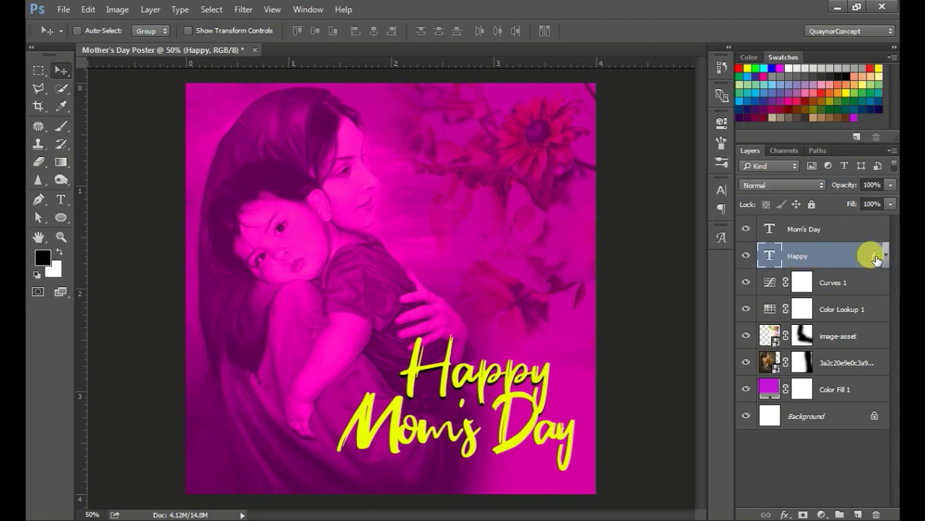
left_click_drag(876, 257, 882, 230)
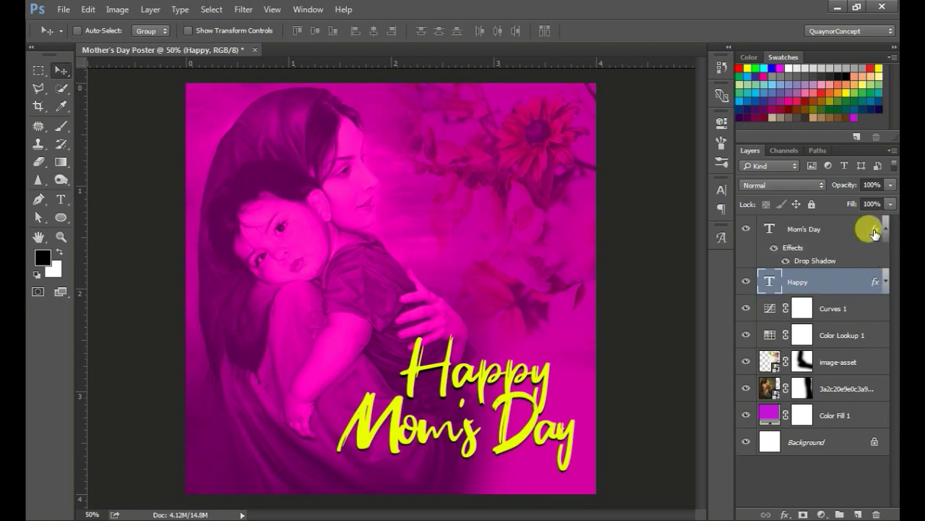
left_click(885, 231)
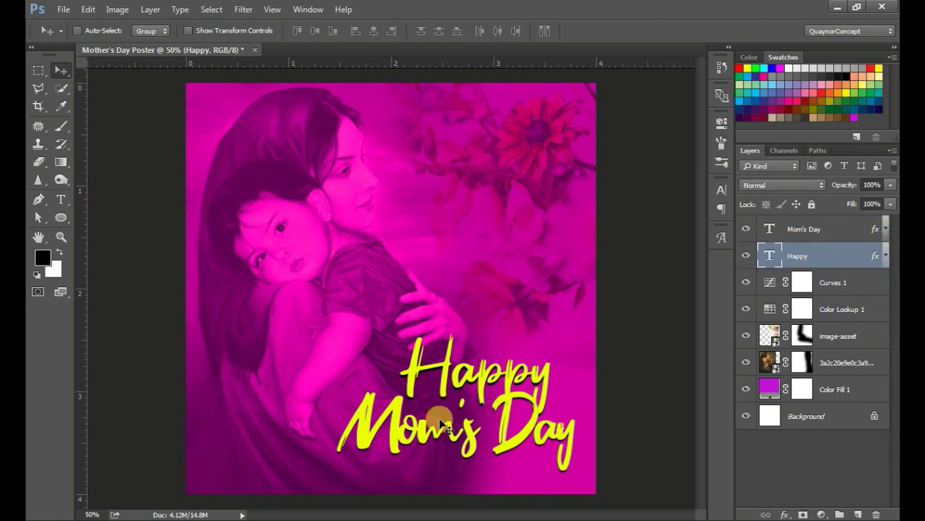
left_click(884, 231)
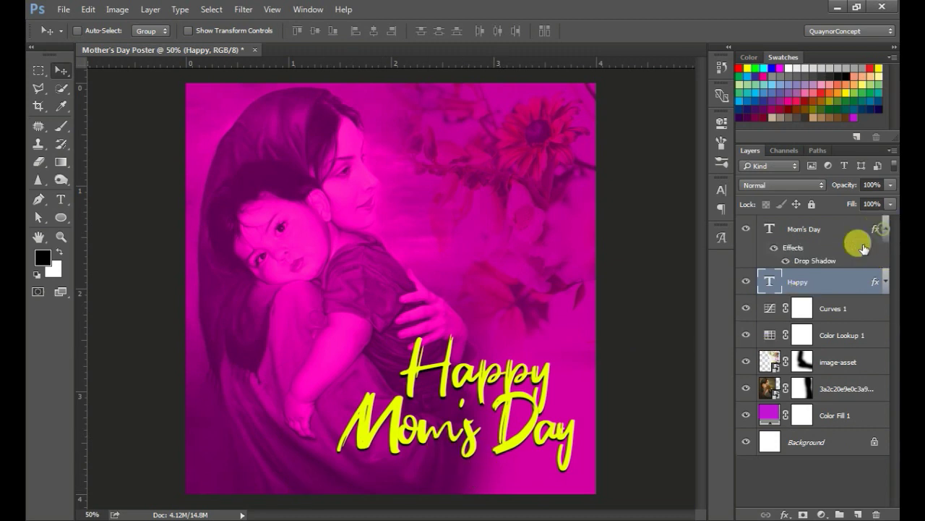
left_click(816, 263)
Give the Mom's Day drop shadow a 10 px distance and 13 px size.
double_click(815, 263)
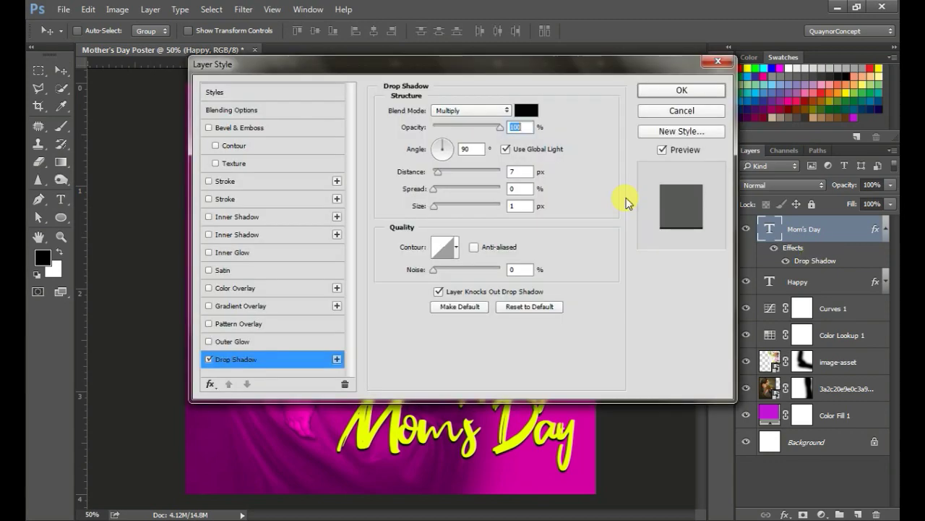
mouse_move(459, 62)
left_mouse_down()
mouse_move(745, 56)
mouse_move(750, 46)
left_mouse_up()
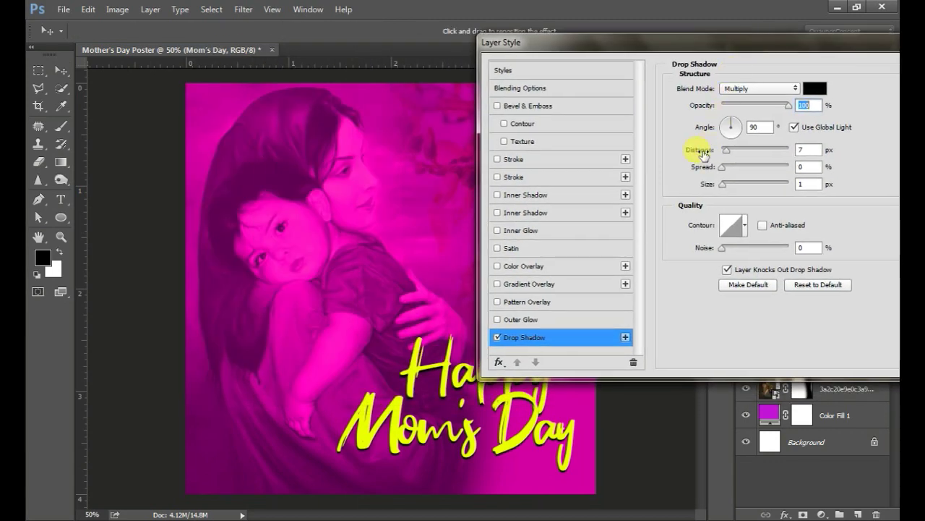
left_click_drag(702, 153, 710, 154)
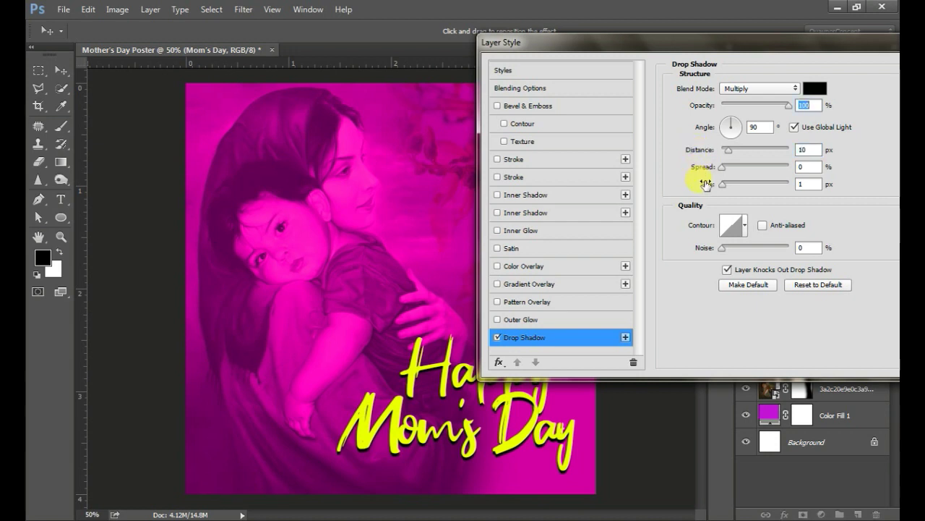
left_click_drag(705, 186, 712, 186)
left_click(708, 185)
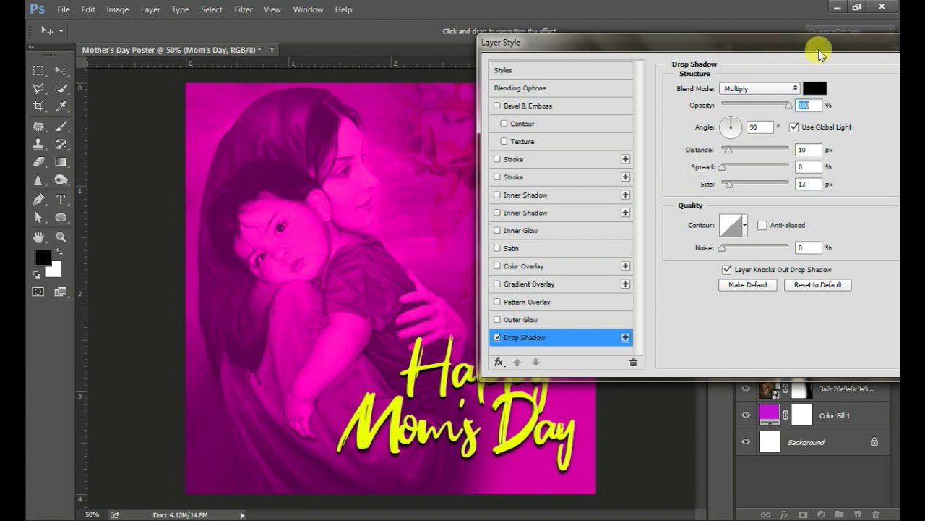
left_click_drag(817, 43, 729, 42)
left_click(861, 68)
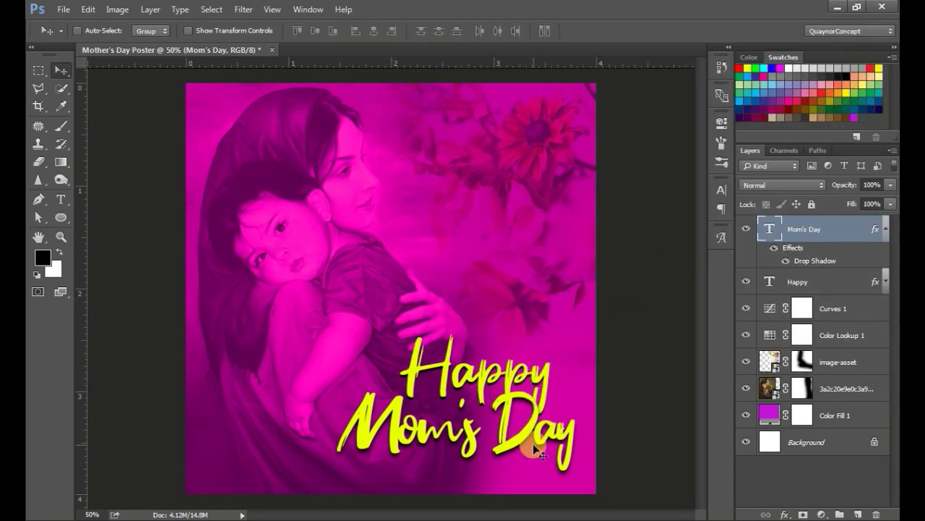
Change the Mom's Day font to Mother Day Regular.
left_click(886, 228)
left_click(720, 190)
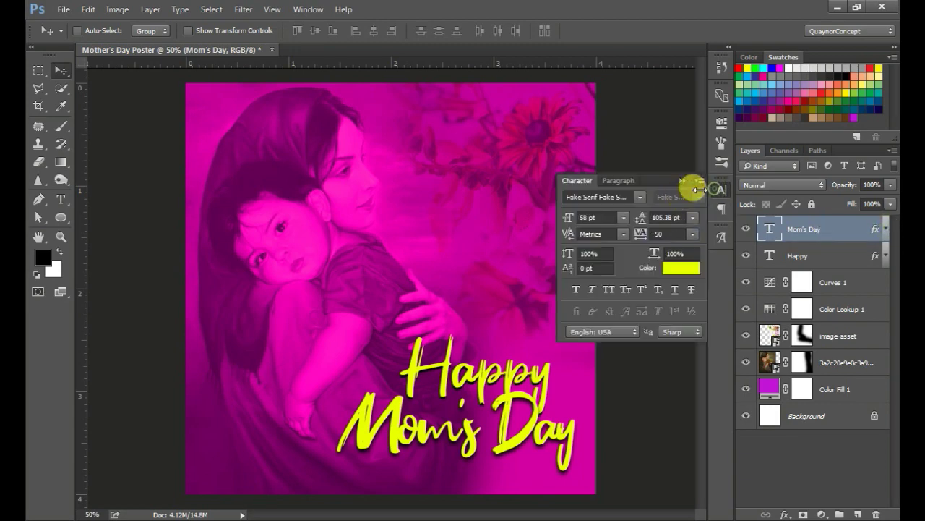
left_click(626, 194)
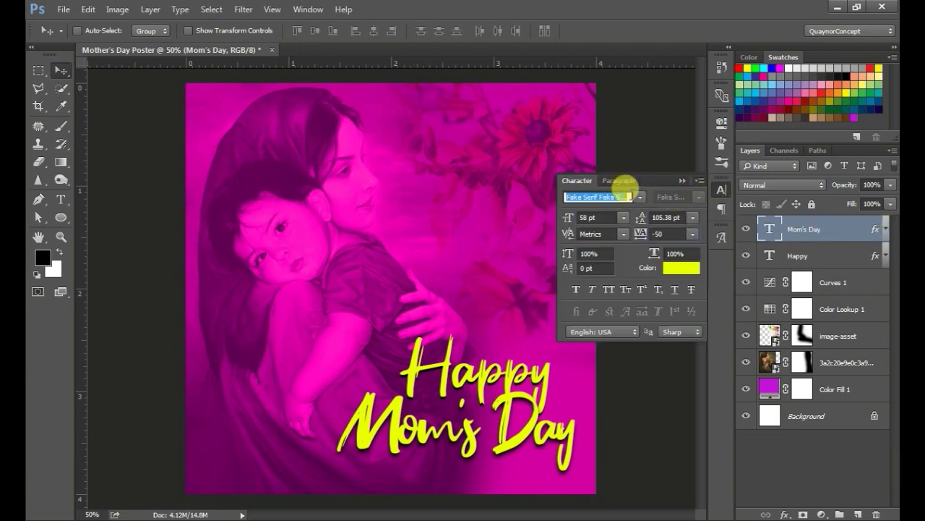
type("mother")
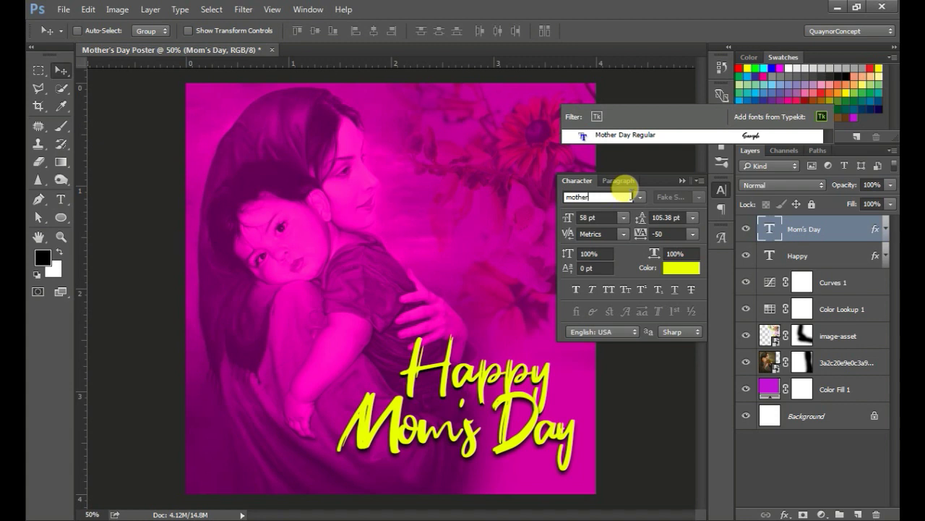
left_click(633, 137)
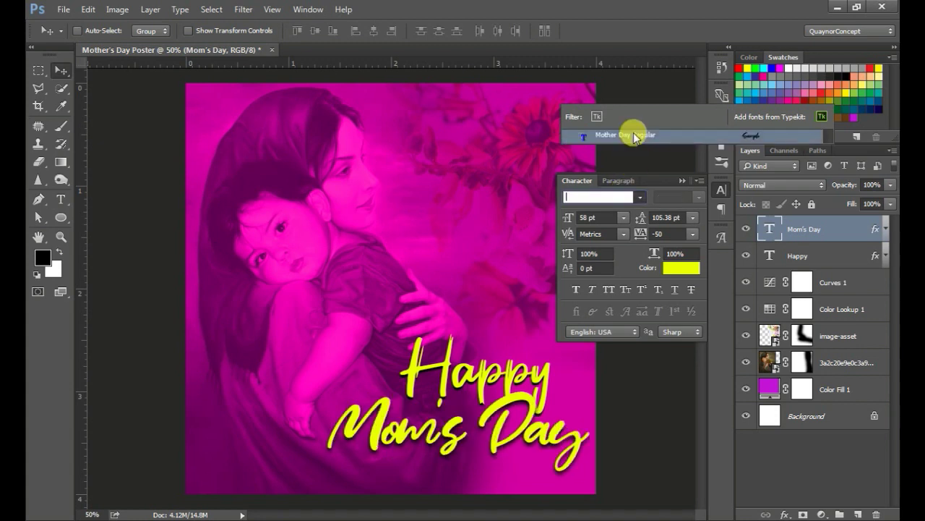
left_click(718, 193)
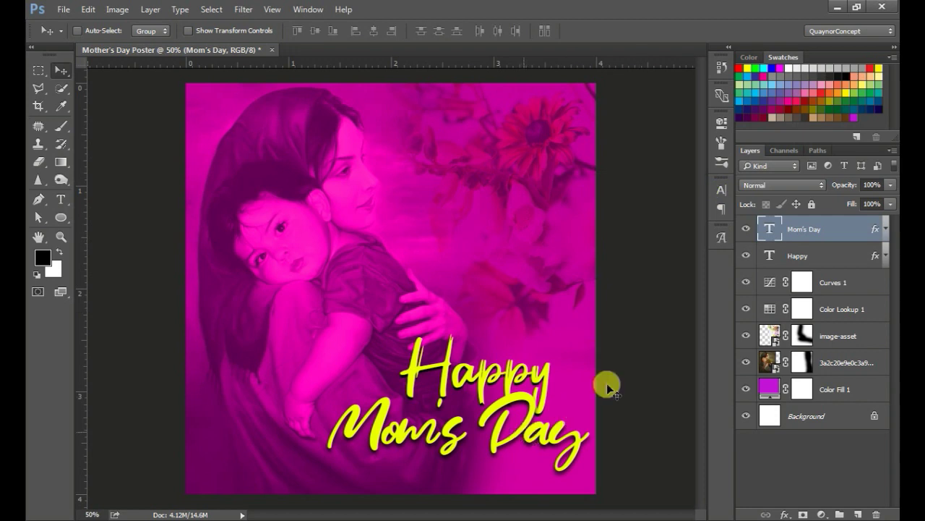
Set the Mom's Day tracking to -50 after trying -100.
left_click(720, 190)
left_click(661, 233)
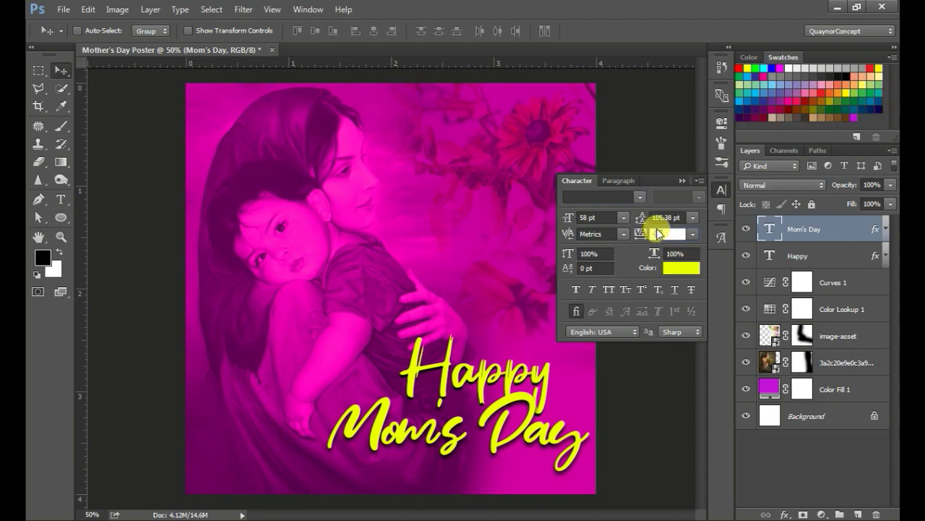
type("-100")
key("Return")
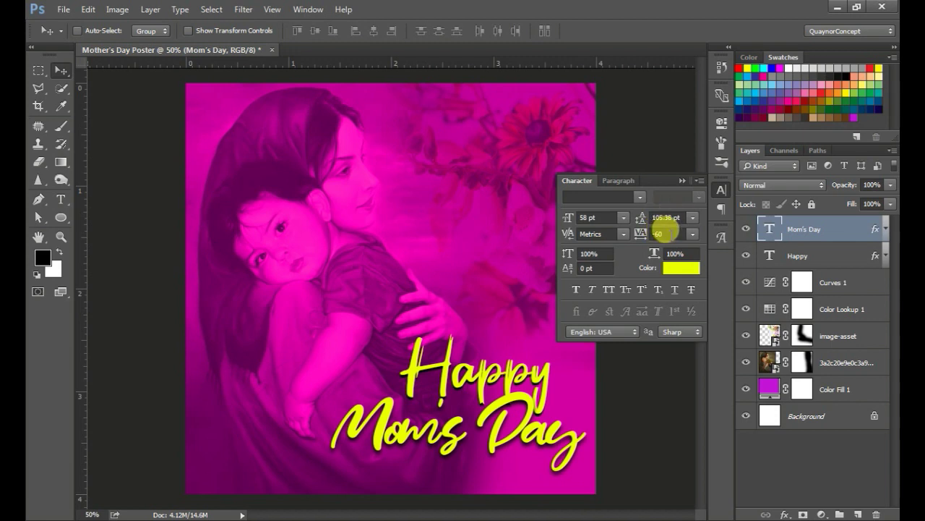
left_click(692, 233)
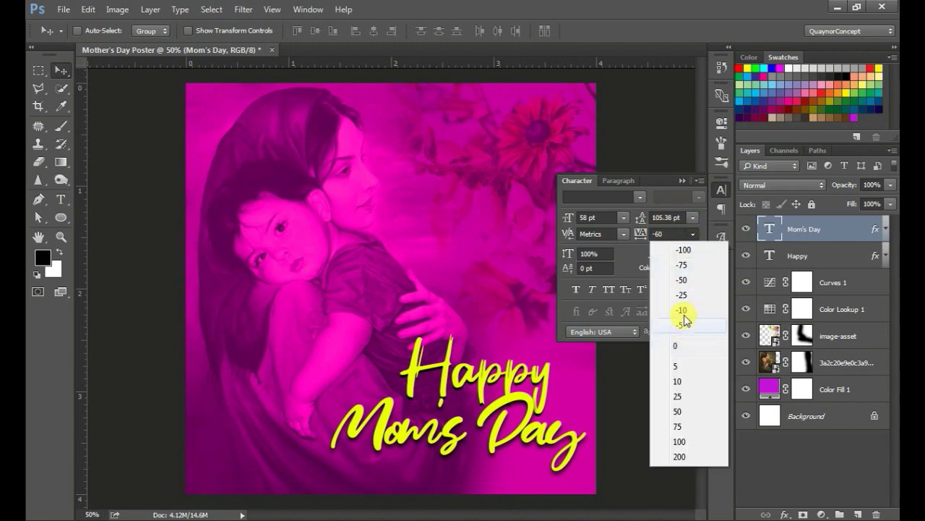
left_click(679, 278)
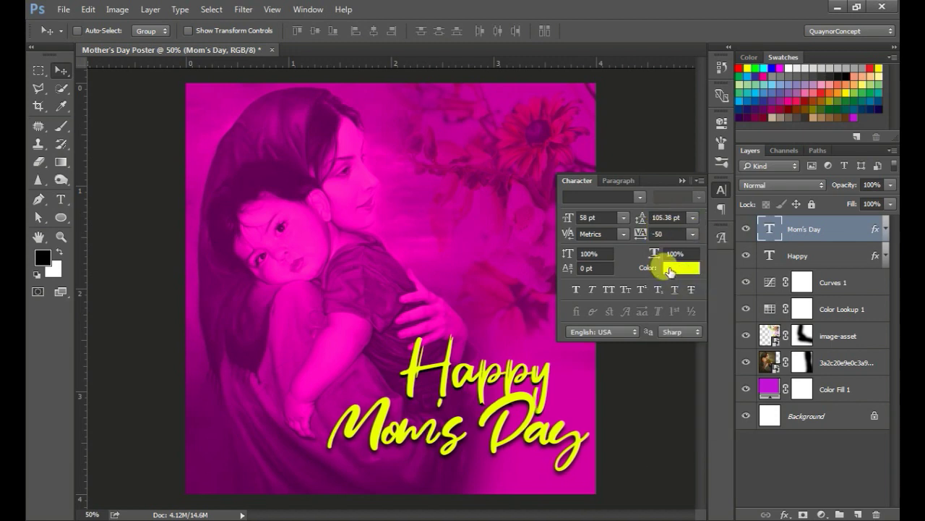
left_click(720, 189)
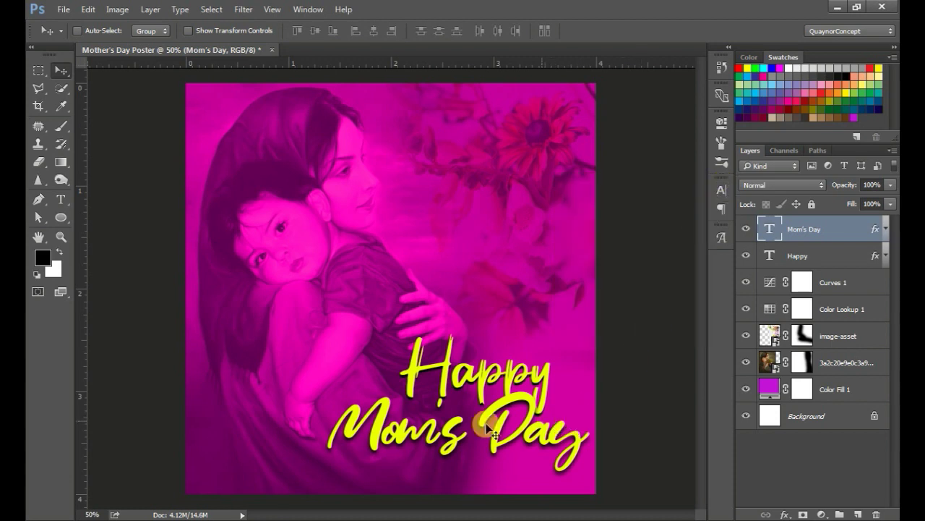
Nudge Mom's Day slightly left and down, and Happy slightly right and down.
left_click_drag(519, 424, 515, 428)
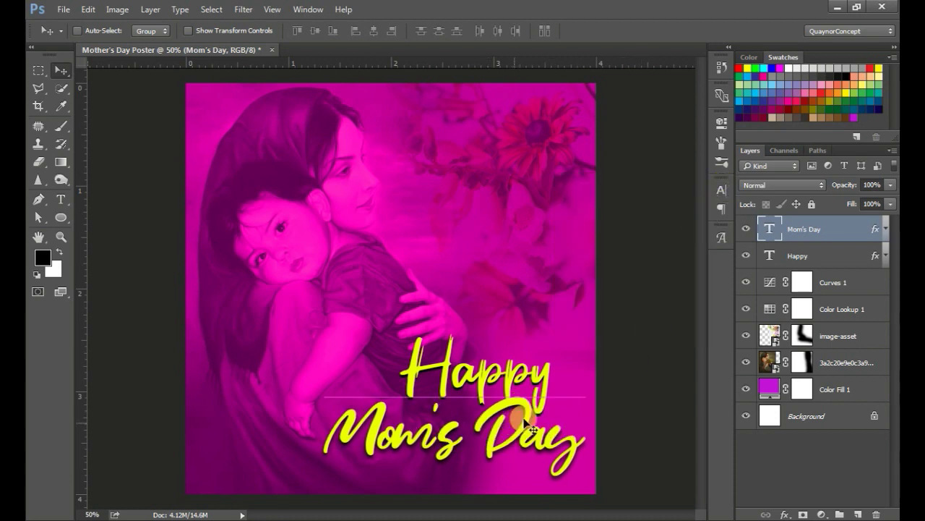
left_click(824, 258)
left_click_drag(488, 376, 492, 385)
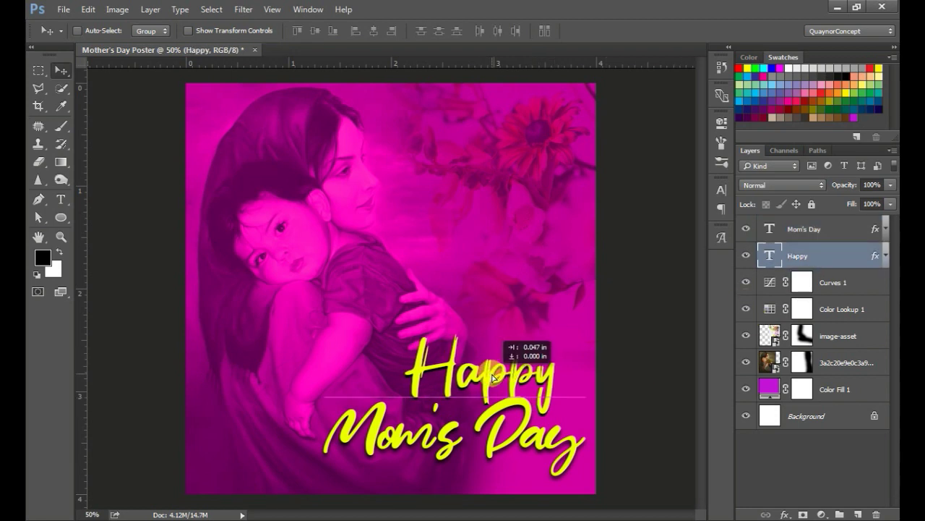
Draw a paragraph text box over the upper-right flowers with a 12 pt font size.
left_click(853, 229)
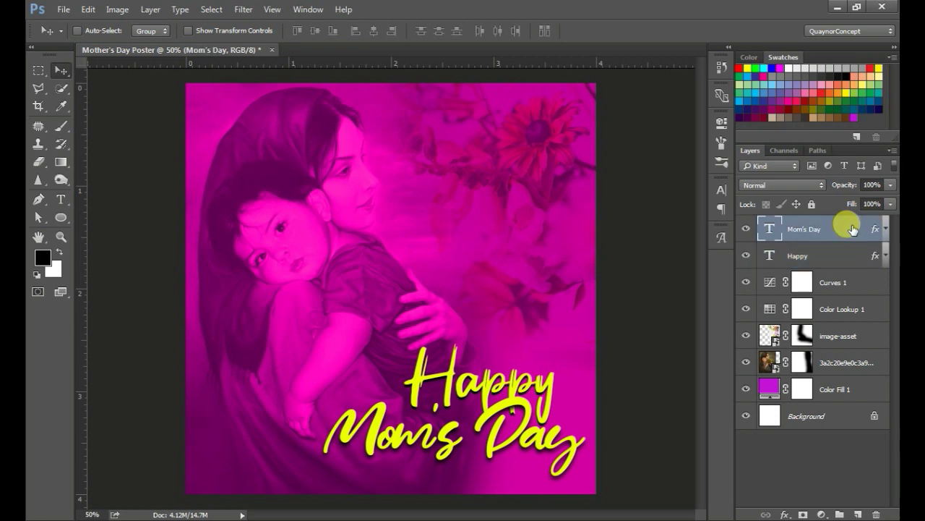
key("t")
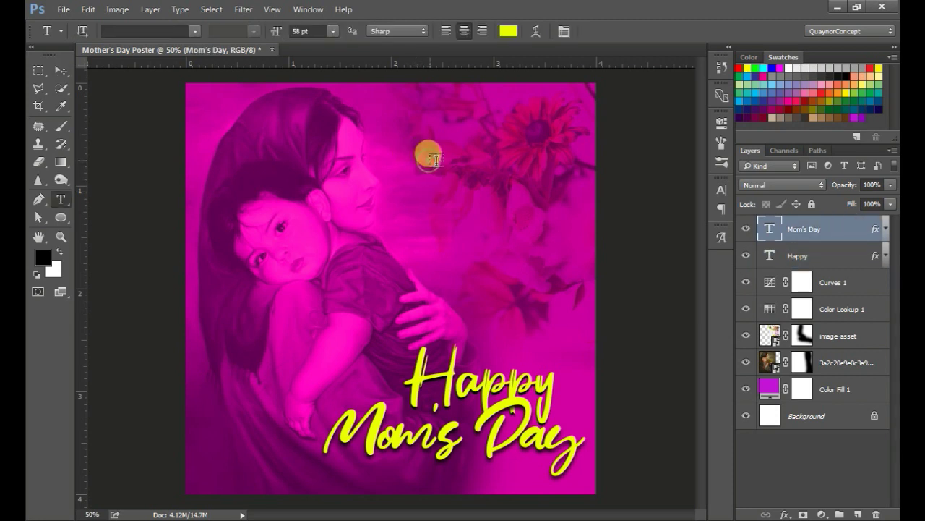
left_click_drag(431, 165, 570, 359)
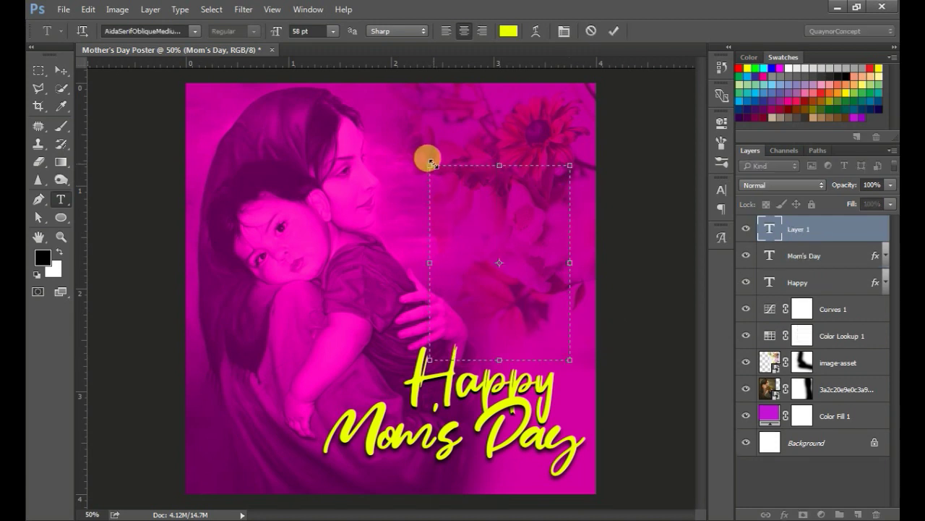
left_click_drag(430, 164, 412, 132)
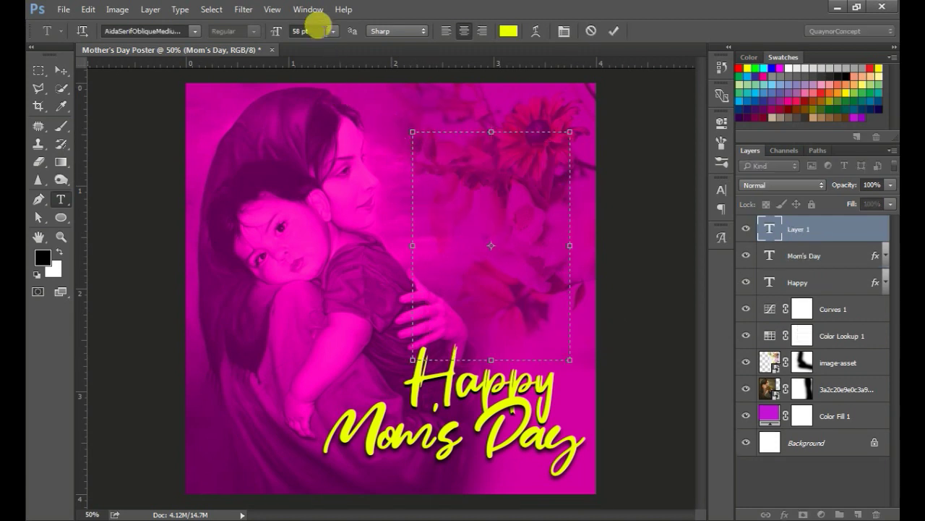
left_click(312, 30)
type("1")
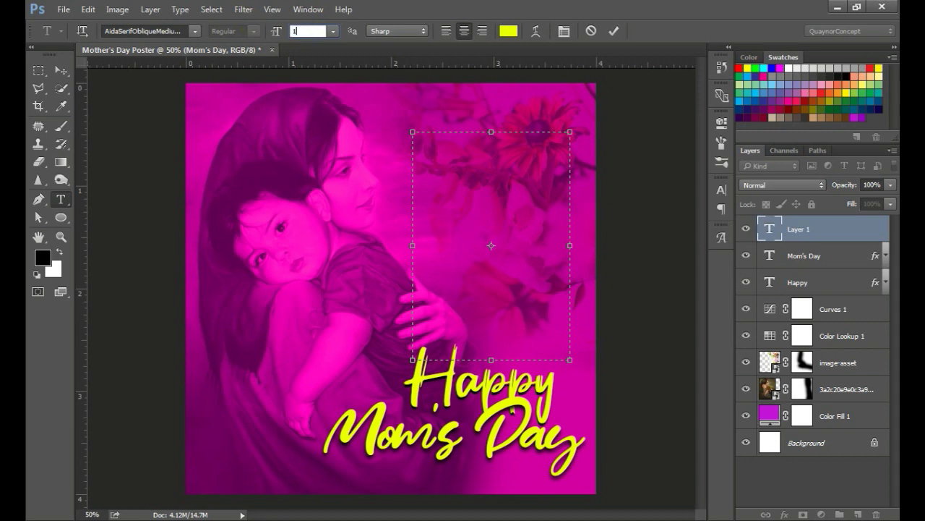
type("2")
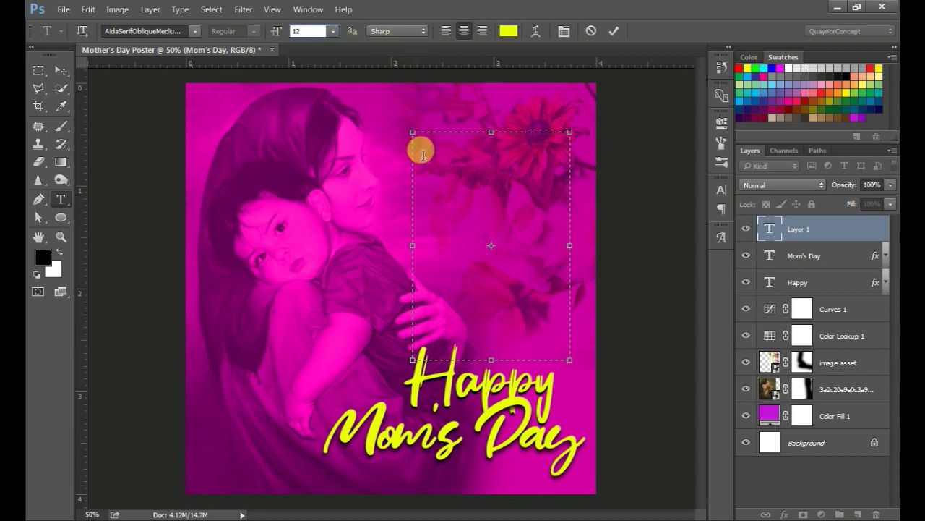
left_click(423, 154)
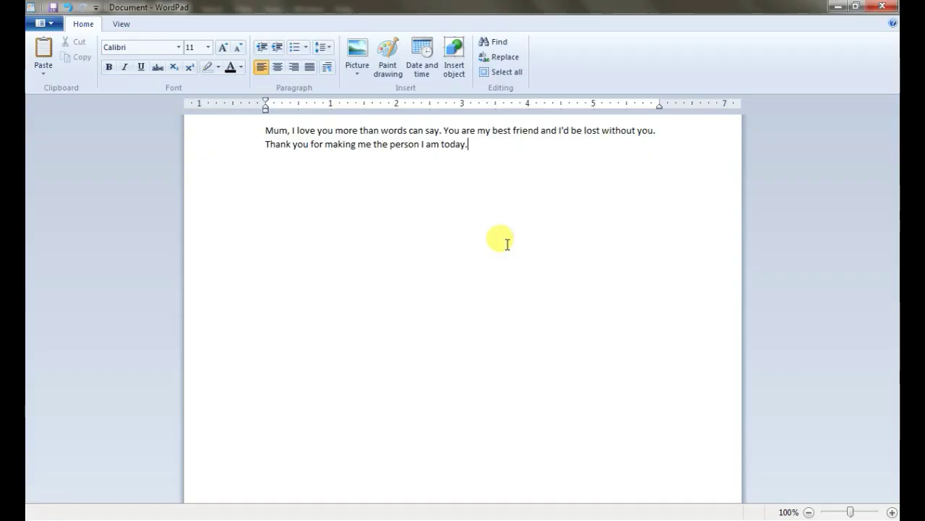
Select and copy both lines of the WordPad message to Mum.
left_click_drag(500, 149, 247, 116)
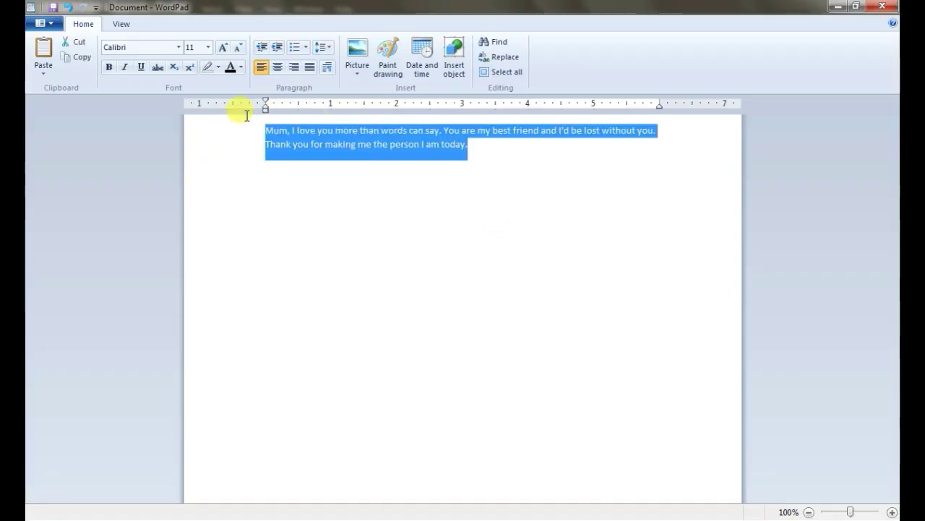
right_click(316, 141)
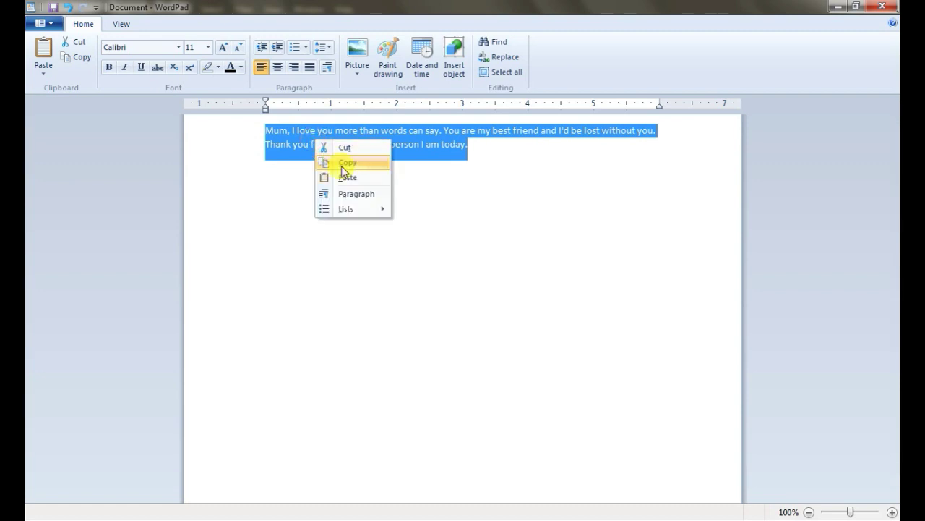
left_click(343, 166)
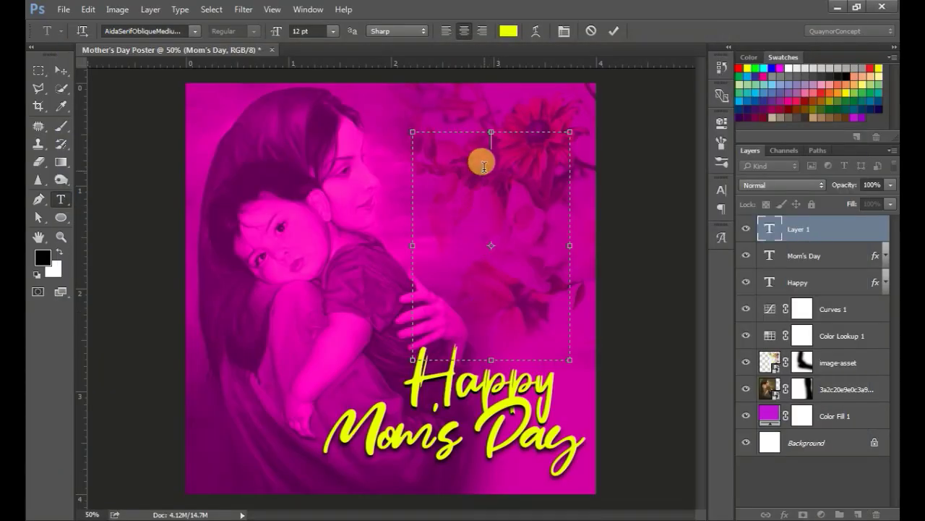
right_click(482, 169)
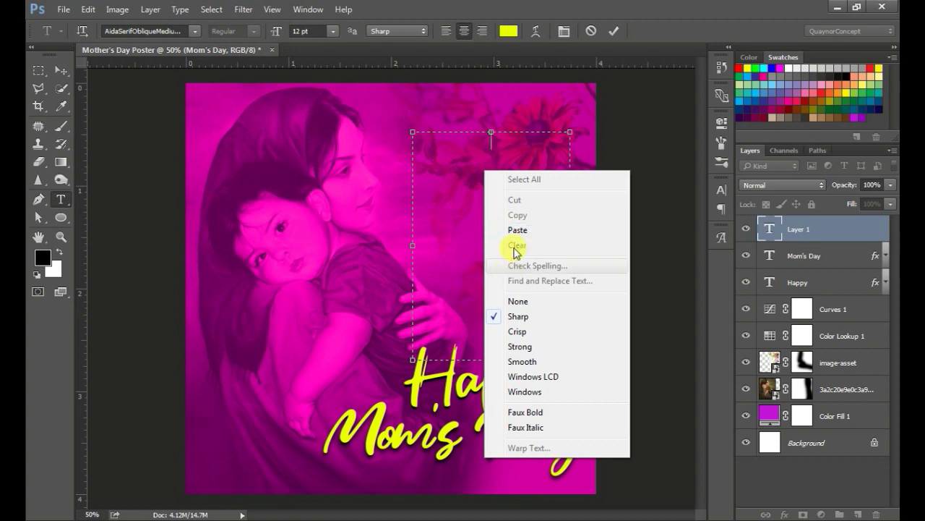
Paste the message into the text box and set tracking 0 with Auto leading.
left_click(515, 230)
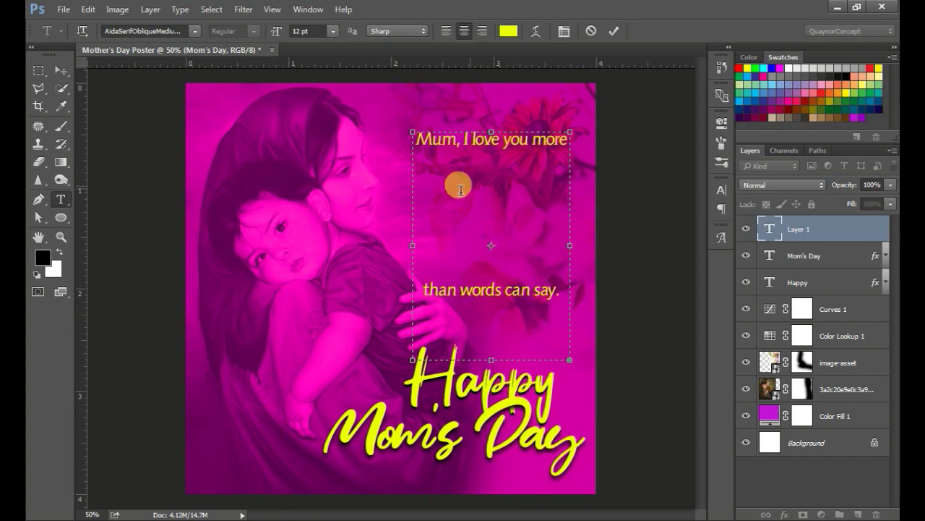
key("ctrl+a")
left_click(719, 192)
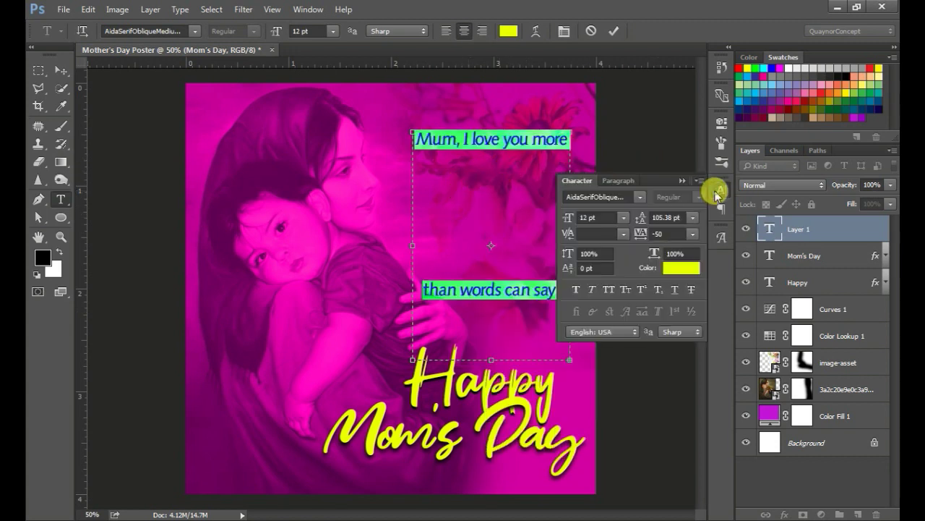
left_click(693, 234)
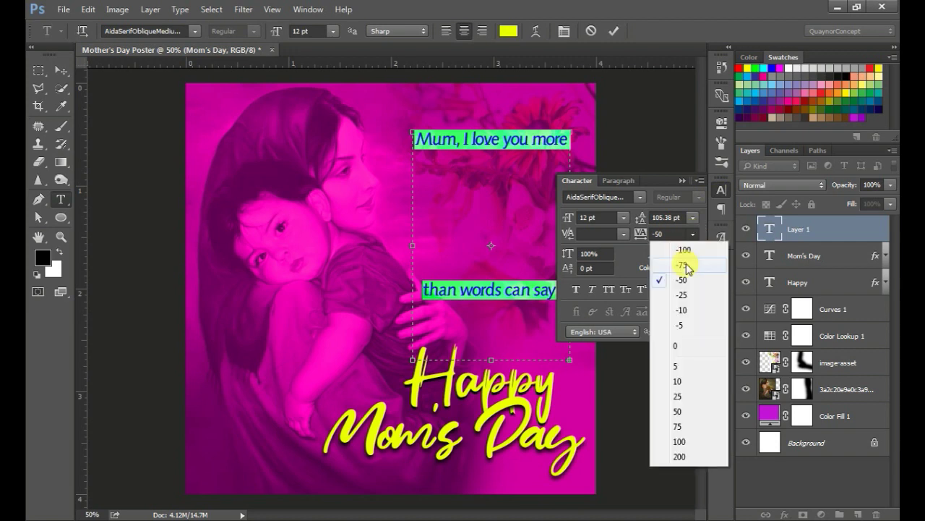
left_click(680, 348)
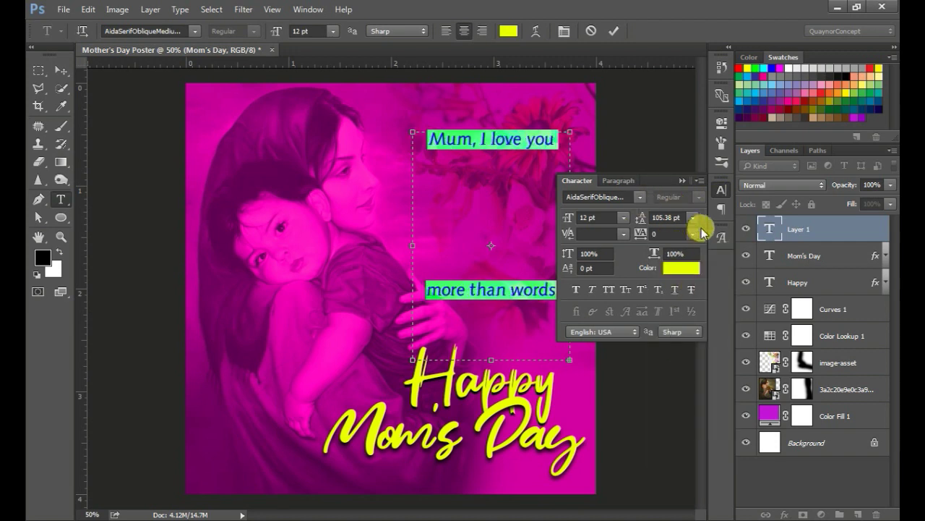
left_click(692, 218)
left_click(687, 235)
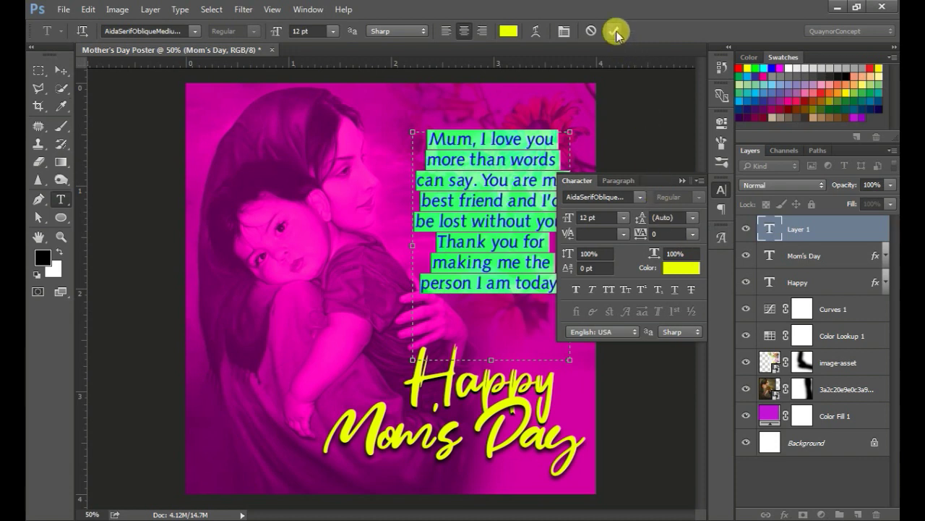
Set the message font size to 12 pt and commit the text.
left_click(603, 216)
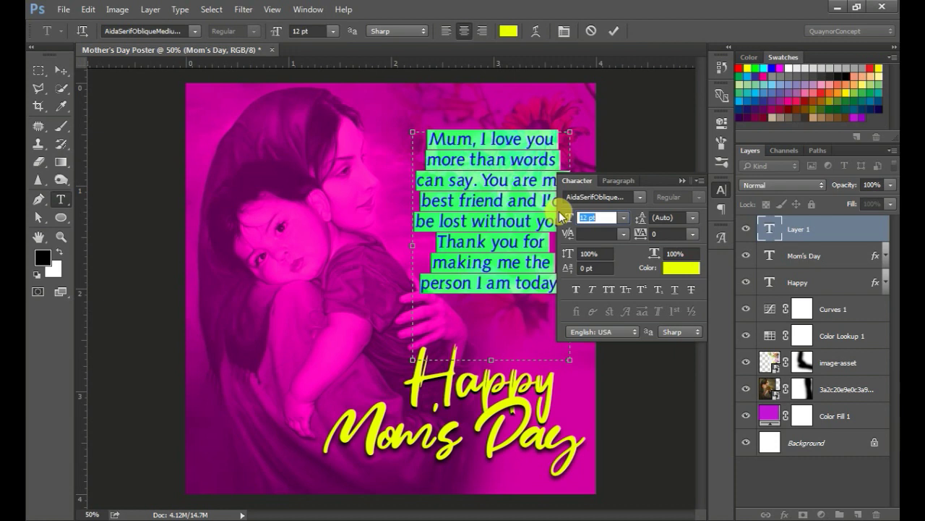
type("10")
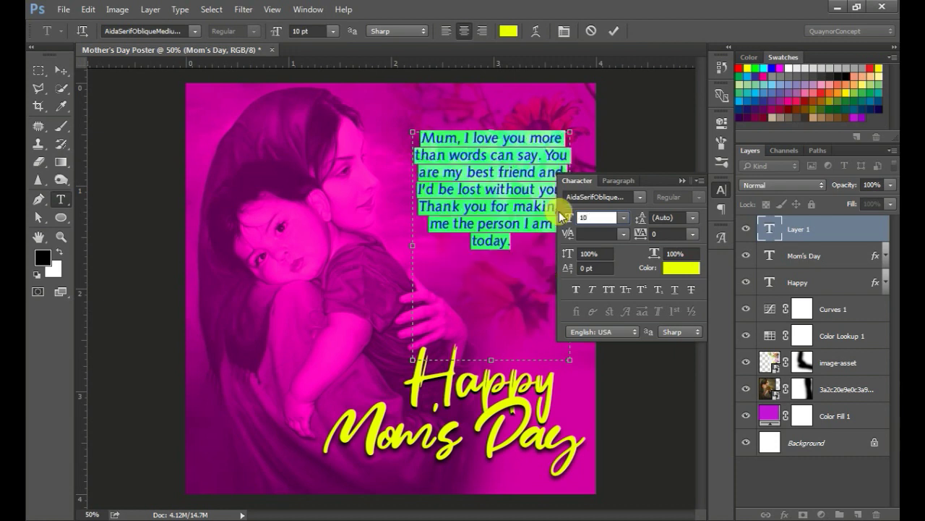
type("11")
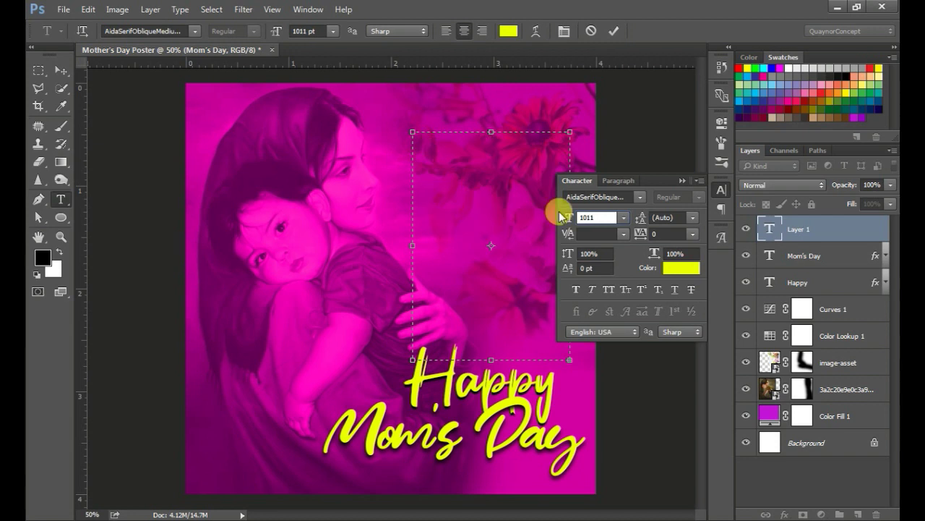
key("BackSpace")
key("BackSpace")
type("1")
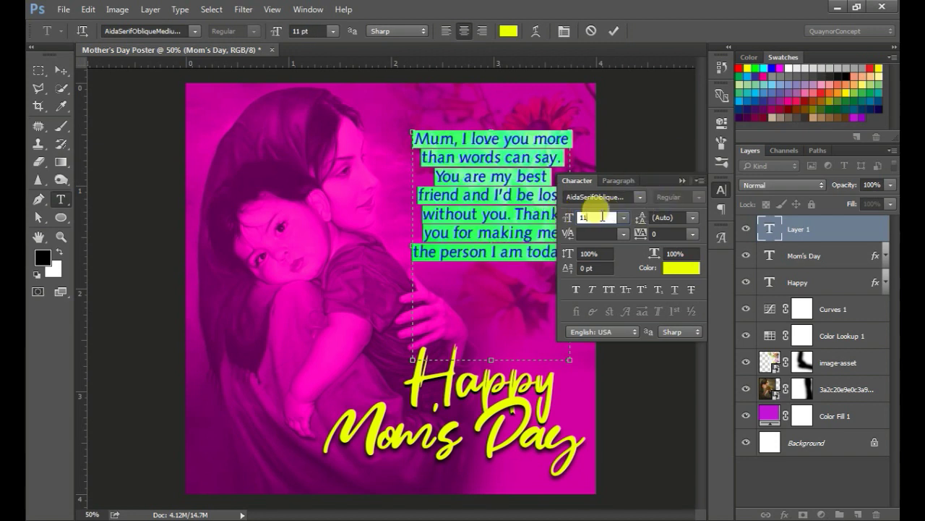
type("2")
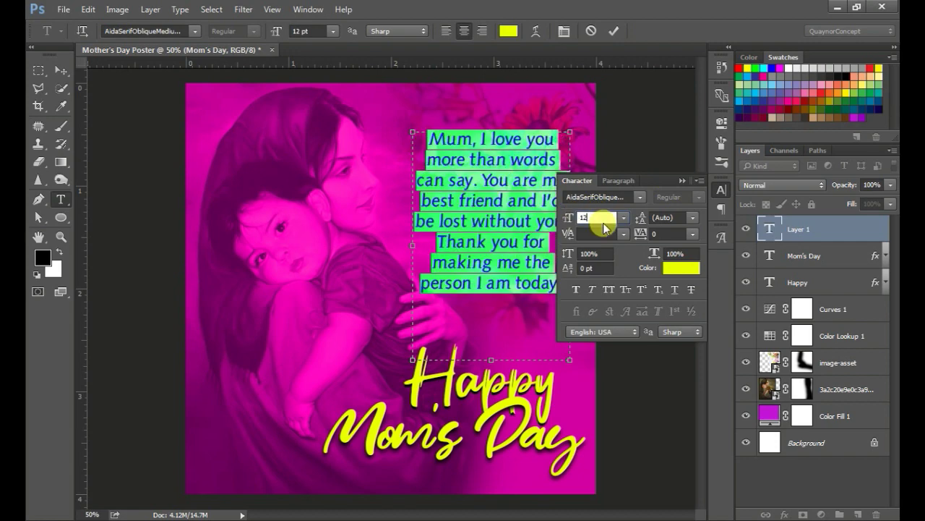
left_click(613, 30)
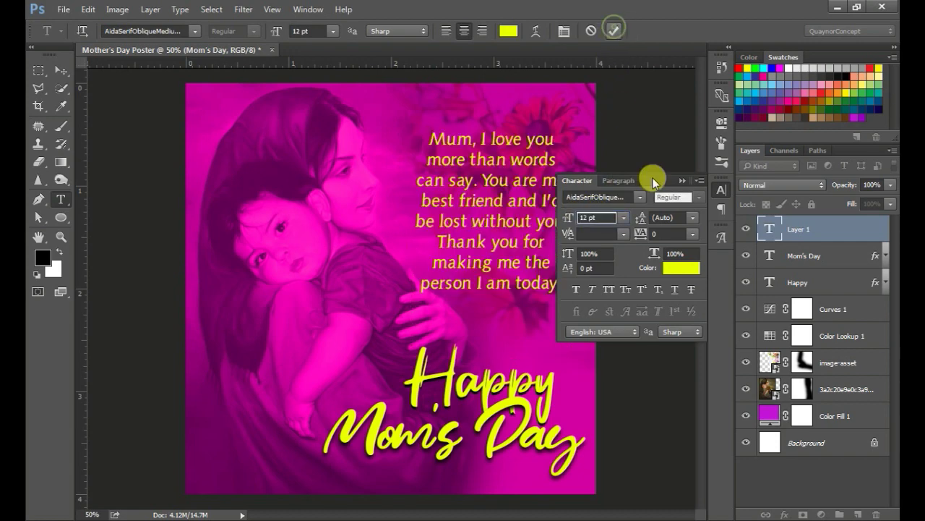
Make the message text pure white and move it slightly lower on the poster.
left_click(721, 191)
left_click(721, 193)
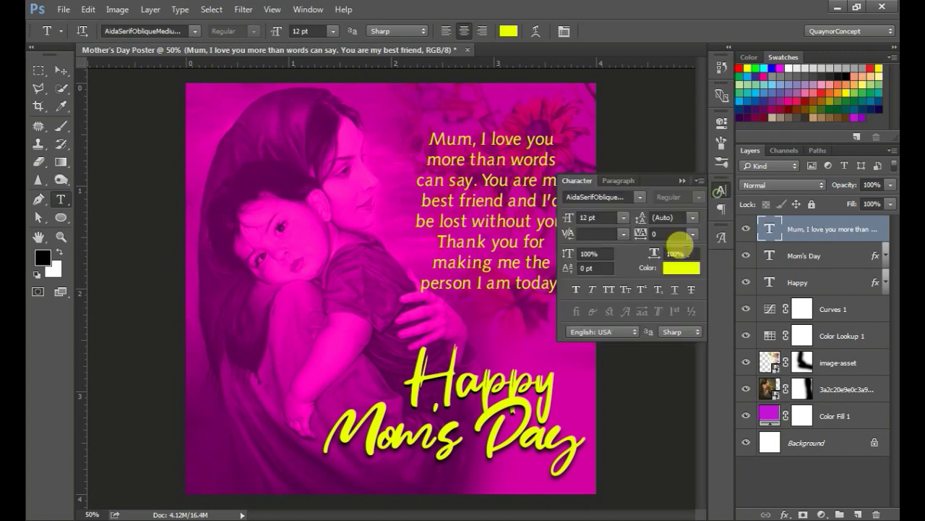
left_click(677, 262)
left_click_drag(392, 198, 346, 149)
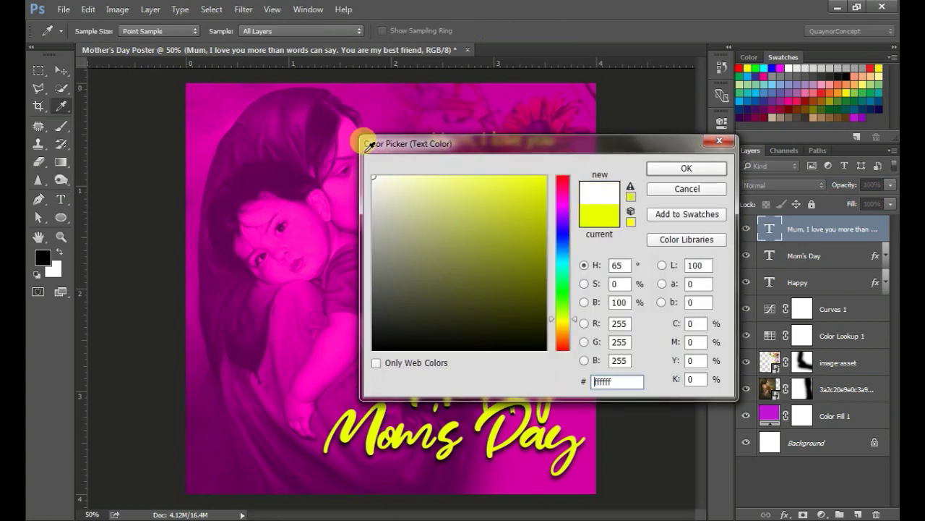
left_click(687, 168)
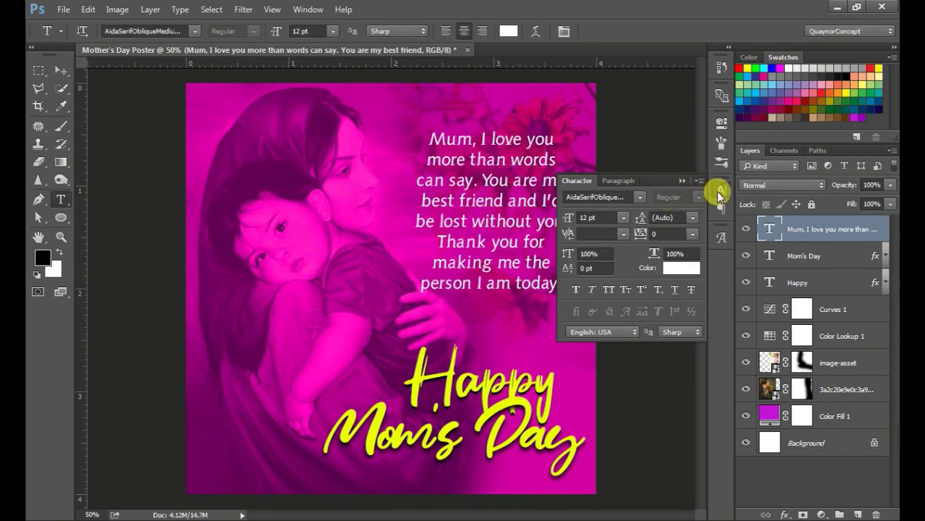
left_click(722, 190)
key("v")
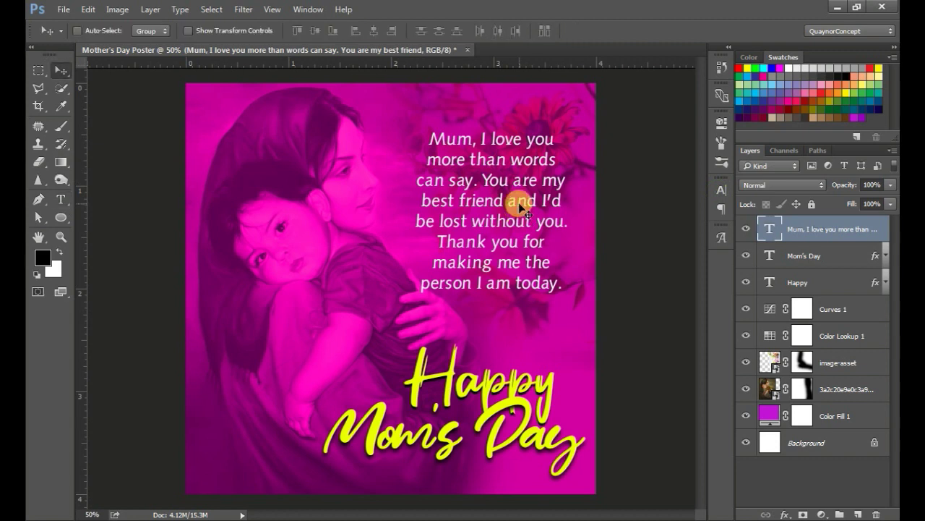
left_click_drag(518, 215, 516, 235)
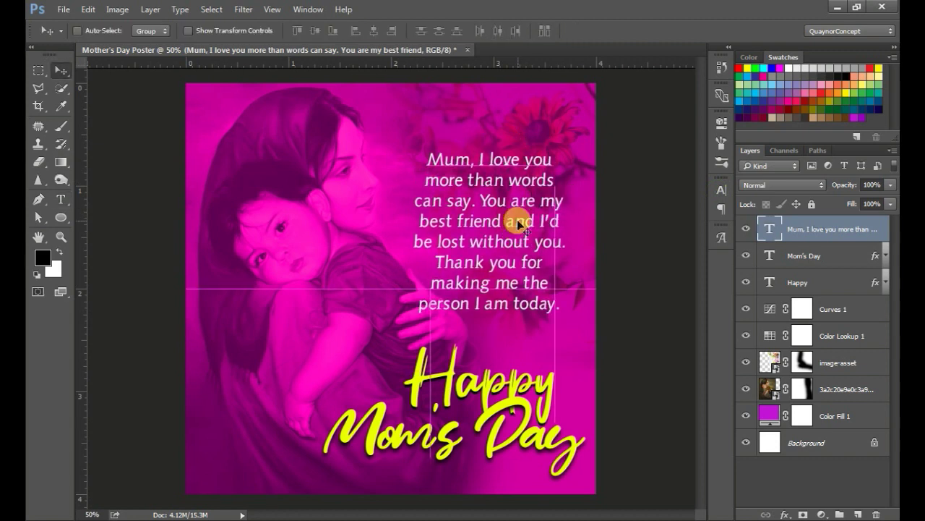
Scale the message down to about 90.8% and shift it slightly right.
key("ctrl+t")
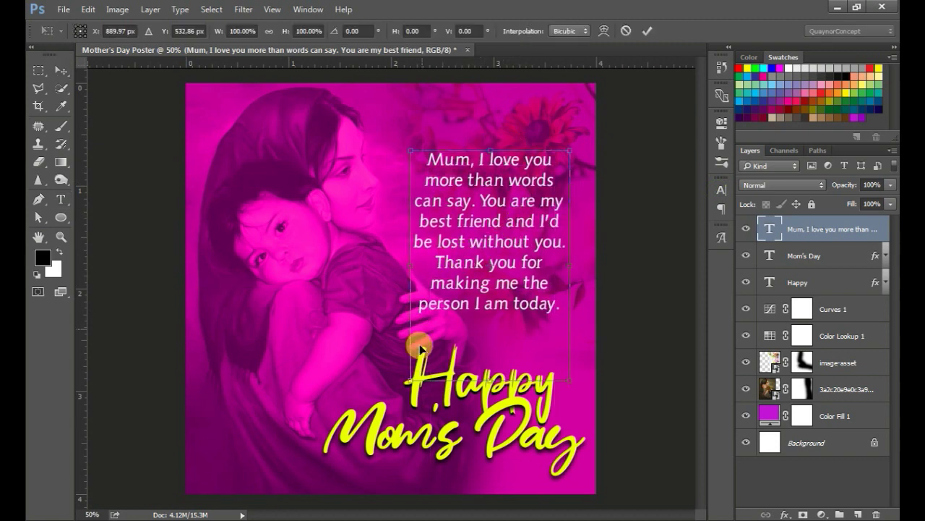
left_click_drag(410, 379, 449, 368)
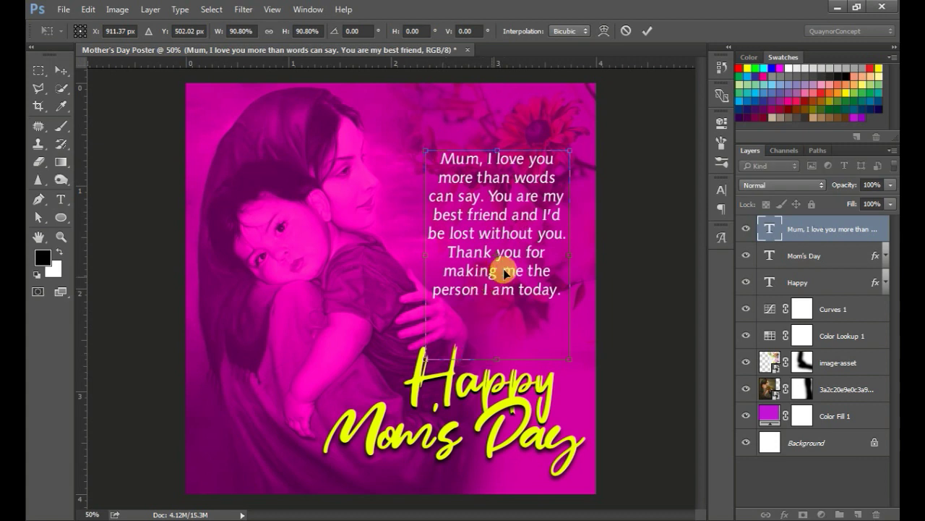
mouse_move(503, 273)
left_mouse_down()
mouse_move(511, 279)
mouse_move(500, 285)
left_mouse_up()
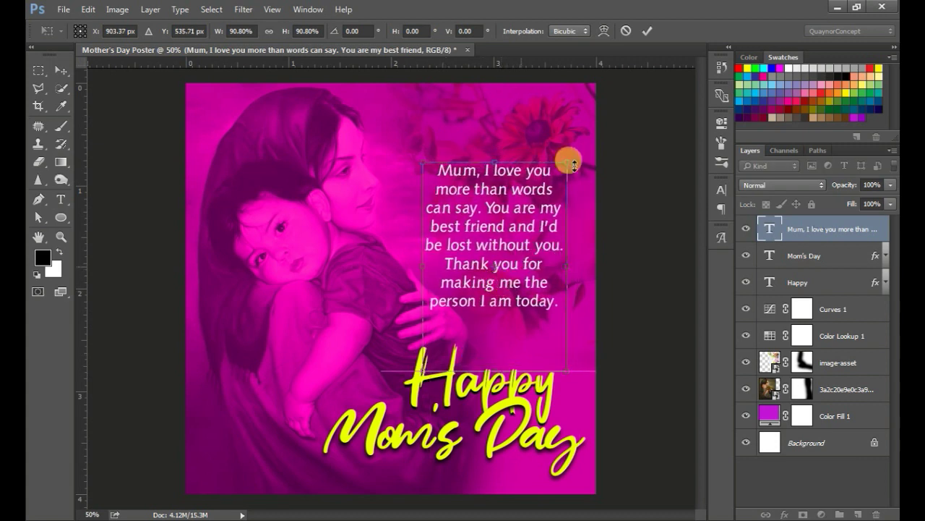
left_click(647, 30)
Narrow the message text box so lines rewrap, then move it up beside the face.
key("t")
left_click(446, 241)
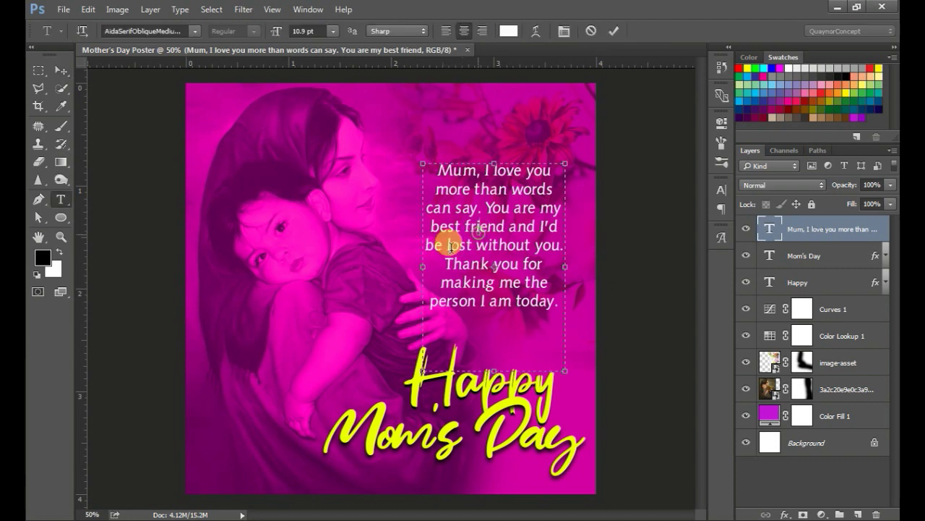
left_click_drag(429, 269, 434, 270)
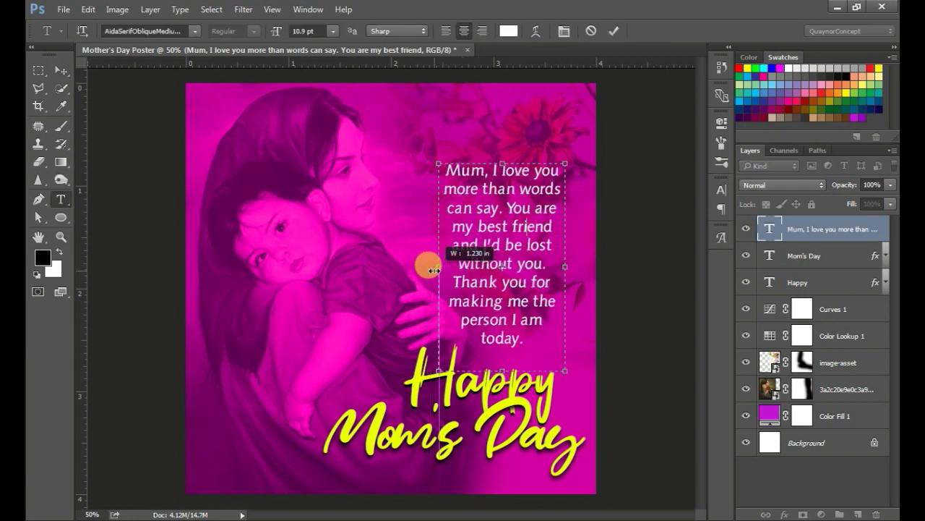
left_click(611, 32)
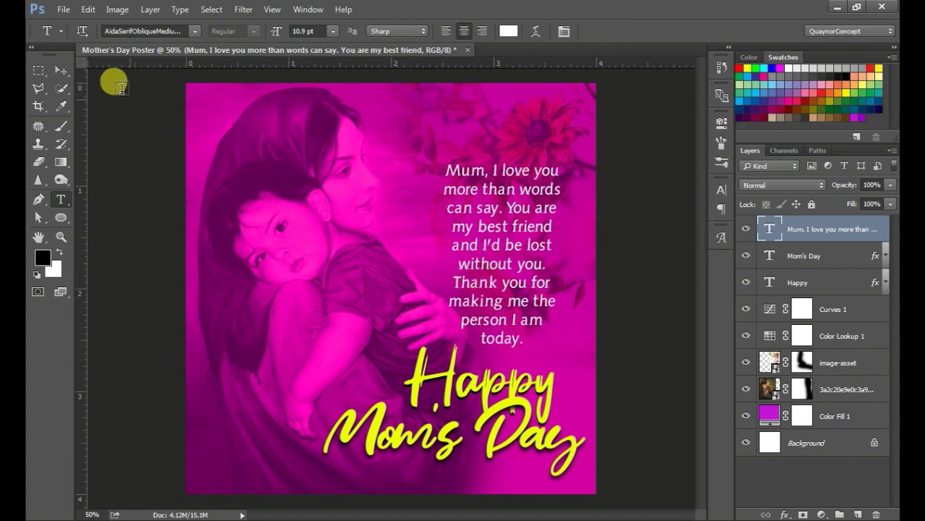
left_click(58, 72)
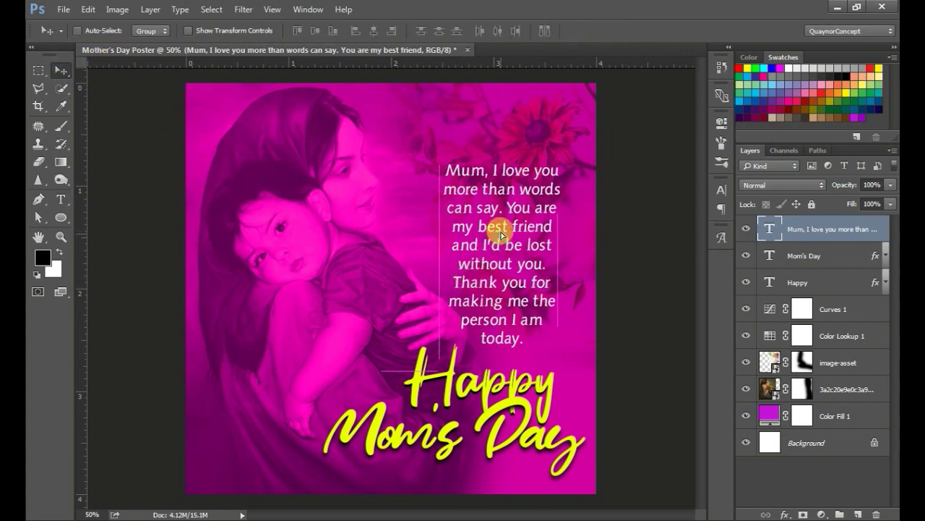
left_click_drag(498, 240, 499, 224)
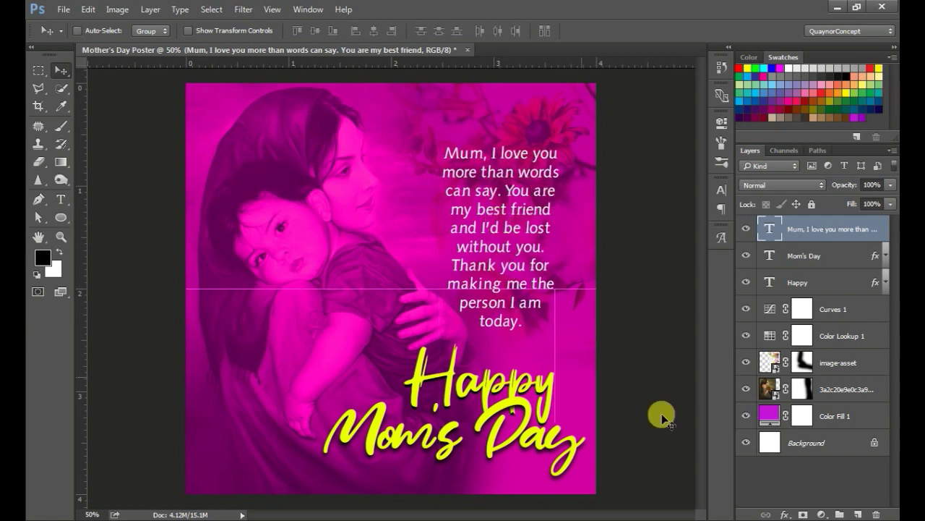
left_click(771, 416)
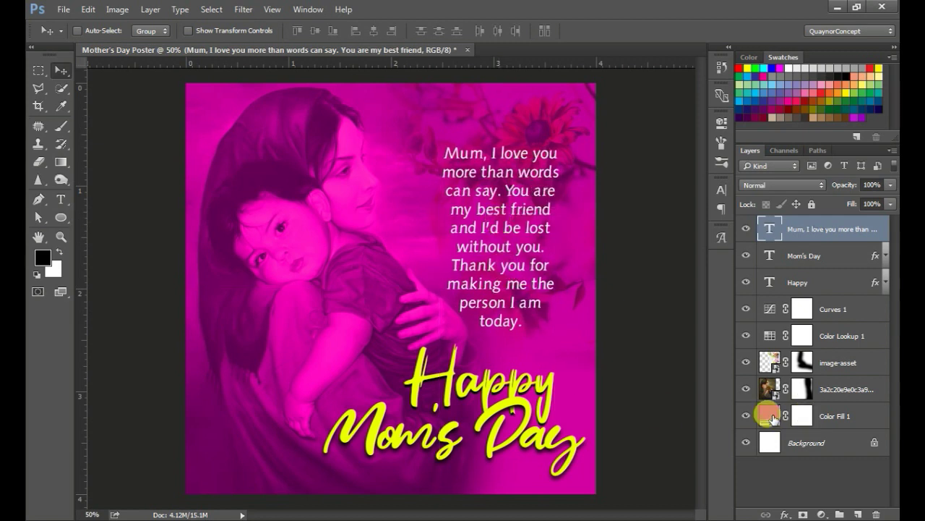
Delete Curves 1 and set the mother-and-child layer to Overlay at 100% opacity.
left_click(746, 309)
left_click_drag(833, 312, 877, 512)
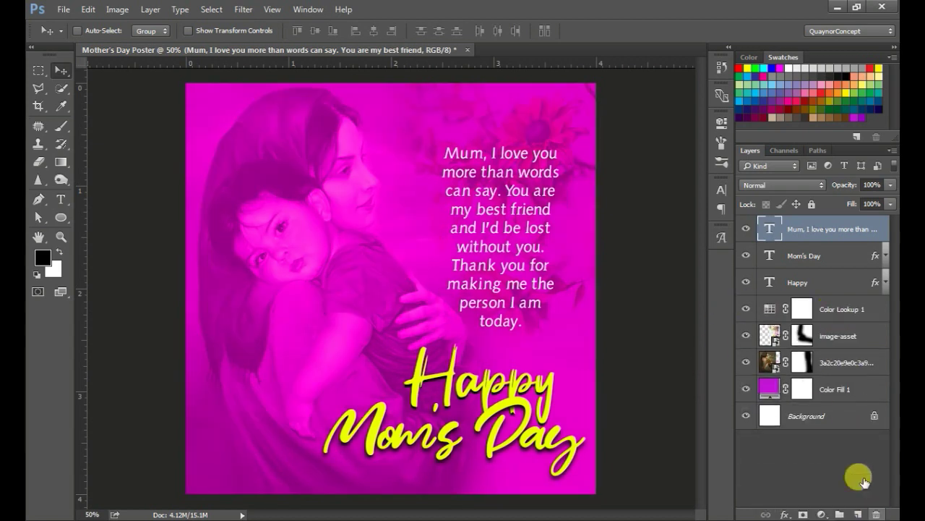
left_click(795, 363)
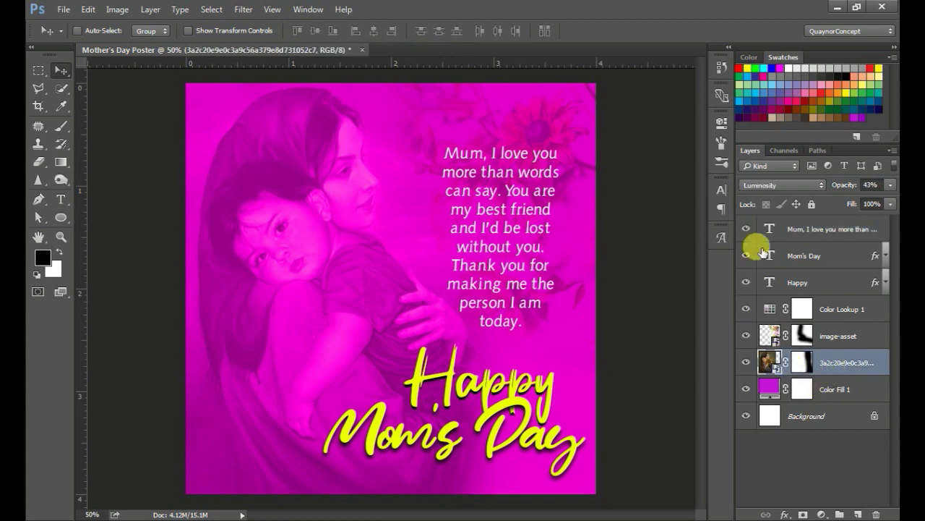
left_click(764, 185)
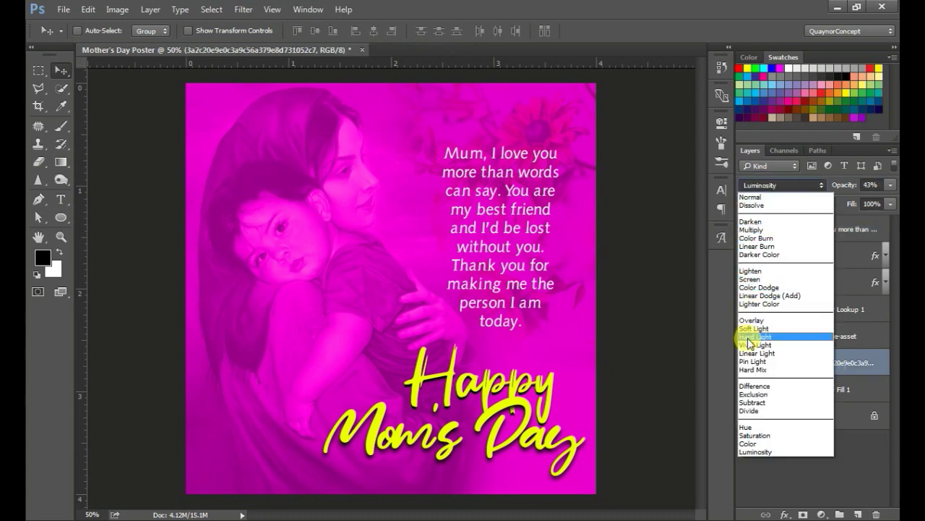
left_click(749, 320)
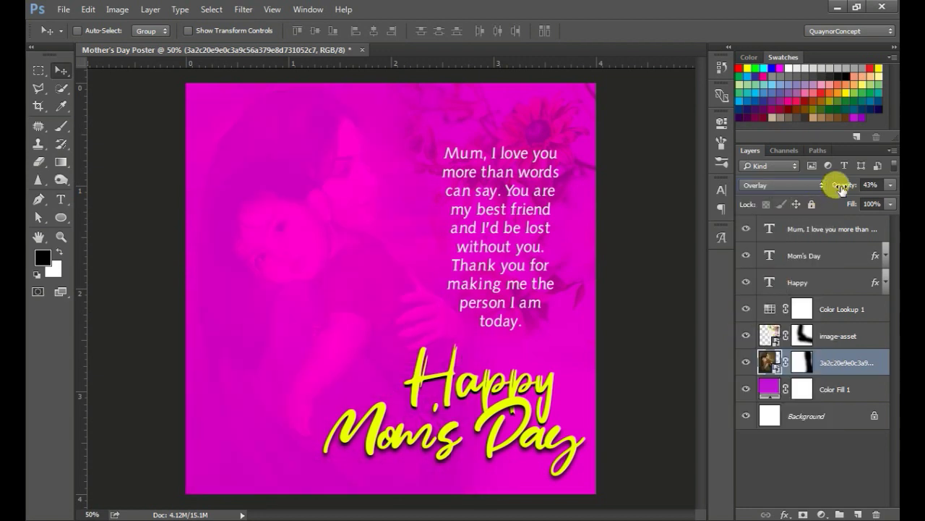
left_click_drag(841, 190, 881, 188)
left_click(801, 365)
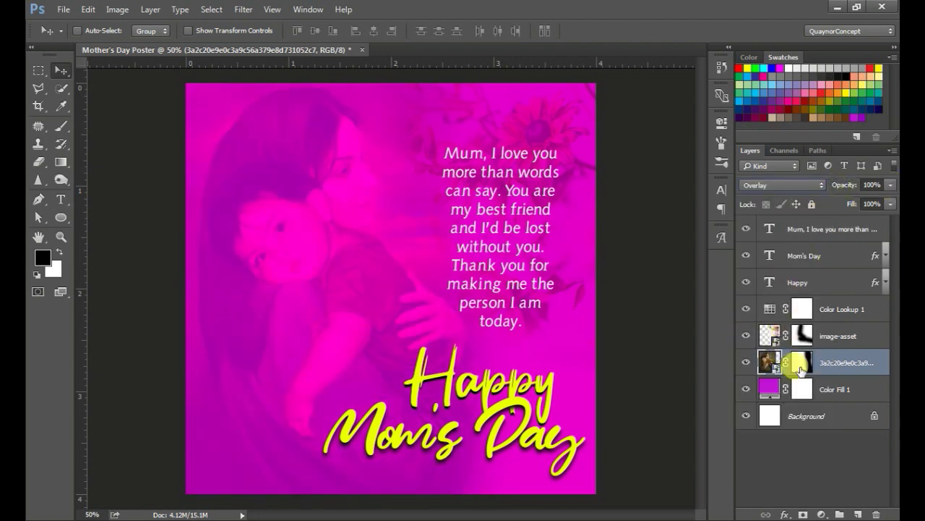
Try a darker purple, 9609a7, for the Color Fill 1 background.
double_click(772, 389)
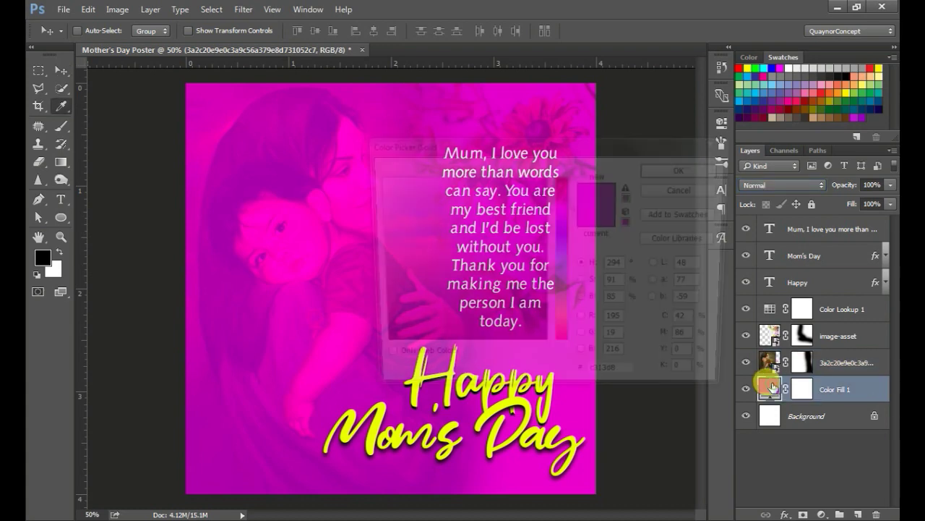
left_click(543, 239)
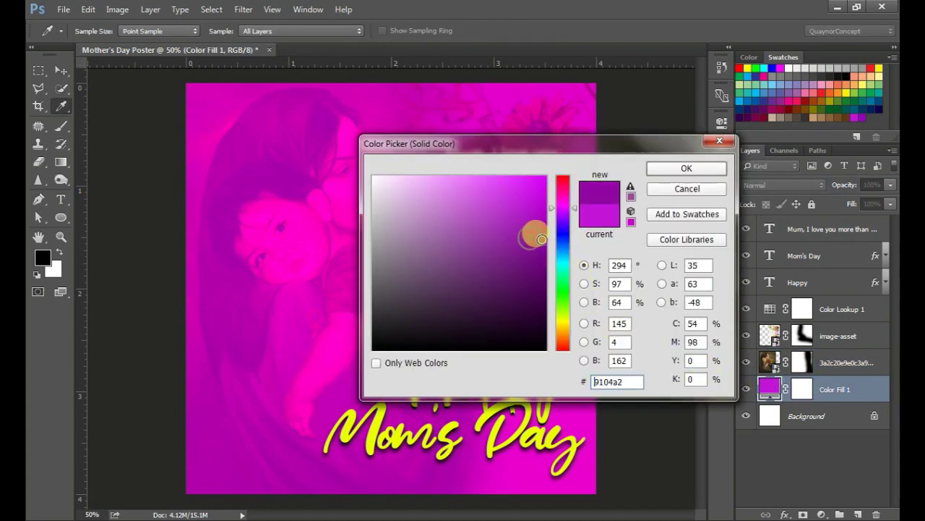
left_click_drag(536, 150, 703, 100)
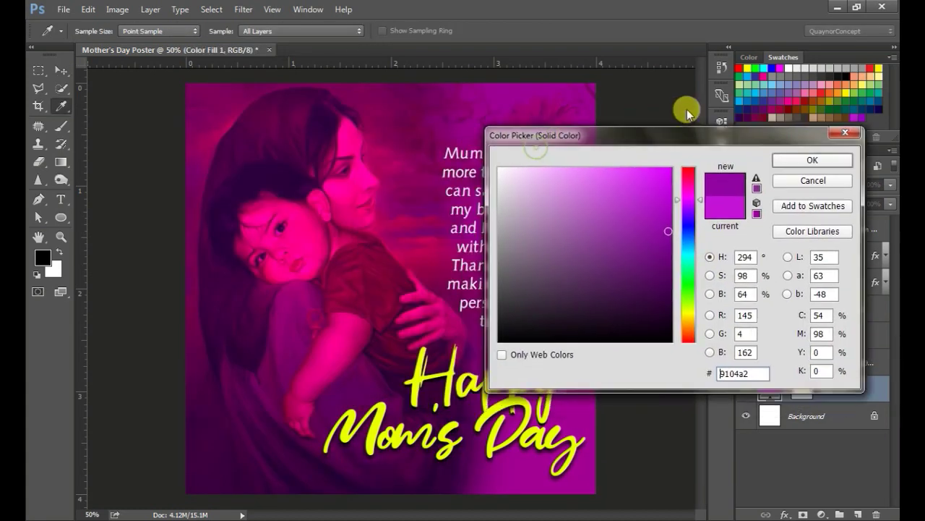
left_click_drag(695, 175, 702, 169)
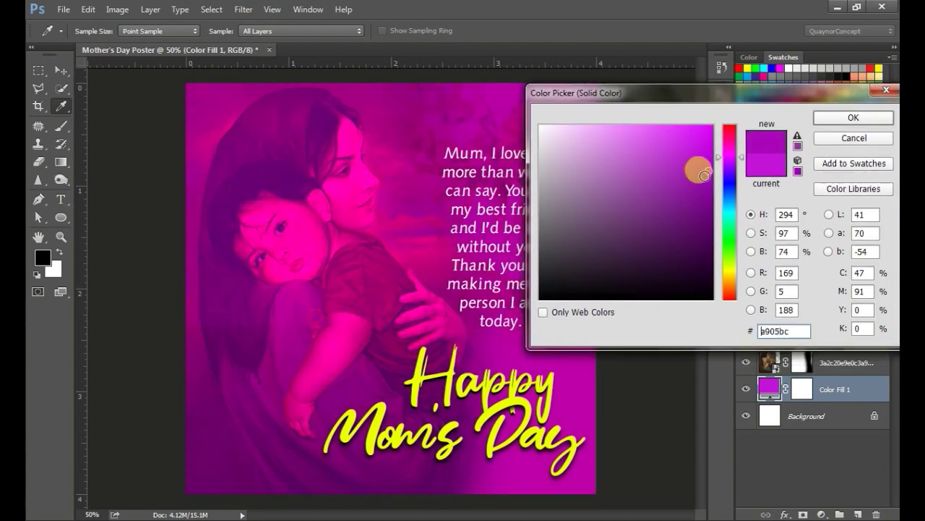
left_click(698, 183)
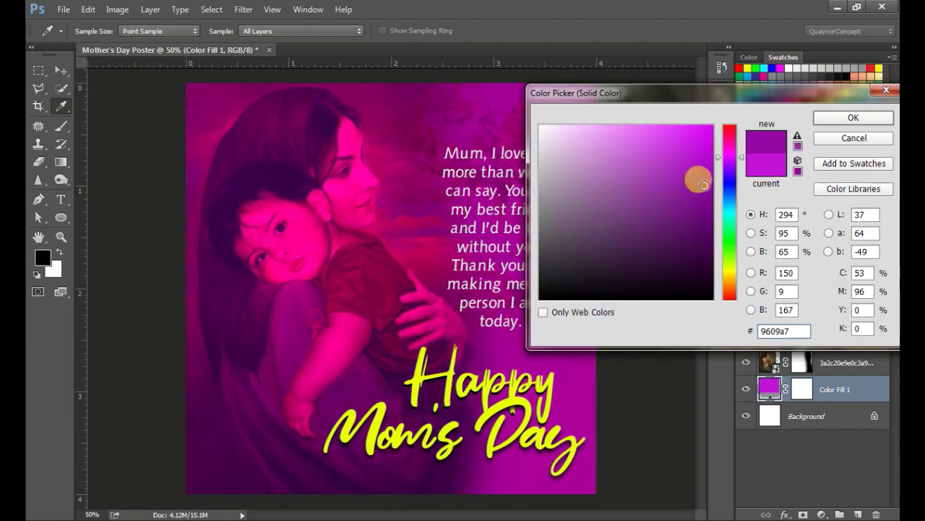
left_click_drag(708, 98, 476, 110)
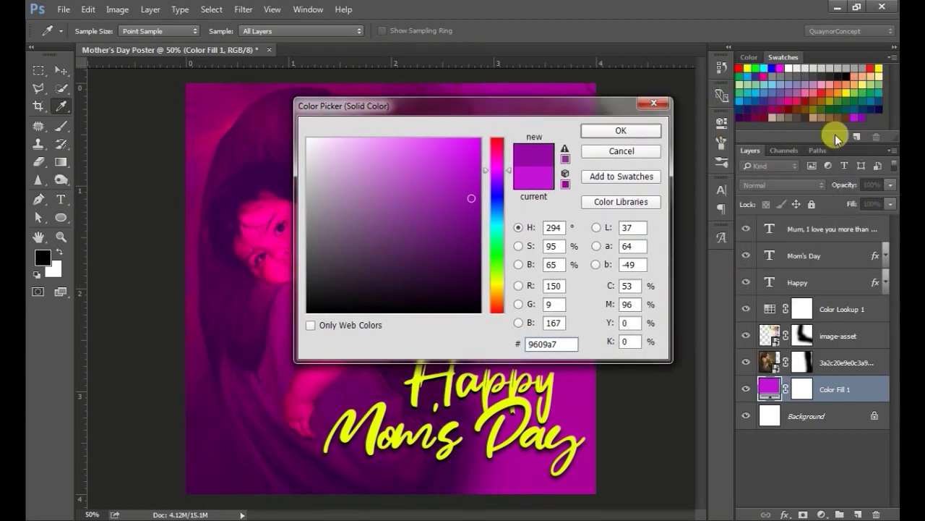
Sample the deep violet 9500c0 from the swatches and confirm the fill colour.
left_click(868, 111)
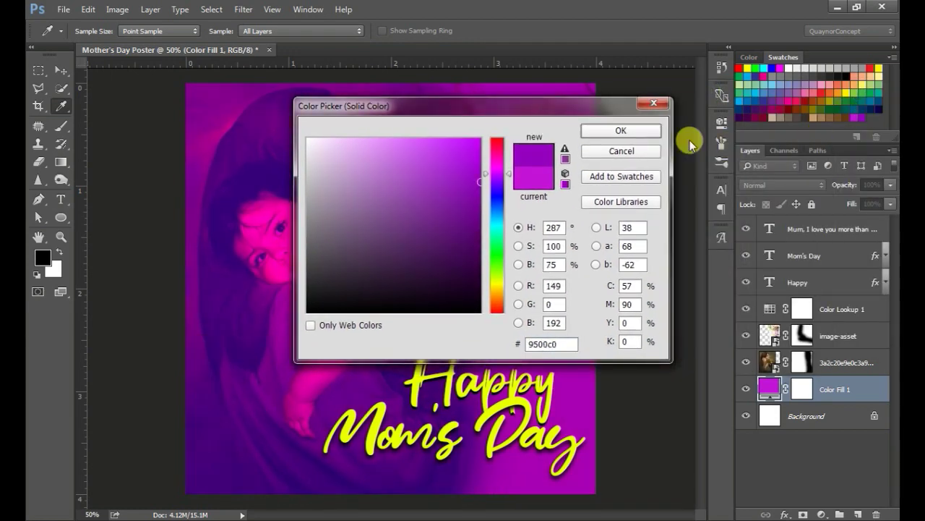
mouse_move(530, 111)
left_mouse_down()
mouse_move(772, 132)
mouse_move(565, 108)
left_mouse_up()
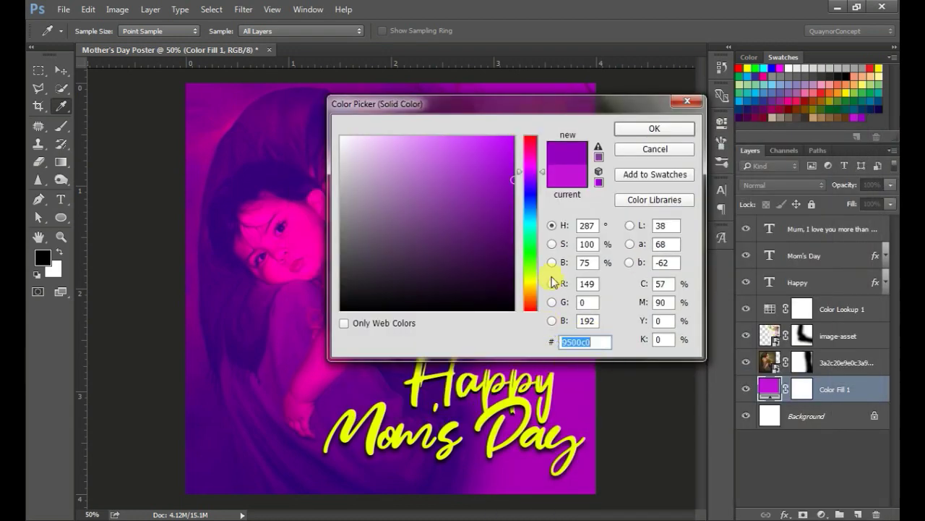
left_click_drag(551, 110, 747, 125)
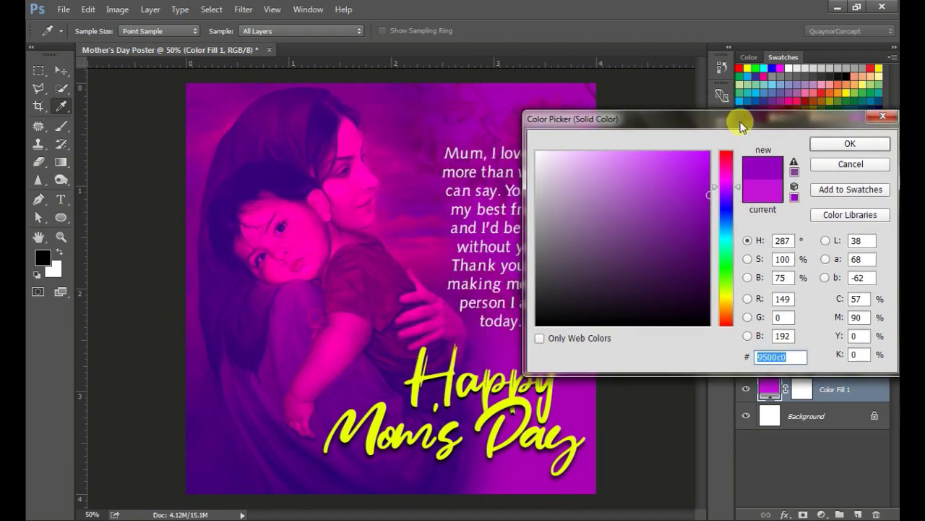
left_click(706, 192)
left_click_drag(713, 193, 715, 187)
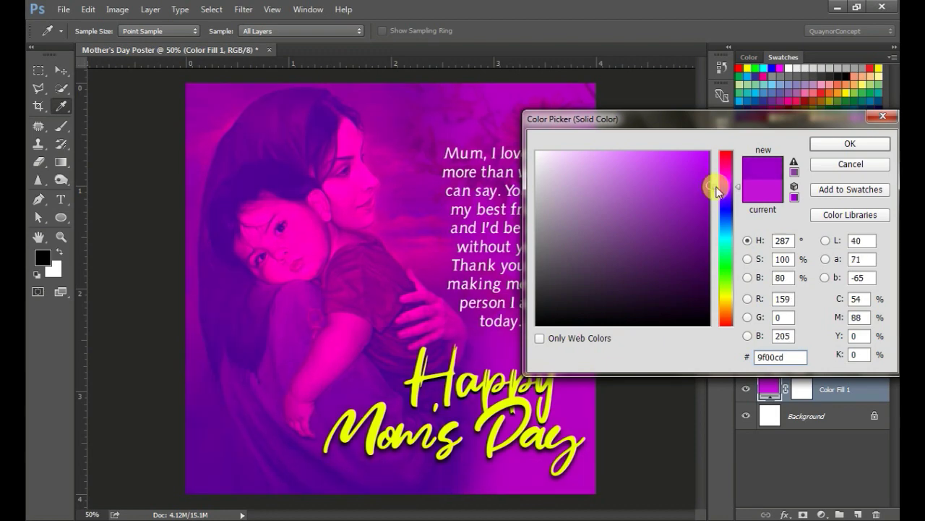
mouse_move(768, 127)
left_mouse_down()
mouse_move(614, 132)
mouse_move(752, 115)
left_mouse_up()
left_click(864, 114)
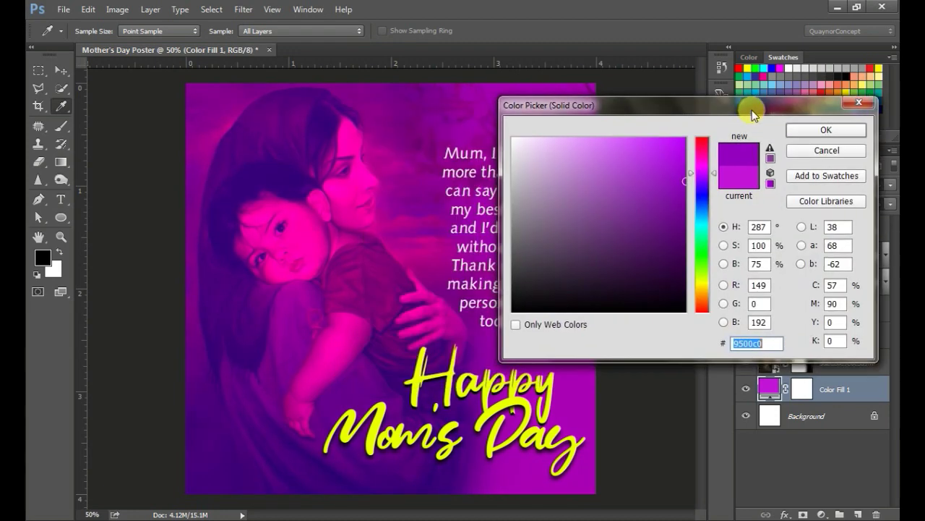
right_click(757, 344)
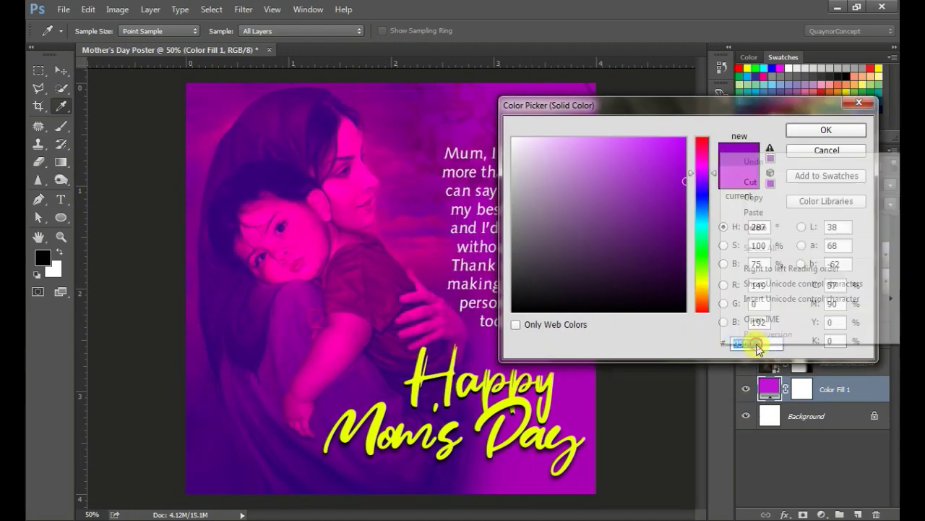
left_click(745, 349)
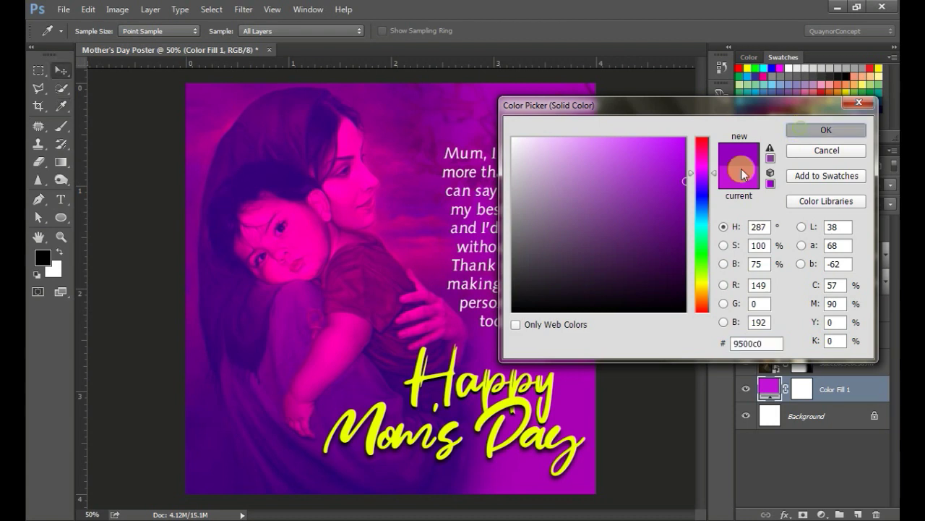
key("Return")
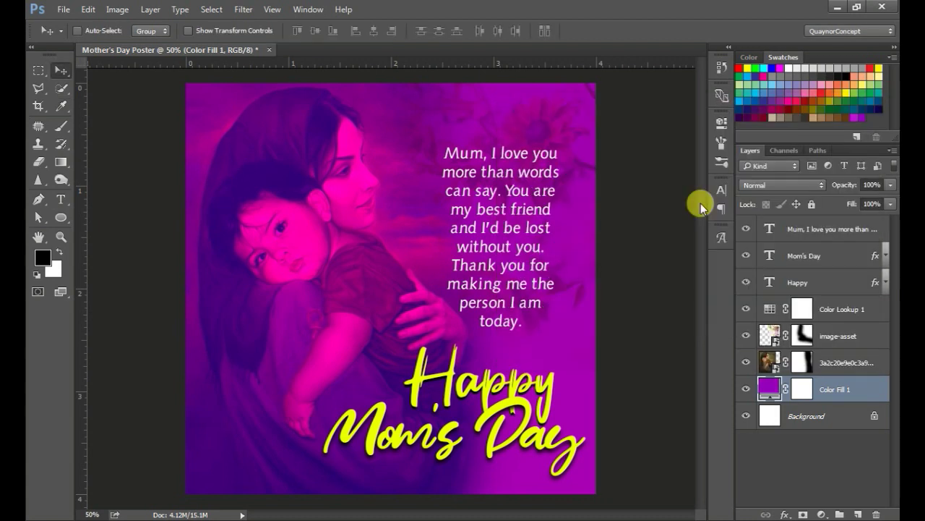
Reduce the overlaid mother-and-child photo layer to 73% opacity.
left_click(824, 361)
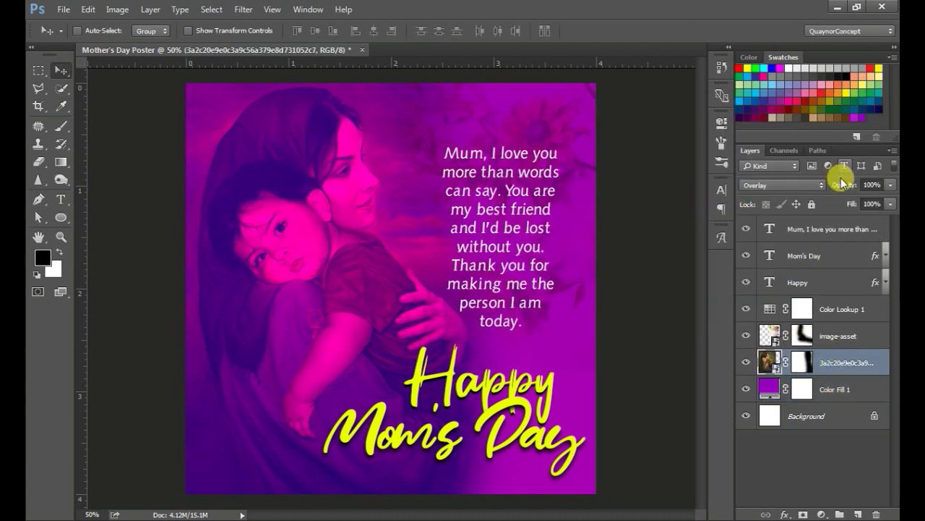
left_click_drag(842, 184, 837, 187)
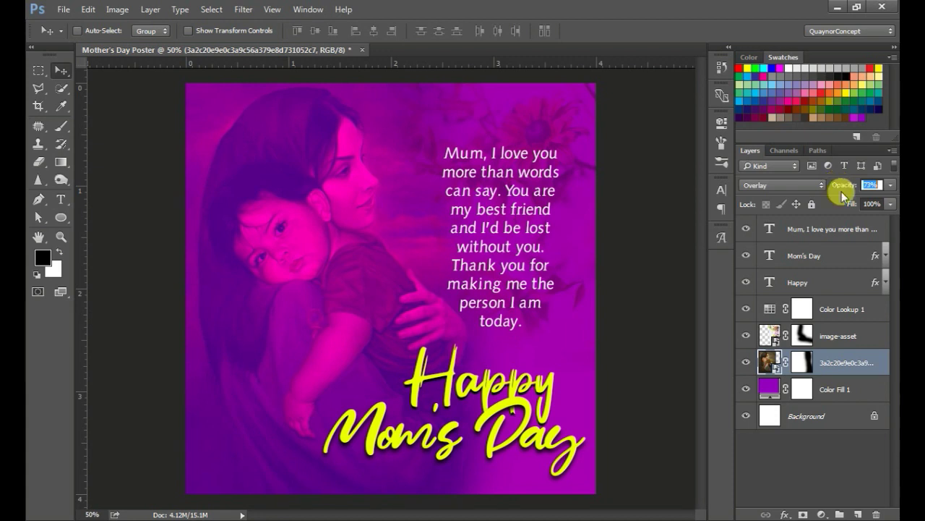
key("Return")
left_click(840, 311)
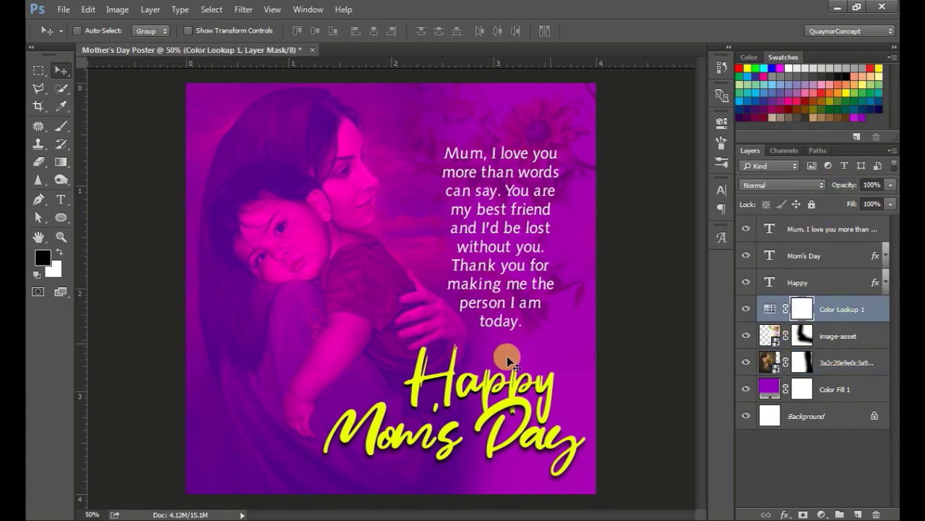
left_click(830, 238)
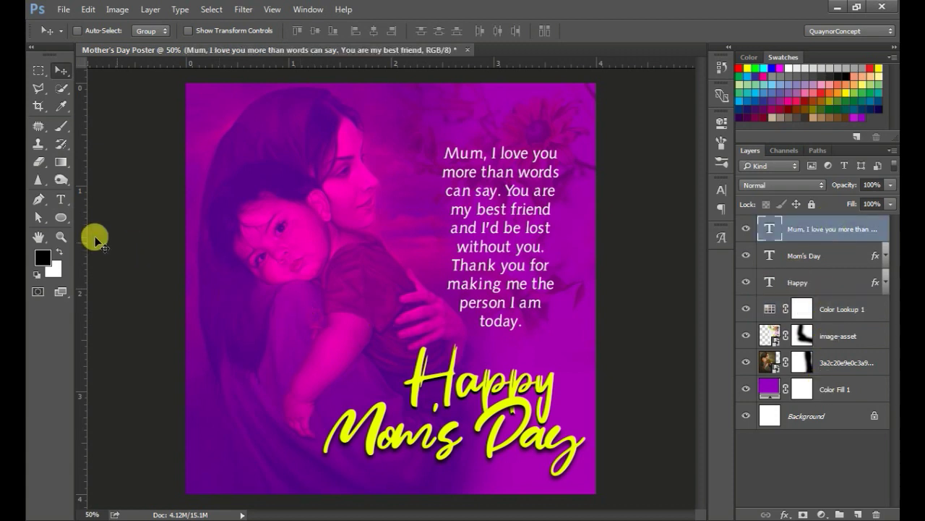
left_click(61, 218)
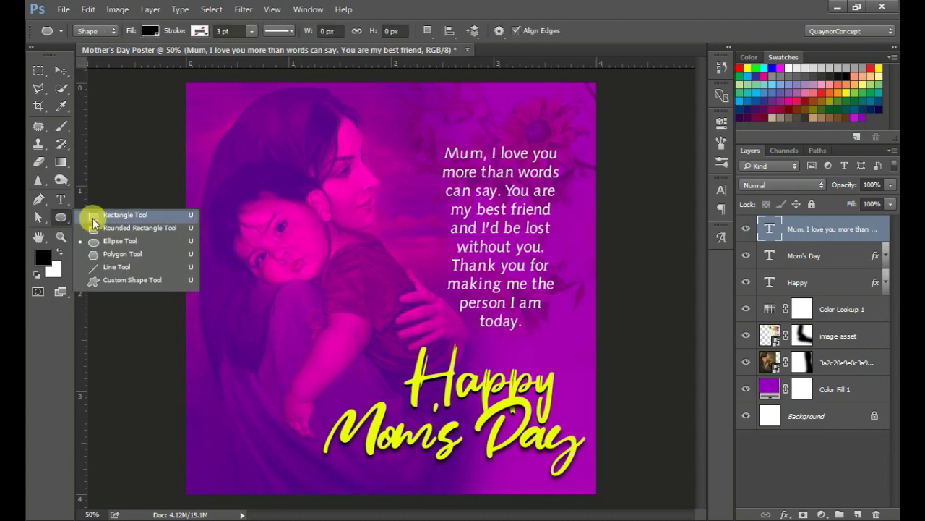
Draw a poster-sized 1142 px square rectangle and centre it on the canvas.
left_click(94, 216)
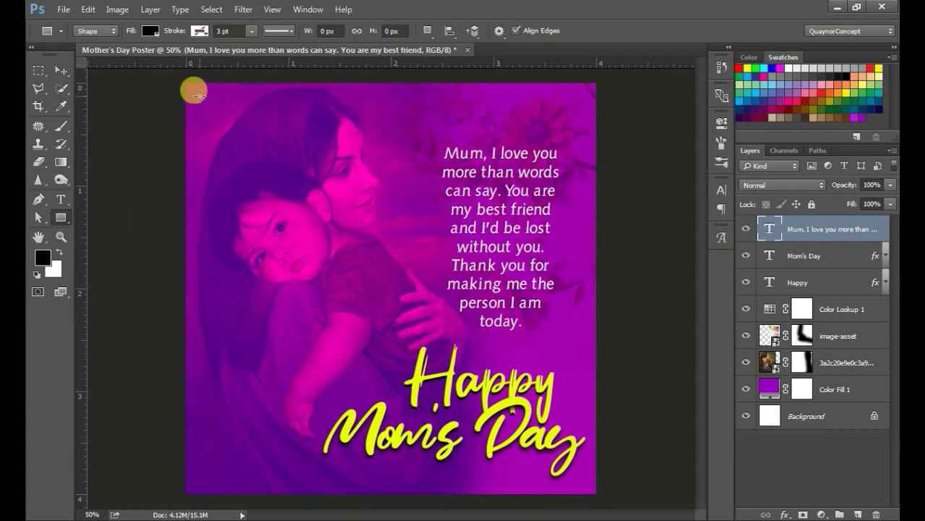
left_click_drag(198, 93, 573, 486)
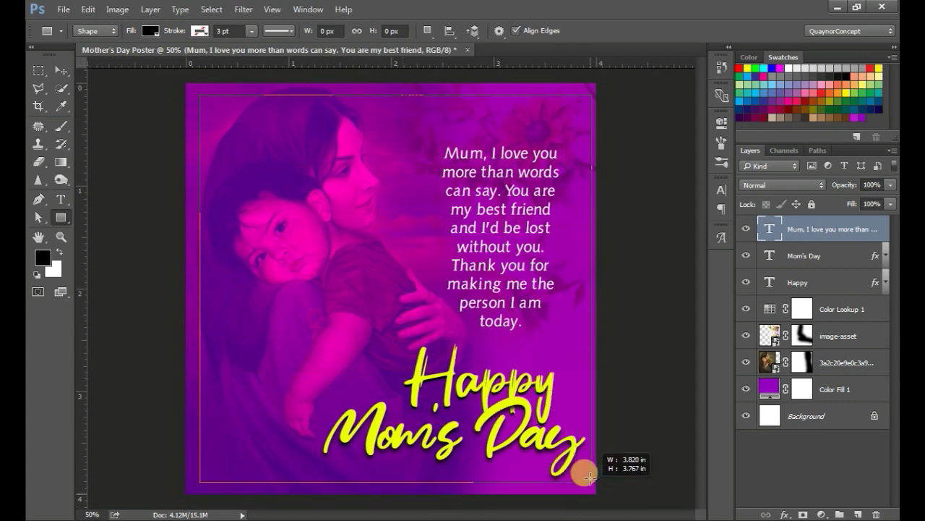
left_click_drag(571, 486, 587, 480)
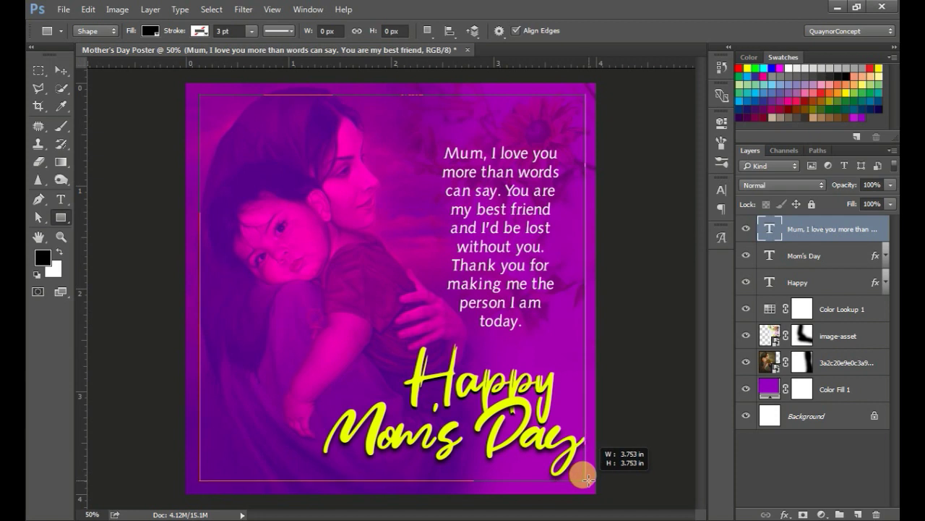
left_click_drag(587, 480, 591, 484)
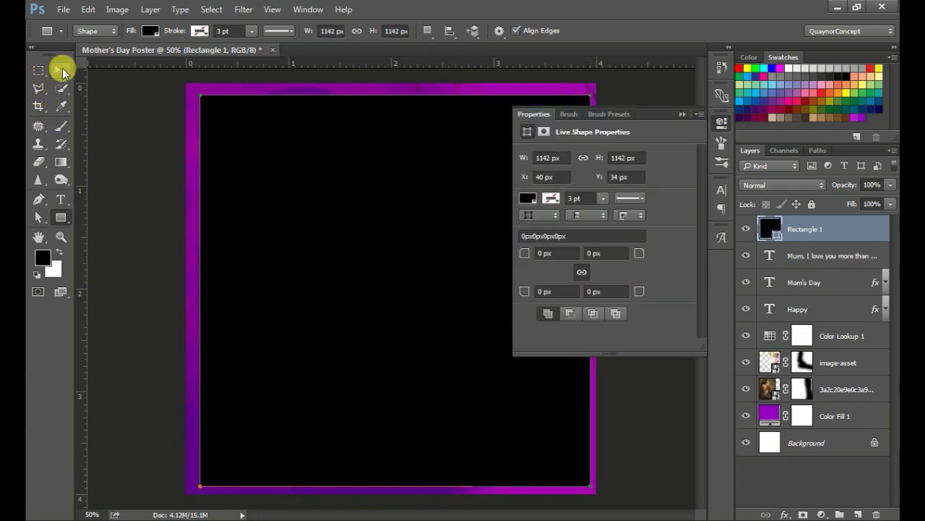
left_click(62, 70)
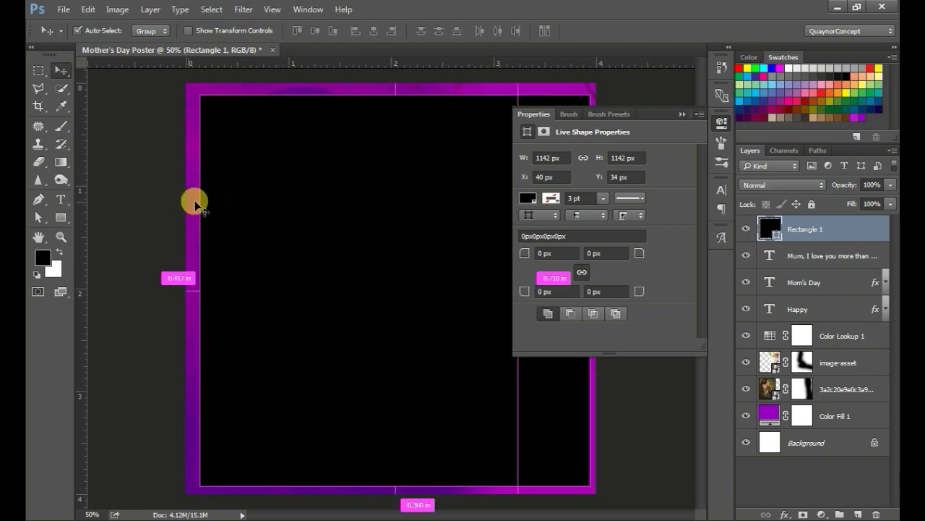
key("ctrl+a")
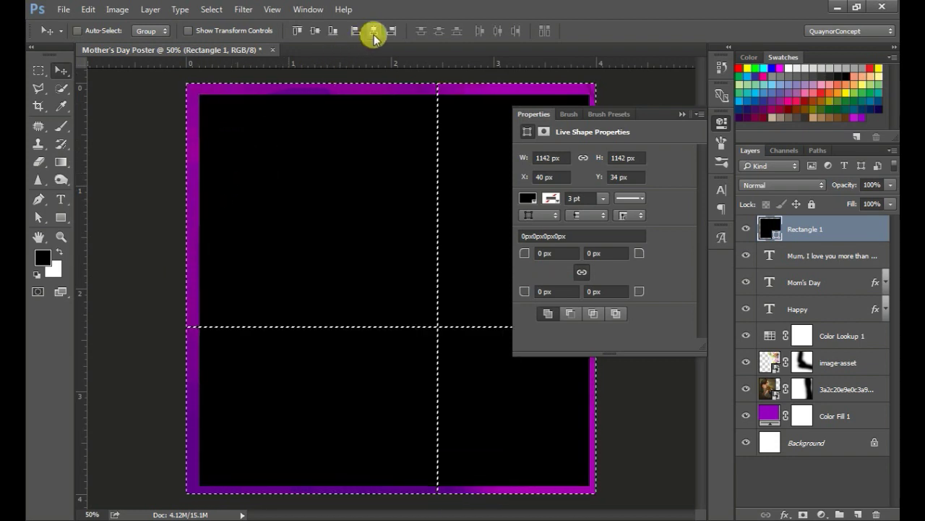
left_click(374, 32)
left_click(313, 32)
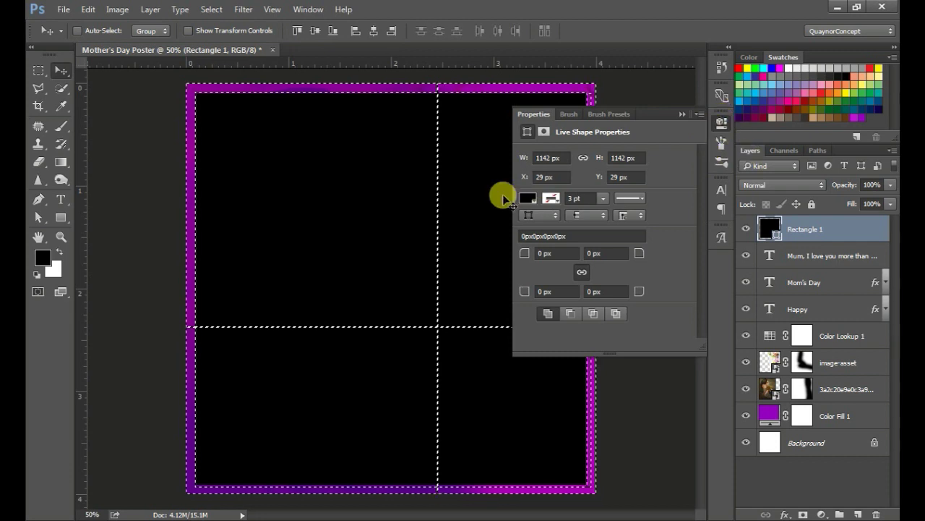
Give the rectangle no fill, a black stroke, and 0% layer fill.
left_click(525, 198)
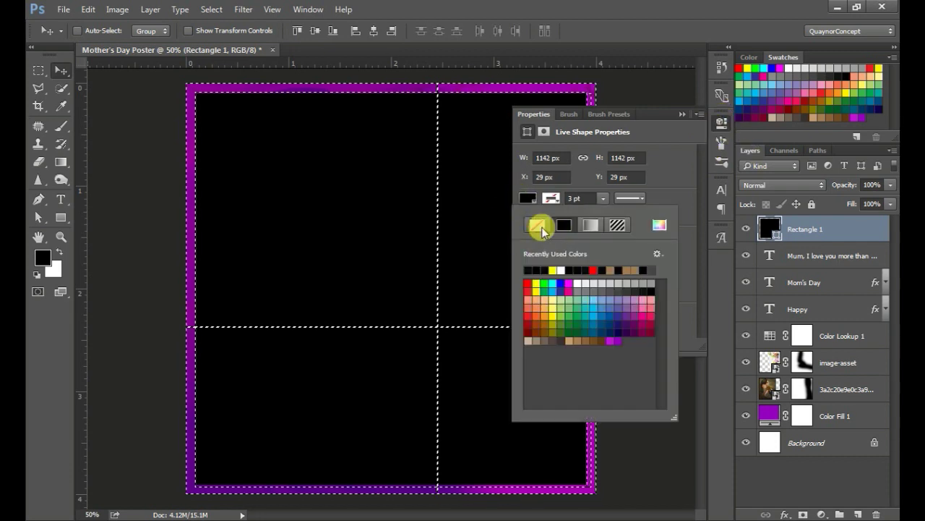
left_click(537, 224)
left_click(551, 199)
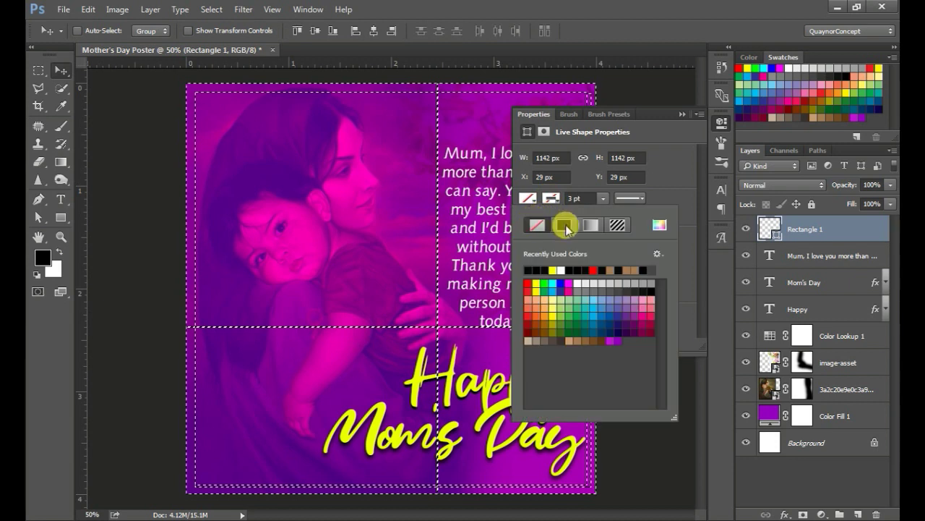
left_click(566, 226)
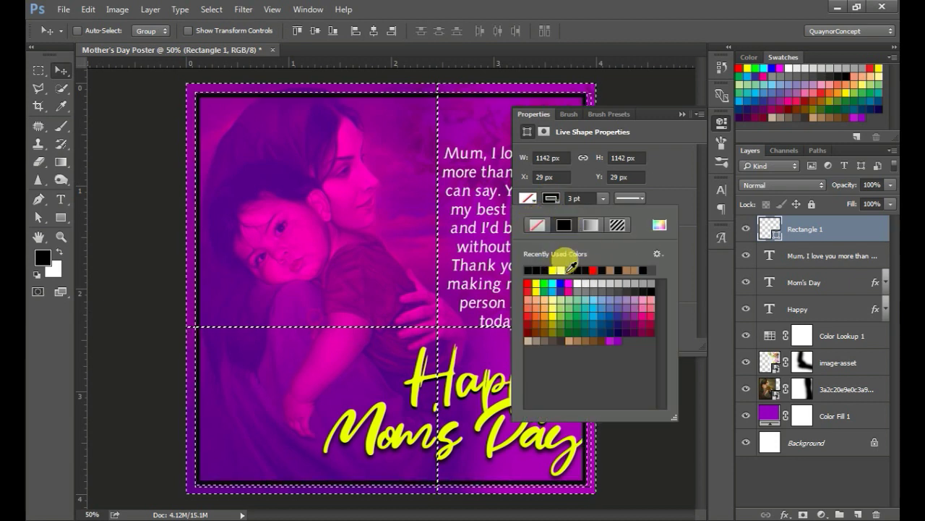
left_click(722, 123)
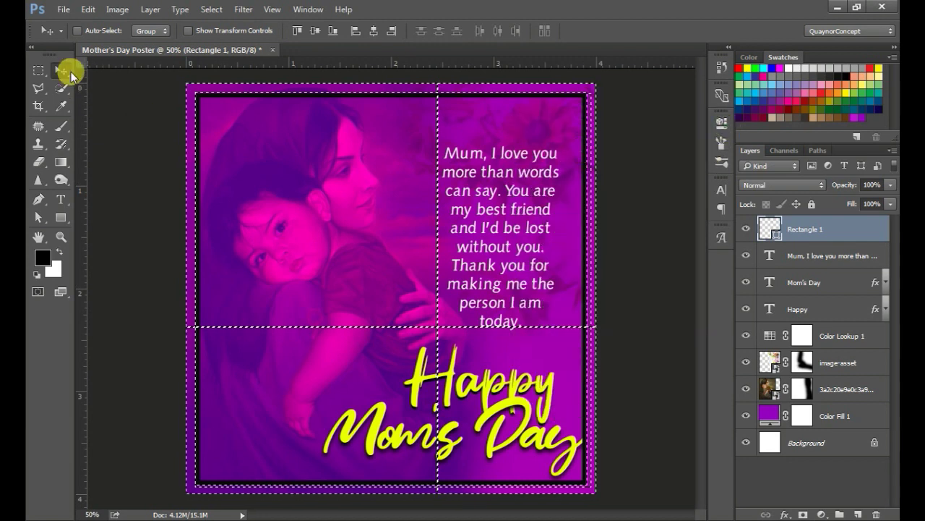
left_click(279, 263, "ctrl")
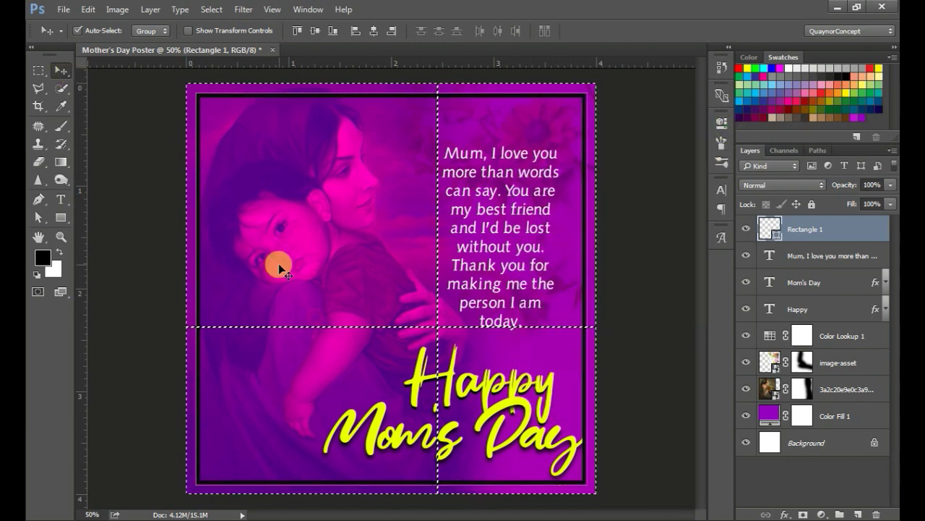
key("ctrl+d")
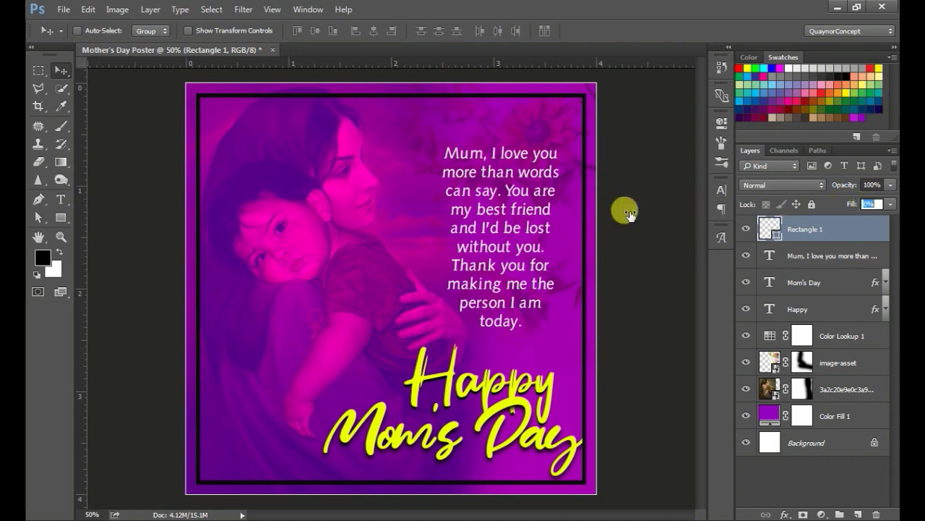
left_click_drag(851, 204, 601, 215)
Add a Gradient Overlay layer style to the frame layer.
right_click(864, 230)
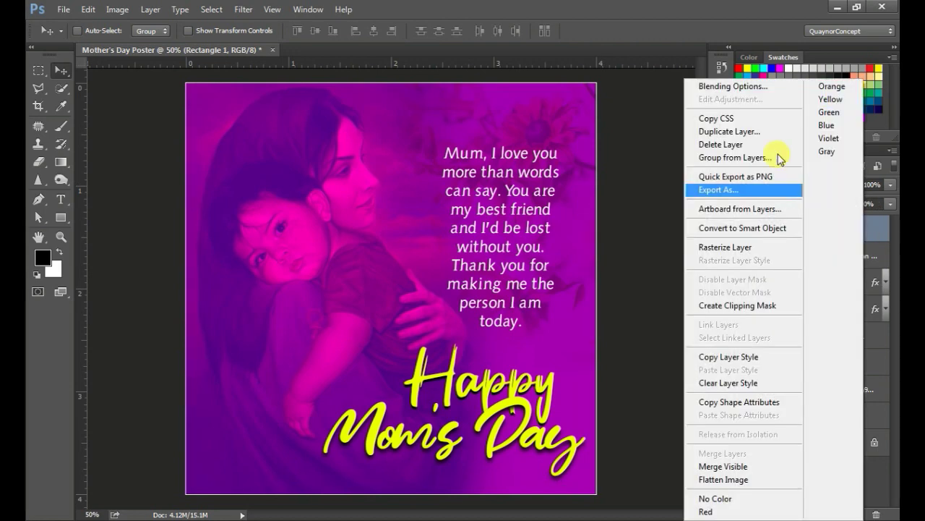
left_click(738, 88)
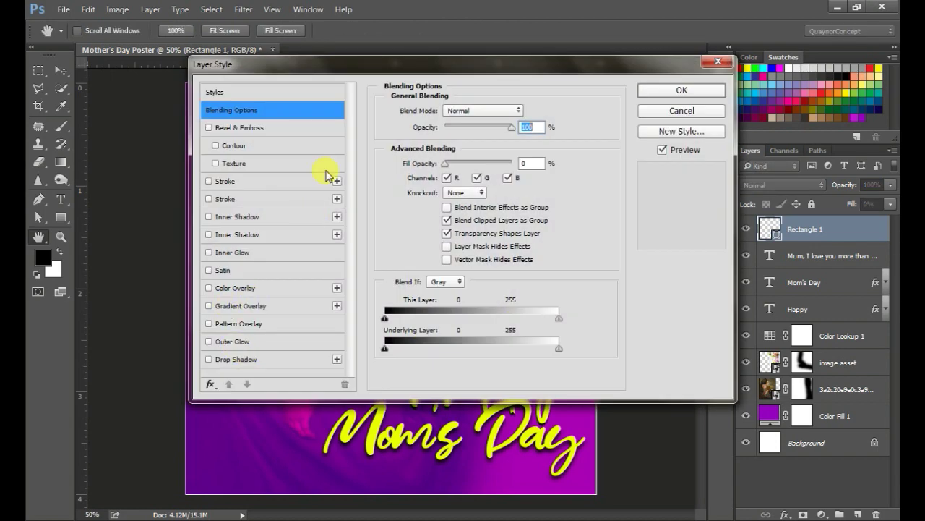
left_click_drag(352, 69, 697, 87)
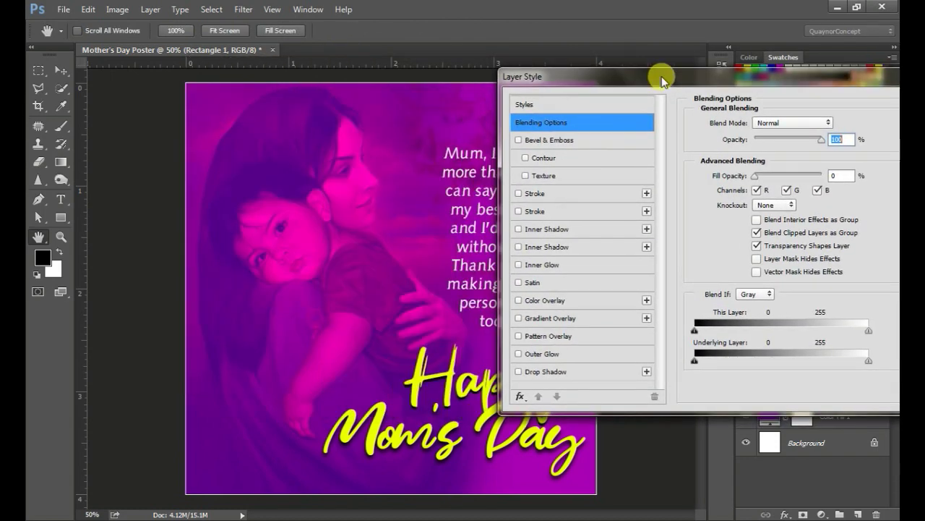
left_click(597, 326)
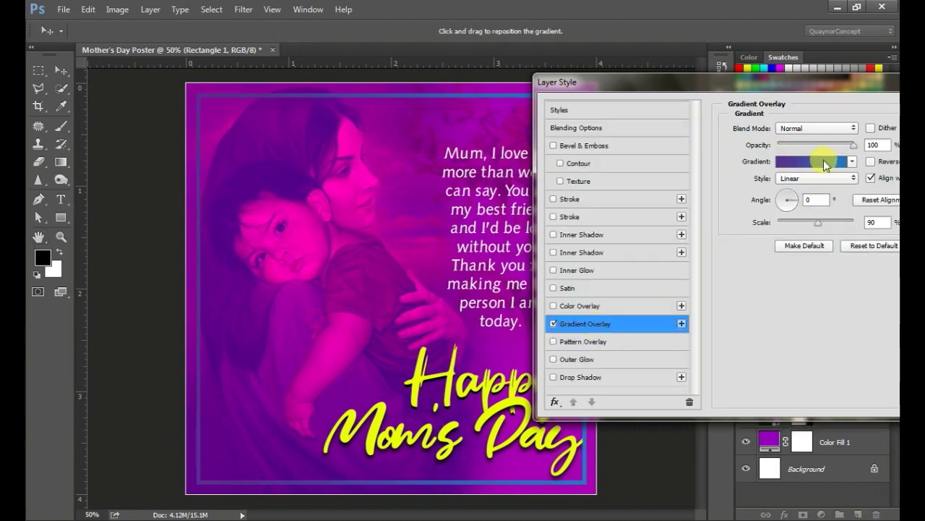
Apply the Black-White gradient preset and make the colour stops white, one at 50% location.
left_click(827, 159)
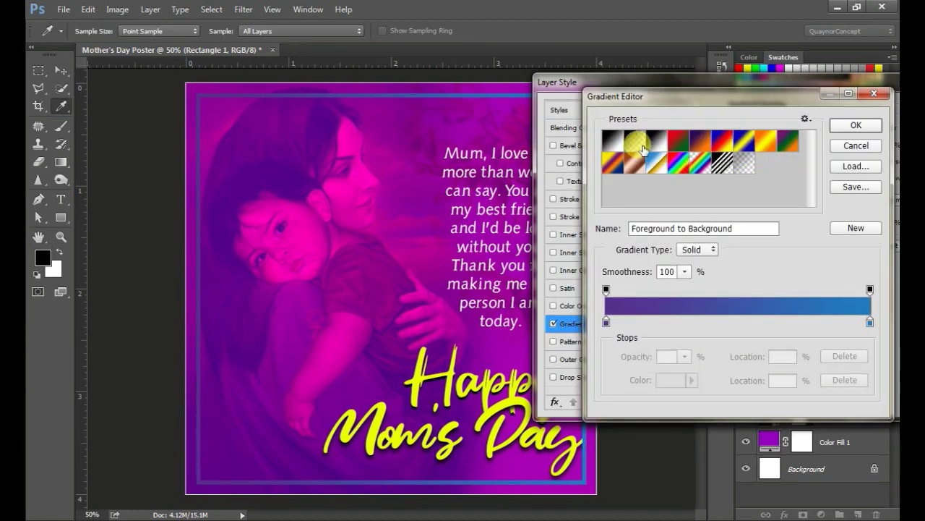
left_click_drag(636, 147, 615, 146)
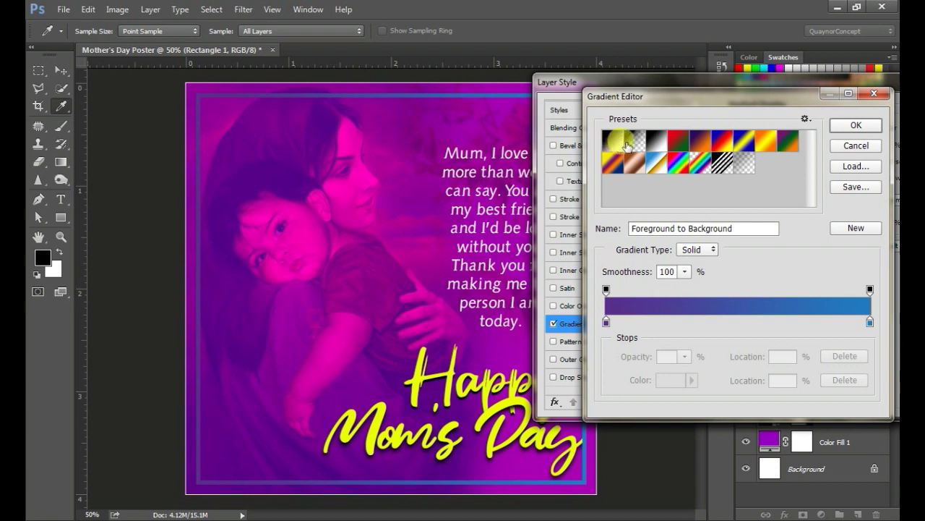
left_click(619, 144)
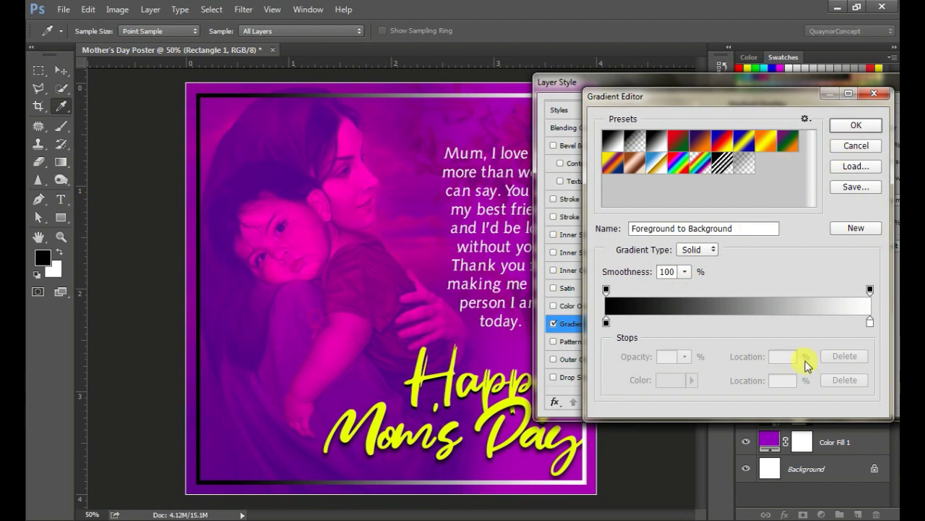
left_click_drag(870, 327, 733, 323)
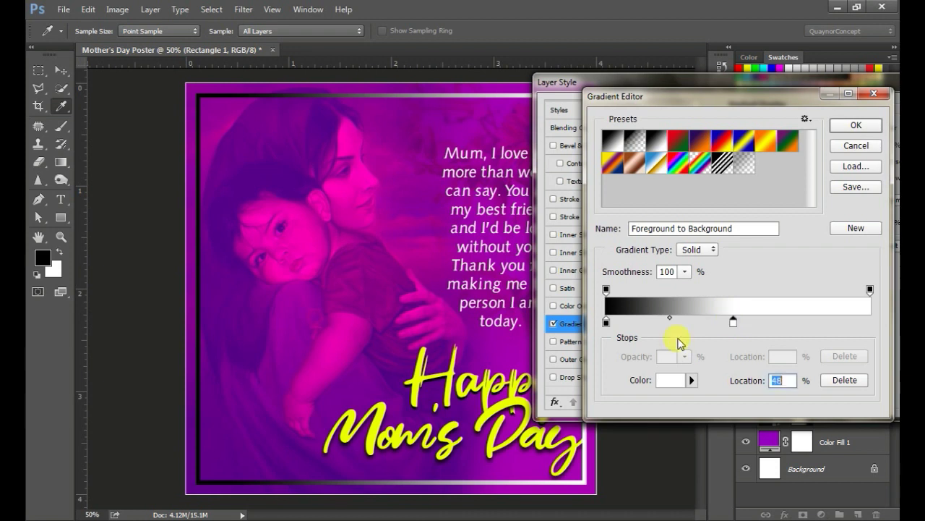
left_click(608, 323)
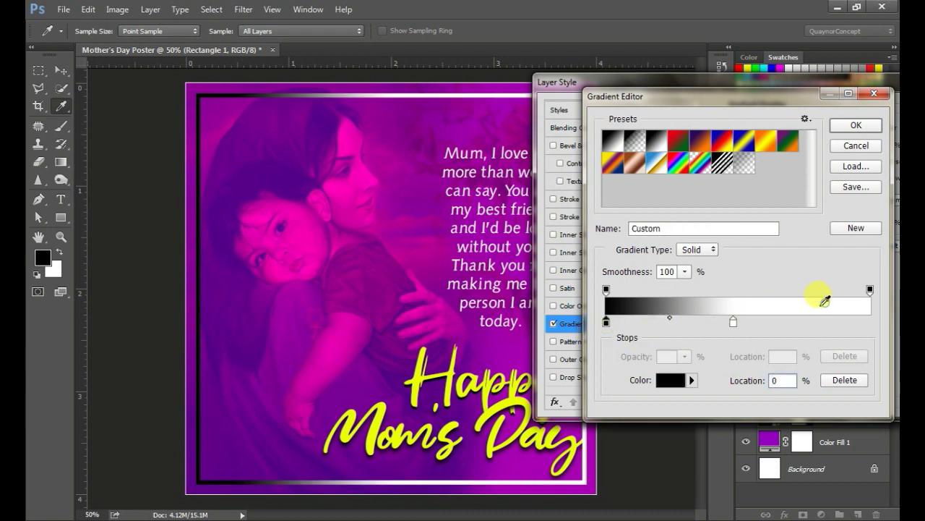
left_click(825, 301)
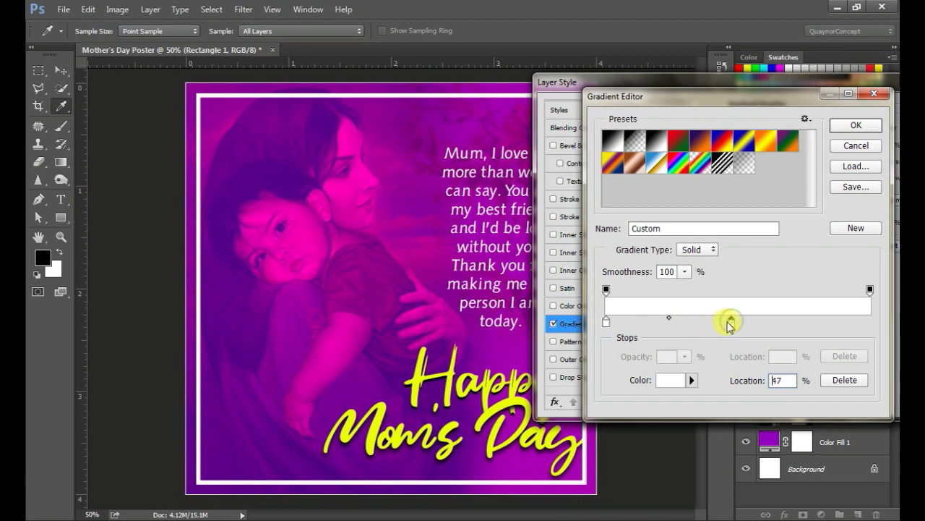
left_click_drag(733, 323, 722, 322)
double_click(780, 380)
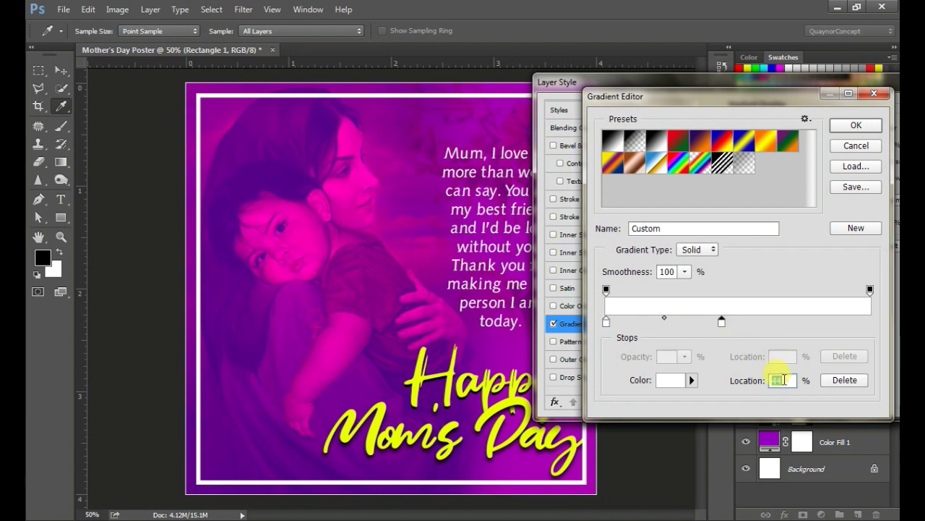
type("5")
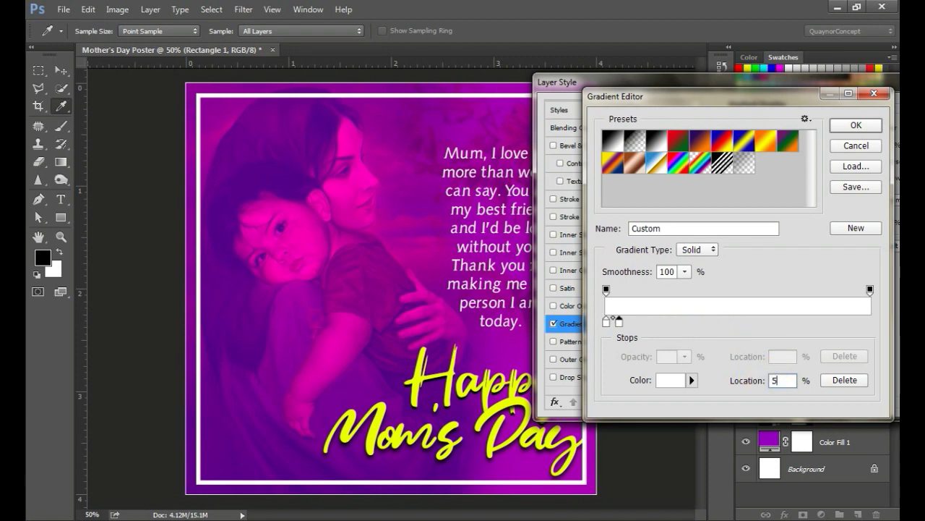
type("0")
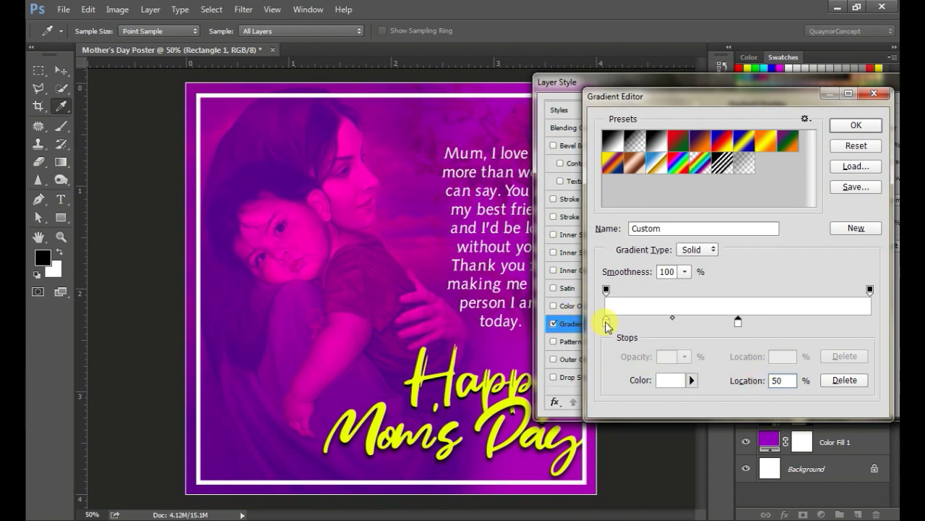
Add a white end stop and a fully transparent opacity stop at the 50% middle, then confirm.
left_click_drag(615, 322, 869, 322)
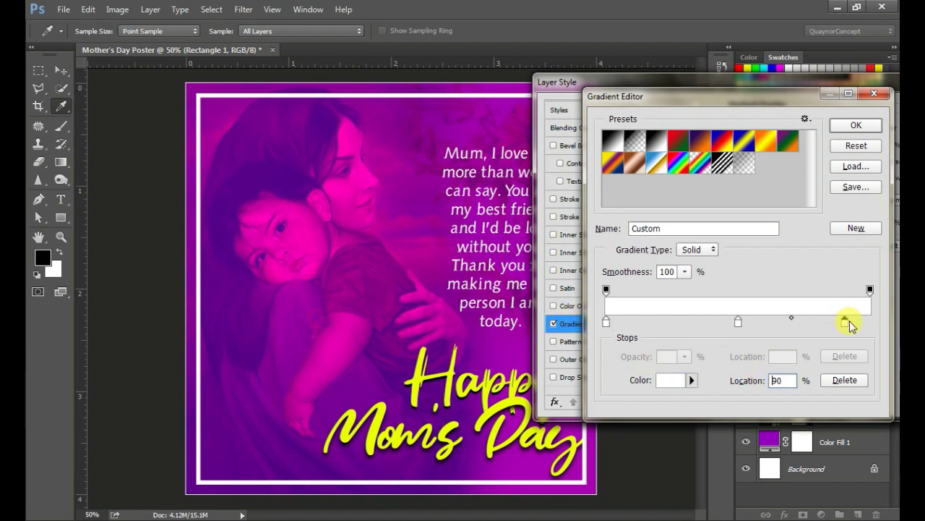
left_click(739, 323)
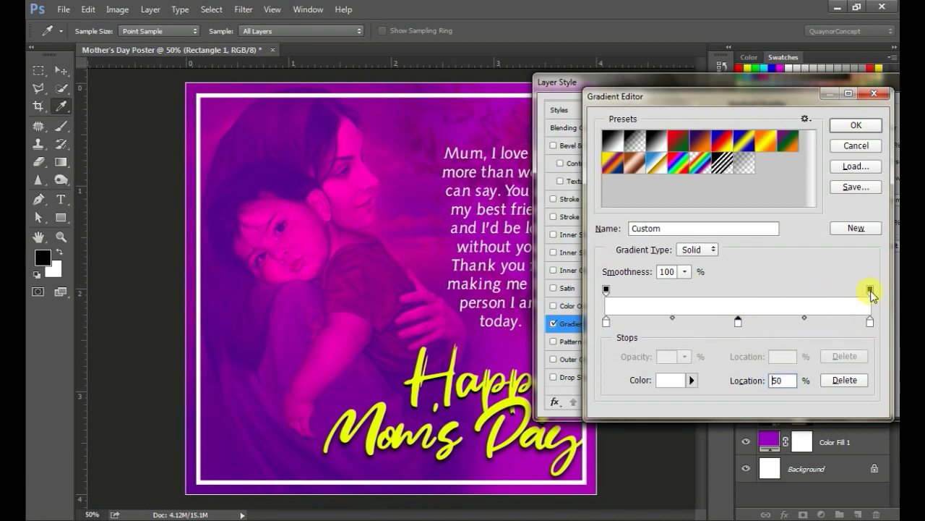
left_click_drag(793, 290, 738, 289)
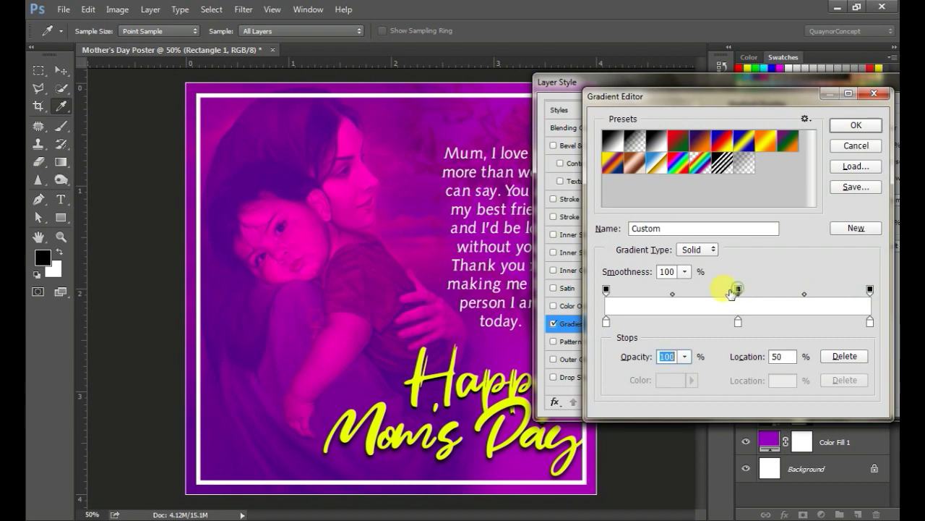
left_click_drag(636, 362, 496, 355)
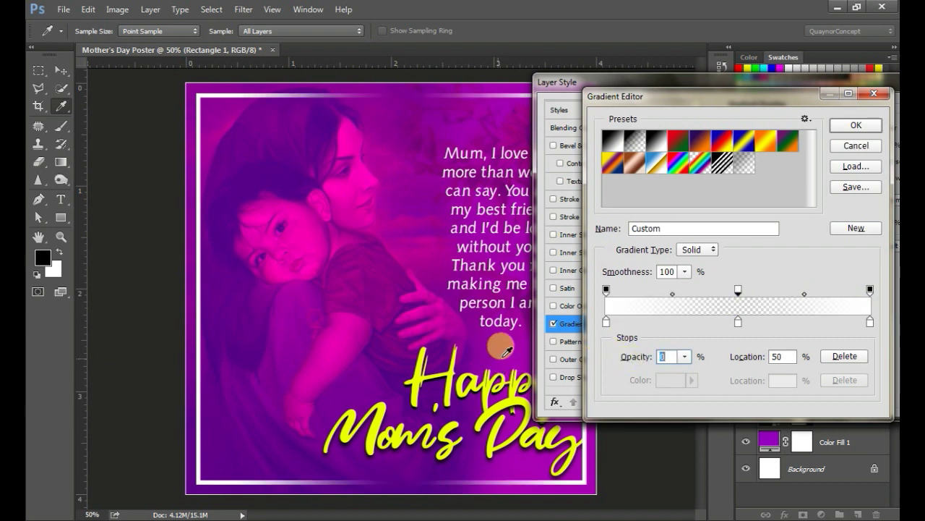
left_click(856, 125)
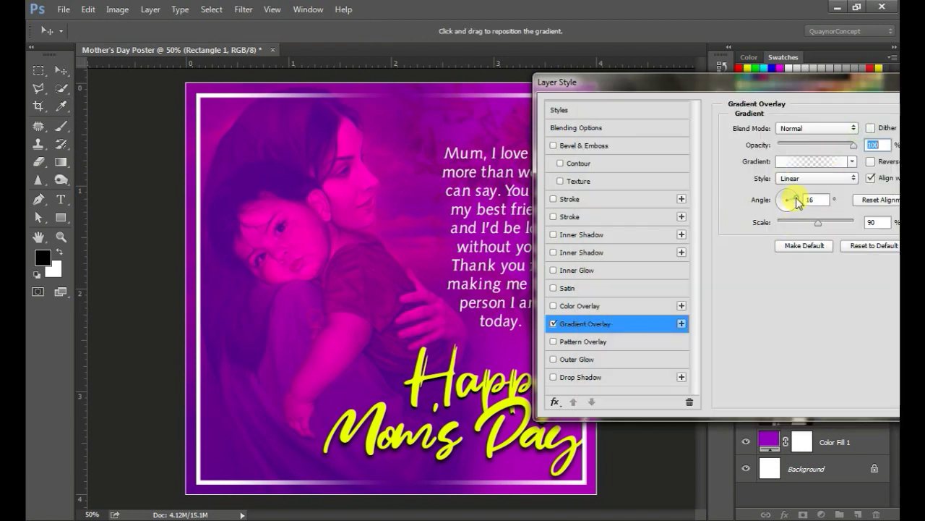
Set the frame gradient overlay to a 45° angle and 112% scale, zooming out to view the poster.
left_click(793, 197)
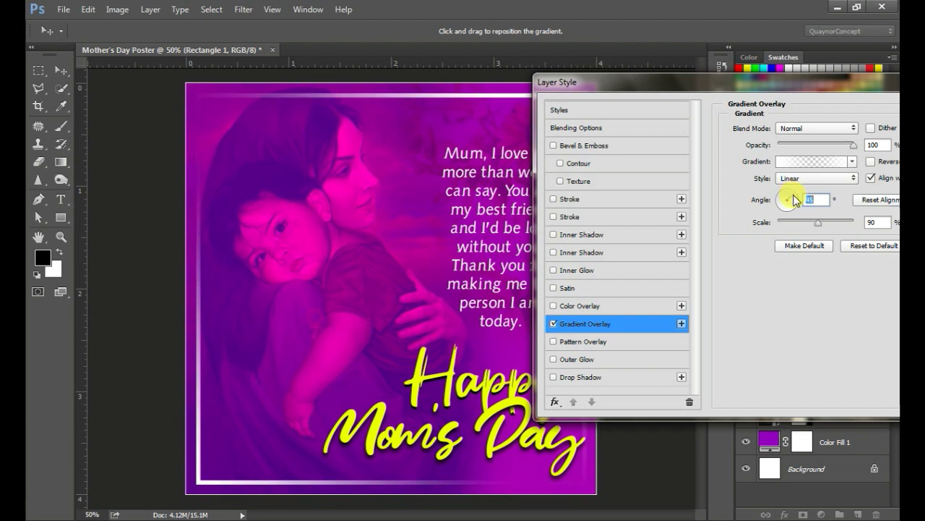
left_click_drag(762, 223, 768, 228)
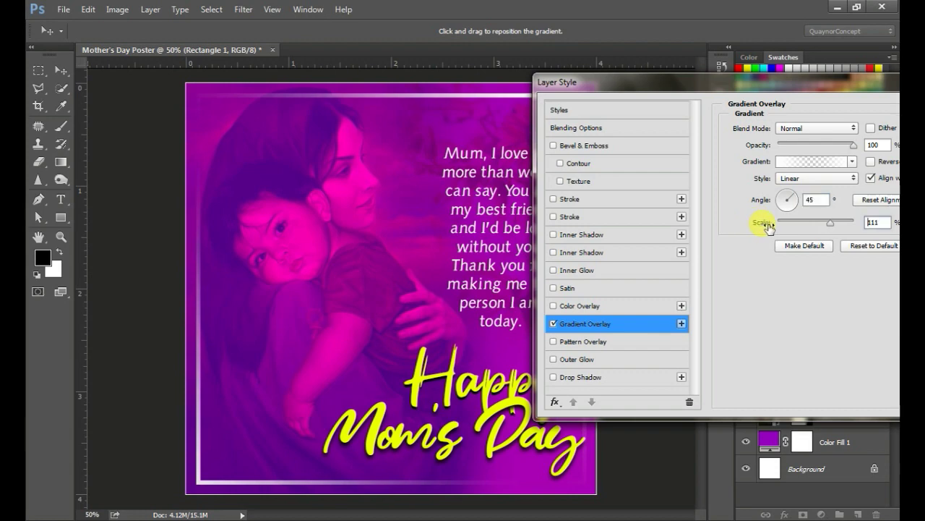
mouse_move(759, 81)
left_mouse_down()
mouse_move(771, 340)
mouse_move(864, 100)
left_mouse_up()
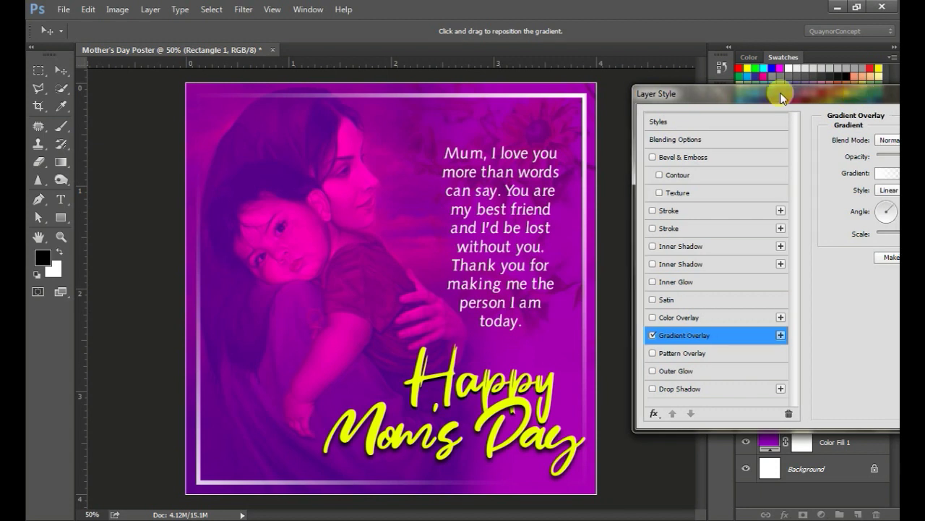
left_click_drag(865, 100, 687, 100)
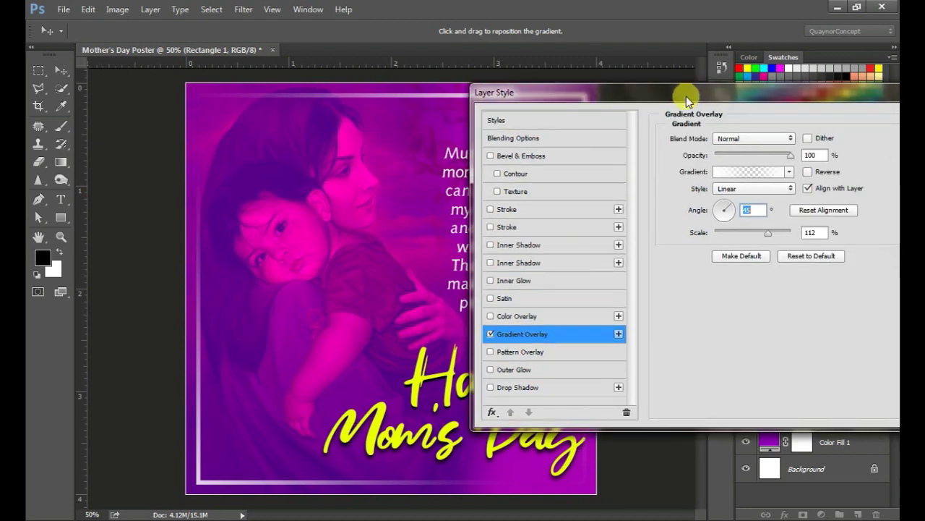
key("ctrl+minus")
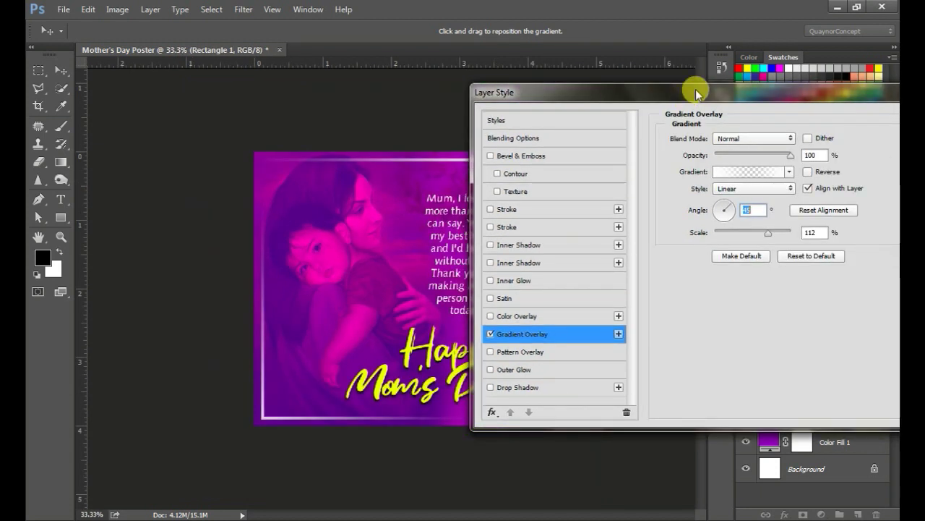
mouse_move(696, 94)
left_mouse_down()
mouse_move(757, 82)
mouse_move(769, 90)
left_mouse_up()
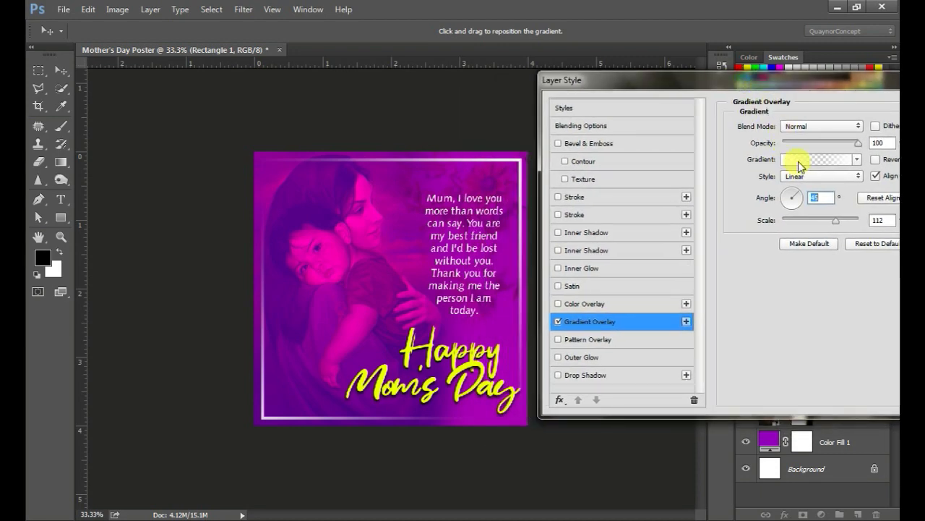
left_click(800, 161)
Add transparent opacity stops on the gradient's right half and near 31%.
left_click(738, 290)
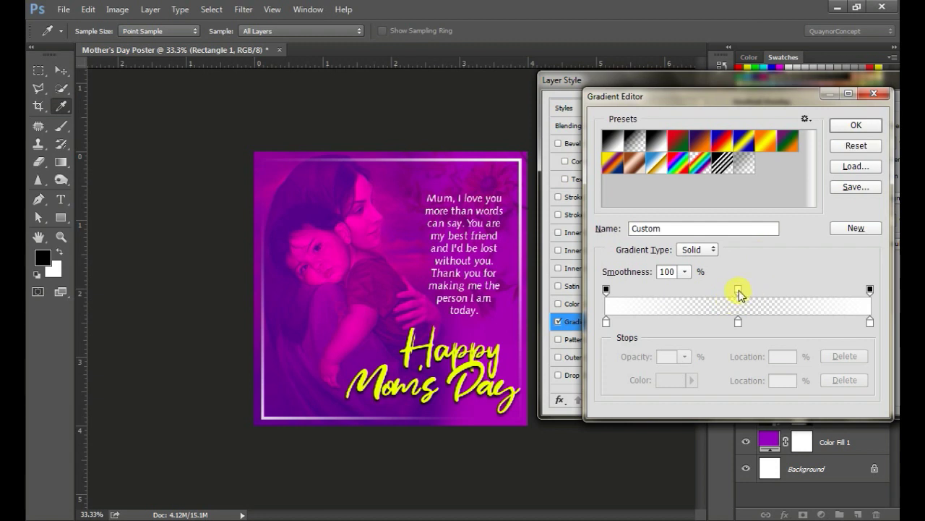
left_click(738, 290)
left_click(781, 290)
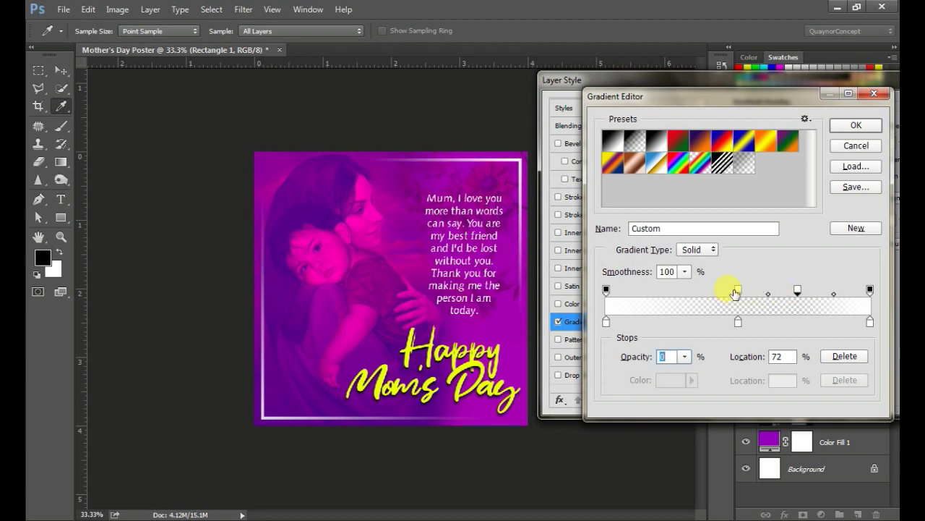
left_click(675, 290)
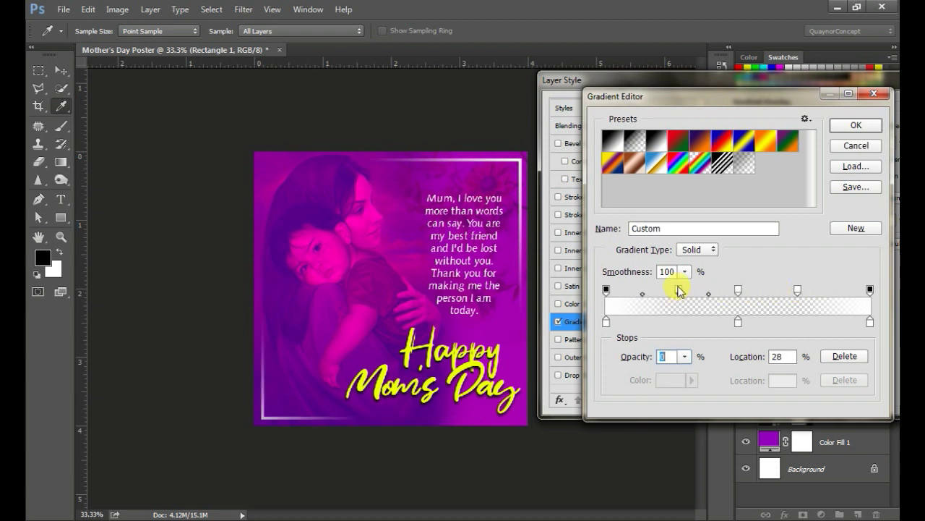
mouse_move(679, 291)
left_mouse_down()
mouse_move(693, 293)
mouse_move(659, 292)
left_mouse_up()
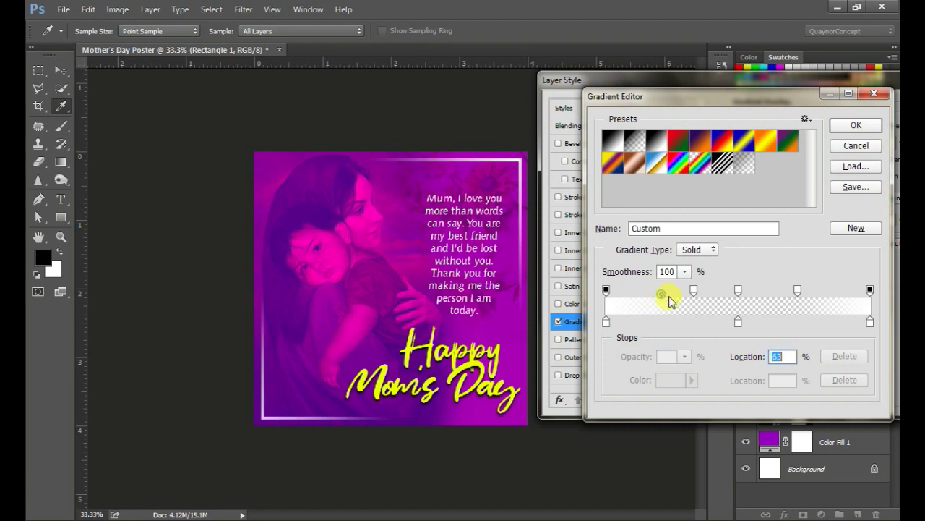
Fine-tune the transparent stops to 36%, 64% and 76% with a 40% fade midpoint.
left_click_drag(669, 297, 672, 297)
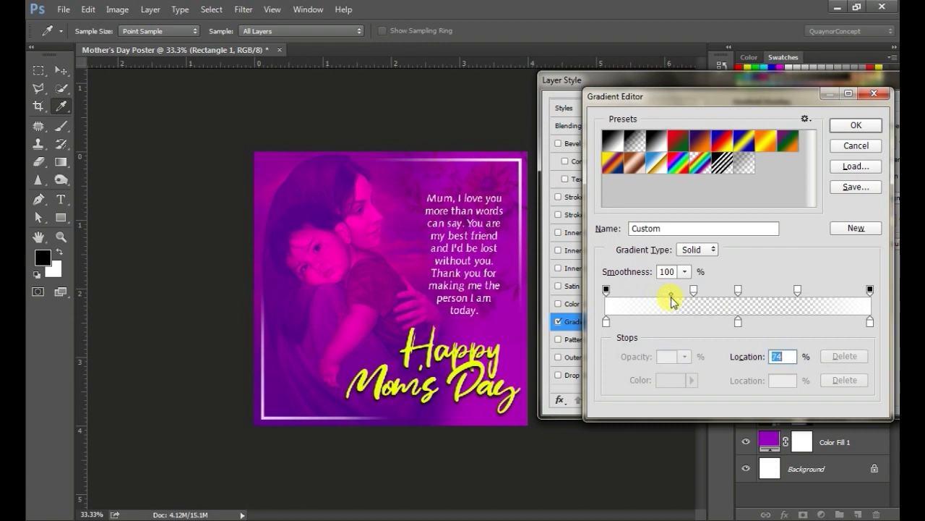
left_click_drag(694, 293, 702, 295)
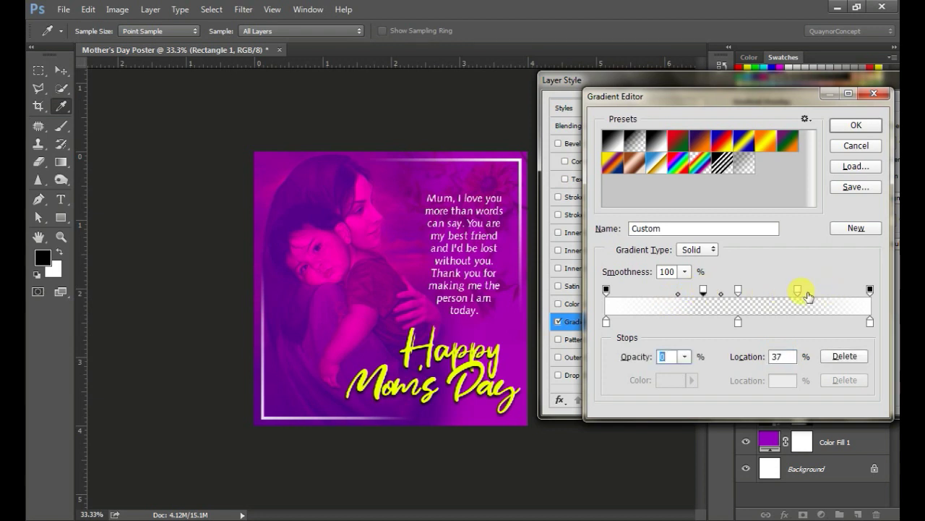
left_click_drag(798, 289, 775, 293)
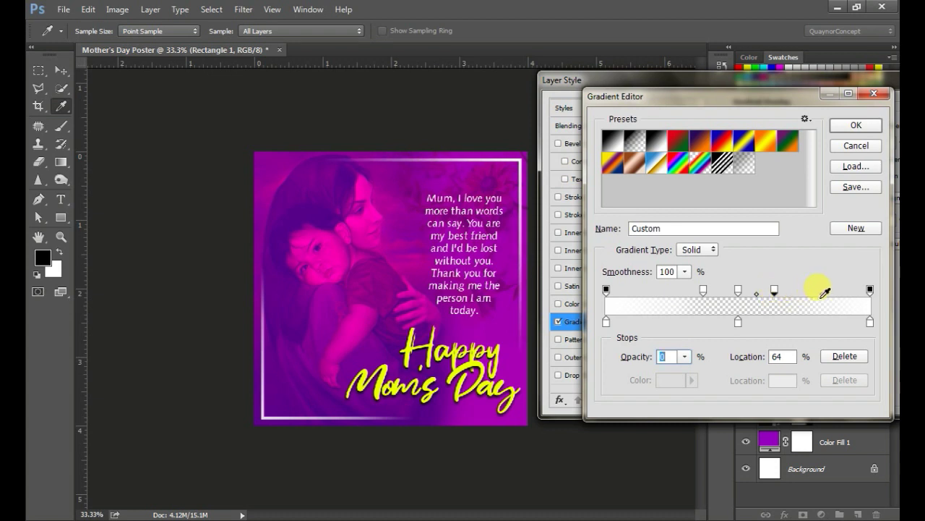
mouse_move(822, 295)
left_mouse_down()
mouse_move(801, 304)
mouse_move(803, 292)
left_mouse_up()
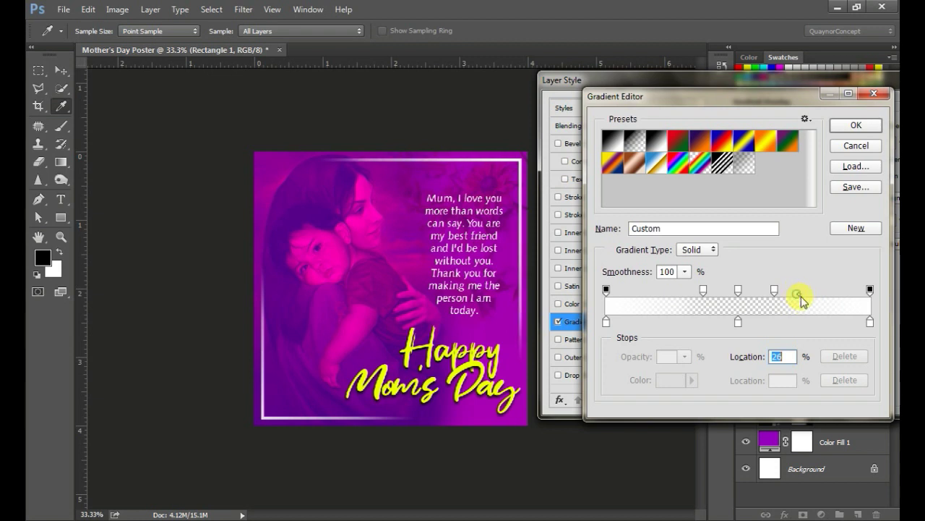
left_click_drag(814, 306, 832, 299)
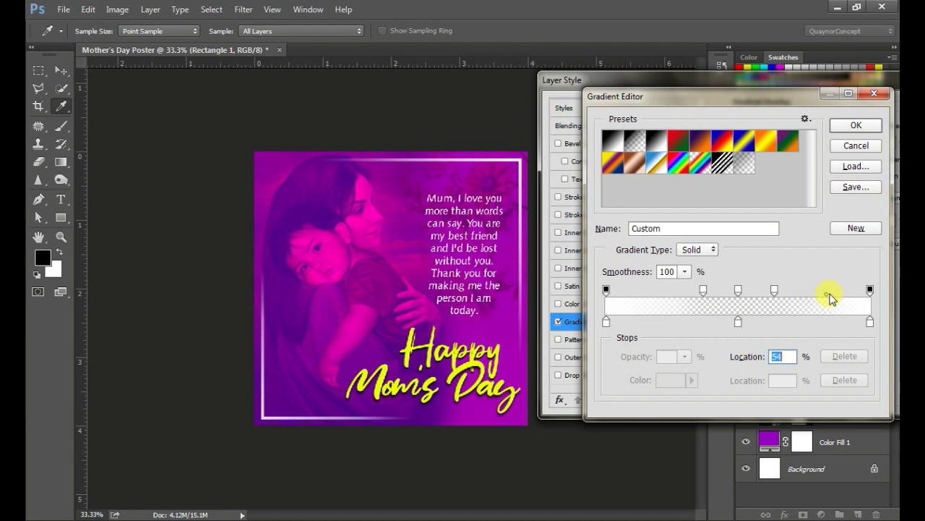
left_click_drag(775, 292, 808, 296)
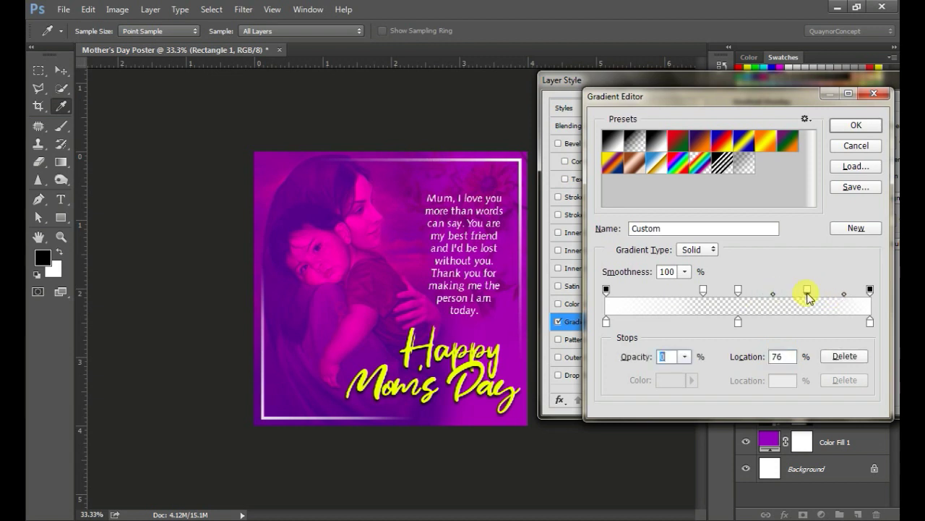
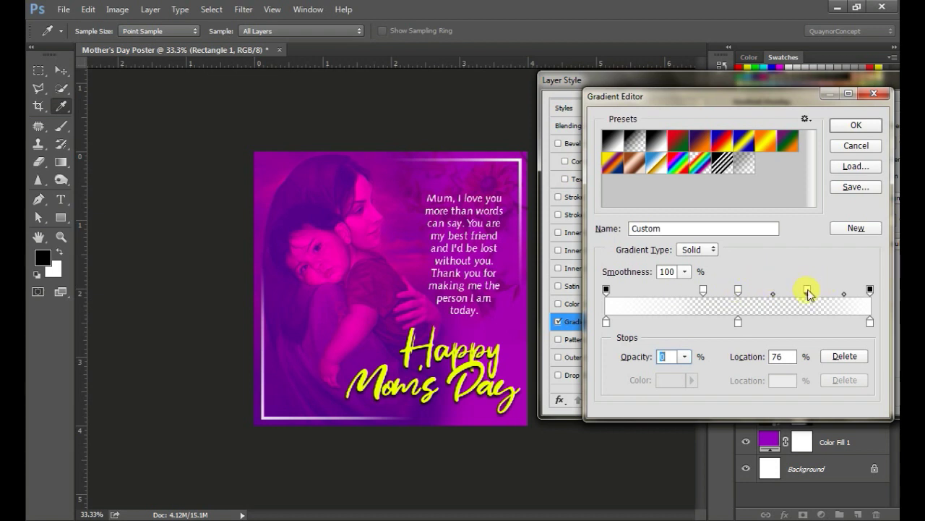
Set the frame gradient's opacity stop to about 74% and apply the Gradient Overlay.
left_click_drag(807, 295, 801, 296)
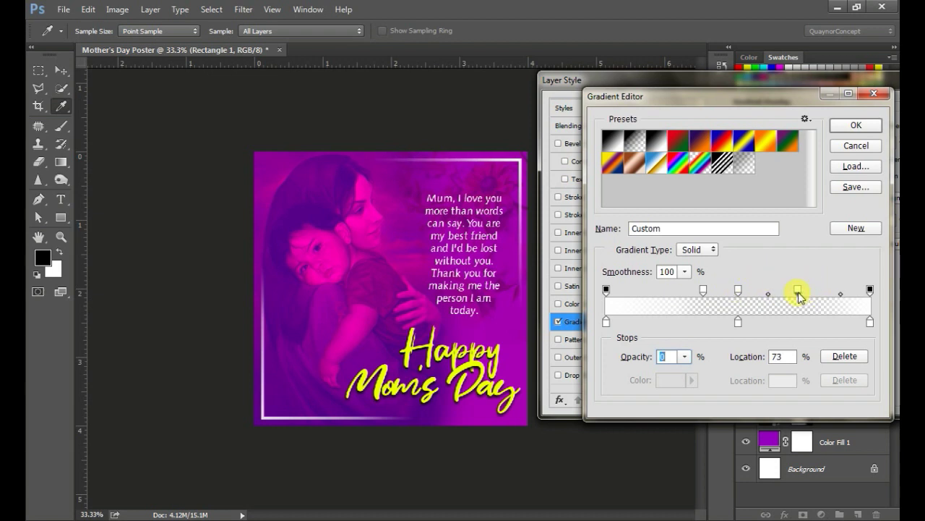
left_click(856, 125)
left_click_drag(830, 80, 649, 99)
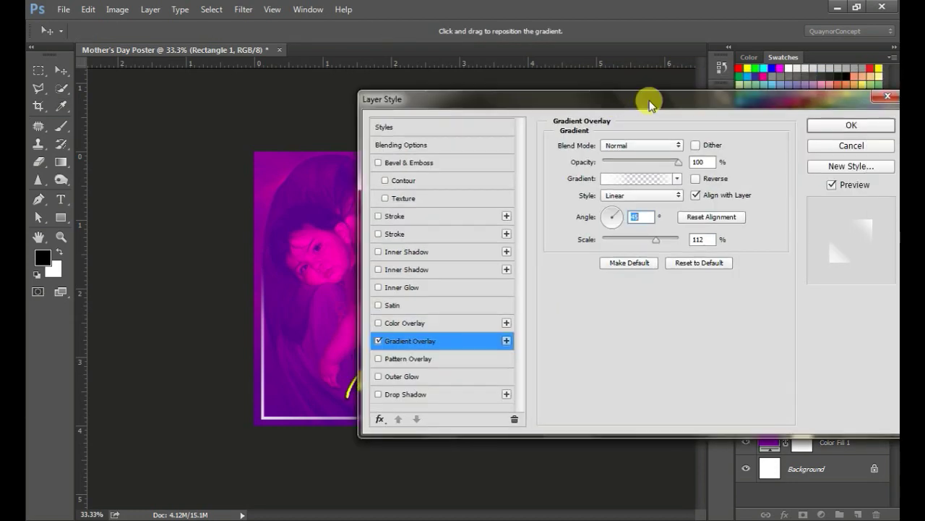
left_click(824, 127)
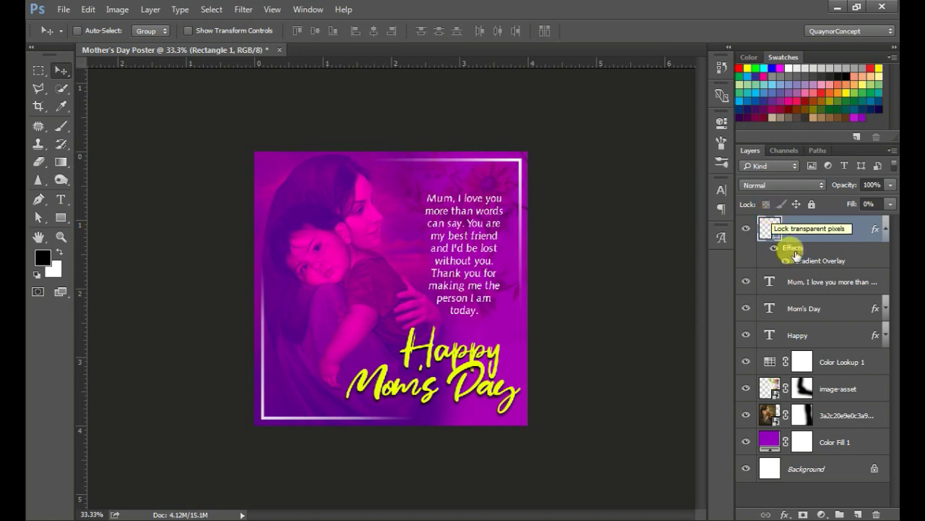
Add a layer mask to Rectangle 1 and paint out its lower-left and right edges in black.
left_click(802, 514)
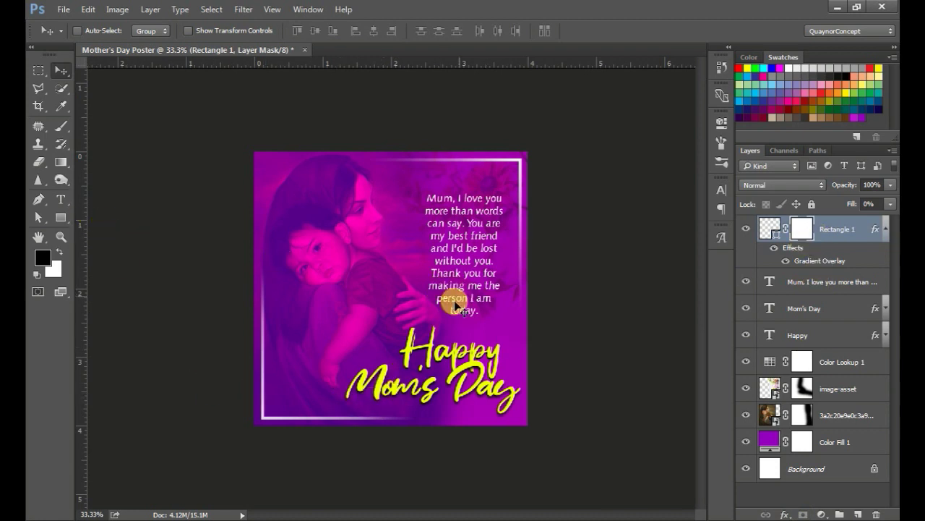
key("b")
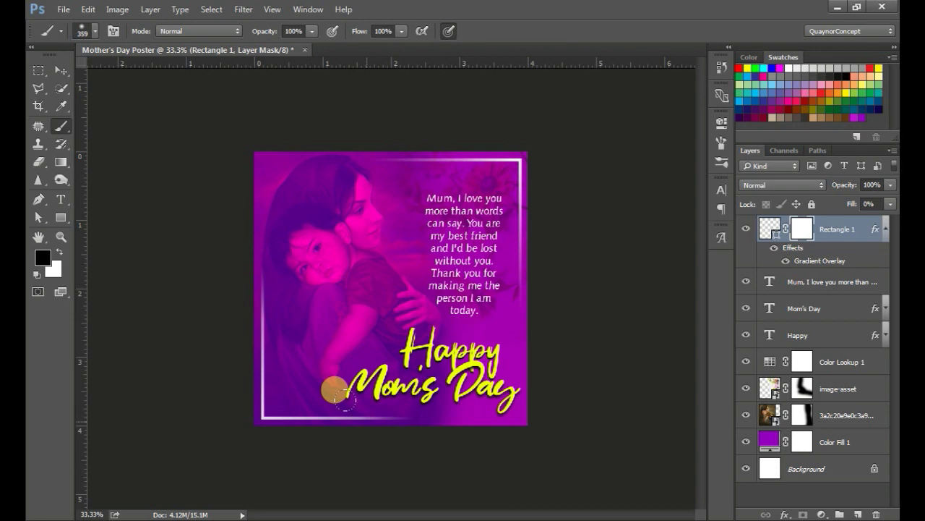
left_click_drag(334, 390, 444, 402)
left_click_drag(324, 384, 402, 394)
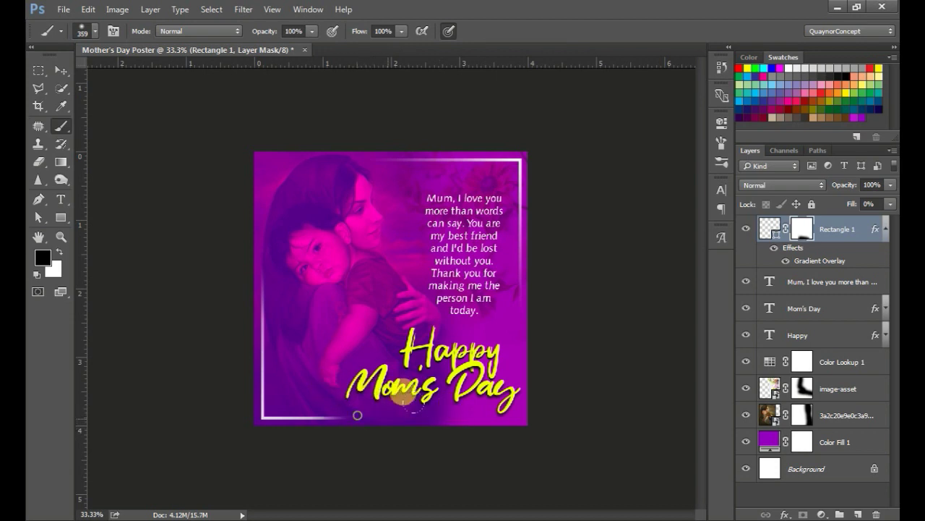
left_click_drag(357, 415, 434, 394)
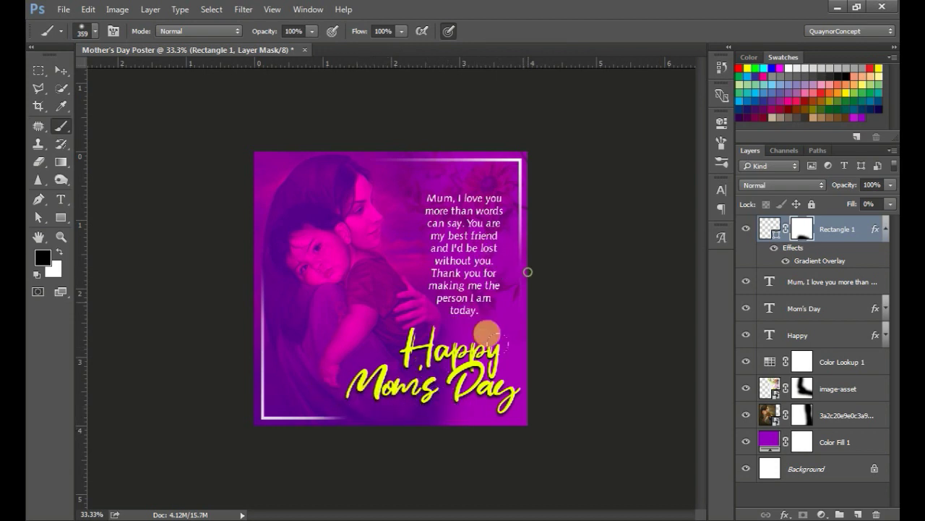
mouse_move(486, 332)
left_mouse_down()
mouse_move(409, 177)
mouse_move(412, 362)
left_mouse_up()
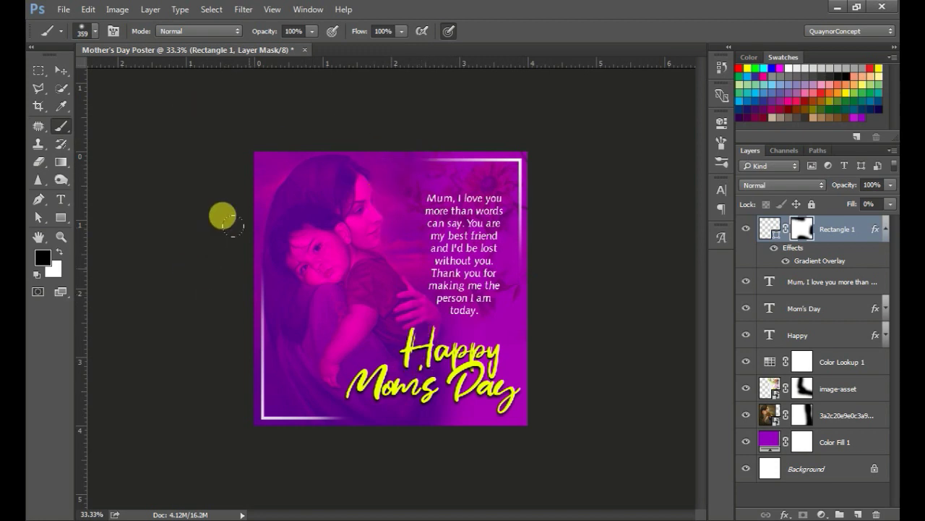
left_click(344, 291)
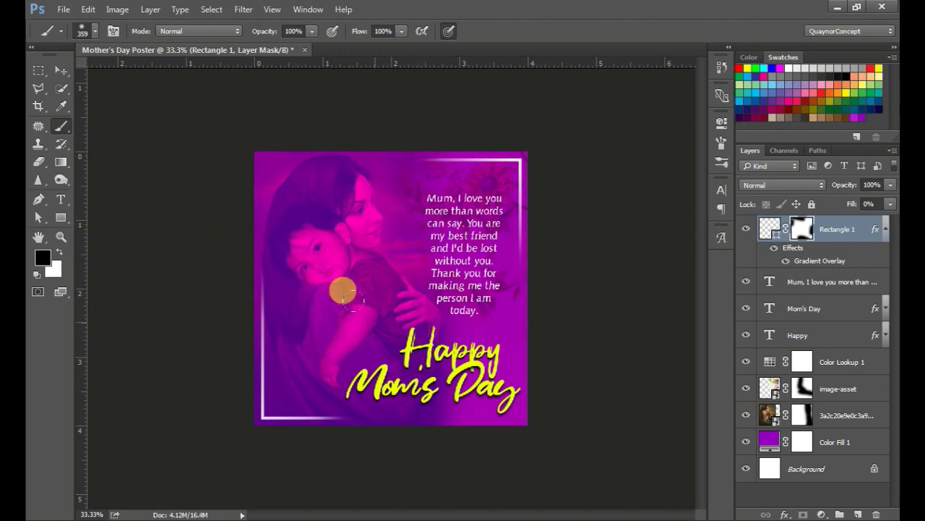
key("v")
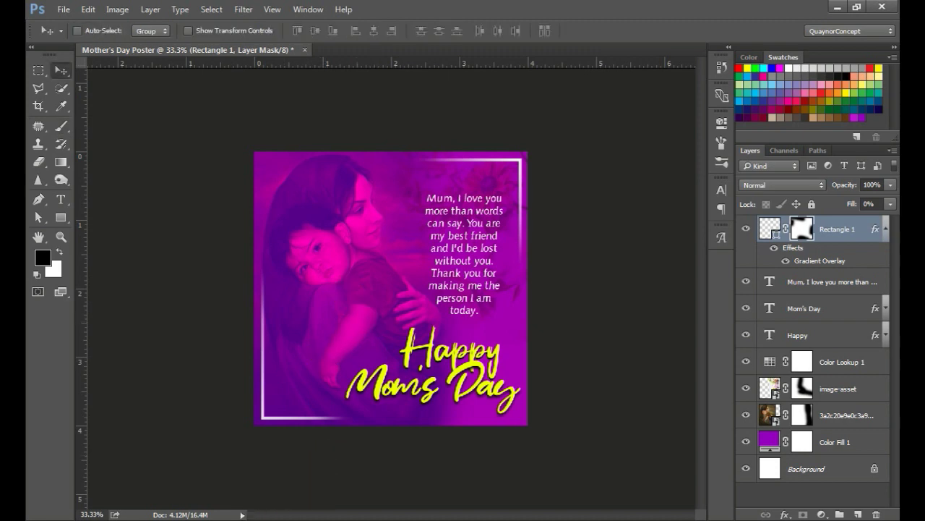
left_click(137, 515)
mouse_move(114, 455)
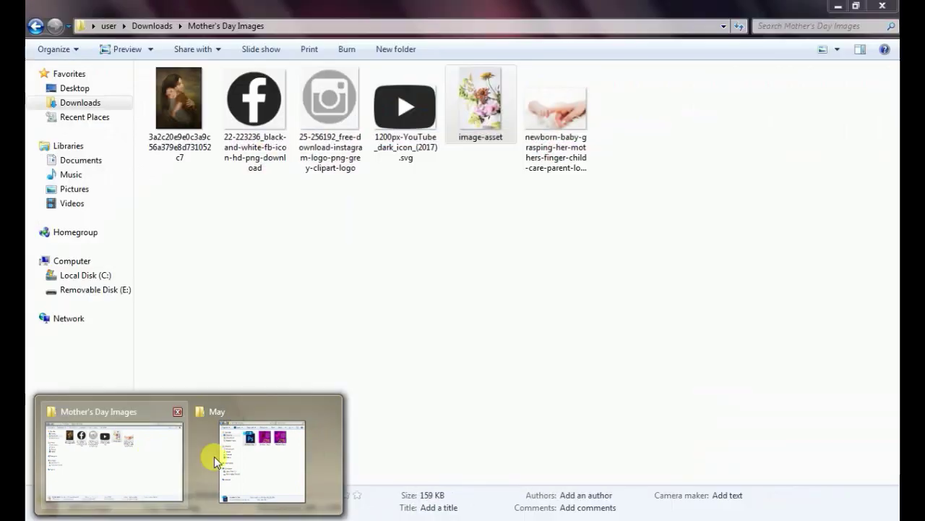
Drag the Facebook, Instagram and YouTube files from Mother's Day Images onto the poster.
left_click(143, 451)
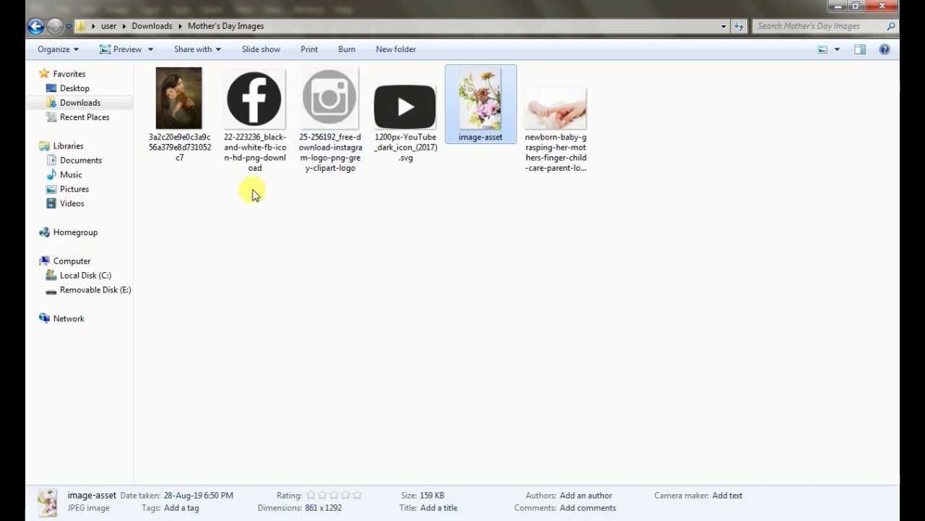
left_click_drag(253, 191, 395, 75)
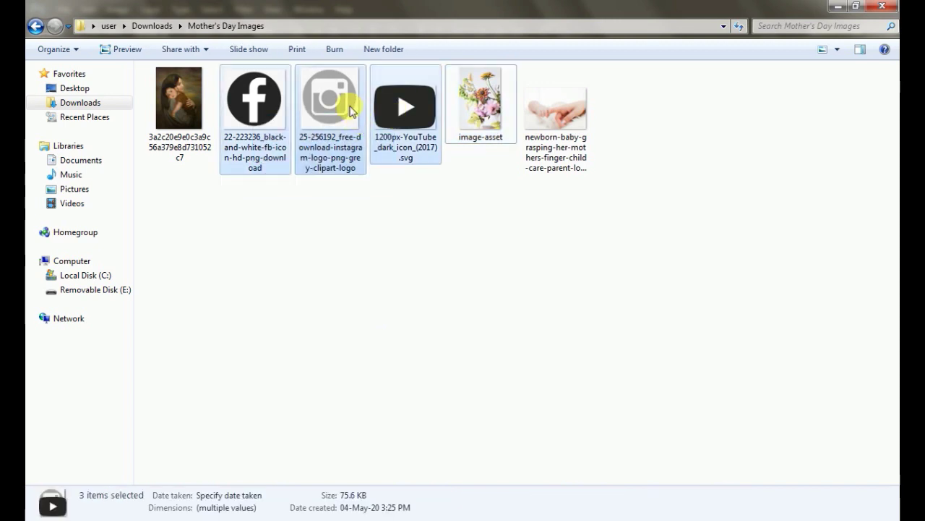
left_click_drag(352, 111, 416, 402)
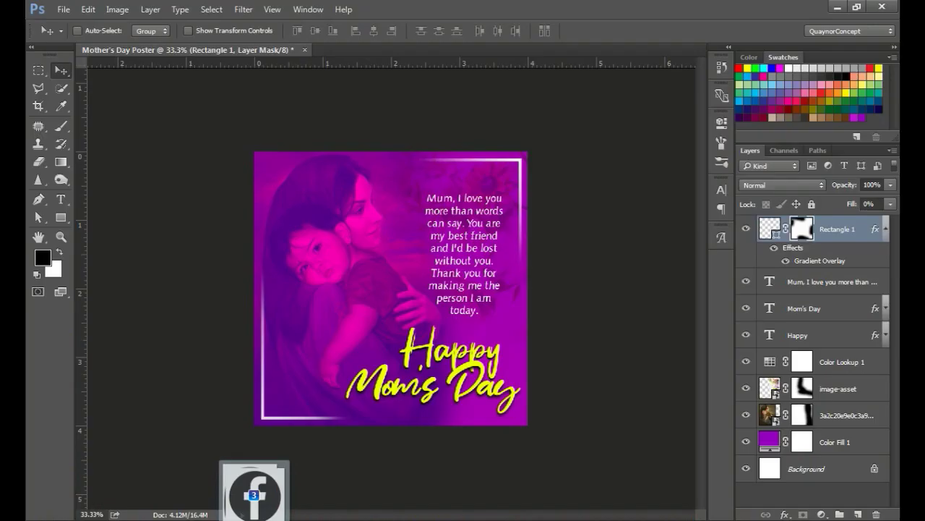
mouse_move(415, 402)
left_mouse_down()
mouse_move(329, 417)
mouse_move(378, 282)
left_mouse_up()
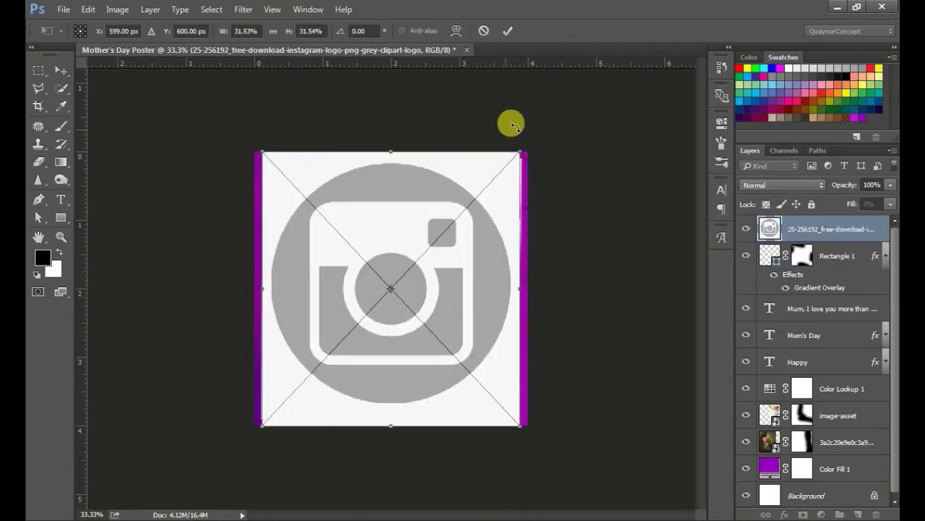
Scale the Instagram, YouTube and Facebook icons down to a tiny size and commit each.
mouse_move(520, 149)
left_mouse_down()
mouse_move(400, 246)
mouse_move(407, 249)
mouse_move(397, 273)
left_mouse_up()
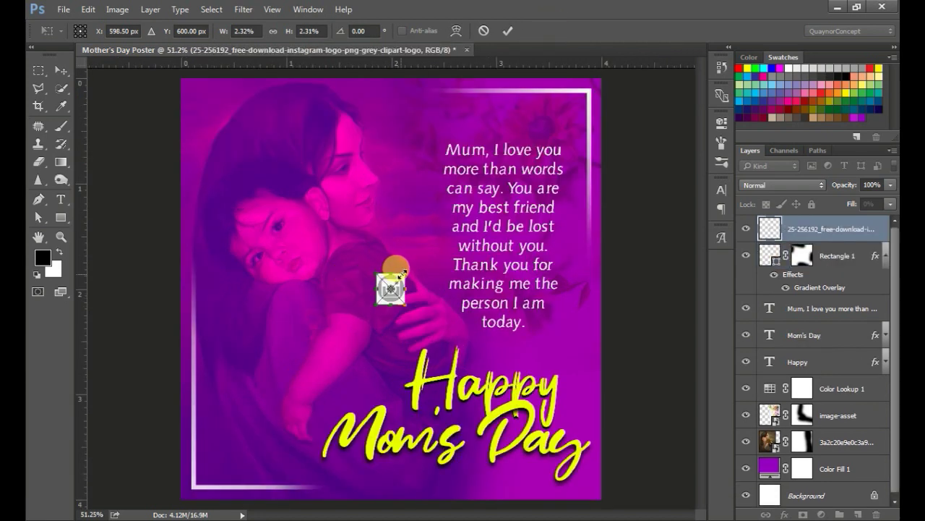
left_click_drag(402, 273, 398, 274)
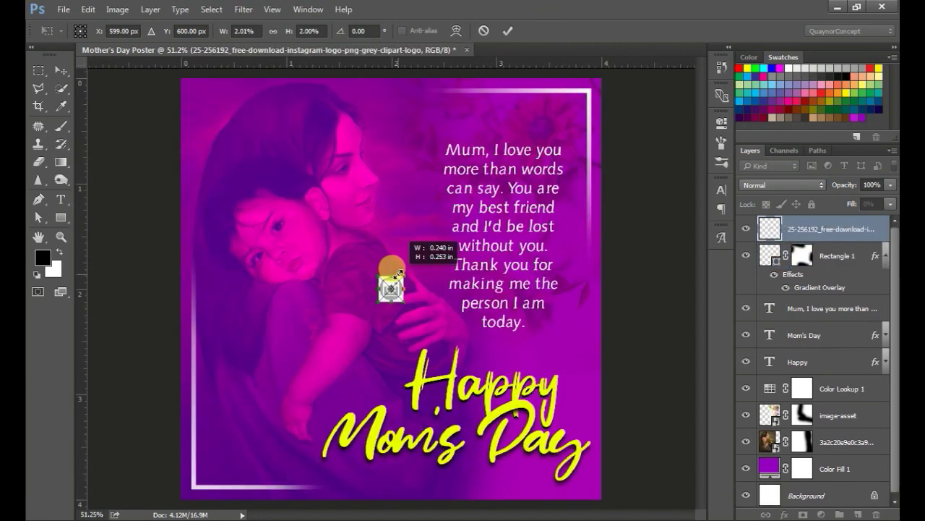
left_click(508, 31)
key("ctrl+t")
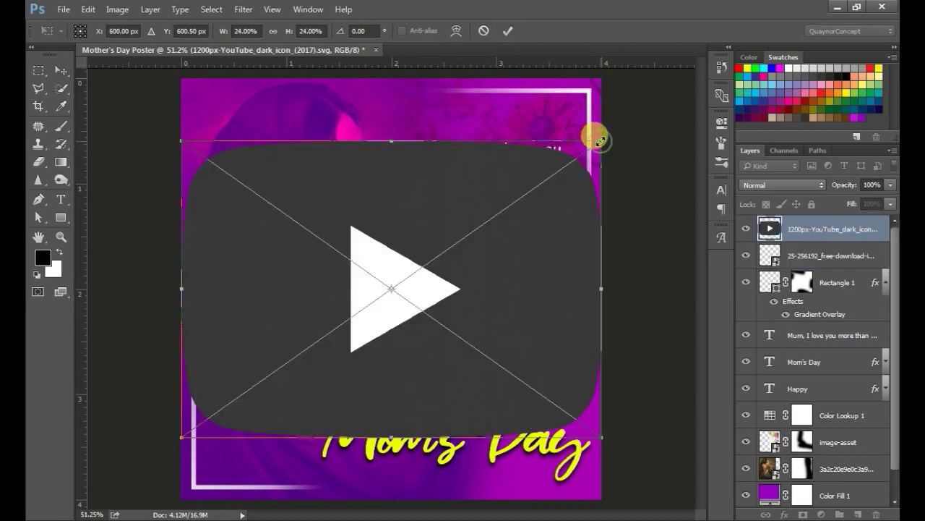
mouse_move(600, 141)
left_mouse_down()
mouse_move(400, 264)
mouse_move(403, 277)
left_mouse_up()
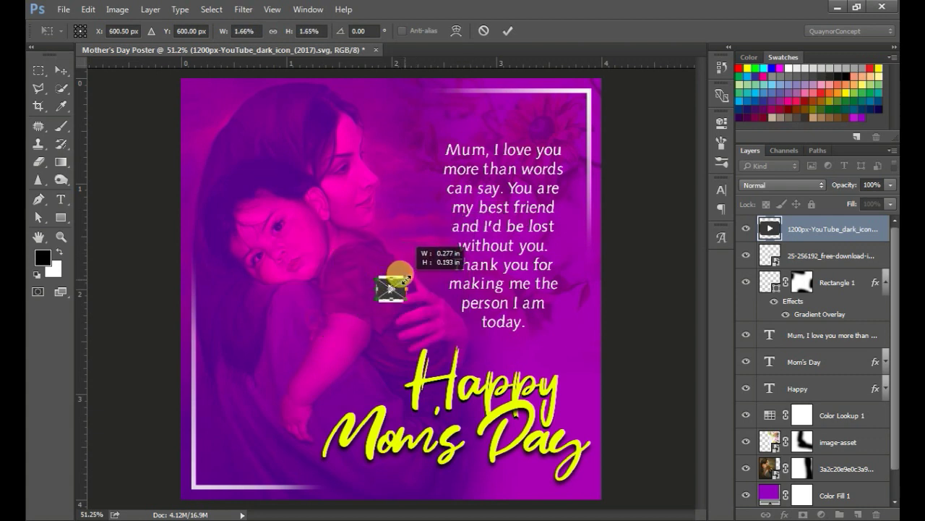
left_click_drag(403, 278, 390, 284)
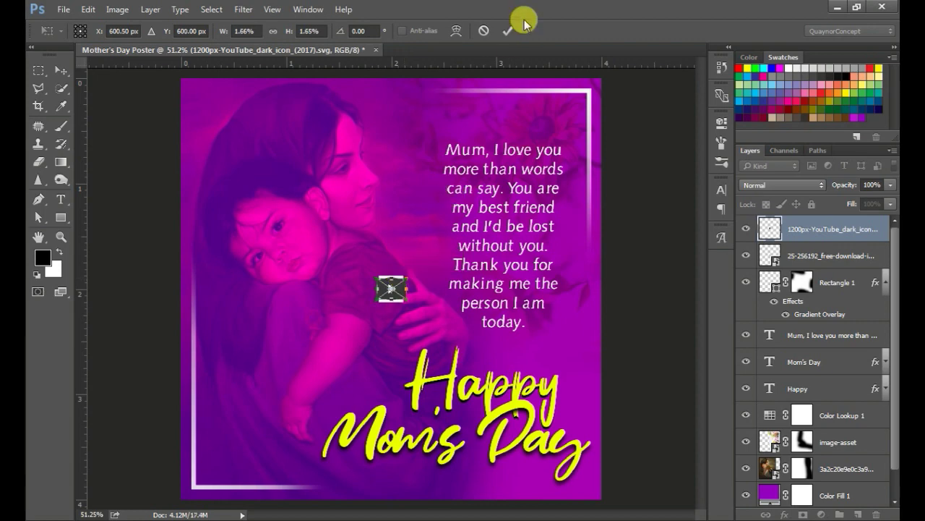
left_click(508, 31)
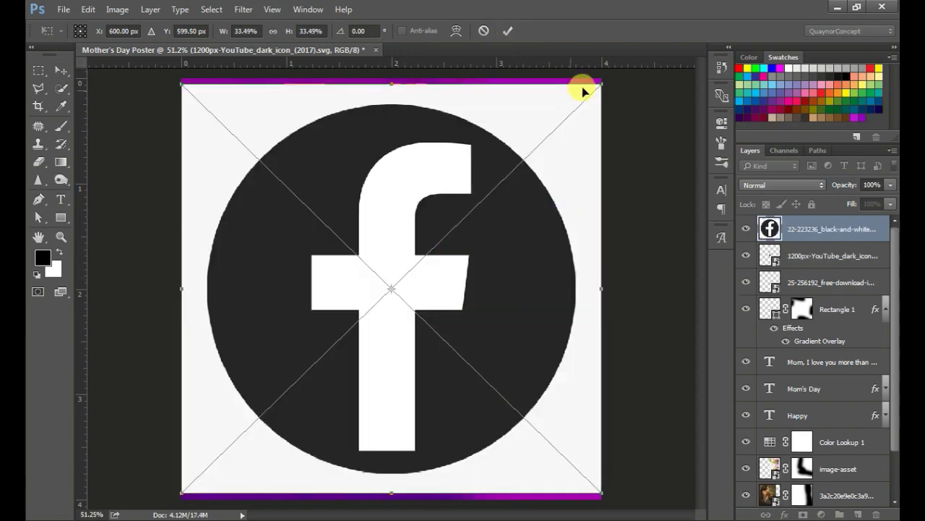
left_click_drag(603, 82, 393, 268)
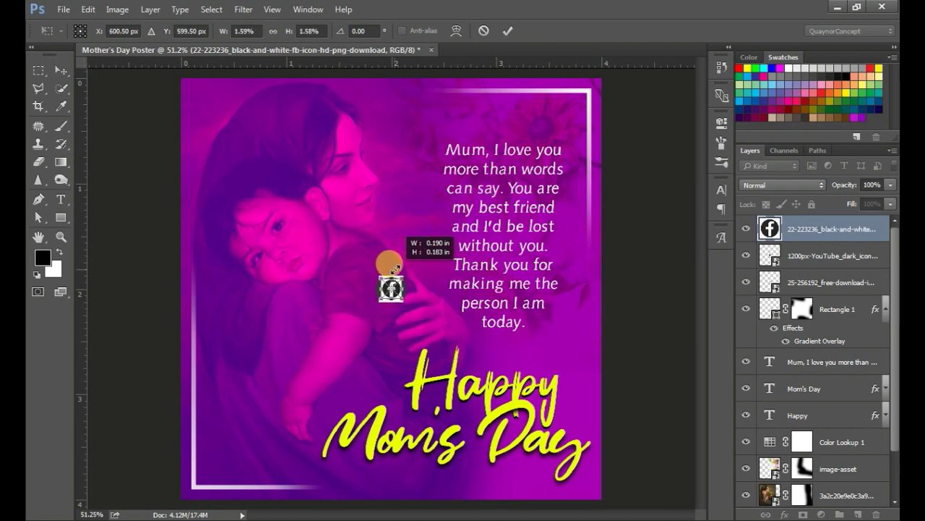
left_click_drag(393, 268, 396, 271)
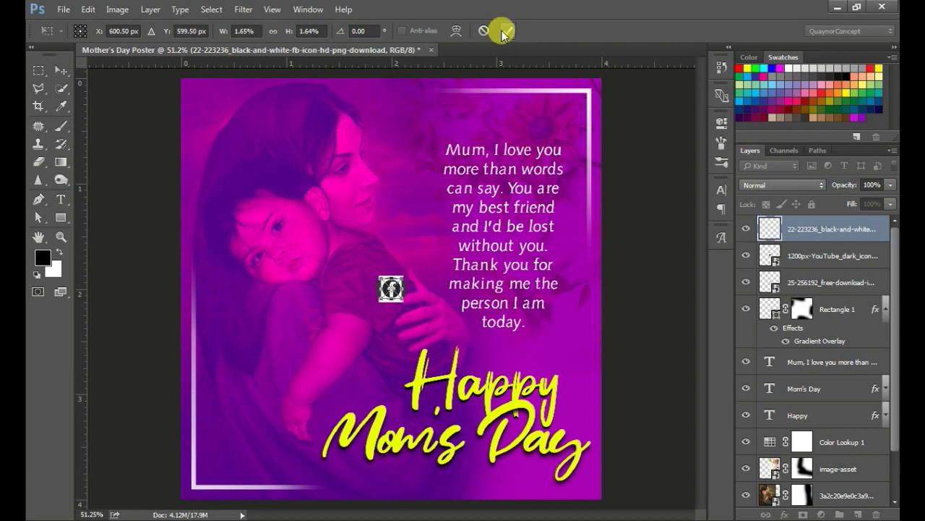
left_click(504, 32)
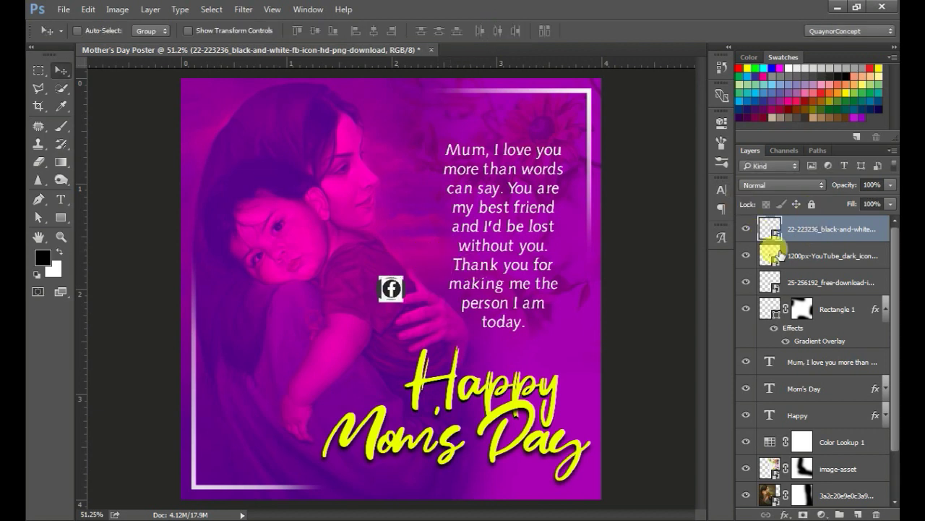
Rasterize the Facebook, YouTube and Instagram icon layers.
right_click(813, 239)
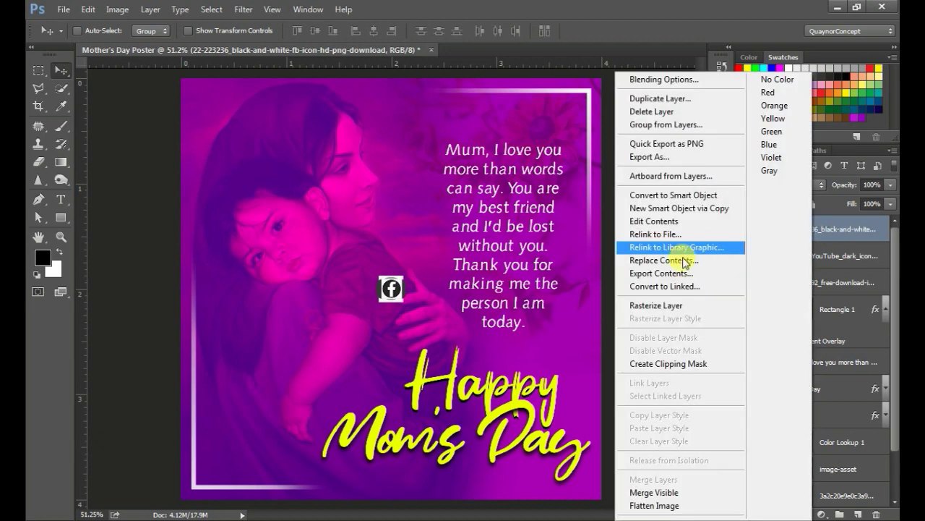
left_click(654, 305)
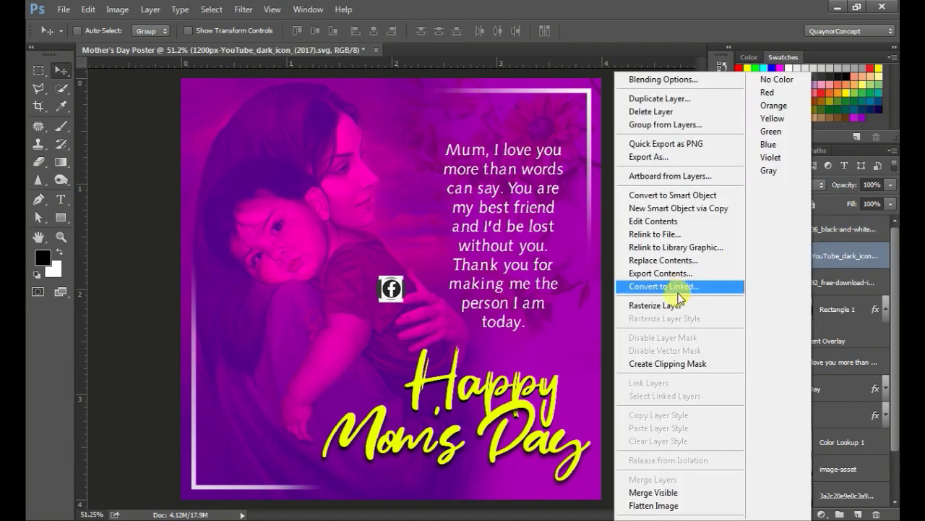
left_click(658, 305)
right_click(811, 280)
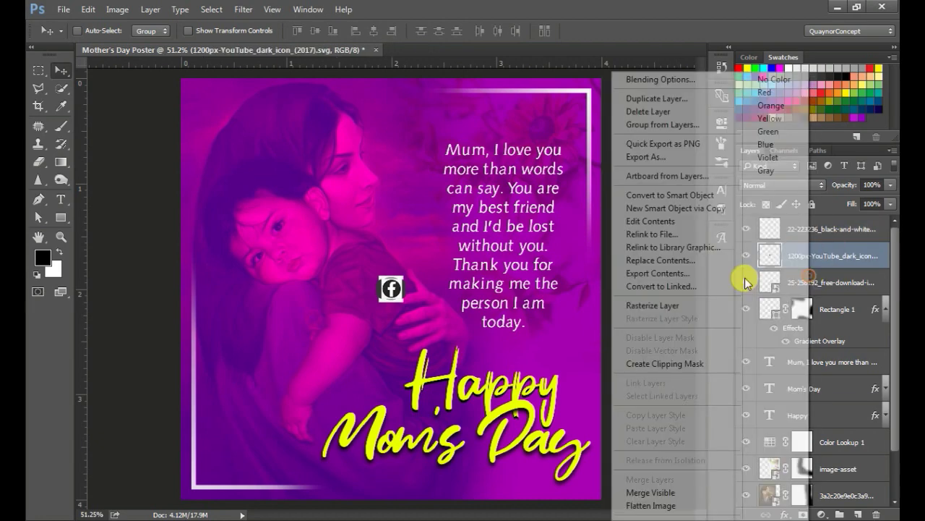
left_click(654, 305)
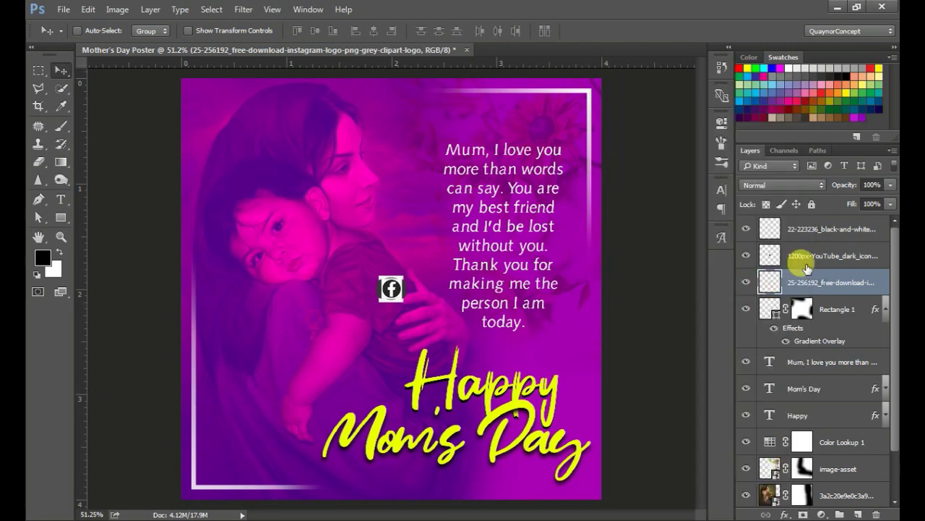
Move the Instagram, YouTube and Facebook icons down to the poster's bottom edge.
left_click_drag(417, 365, 418, 480)
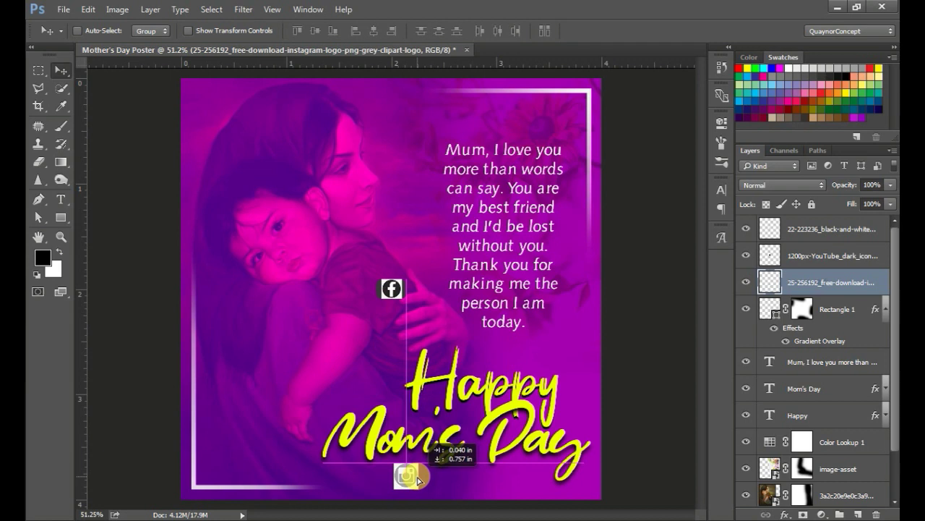
left_click_drag(418, 481, 394, 490)
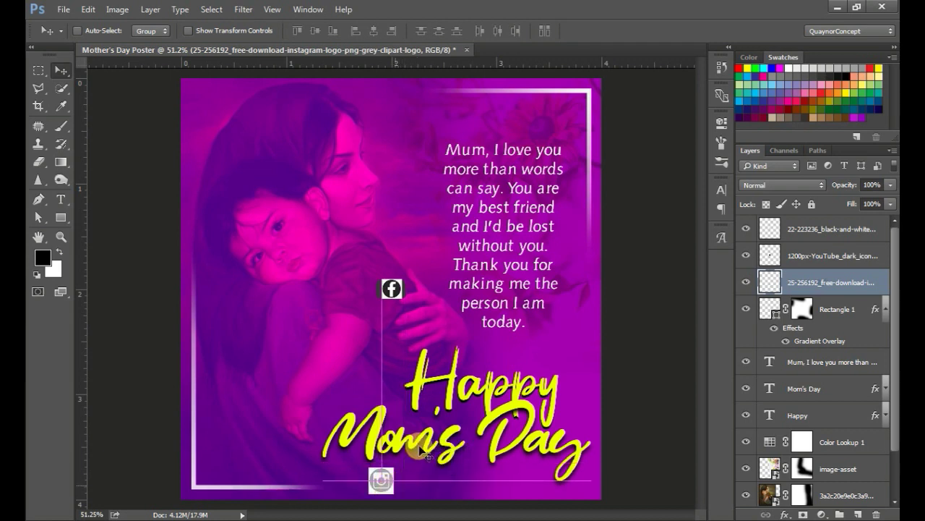
left_click(825, 261)
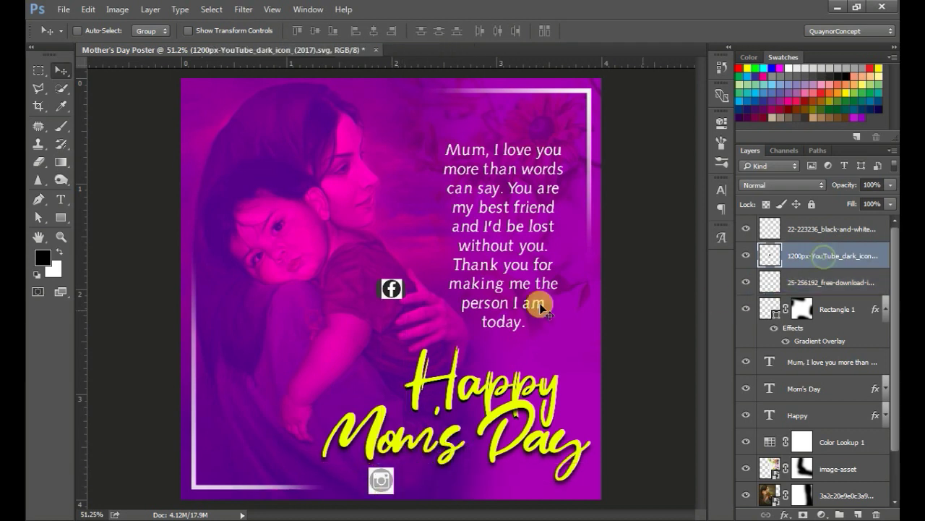
mouse_move(406, 323)
left_mouse_down()
mouse_move(322, 496)
mouse_move(338, 495)
left_mouse_up()
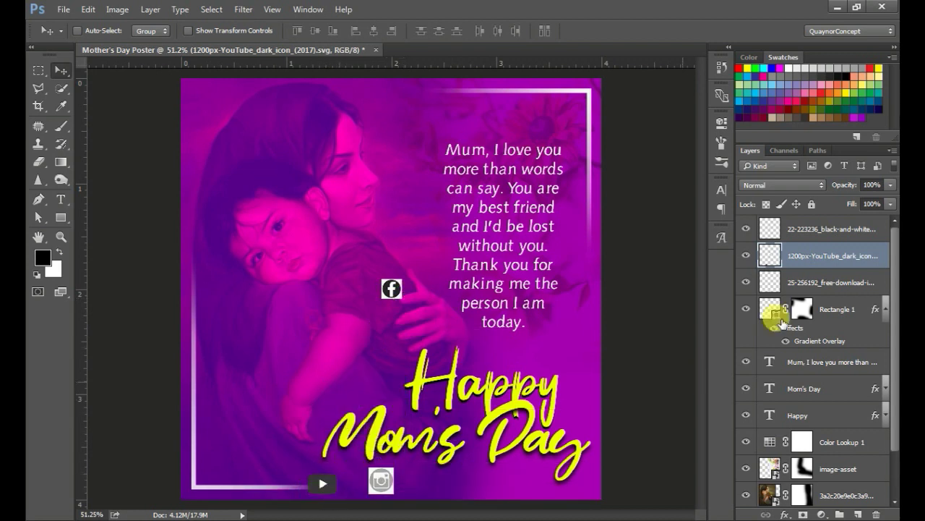
left_click(810, 237)
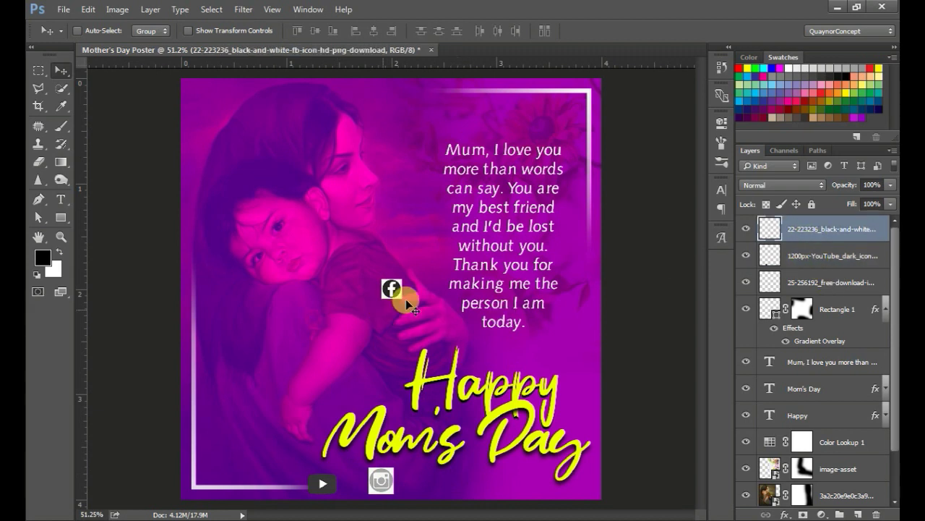
mouse_move(405, 299)
left_mouse_down()
mouse_move(405, 491)
mouse_move(419, 506)
left_mouse_up()
left_click(800, 260)
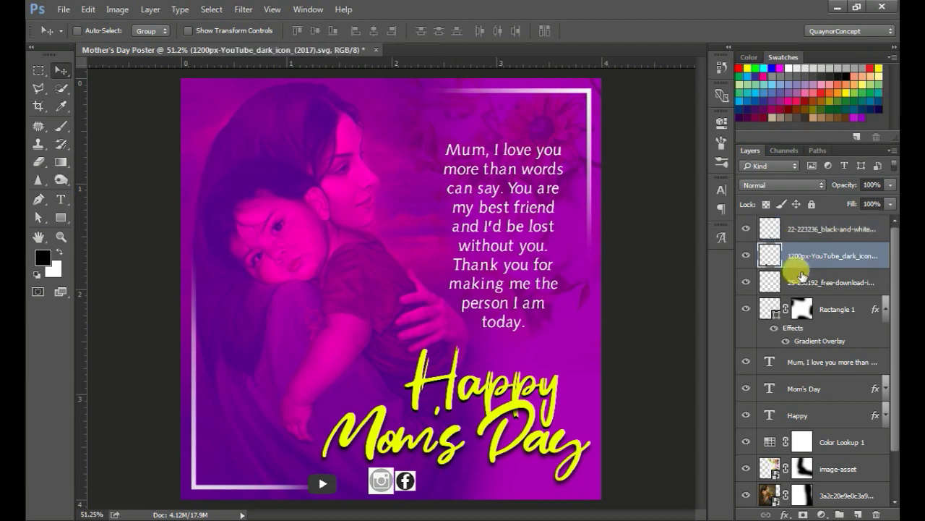
Scale the Instagram icon down to about 85%.
left_click(808, 281)
key("ctrl+t")
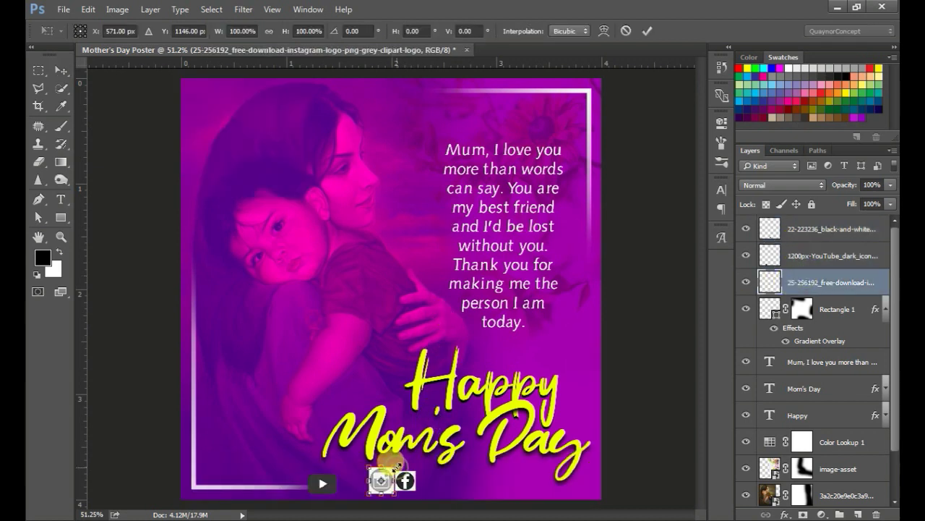
left_click_drag(394, 466, 392, 469)
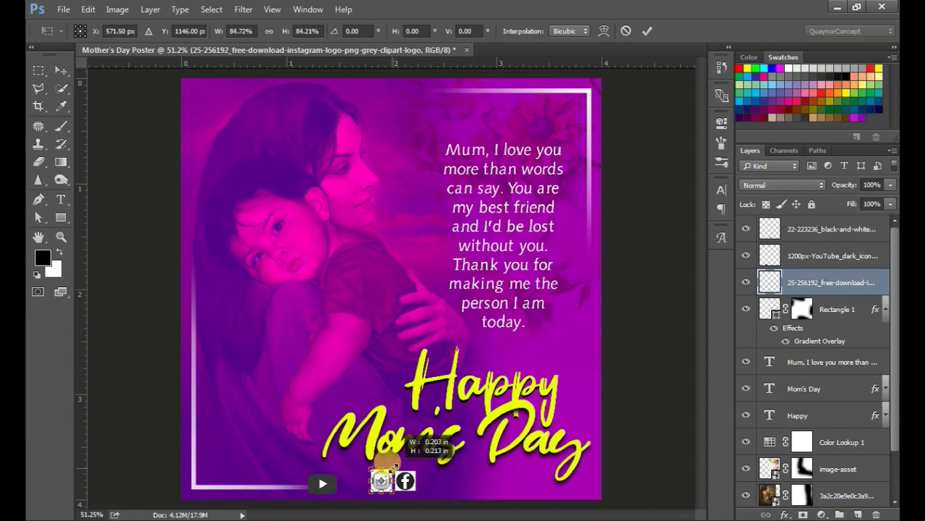
left_click(650, 30)
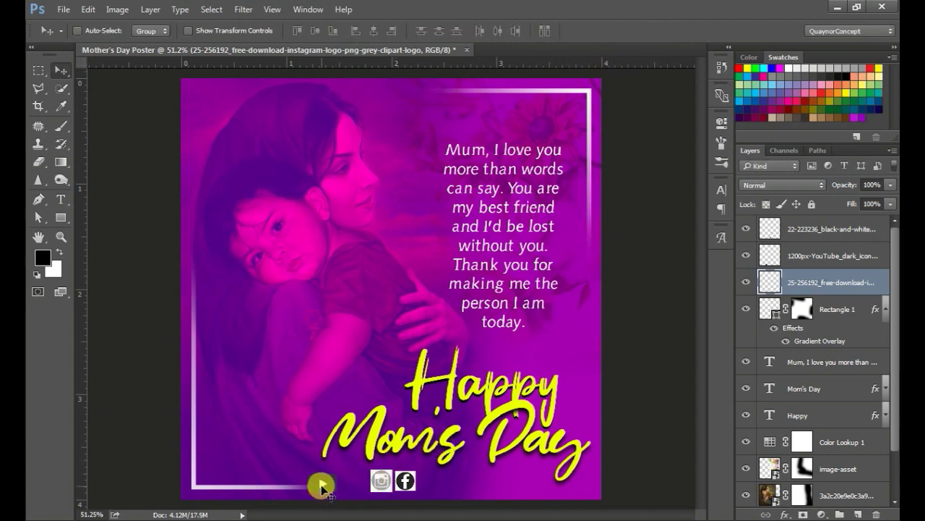
Nudge the YouTube icon closer to Instagram and zoom in on the bottom row.
left_click(832, 255)
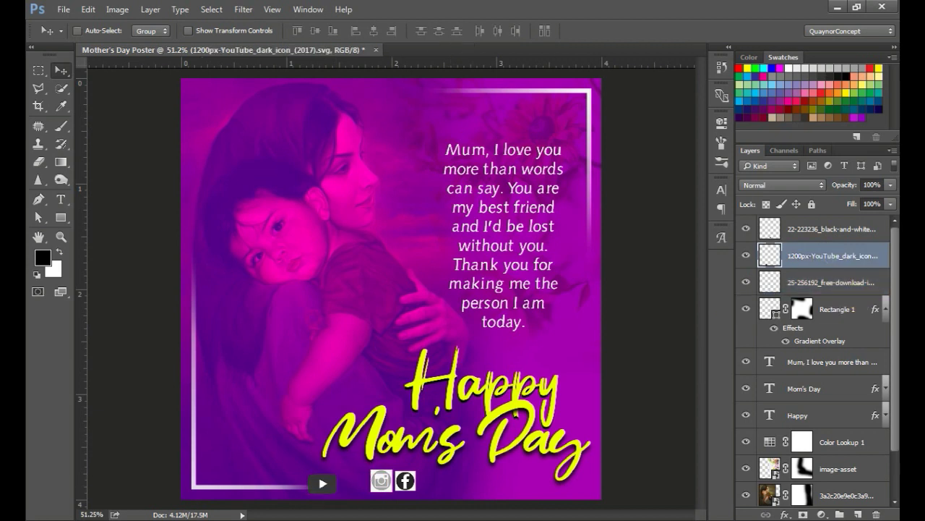
left_click_drag(340, 484, 347, 484)
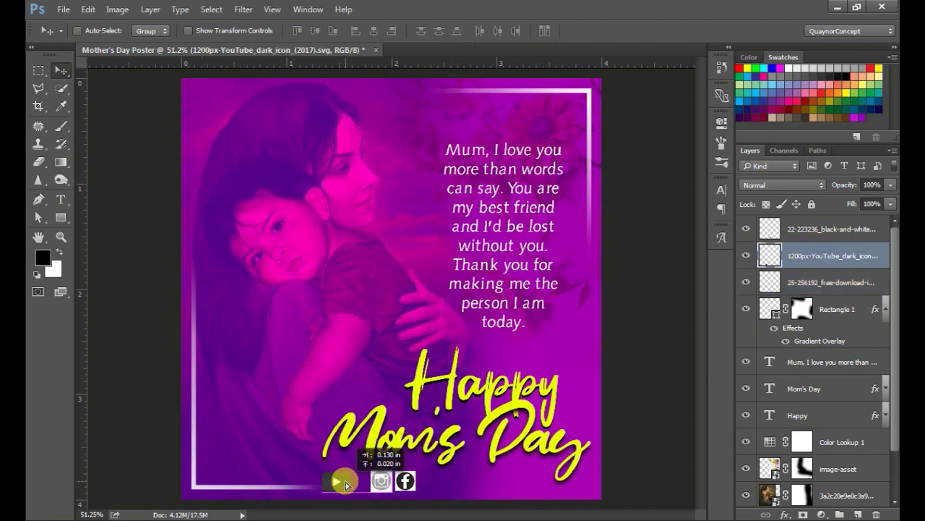
left_click(802, 232)
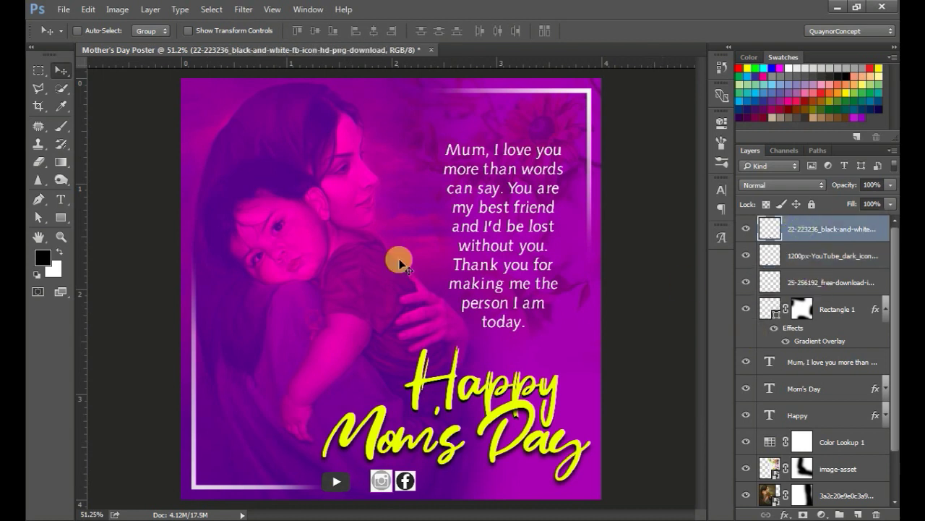
left_click(60, 236)
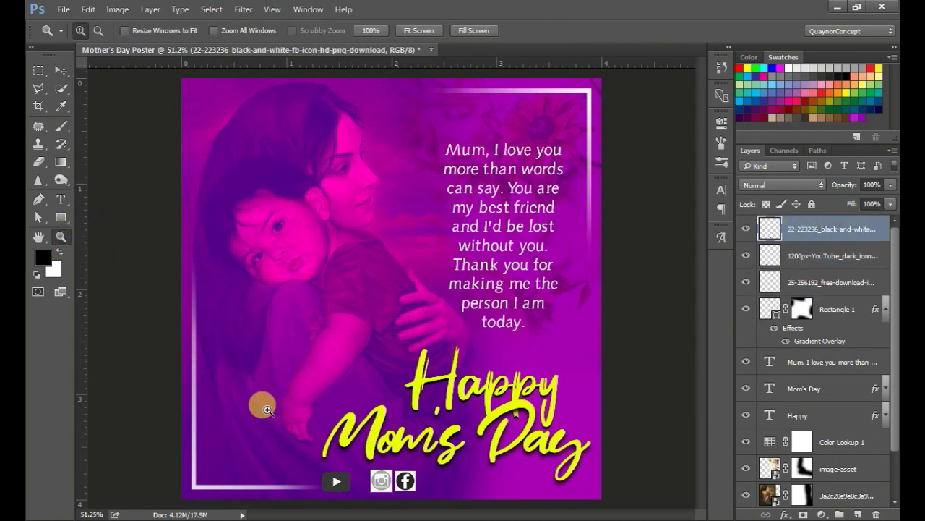
left_click_drag(233, 445, 606, 505)
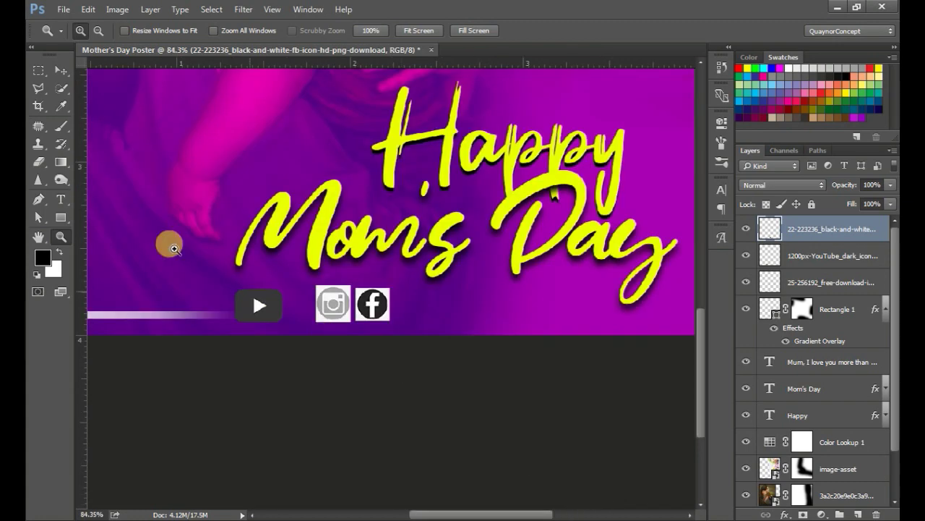
left_click(62, 71)
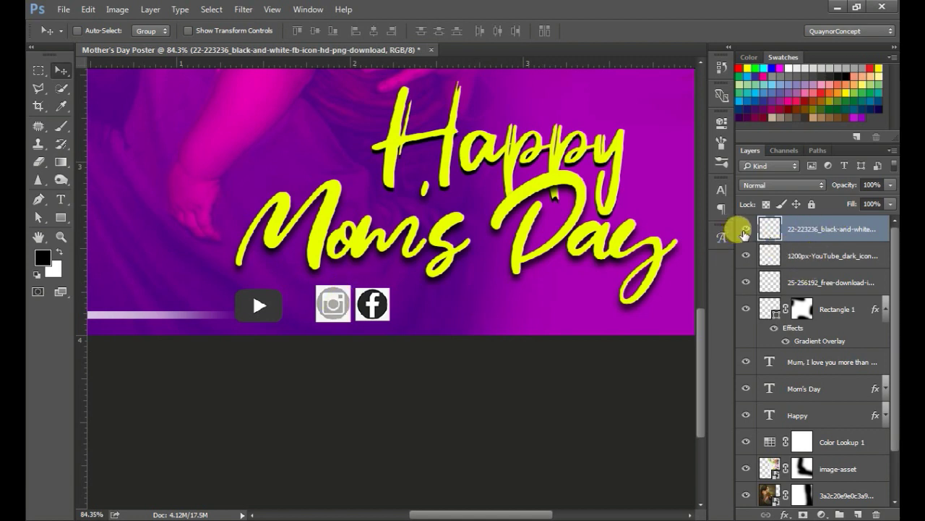
left_click(745, 230)
left_click(746, 230)
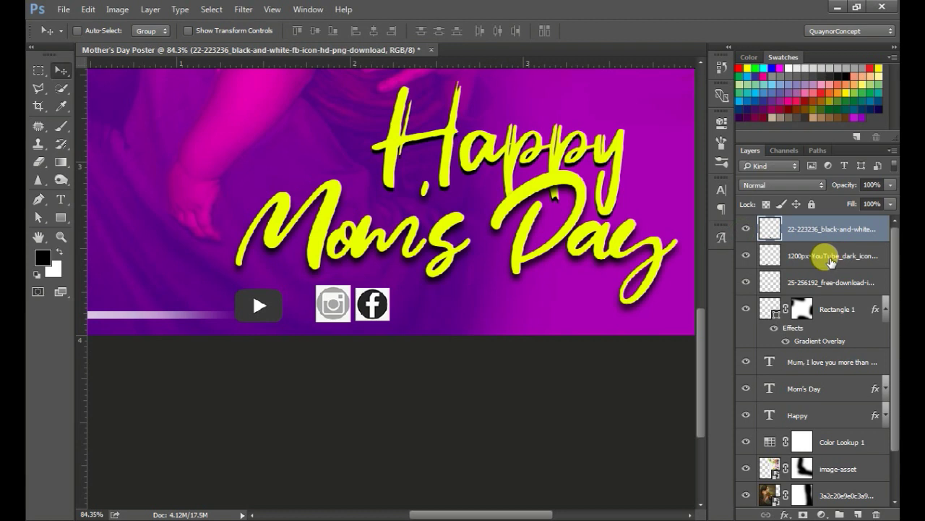
Move the Instagram layer above YouTube and shift Instagram and Facebook further right.
left_click_drag(810, 289, 809, 247)
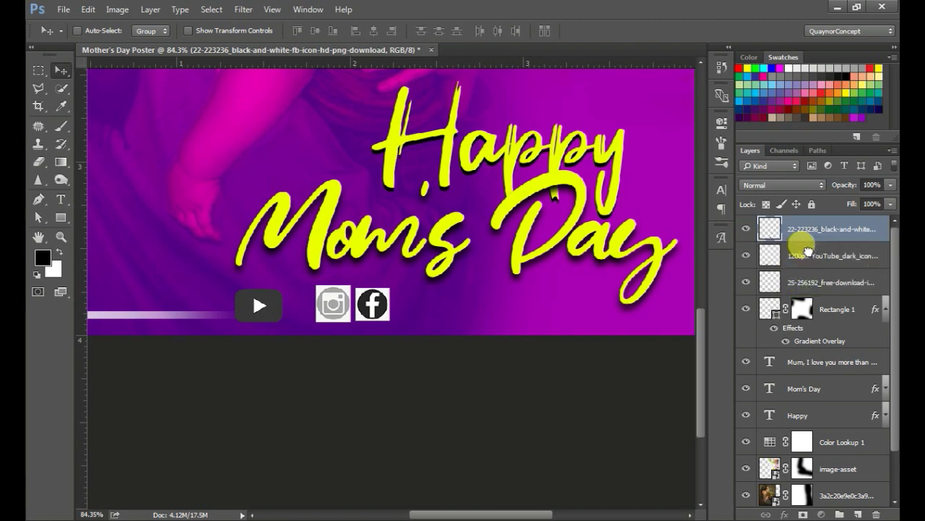
left_click(810, 235, "shift")
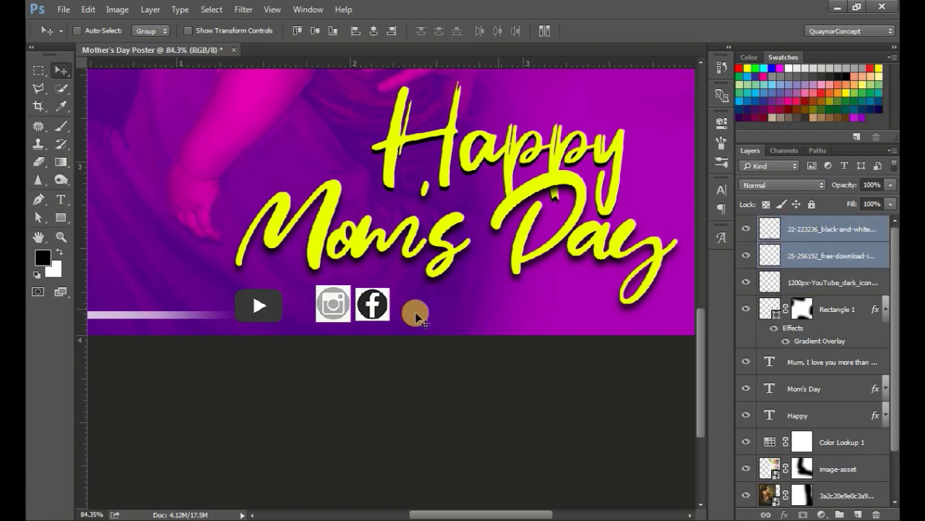
left_click_drag(355, 317, 503, 317)
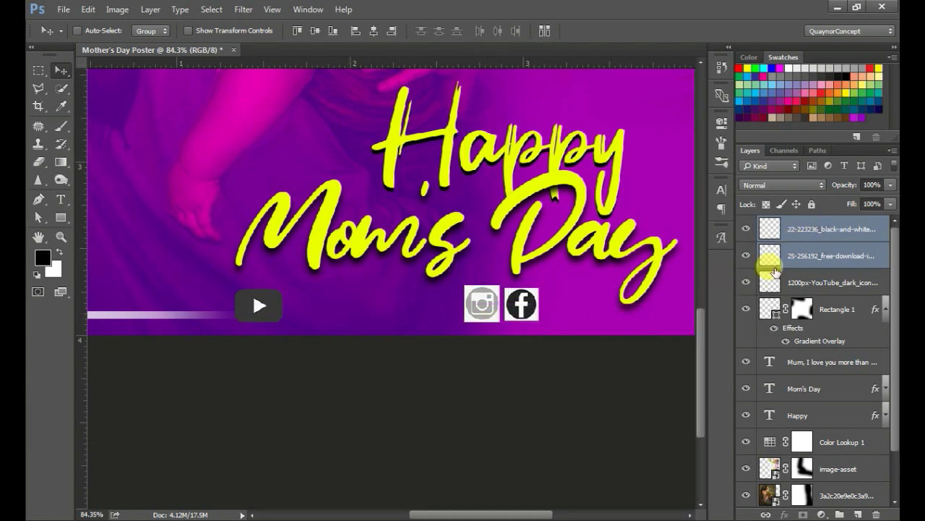
left_click(764, 290)
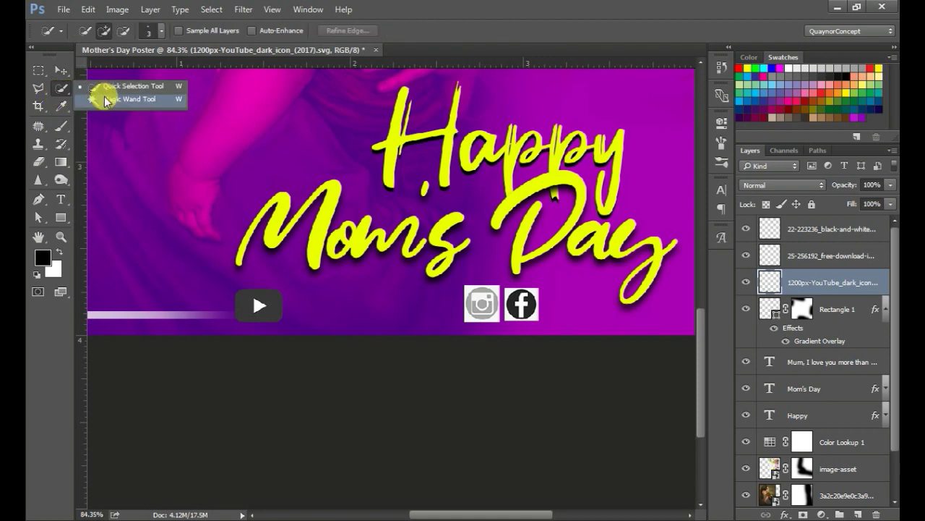
Magic Wand select the light areas of the YouTube and Instagram icons.
left_click_drag(60, 94, 96, 96)
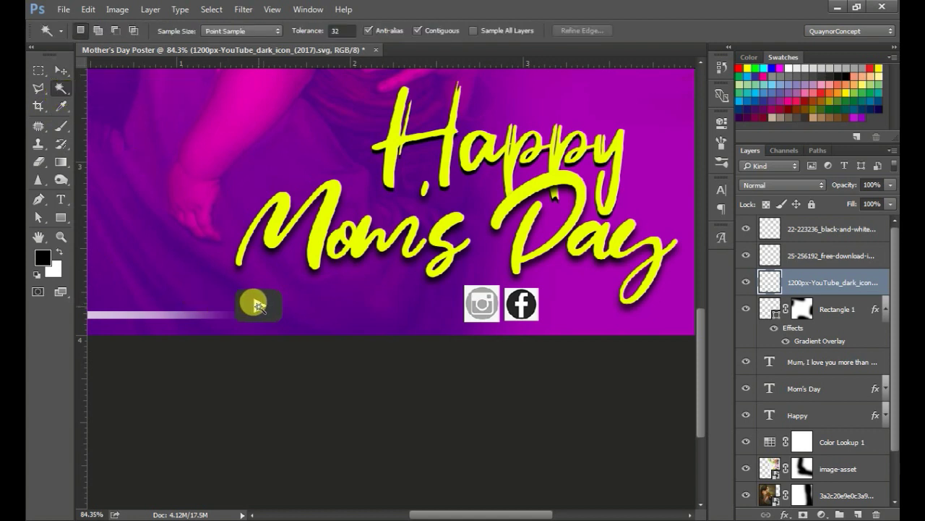
left_click(257, 305)
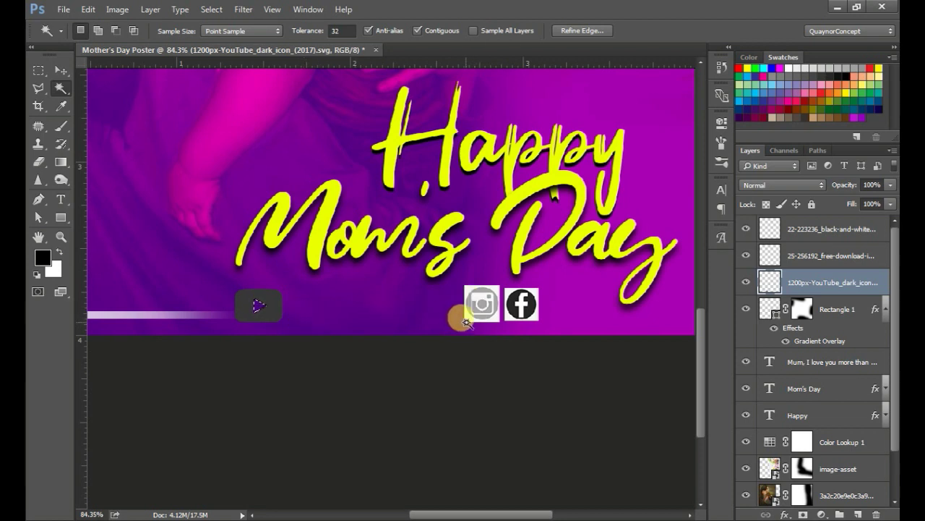
key("ctrl+d")
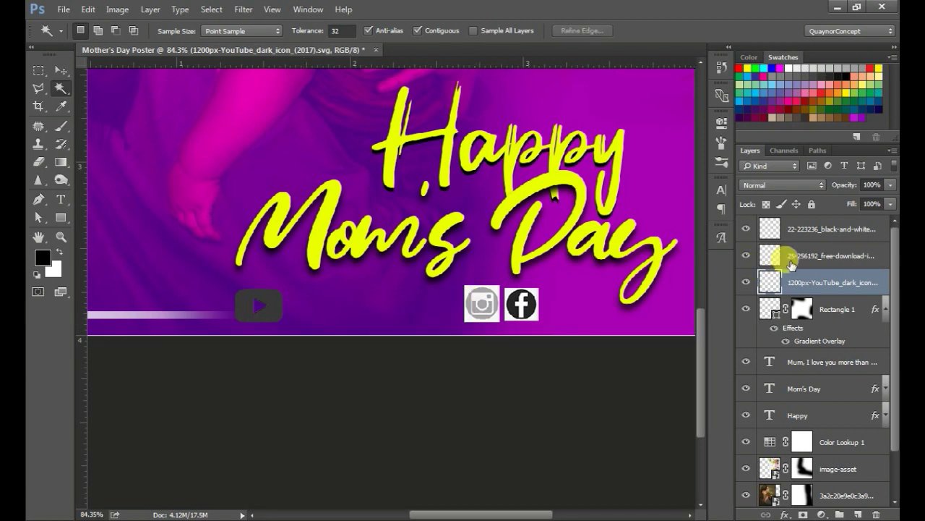
left_click(742, 257)
left_click(745, 256)
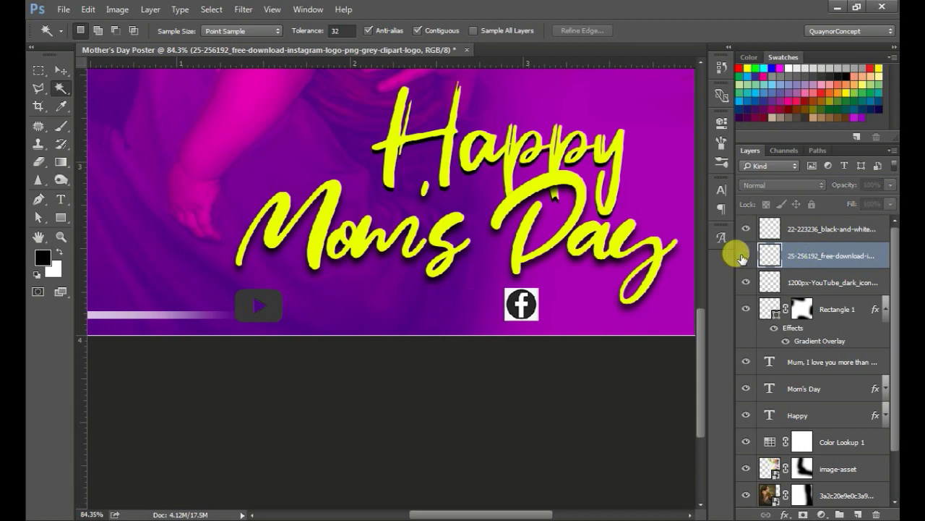
left_click(745, 256)
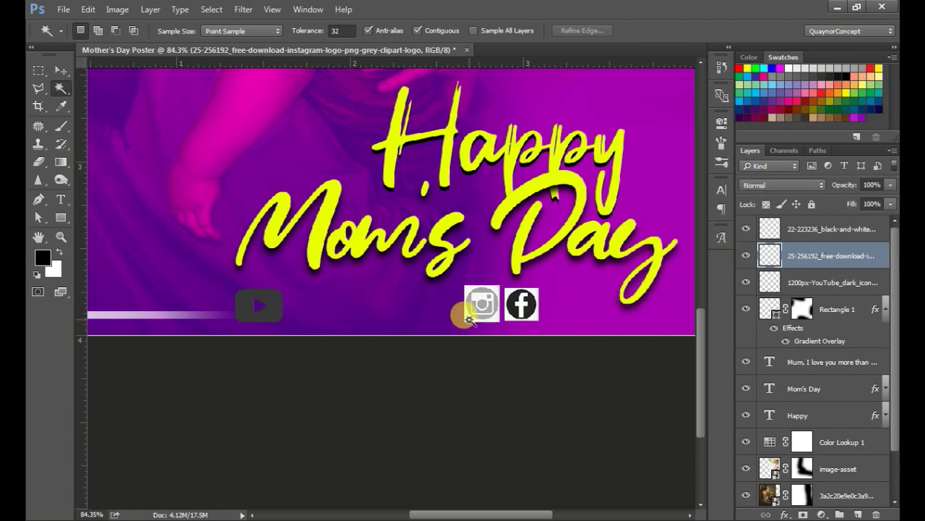
left_click(482, 305)
key("shift")
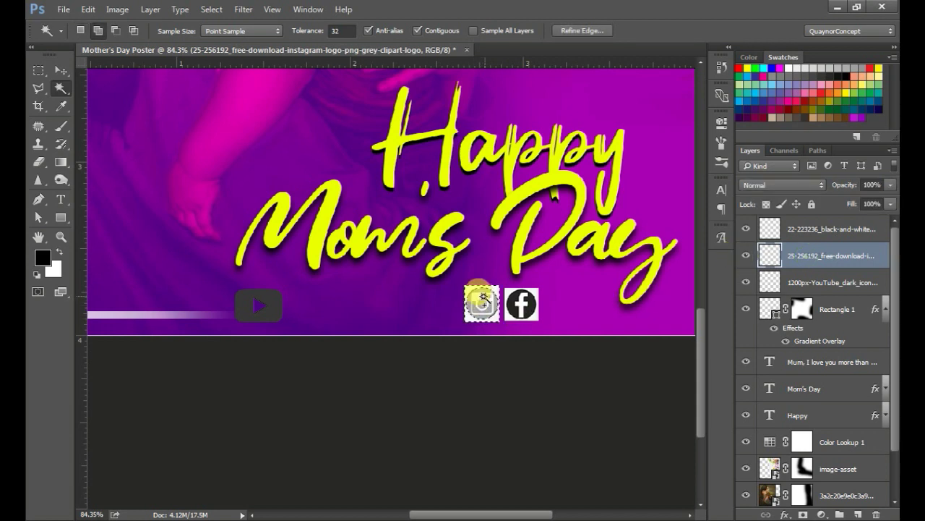
left_click(483, 316, "shift")
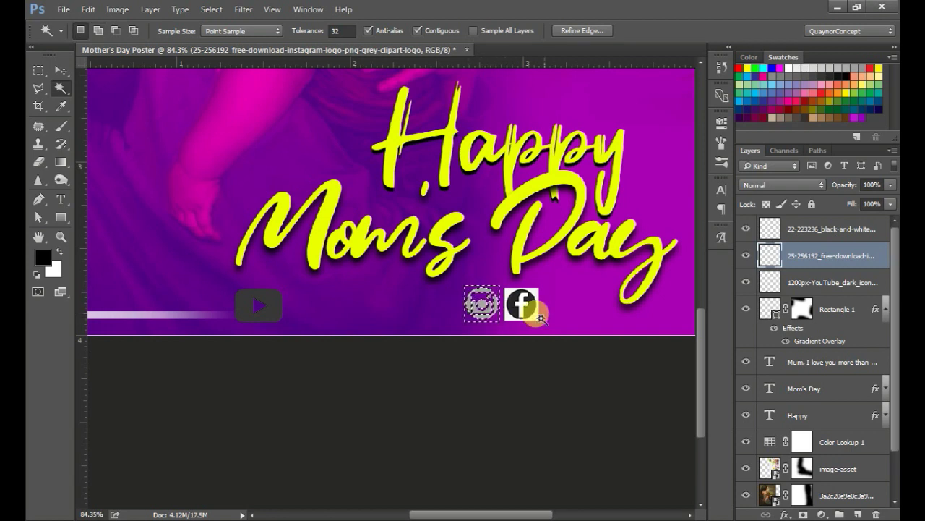
key("ctrl+d")
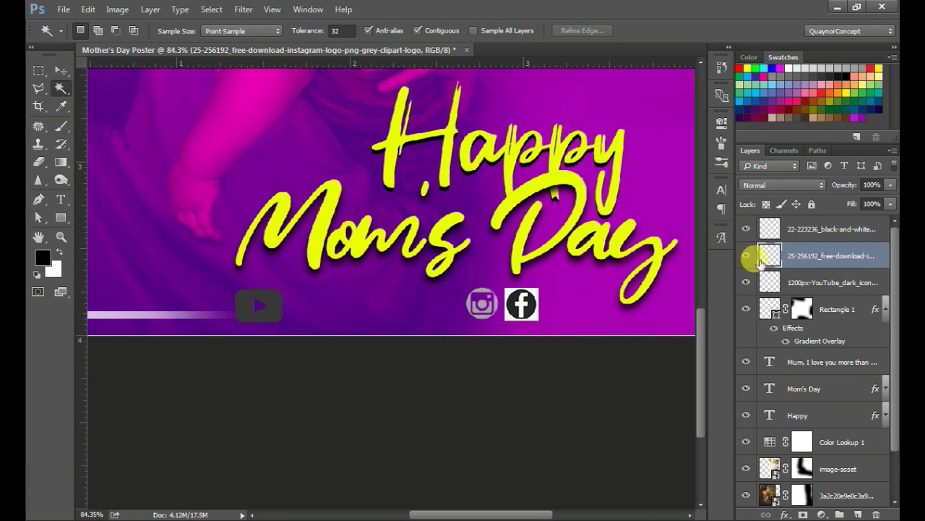
Delete the Facebook icon's white background and inner white area.
left_click(770, 230)
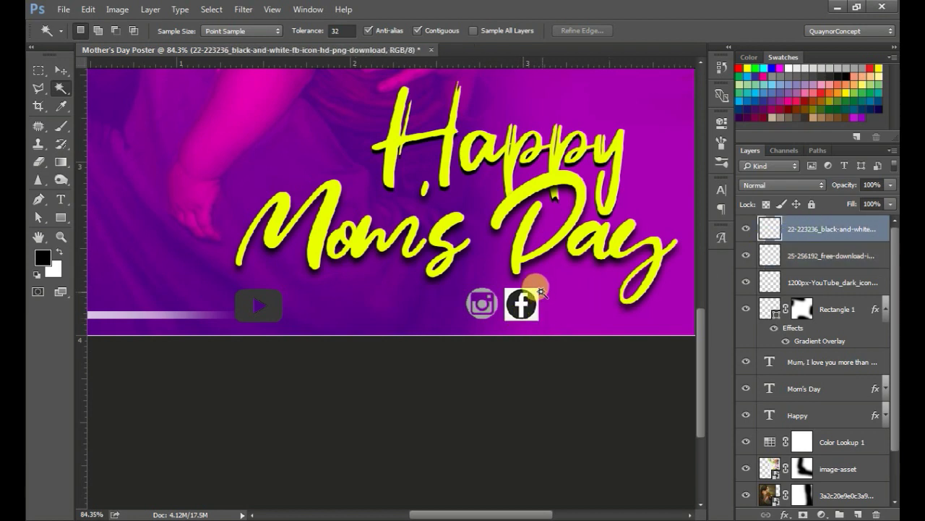
left_click(534, 292)
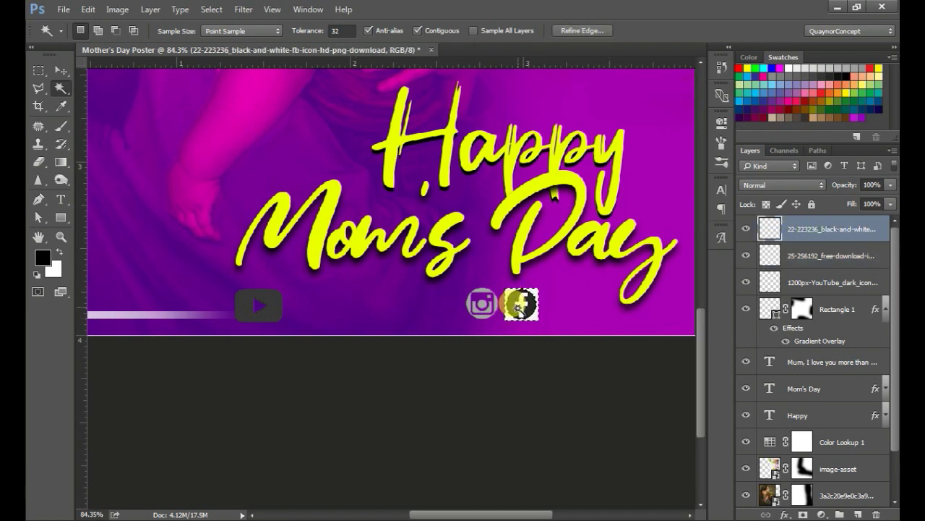
left_click(522, 306, "shift")
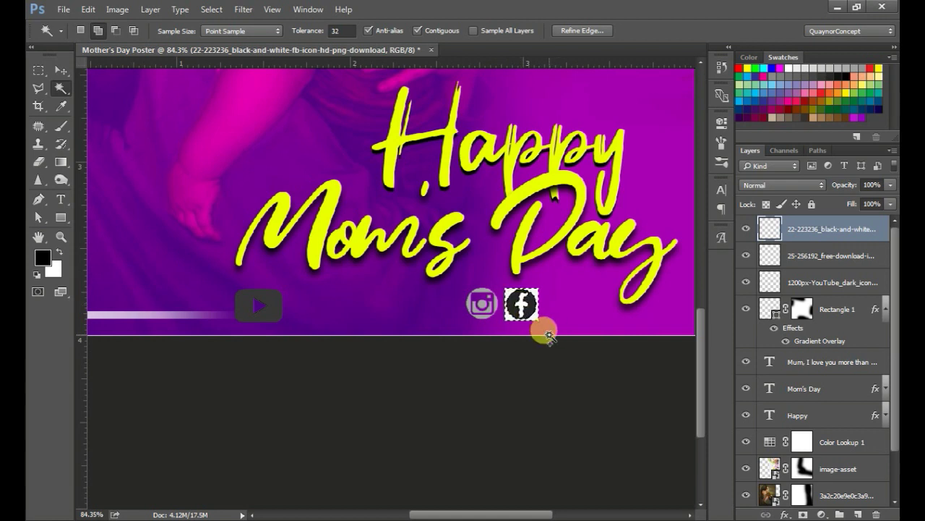
key("Delete")
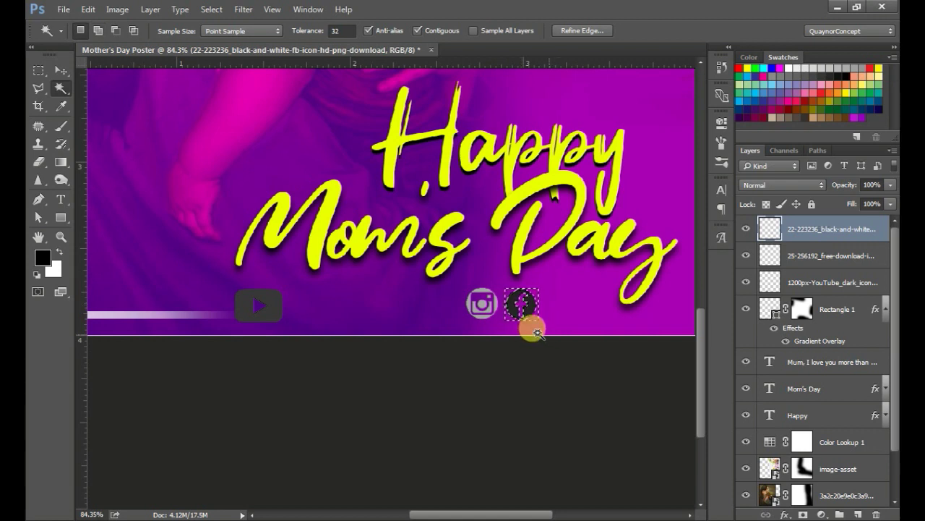
key("ctrl+d")
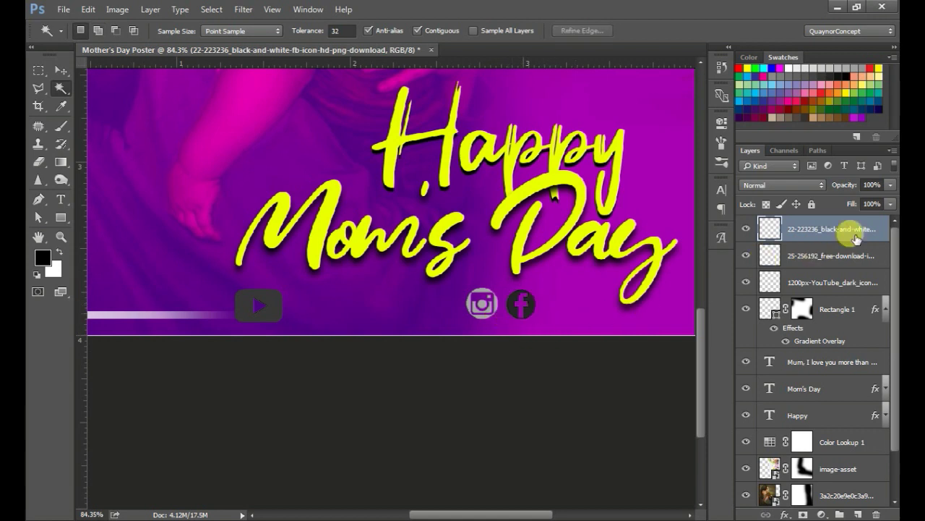
Give the Facebook icon layer a pure white Color Overlay.
double_click(882, 234)
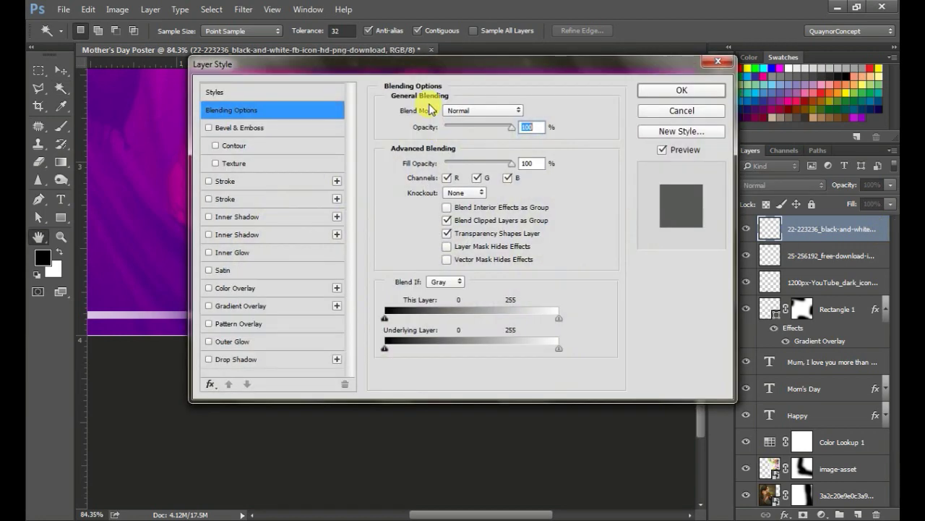
left_click_drag(428, 69, 797, 98)
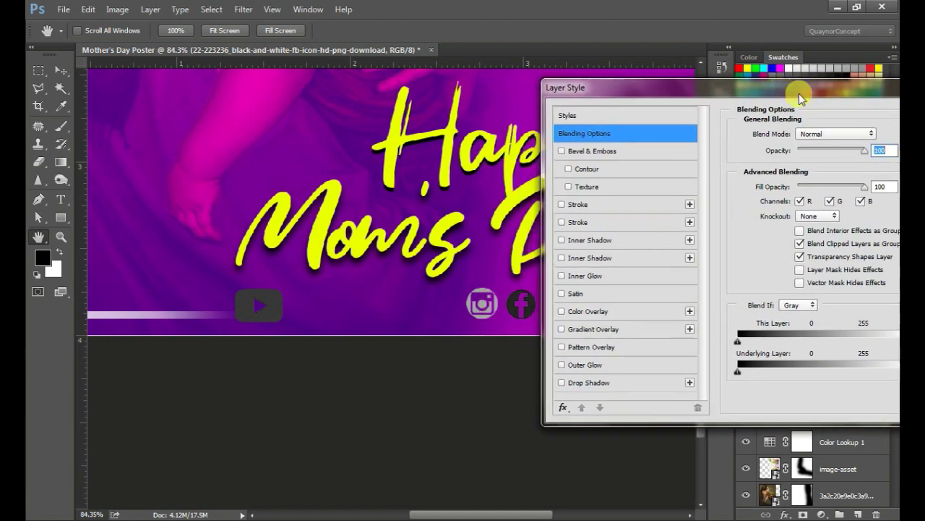
left_click(619, 321)
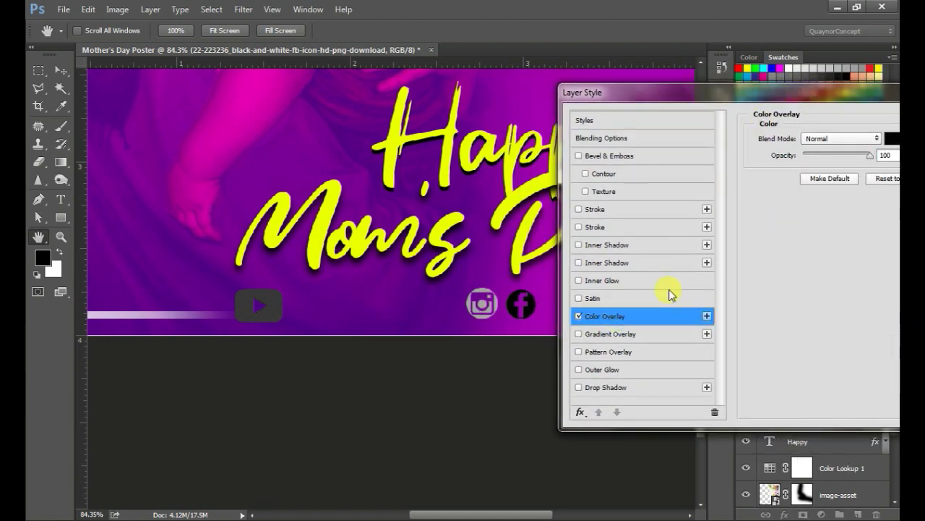
left_click(892, 142)
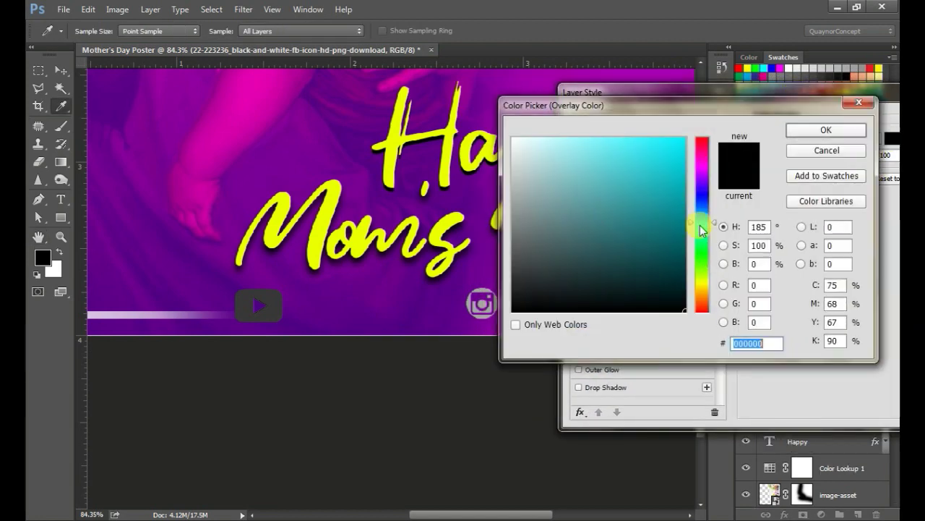
left_click_drag(574, 185, 508, 108)
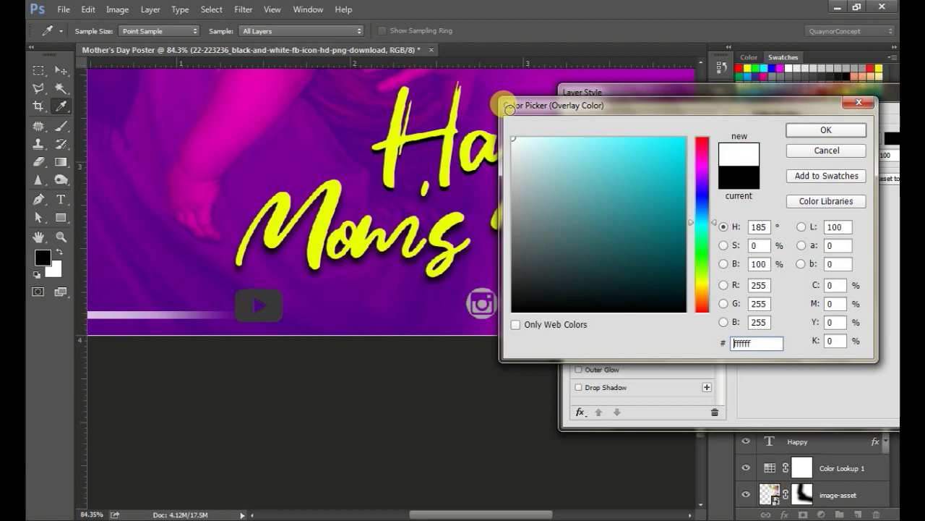
left_click(847, 130)
left_click_drag(842, 94, 571, 97)
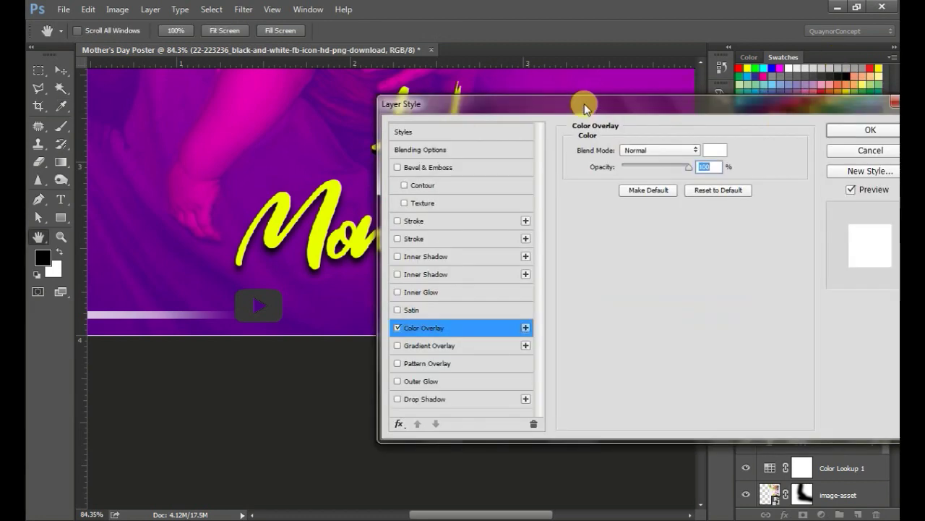
left_click(796, 128)
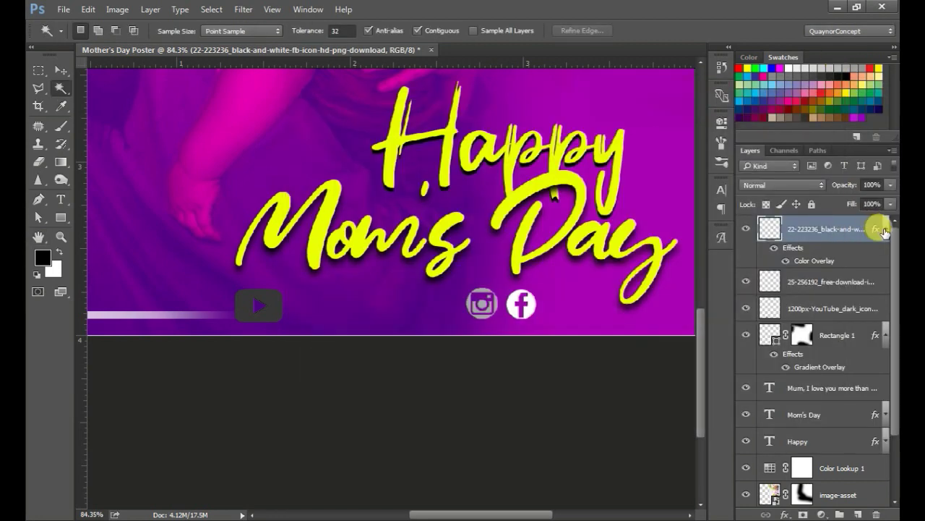
Copy the white overlay effect onto the Instagram and YouTube icon layers.
left_click(886, 230)
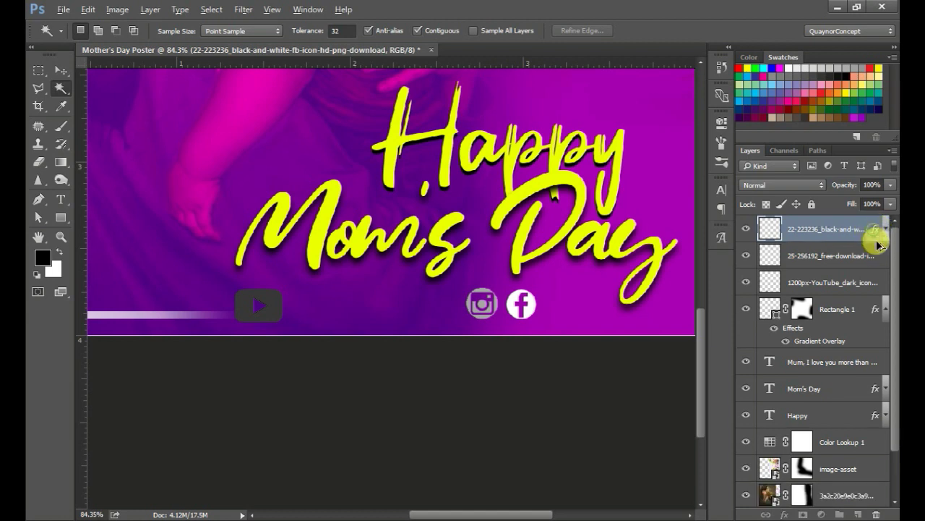
left_click_drag(875, 230, 877, 254)
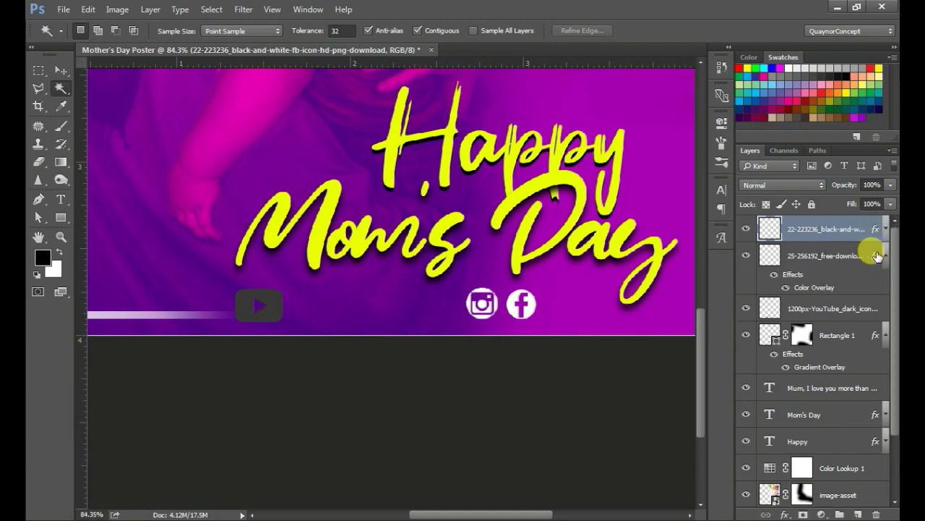
left_click_drag(879, 287, 875, 308)
left_click(860, 308, "shift")
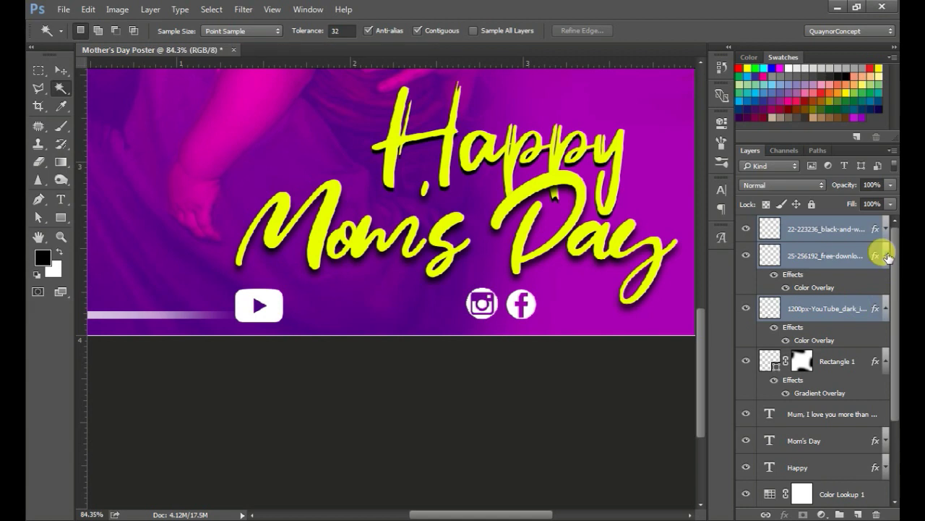
left_click(886, 256)
mouse_move(839, 251)
left_mouse_down()
mouse_move(403, 315)
mouse_move(837, 279)
left_mouse_up()
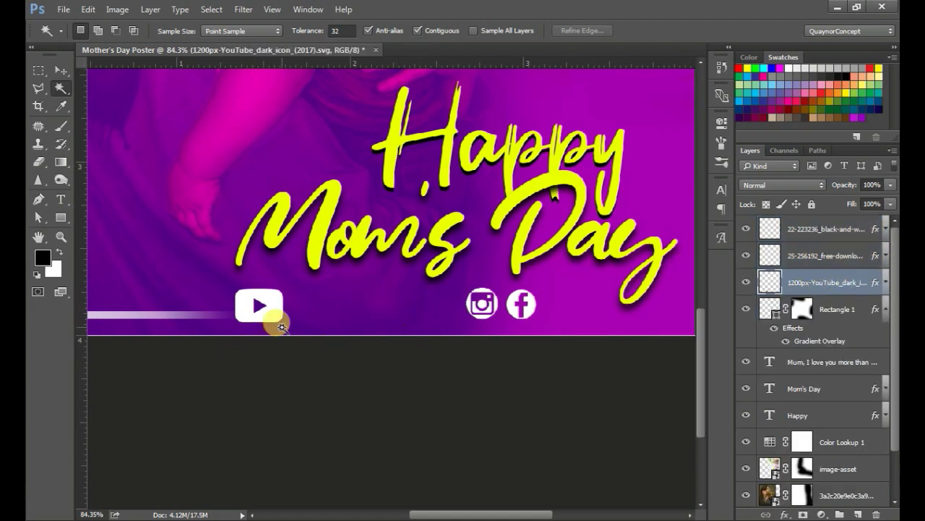
left_click(814, 233)
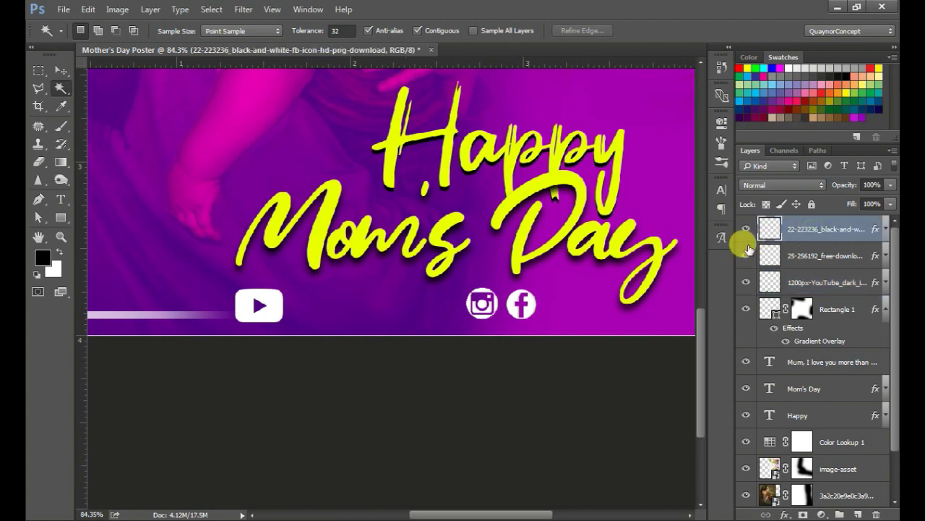
Create a new left-aligned 9 pt yellow text label in its own text box.
key("t")
left_click_drag(331, 312, 412, 314)
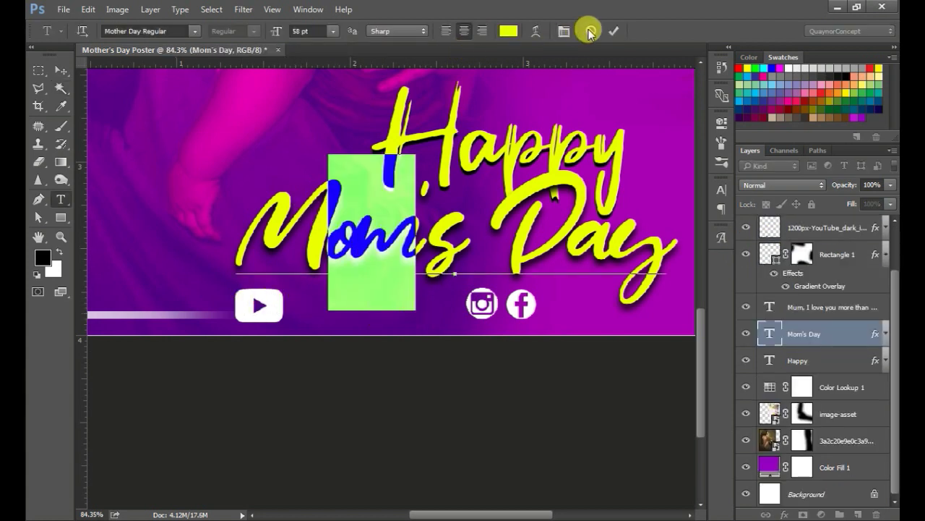
left_click(590, 32)
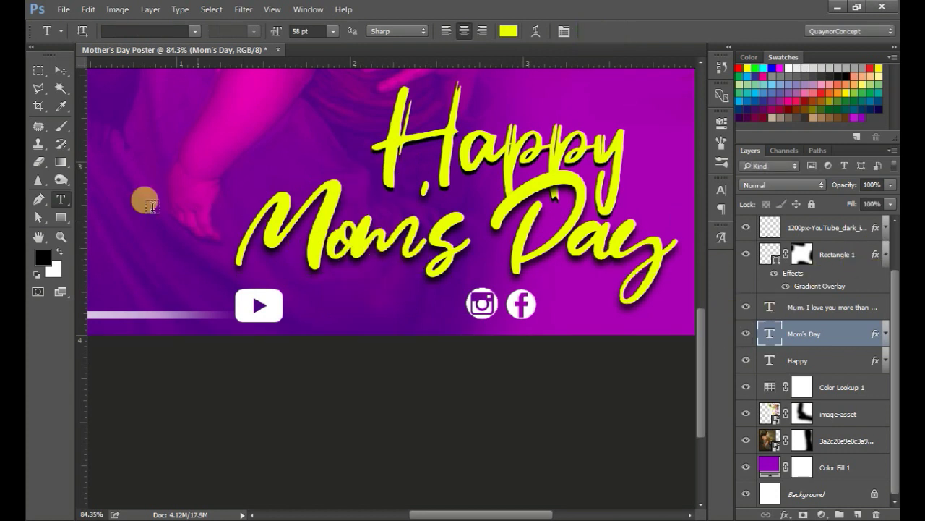
mouse_move(121, 160)
left_mouse_down()
mouse_move(329, 218)
mouse_move(321, 191)
left_mouse_up()
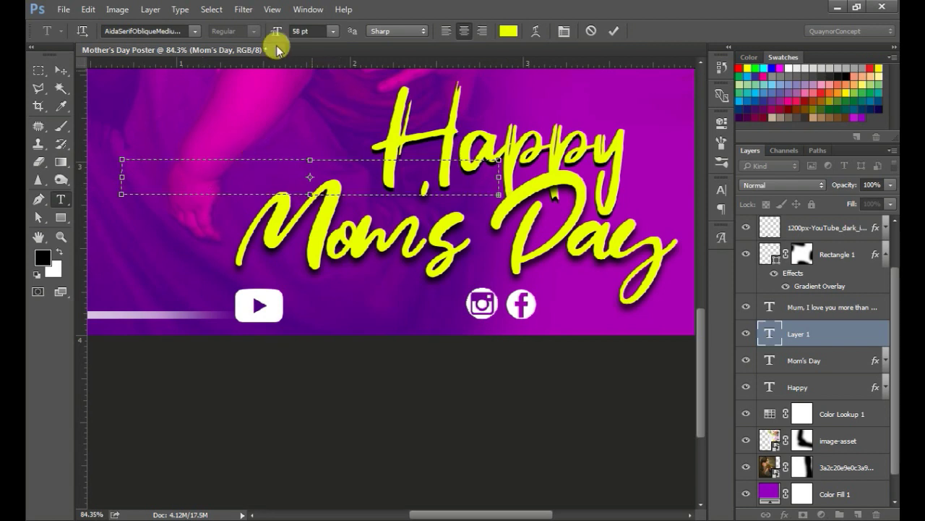
mouse_move(276, 31)
left_mouse_down()
mouse_move(242, 41)
mouse_move(279, 31)
left_mouse_up()
type("YAU")
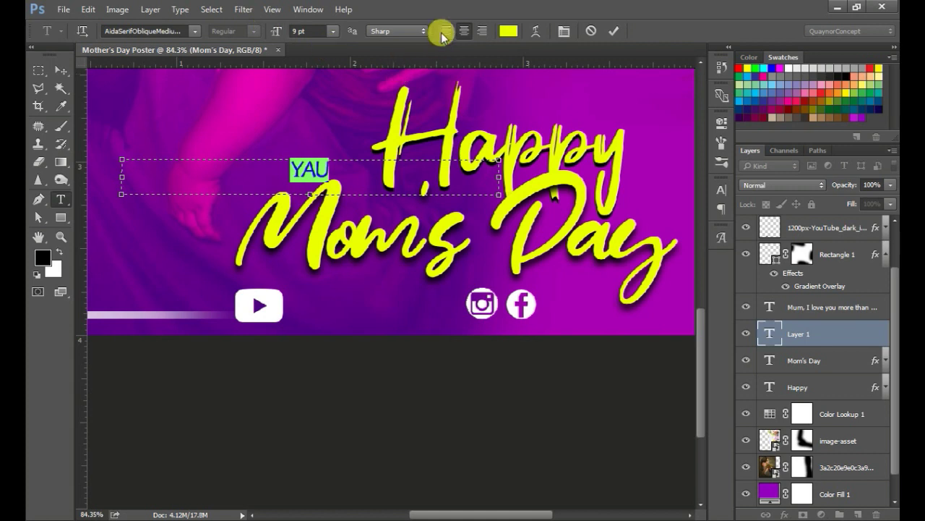
left_click(443, 32)
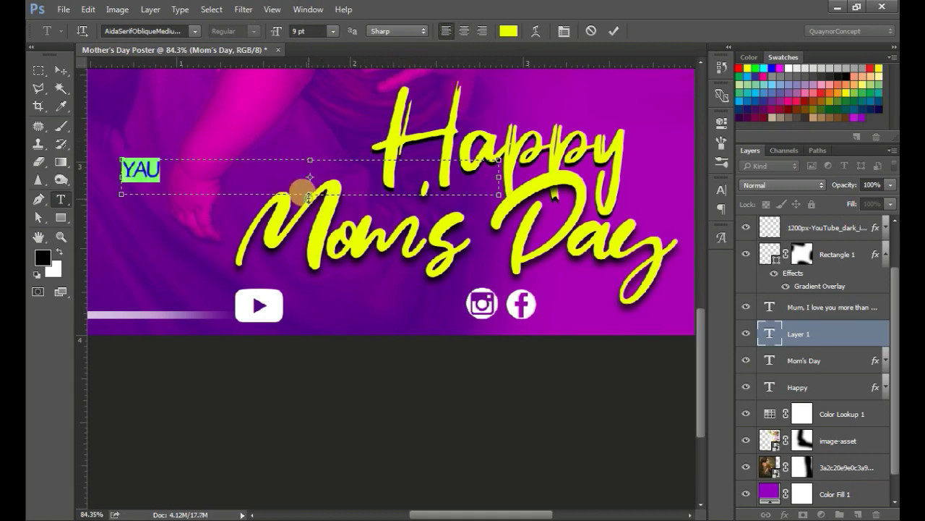
left_click_drag(309, 195, 309, 187)
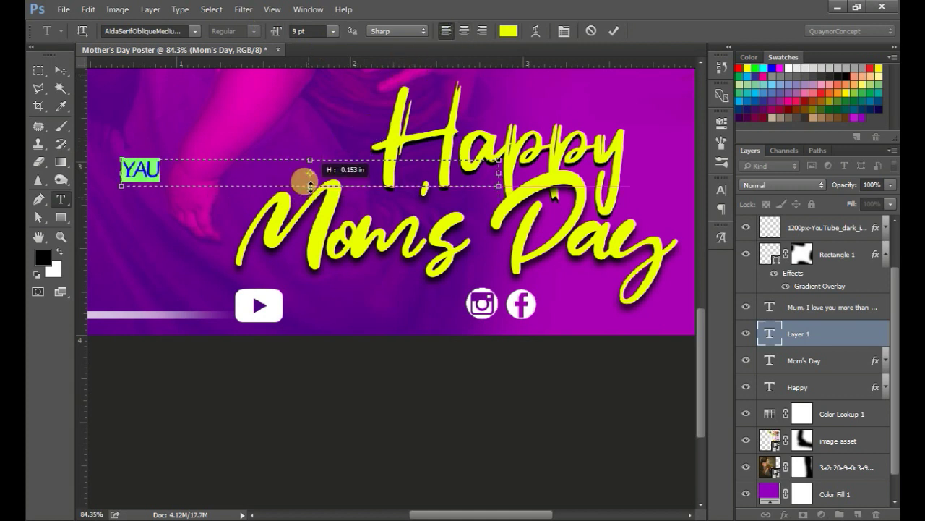
left_click(615, 33)
Place the label beside the YouTube icon and move its layer to the top.
key("v")
left_click_drag(163, 184, 192, 203)
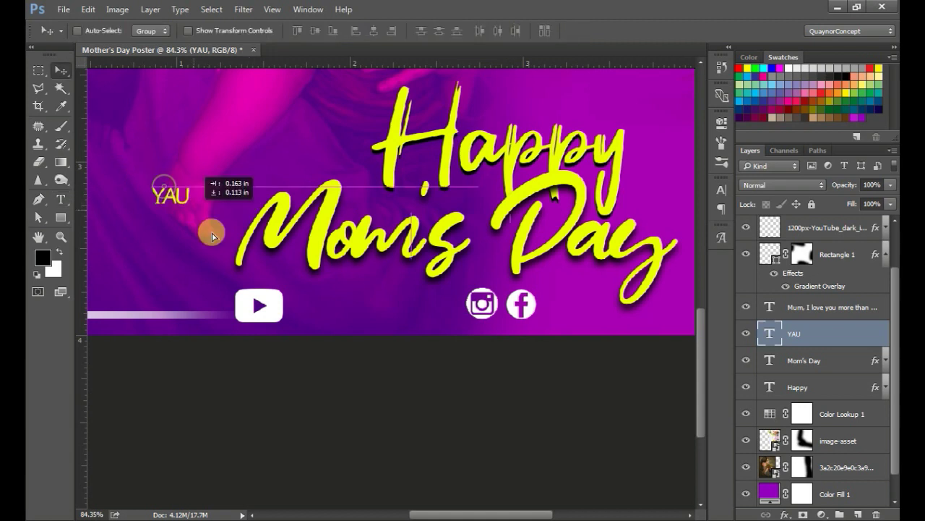
left_click_drag(214, 236, 334, 327)
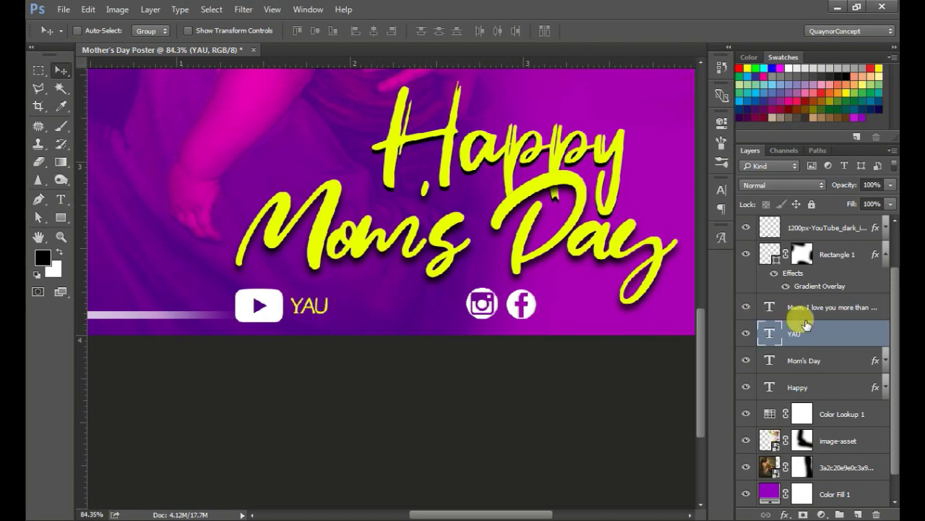
mouse_move(822, 334)
left_mouse_down()
mouse_move(840, 226)
mouse_move(825, 230)
left_mouse_up()
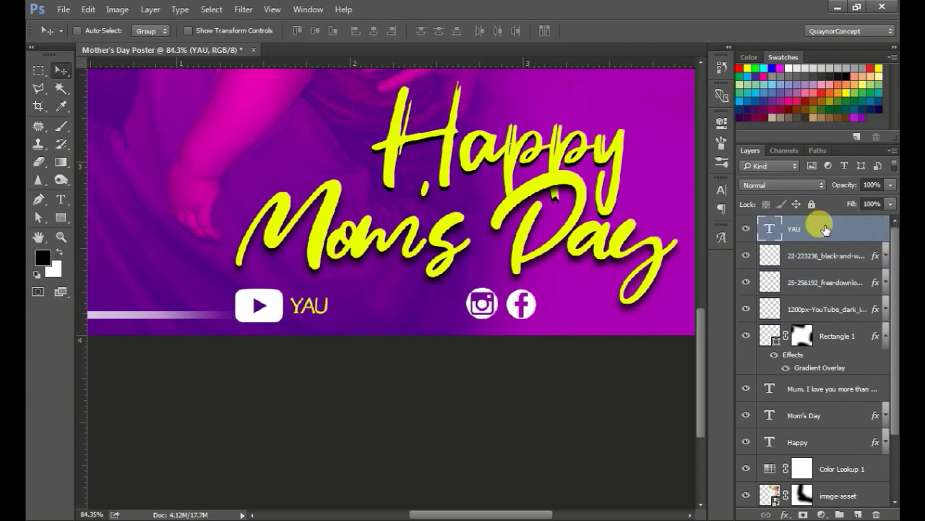
Expand the label into both social handles at 7 pt, widened and nudged slightly down.
key("t")
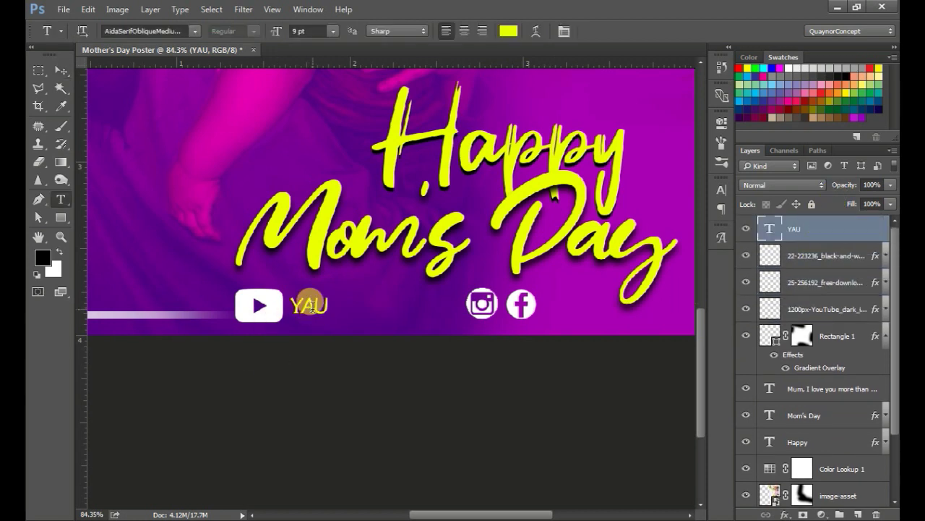
left_click(322, 305)
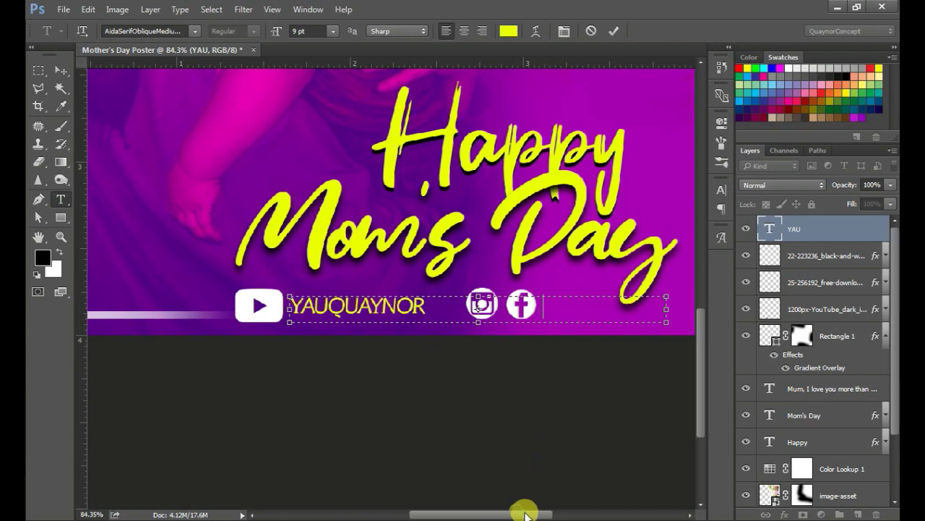
left_click_drag(526, 515, 551, 515)
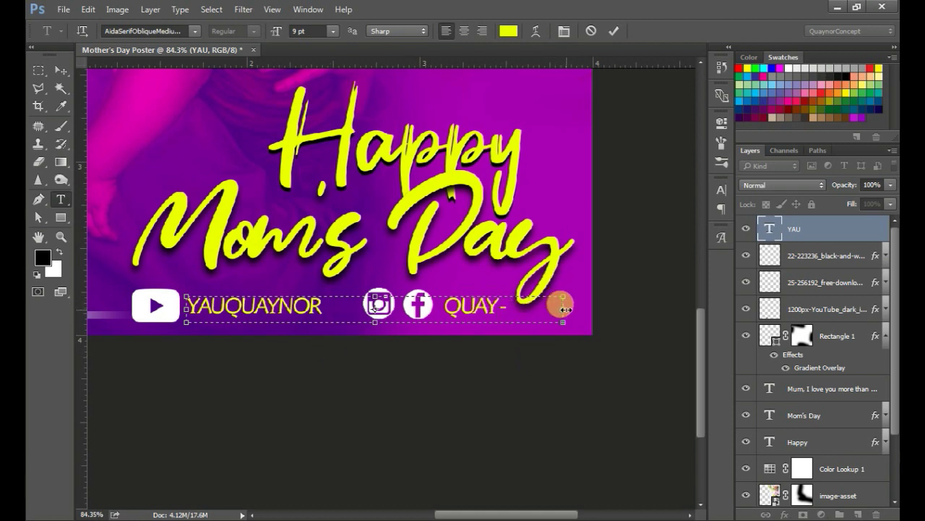
left_click_drag(565, 310, 622, 311)
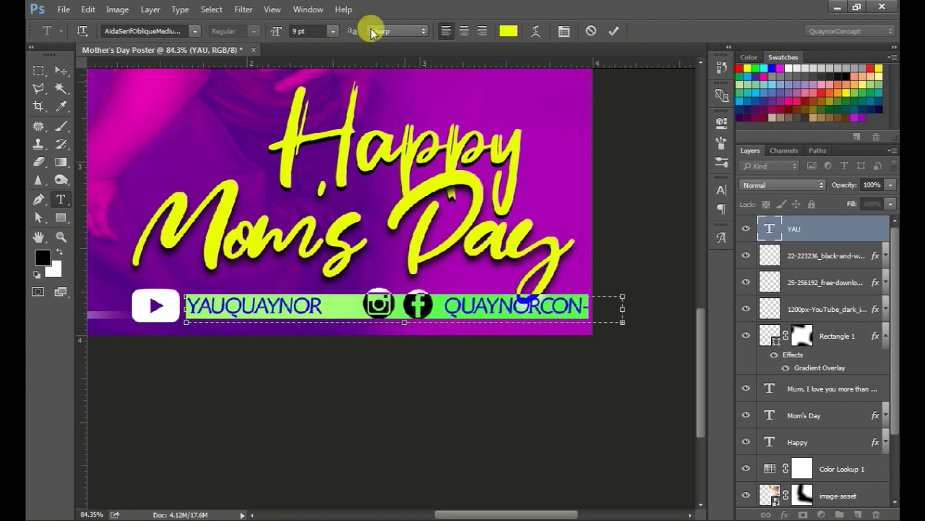
left_click_drag(280, 33, 279, 33)
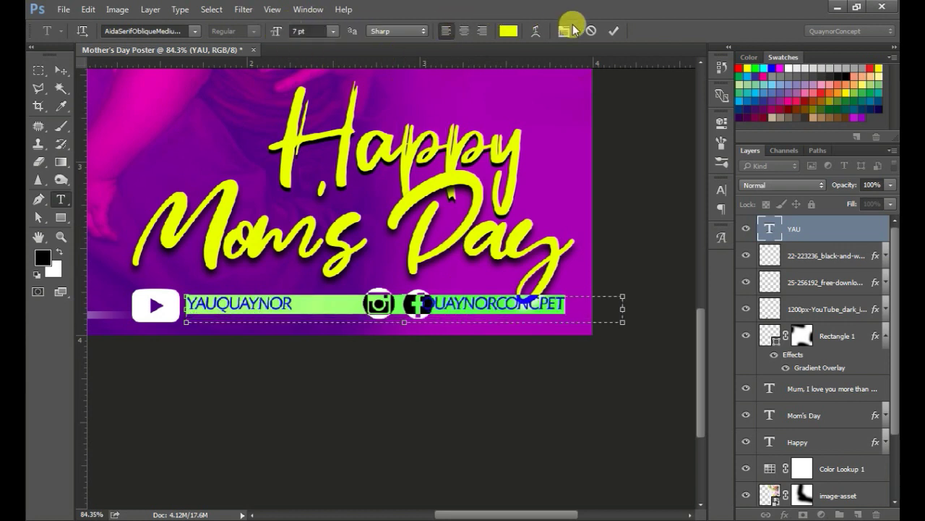
left_click(614, 30)
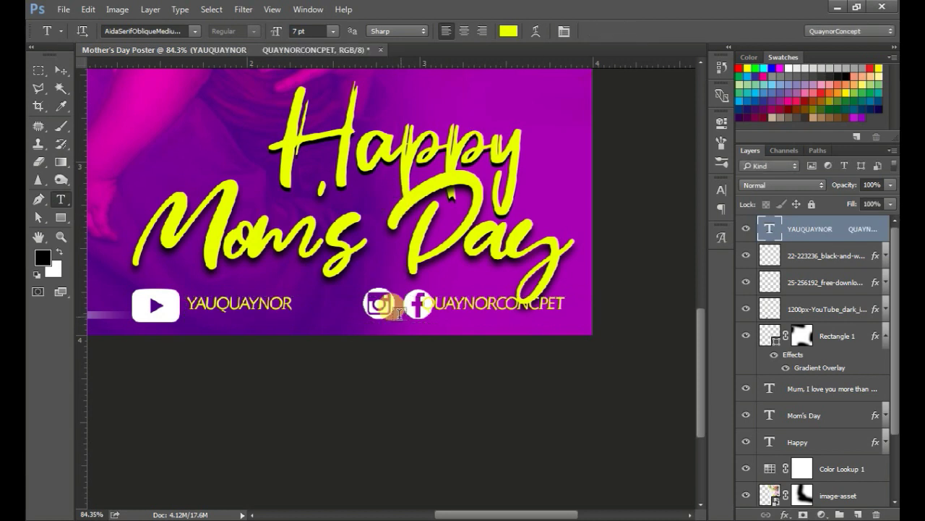
key("v")
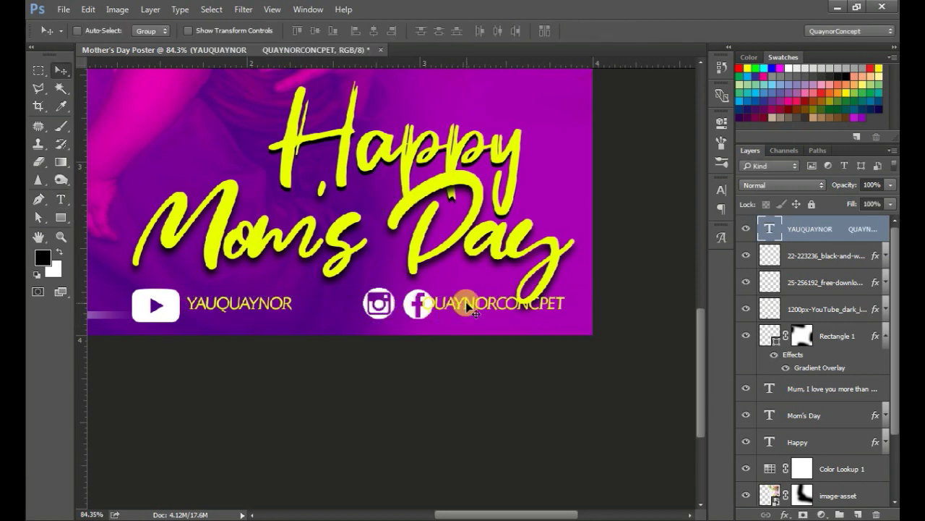
key("Down")
key("Down")
key("Down")
key("Down")
key("Down")
key("Down")
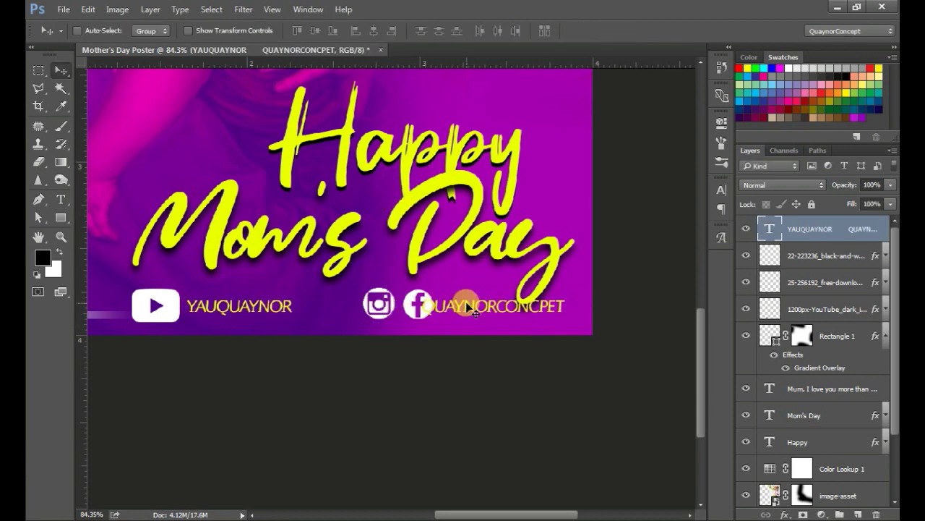
key("Down")
key("Down")
key("Down")
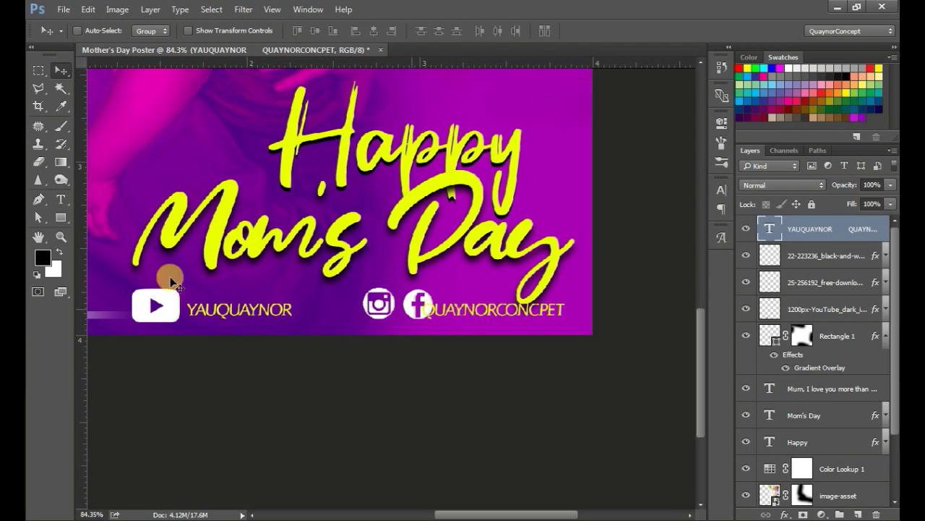
Group the YouTube, Instagram and Facebook icon layers into a group named Logo.
left_click(163, 318, "ctrl")
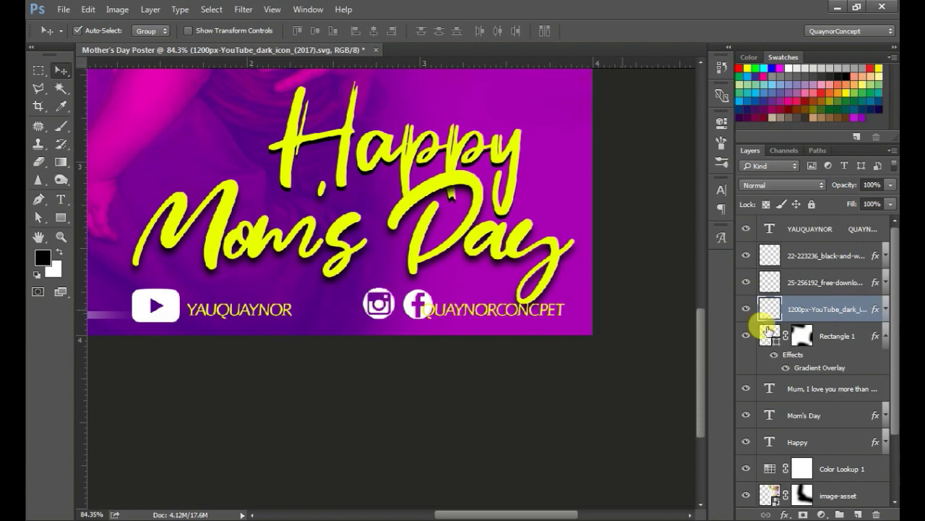
left_click(823, 257, "shift")
right_click(817, 256)
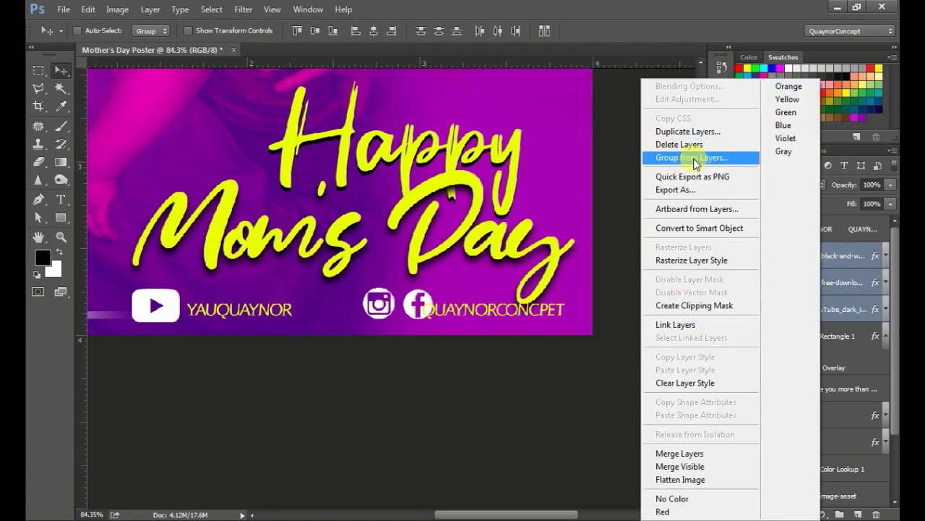
left_click(694, 157)
type("Logo")
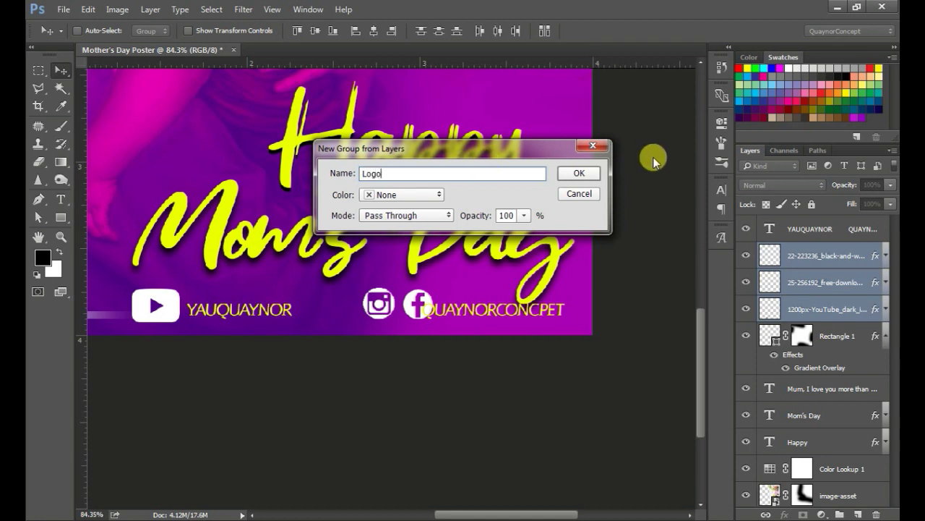
left_click(580, 174)
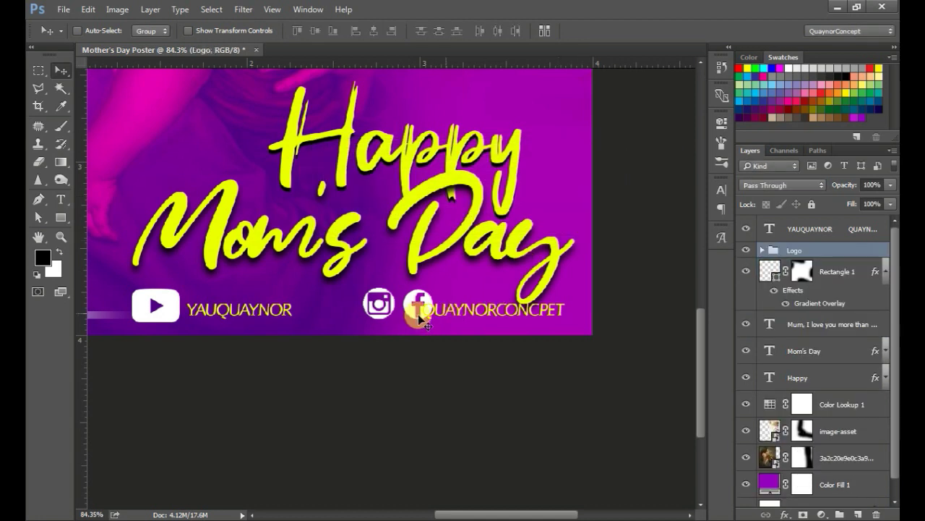
Scale the Logo group down to about 64%.
key("ctrl+t")
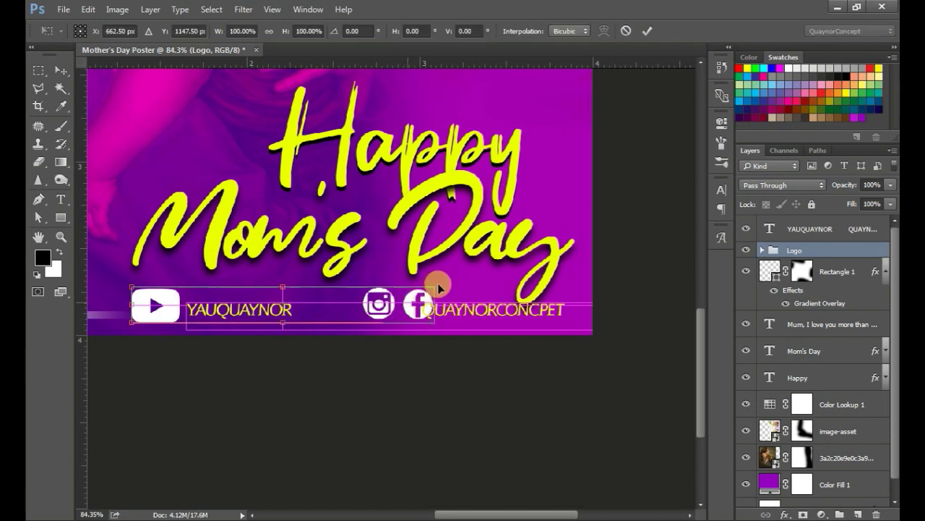
left_click_drag(434, 283, 372, 298)
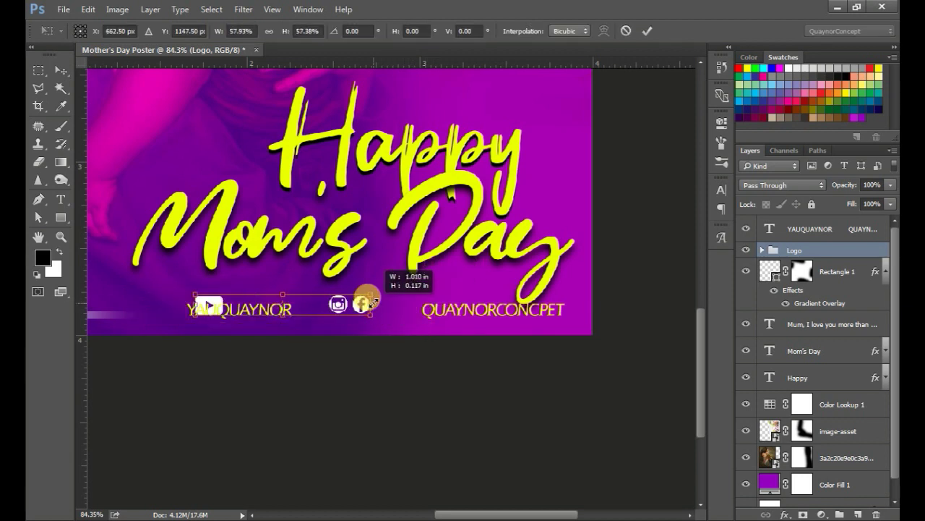
mouse_move(372, 298)
left_mouse_down()
mouse_move(384, 300)
mouse_move(300, 311)
left_mouse_up()
key("Return")
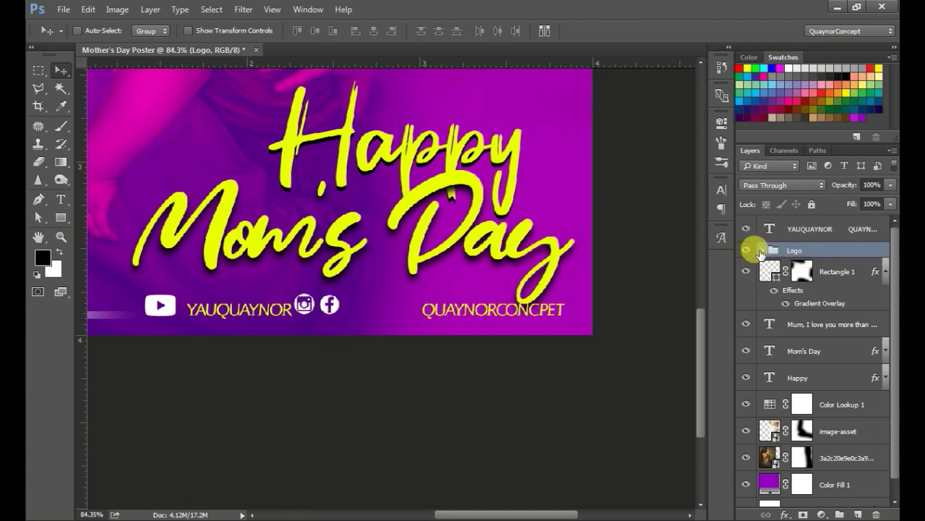
Shift the Instagram and Facebook icons in the Logo group right, leaving a gap after YAUQUAYNOR.
left_click(762, 250)
left_click(824, 272)
left_click(810, 297, "shift")
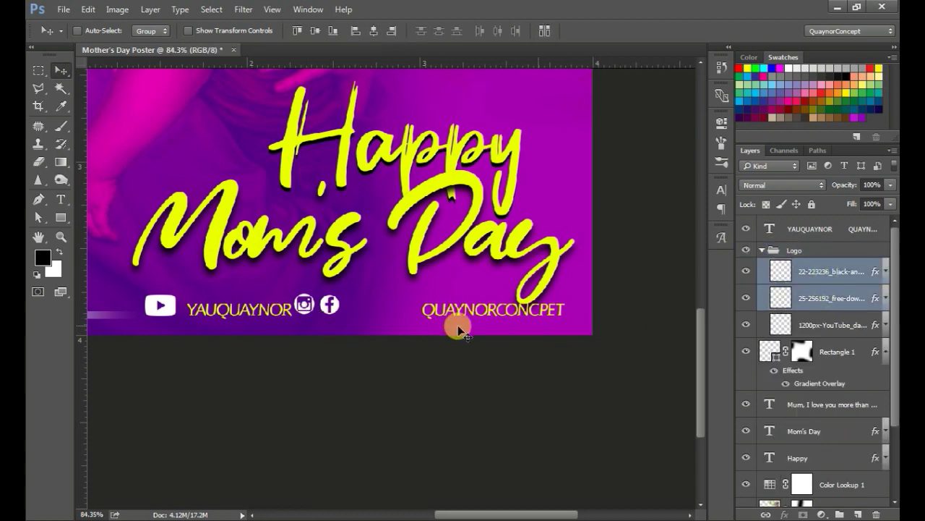
left_click_drag(305, 311, 333, 313)
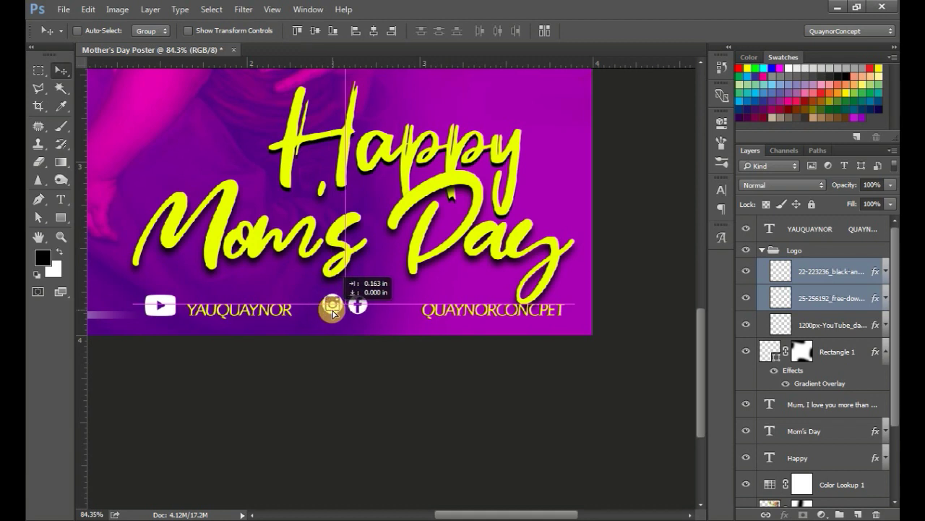
left_click_drag(333, 313, 334, 312)
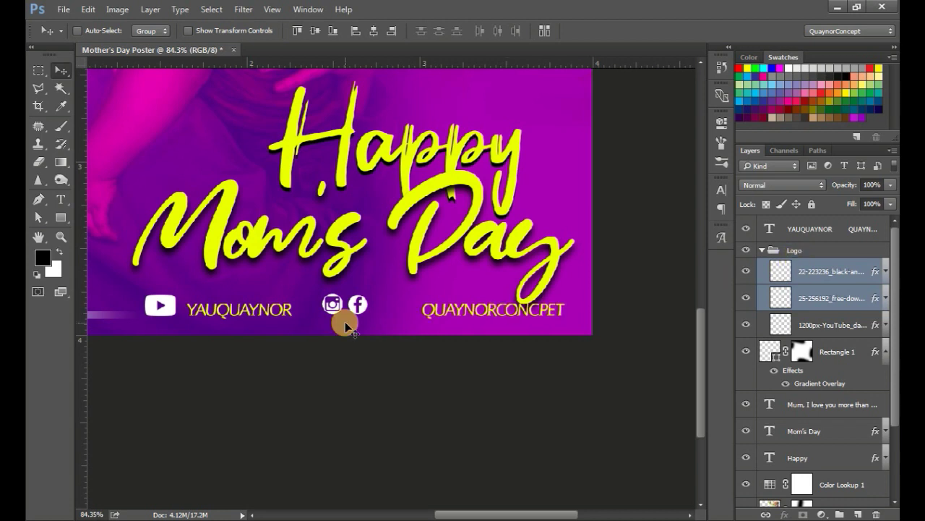
left_click_drag(352, 317, 346, 317)
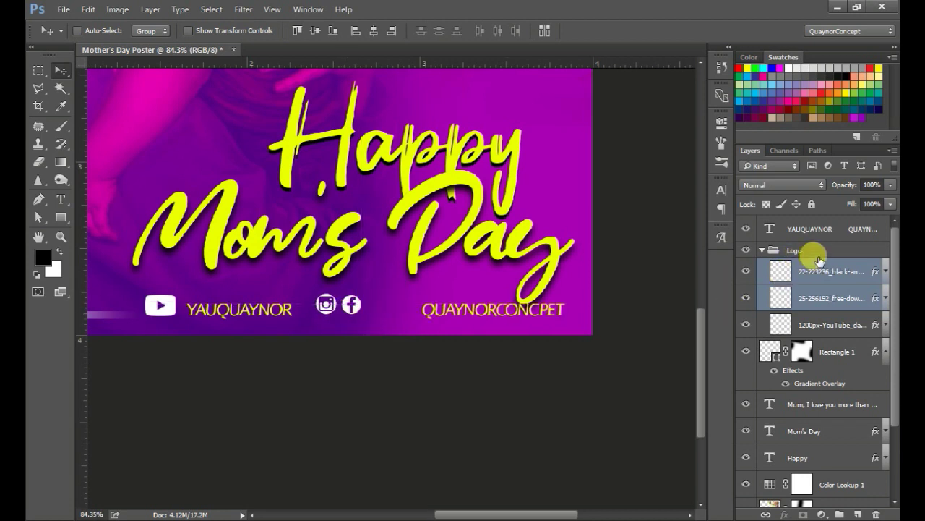
left_click(785, 249)
left_click(762, 250)
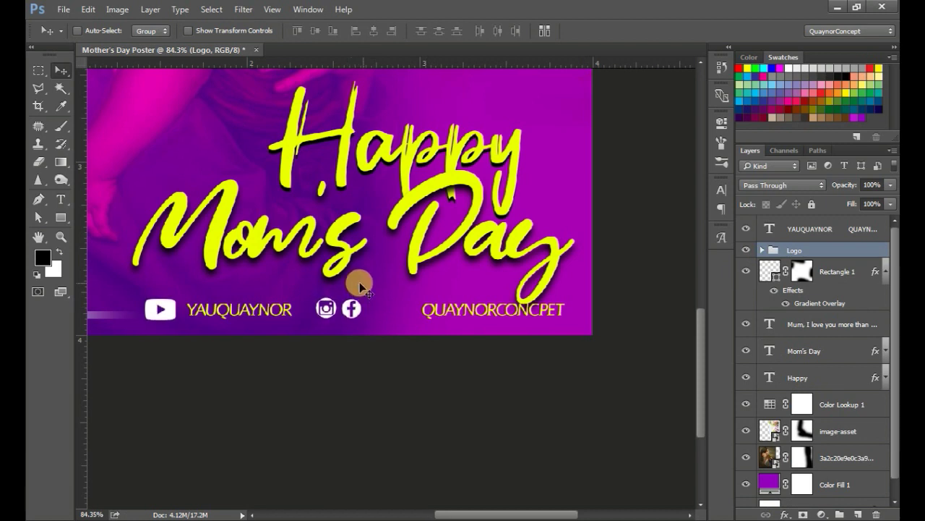
Delete the spaces before QUAYNORCONCPET so it sits right beside the Facebook icon.
key("t")
left_click(418, 310)
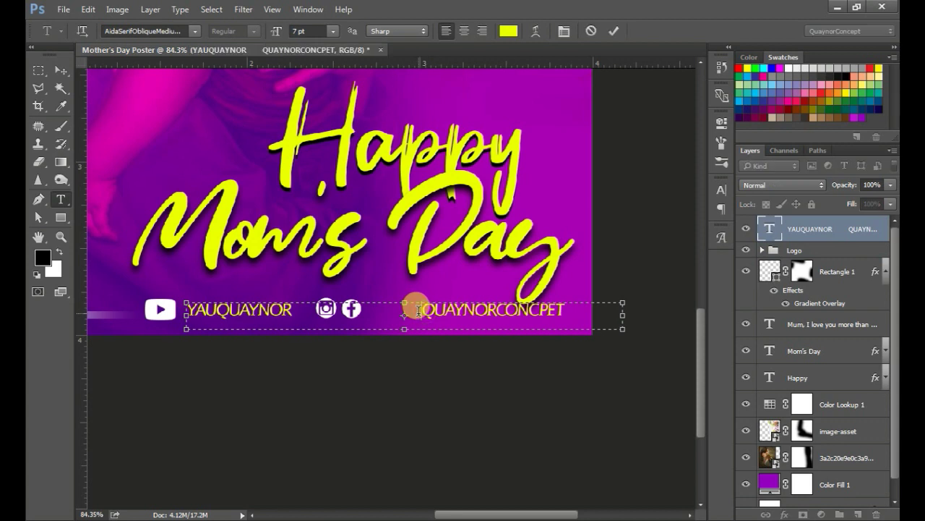
key("BackSpace")
key("BackSpace")
key("BackSpace")
key("BackSpace")
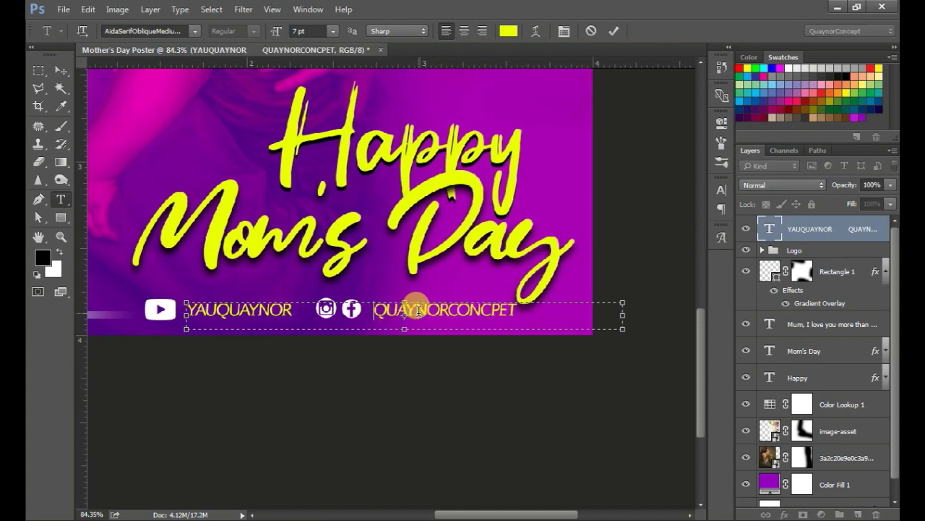
key("BackSpace")
key("BackSpace")
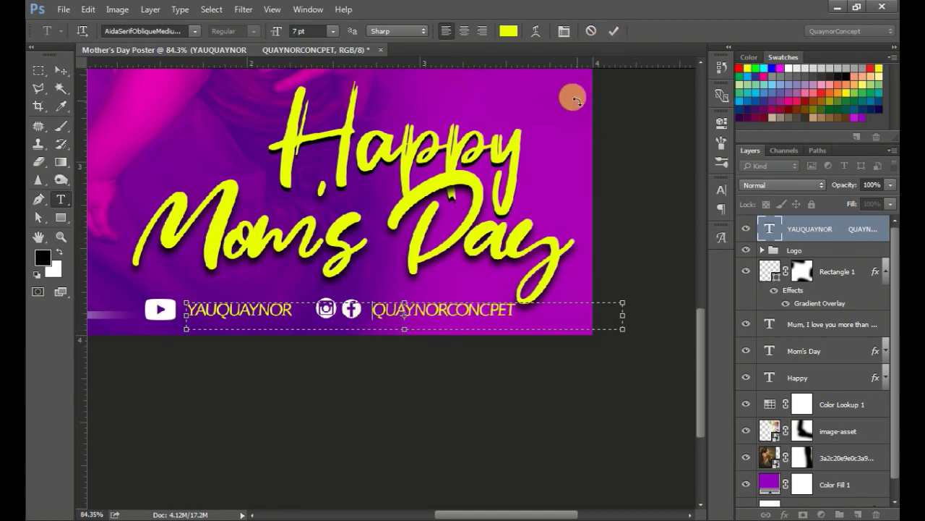
Set all the handle text to white (ffffff) and commit the edit.
key("ctrl+a")
left_click(508, 31)
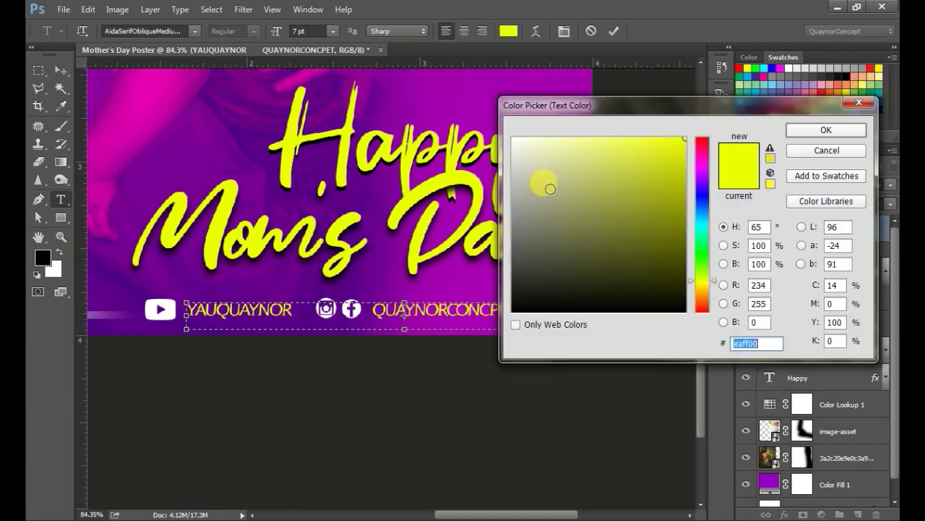
left_click_drag(543, 181, 484, 121)
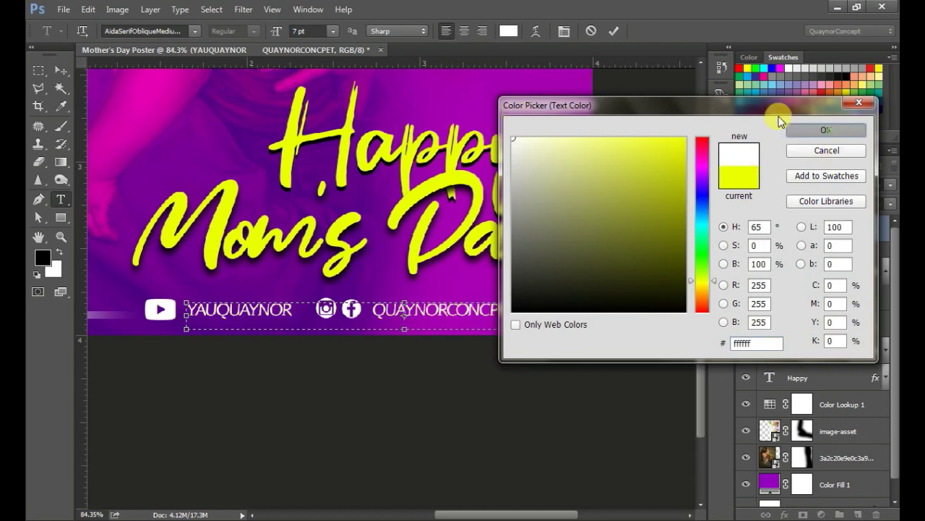
left_click(810, 130)
left_click(614, 32)
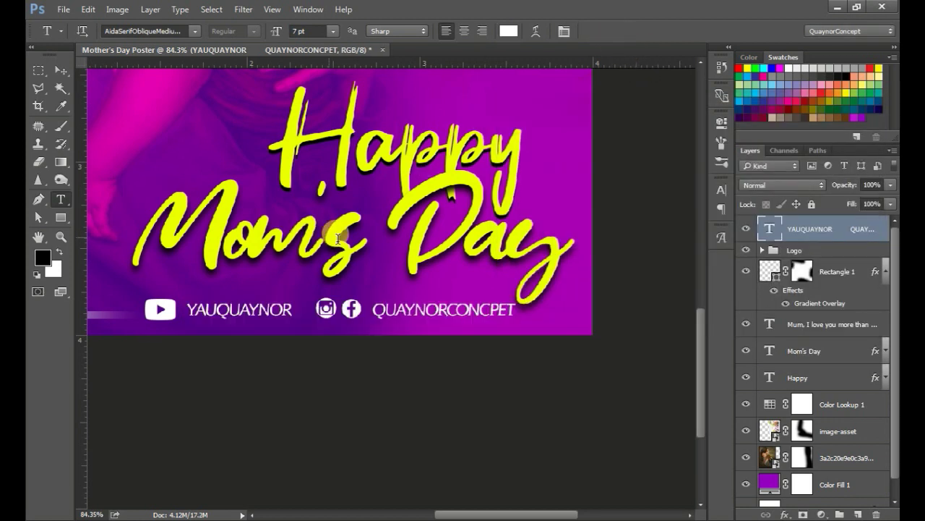
Nudge the social handle text layer two steps left.
left_click(62, 71)
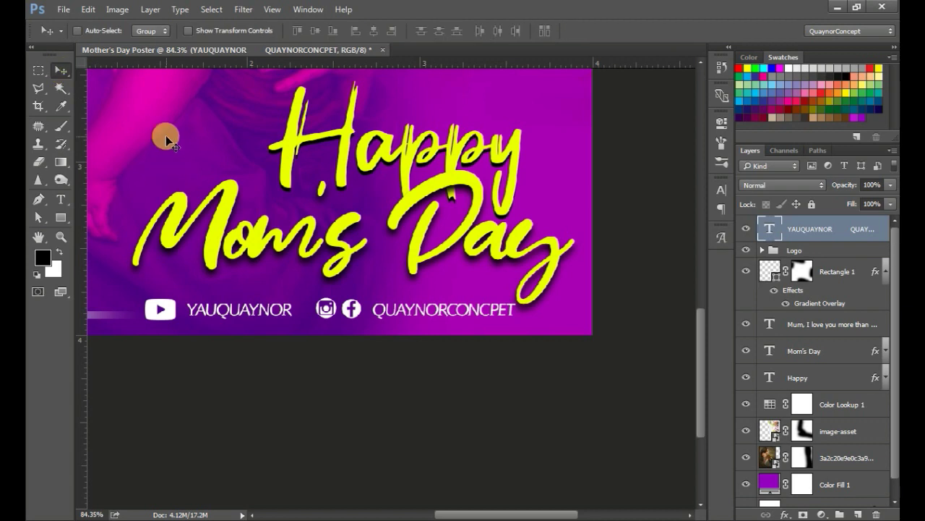
key("Left")
key("Left")
key("Left")
key("Left")
key("Left")
key("Left")
key("Left")
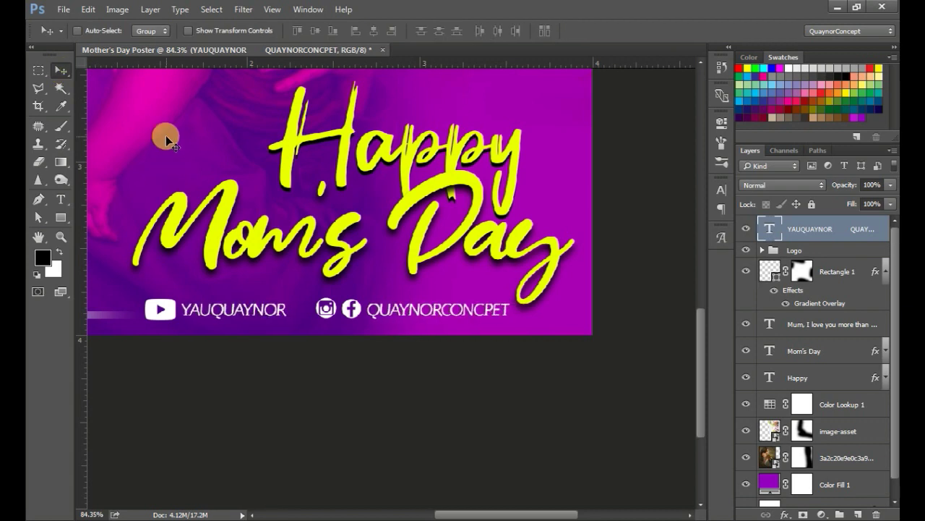
key("Left")
key("Left")
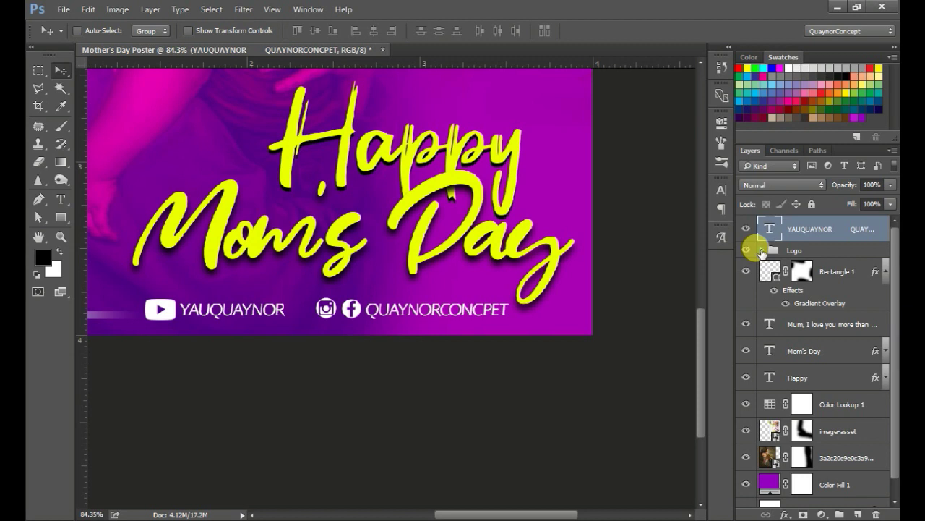
Set the Instagram icon snugly against the Facebook icon and view the whole poster.
left_click(761, 250)
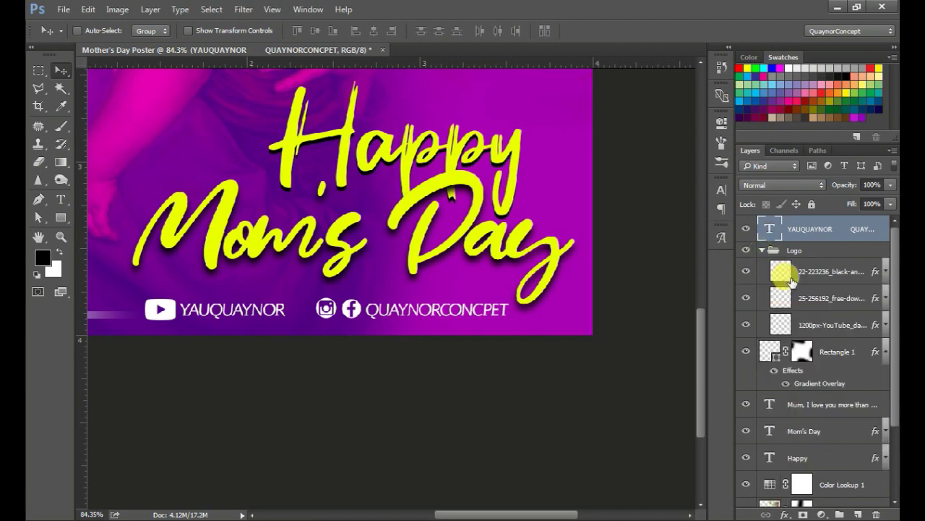
left_click(747, 298)
left_click(812, 296)
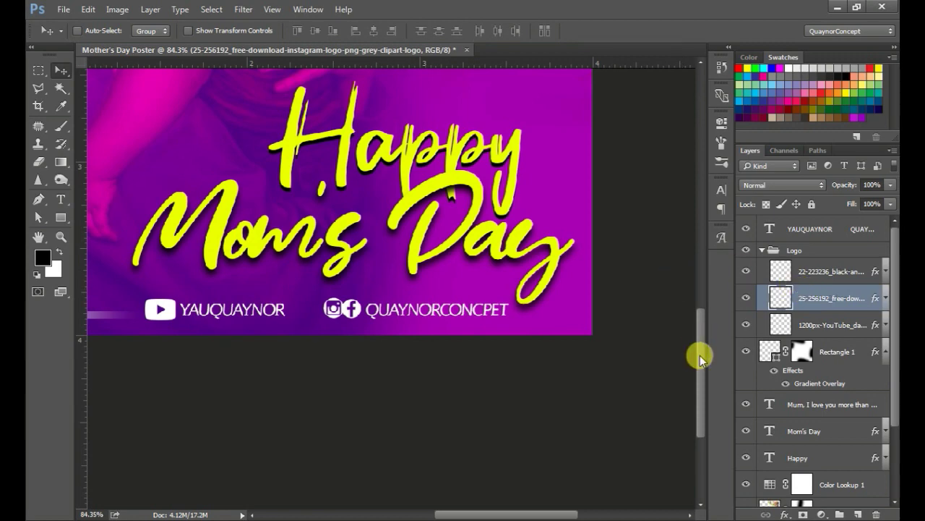
left_click_drag(698, 355, 697, 303)
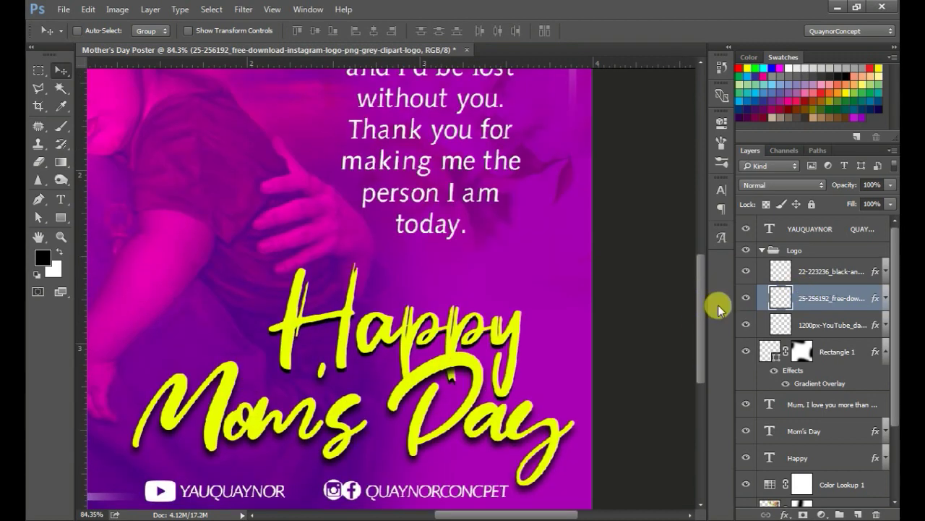
key("ctrl+0")
key("ctrl+minus")
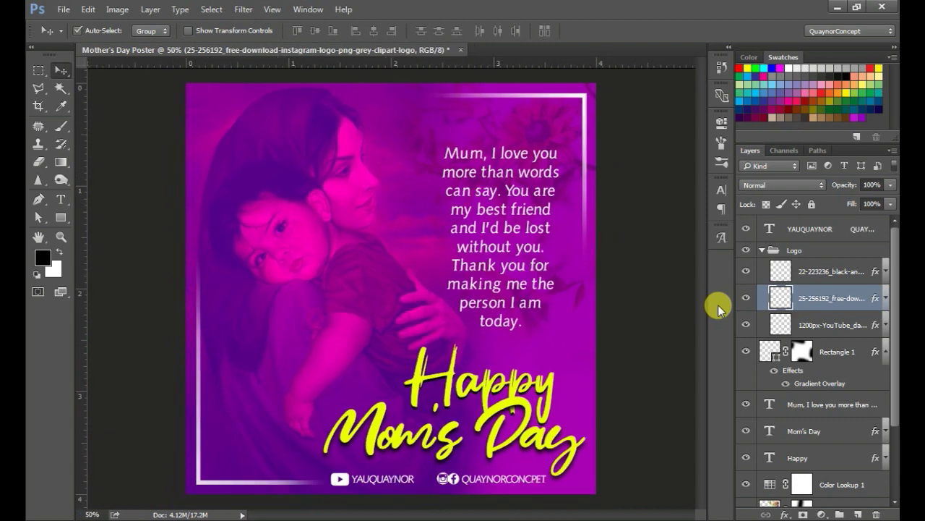
left_click(763, 249)
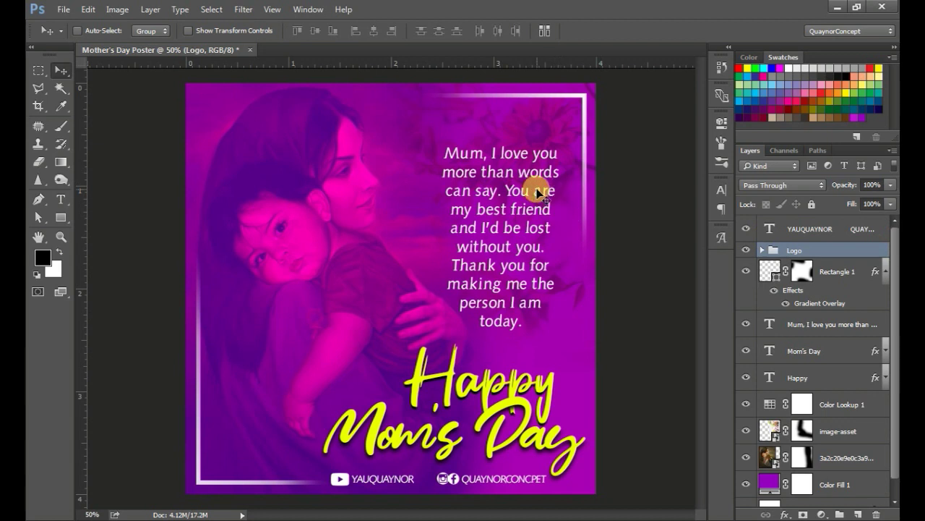
Hide the mother-and-child photo layer and return to the Mother's Day Images folder.
left_click(831, 457)
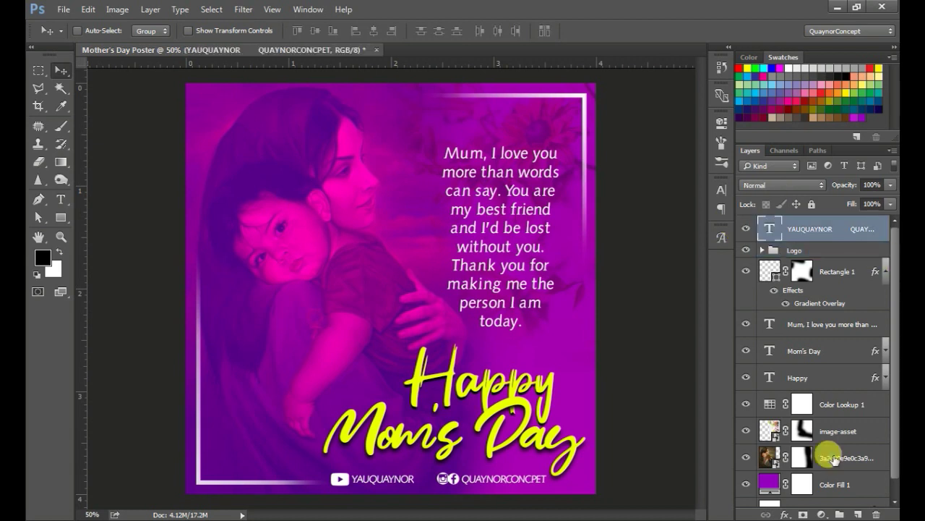
left_click(745, 458)
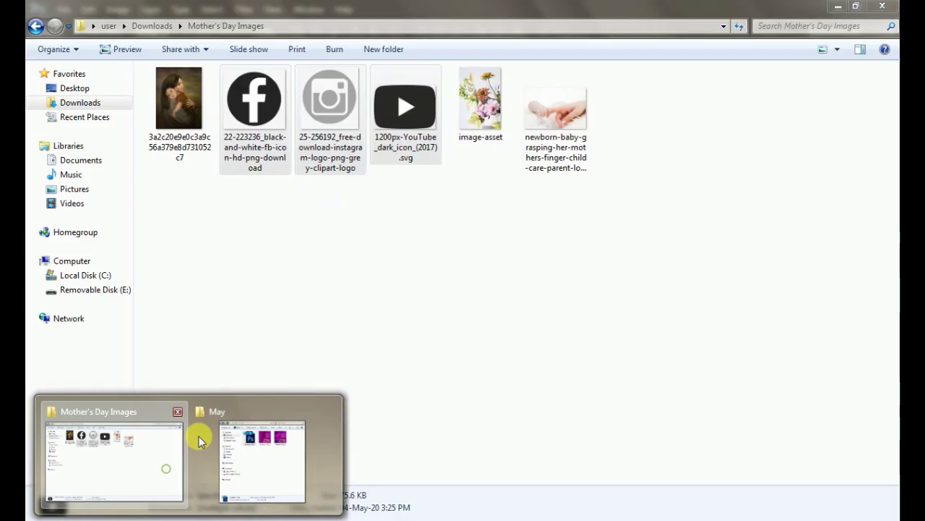
left_click(165, 470)
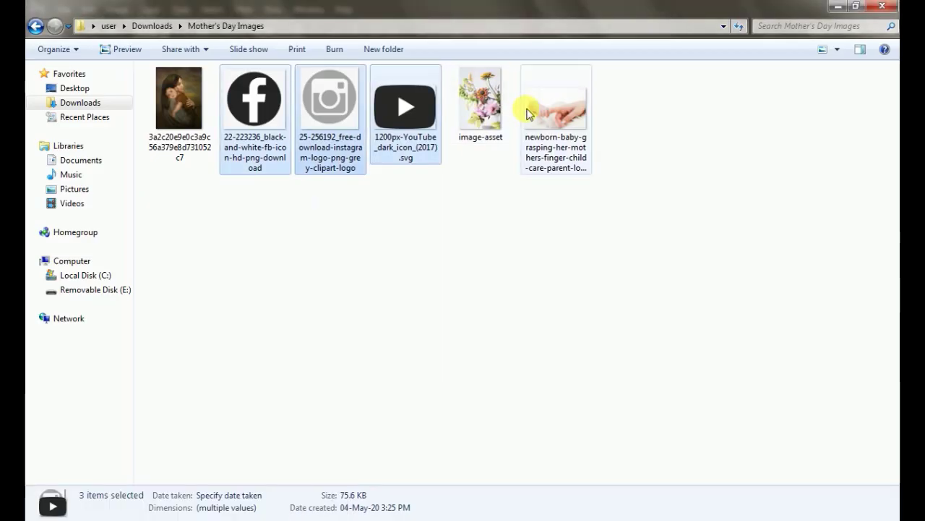
Drag the newborn-baby JPEG from Explorer onto the Photoshop poster canvas.
left_click(555, 109)
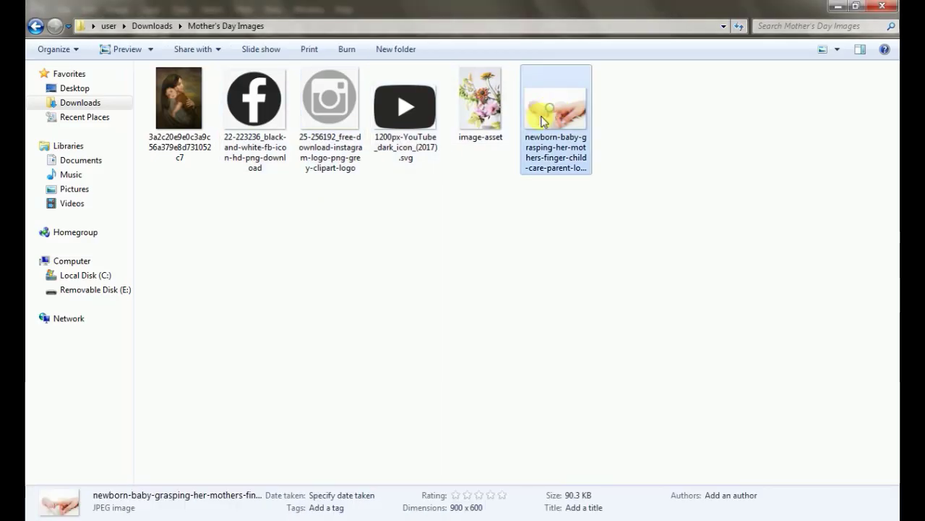
mouse_move(544, 121)
left_mouse_down()
mouse_move(287, 370)
mouse_move(333, 266)
mouse_move(337, 280)
left_mouse_up()
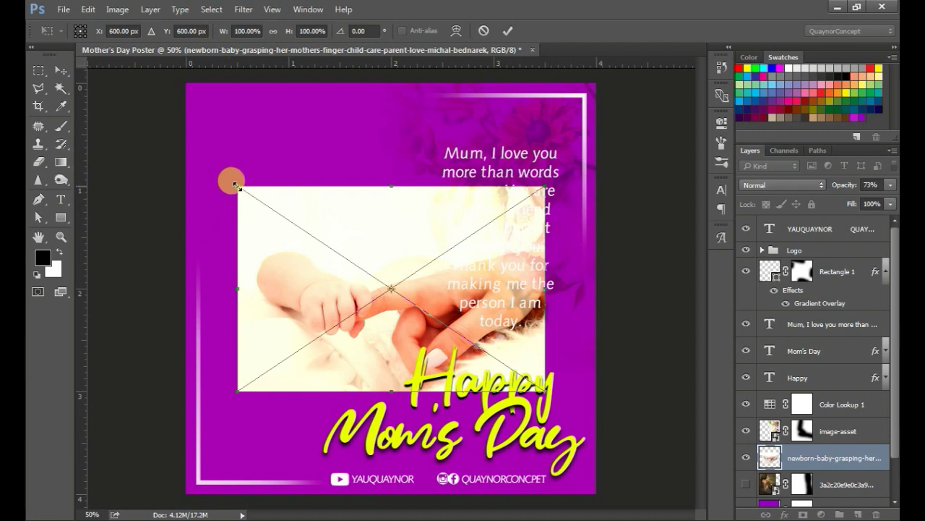
Enlarge the placed baby-hand photo to about 116%, tilt it steeply, and commit.
left_click_drag(235, 185, 178, 161)
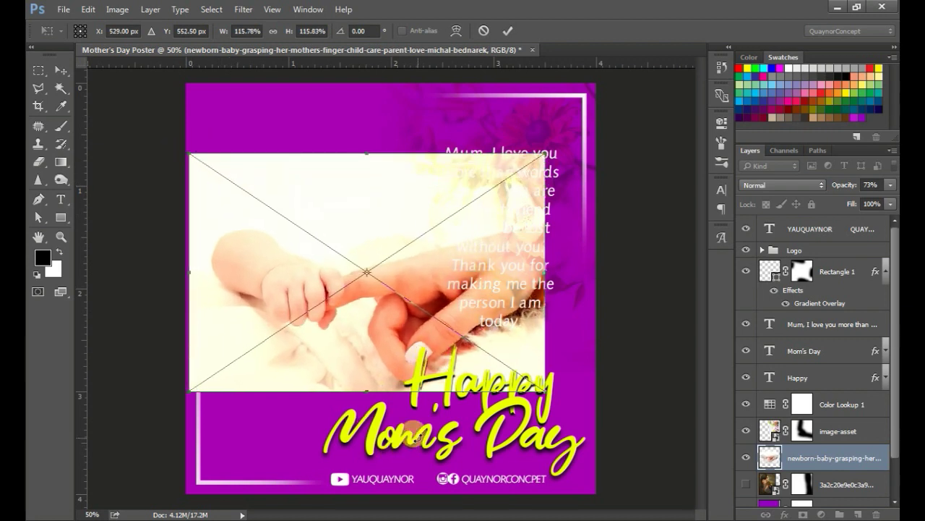
mouse_move(416, 437)
left_mouse_down()
mouse_move(414, 279)
mouse_move(306, 244)
mouse_move(340, 231)
mouse_move(379, 268)
mouse_move(390, 260)
left_mouse_up()
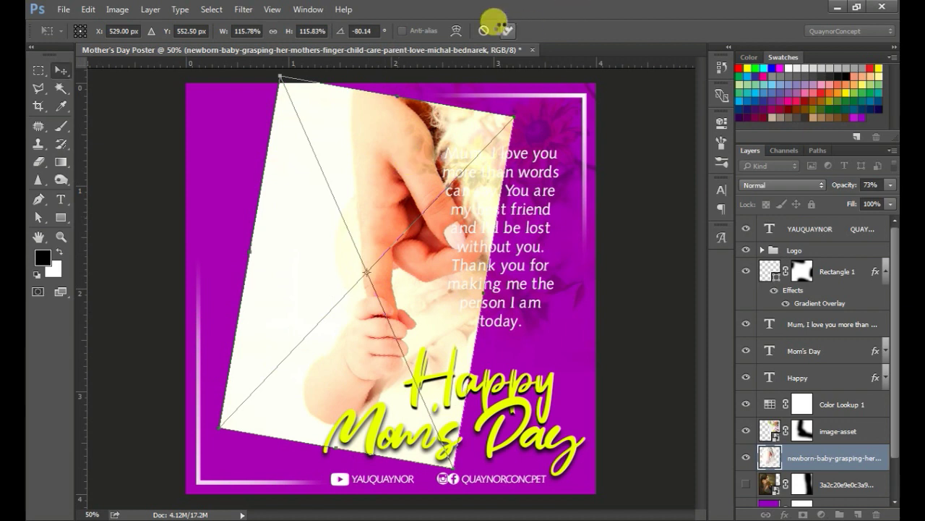
left_click(506, 31)
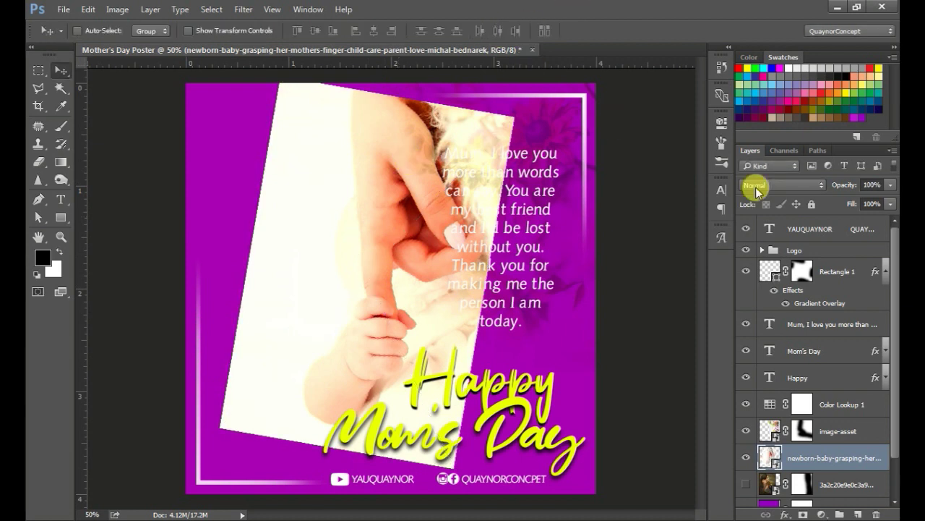
Try Overlay, shift the baby photo left and down, then switch its blend mode to Multiply.
left_click(780, 185)
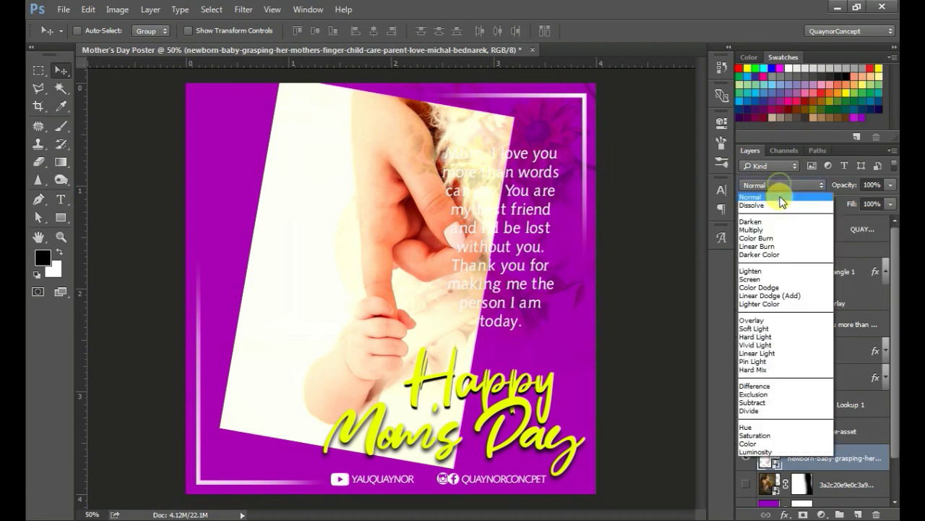
left_click(752, 319)
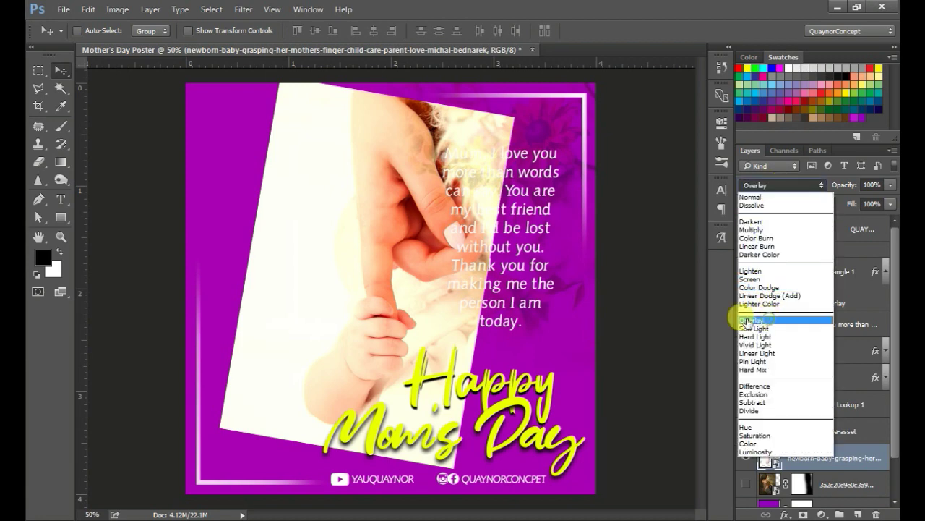
left_click_drag(367, 298, 306, 308)
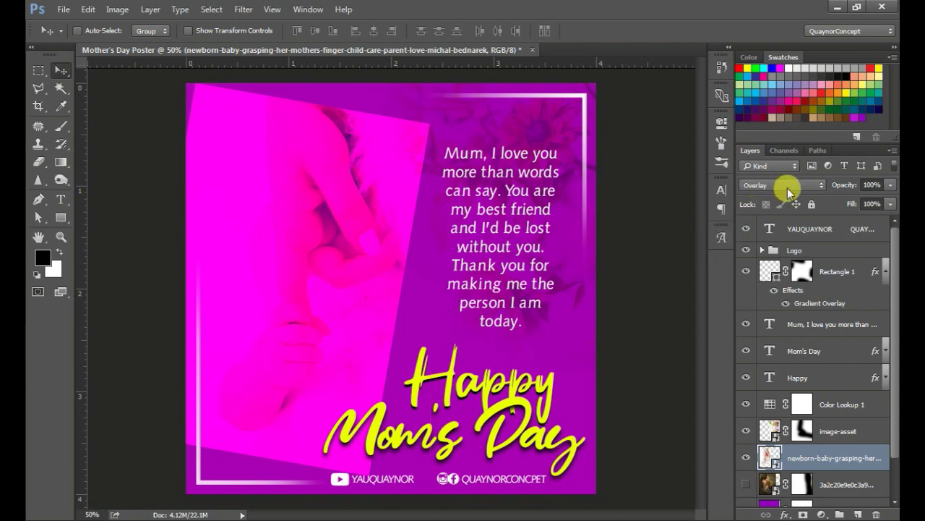
left_click(787, 186)
left_click(785, 229)
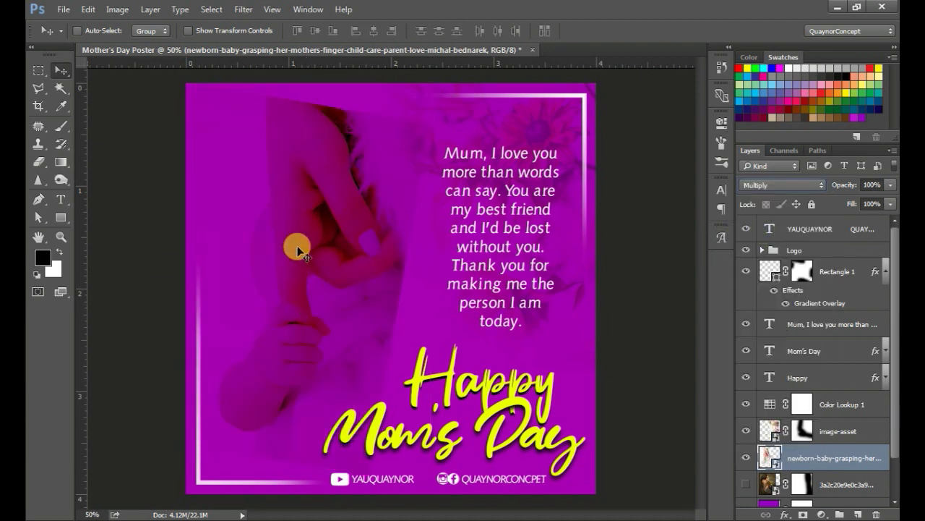
Transform the baby photo to about 150% scale and roughly -75° rotation, shifted left and down.
key("ctrl+t")
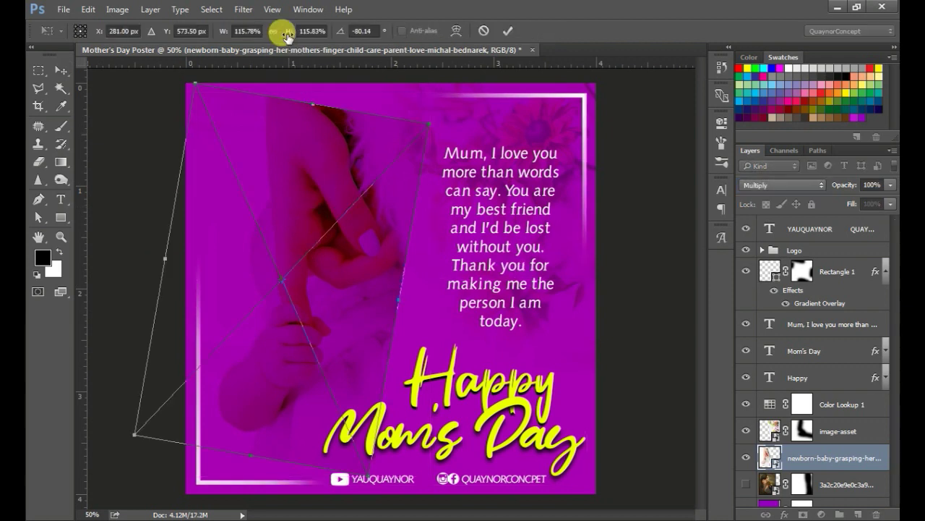
left_click_drag(429, 125, 492, 86)
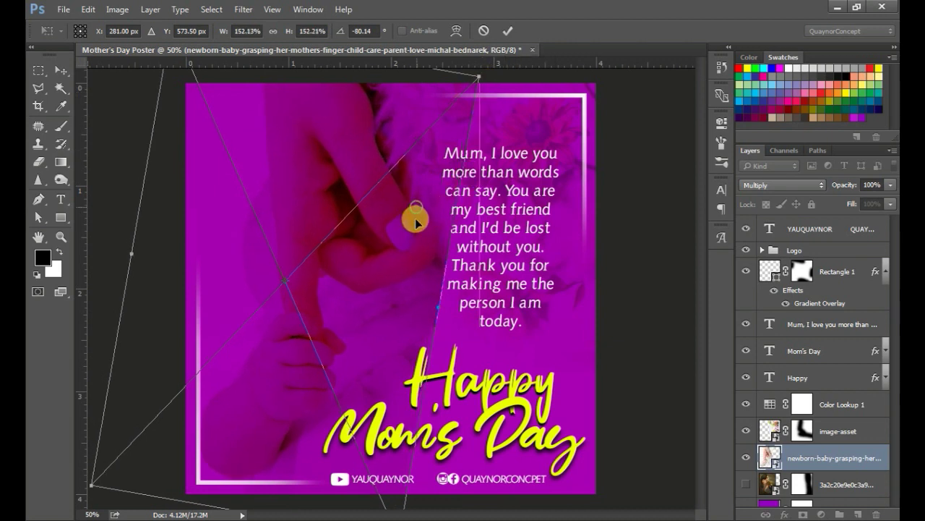
mouse_move(413, 211)
left_mouse_down()
mouse_move(408, 220)
mouse_move(424, 210)
left_mouse_up()
mouse_move(470, 84)
left_mouse_down()
mouse_move(466, 99)
mouse_move(451, 103)
left_mouse_up()
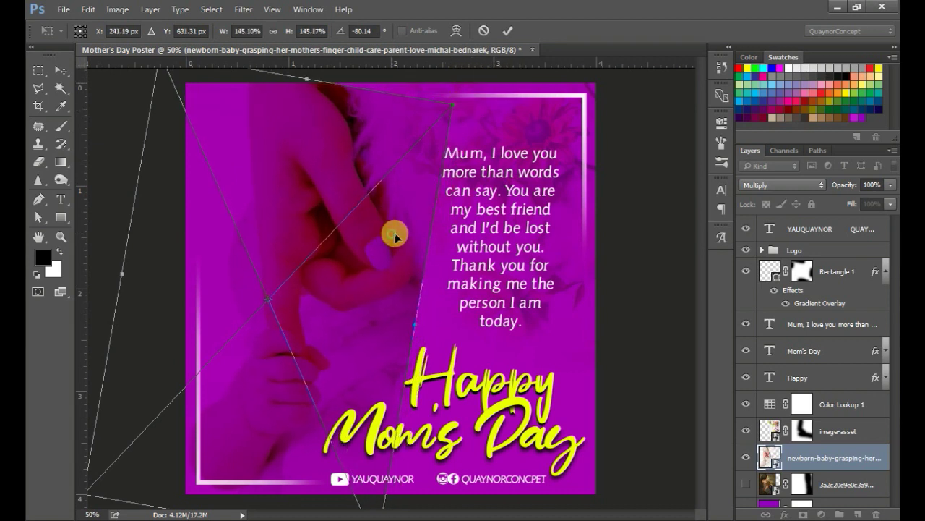
left_click_drag(393, 233, 395, 237)
left_click_drag(496, 134, 522, 155)
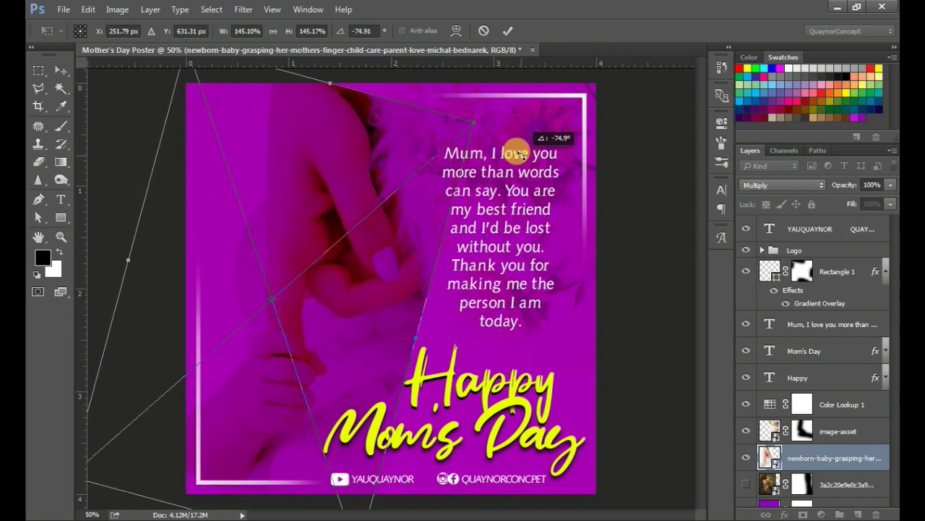
left_click_drag(475, 120, 489, 110)
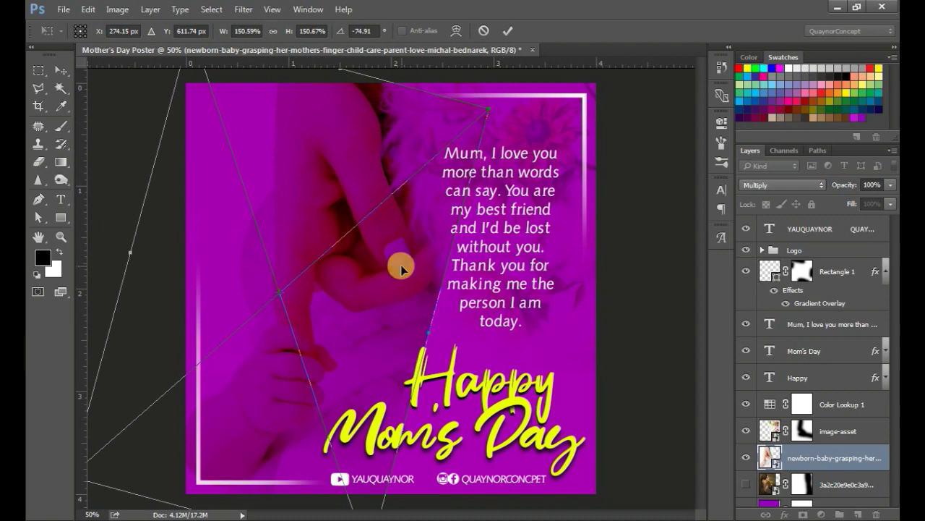
left_click_drag(402, 266, 398, 270)
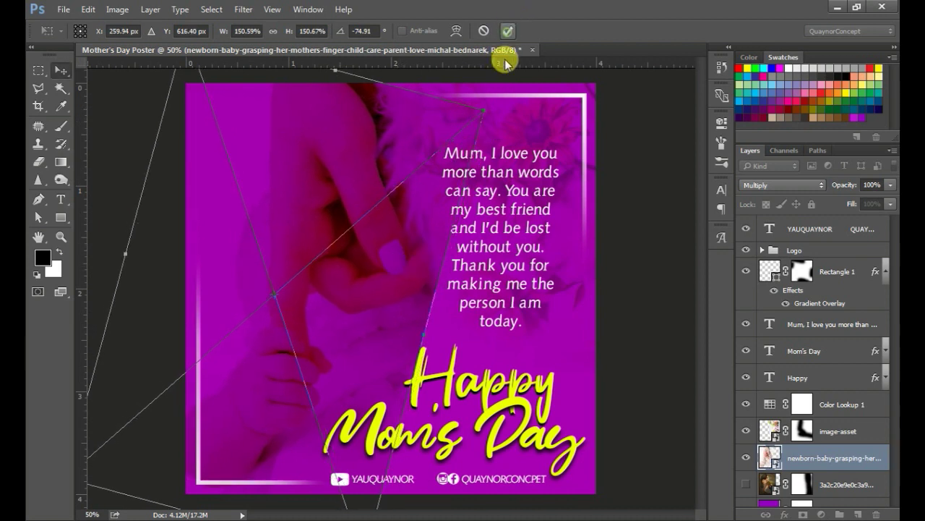
key("Return")
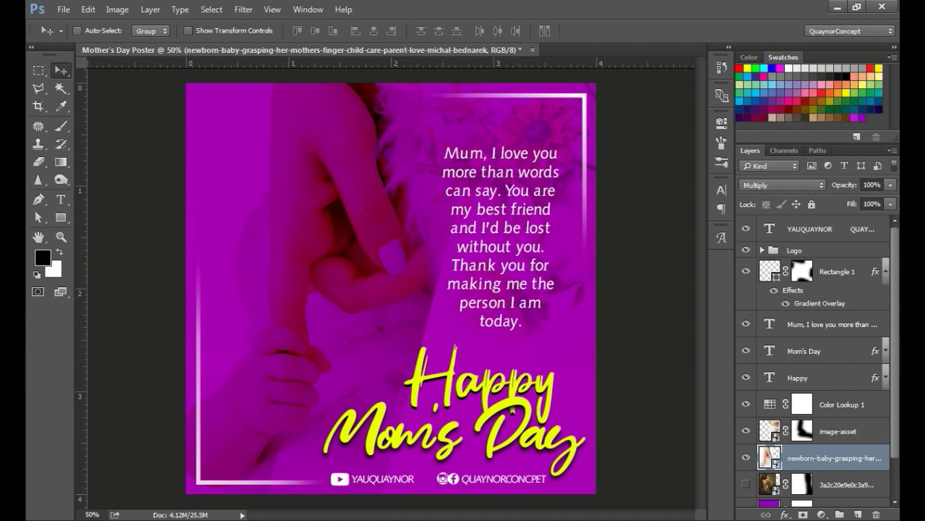
Add a layer mask to the baby photo and paint out its left side in black.
left_click(803, 514)
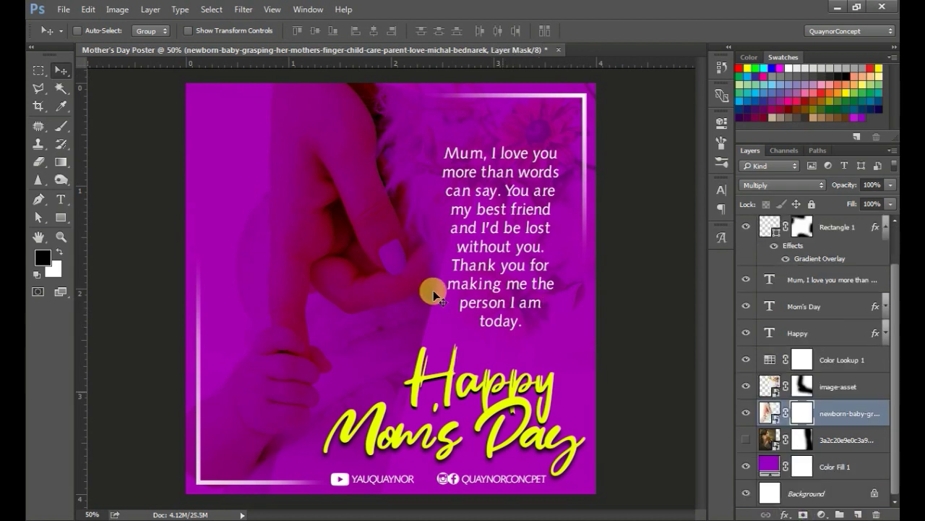
left_click(62, 126)
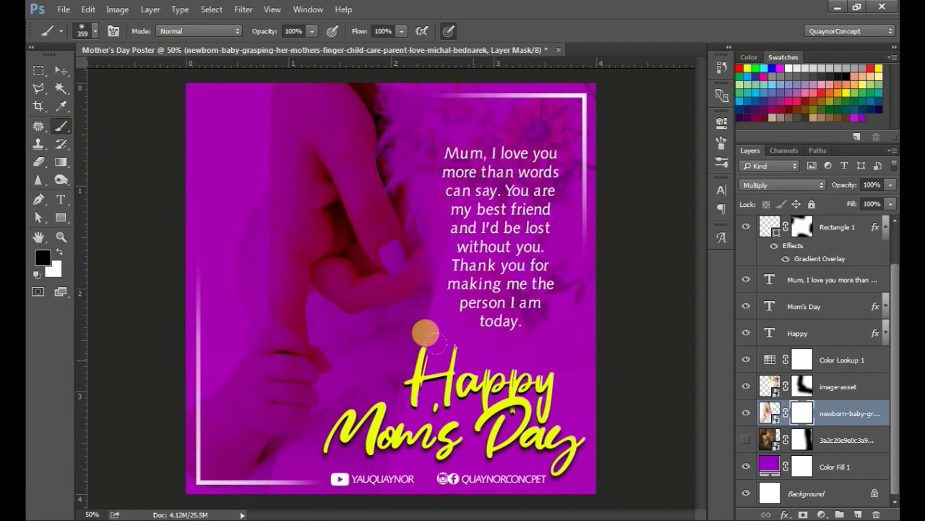
left_click_drag(424, 271, 365, 420)
left_click_drag(405, 324, 344, 442)
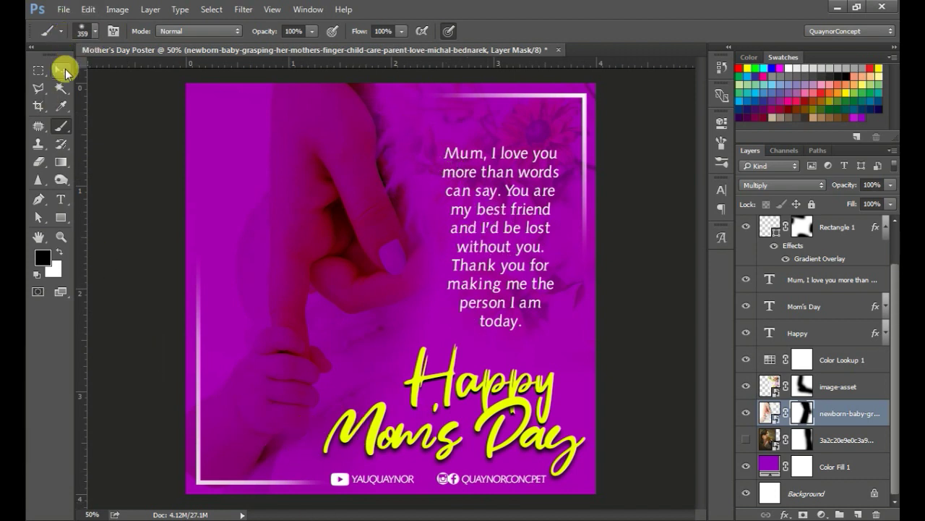
left_click(63, 69)
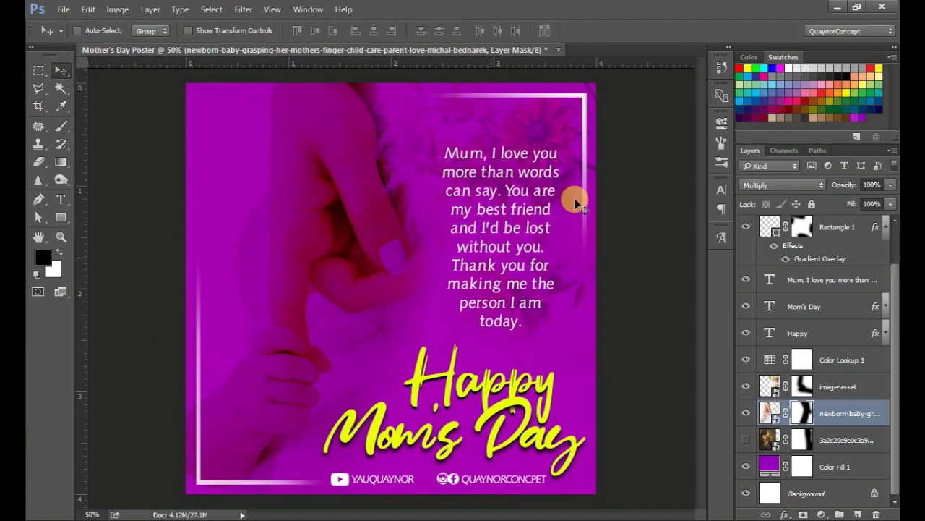
Duplicate the image-asset layer, move the copy left, and flip it horizontally.
left_click(810, 386)
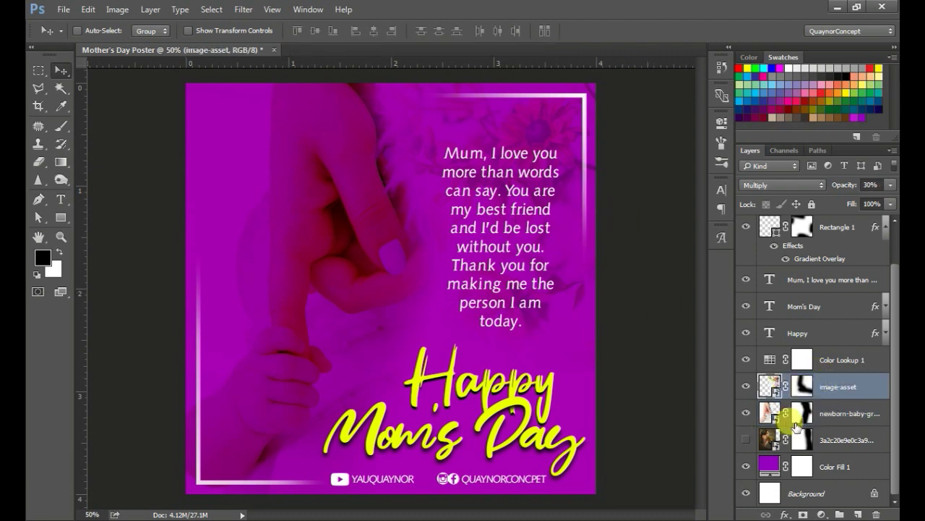
left_click_drag(824, 386, 857, 513)
left_click_drag(539, 193, 304, 248)
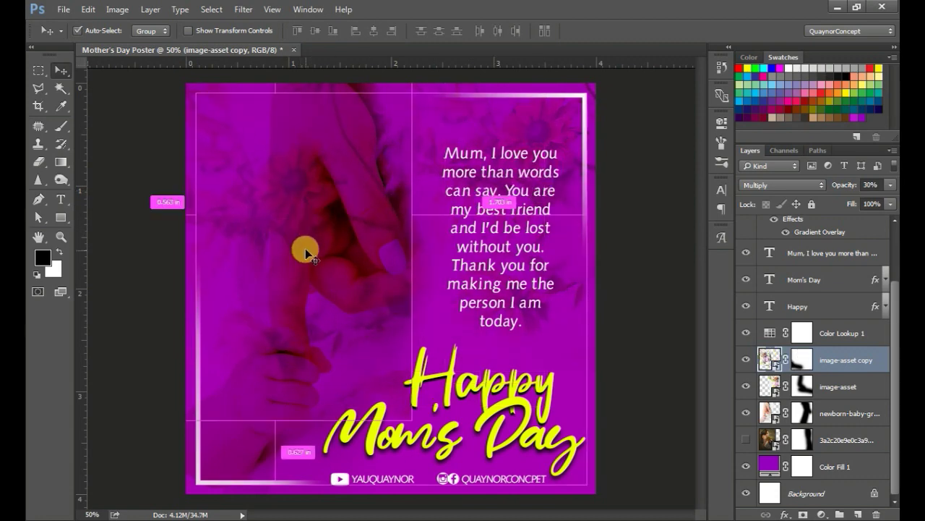
key("ctrl+t")
right_click(349, 186)
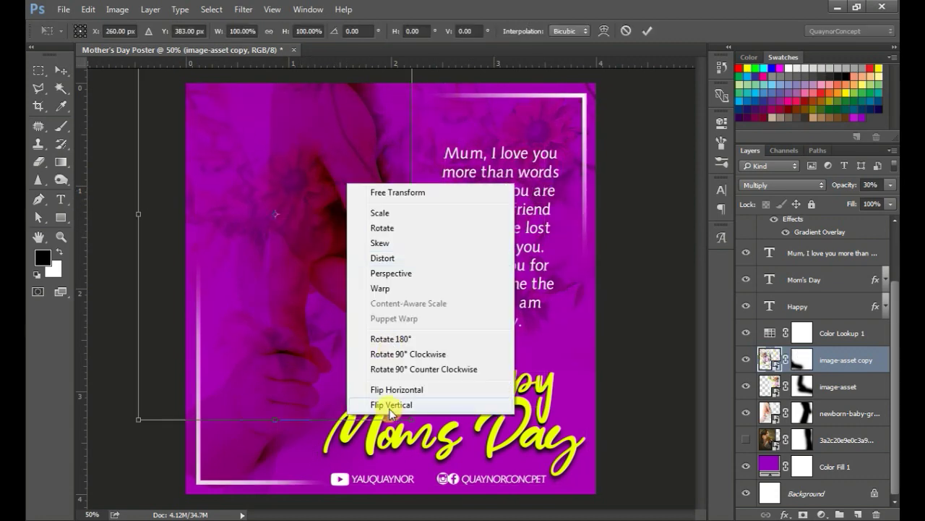
left_click(393, 390)
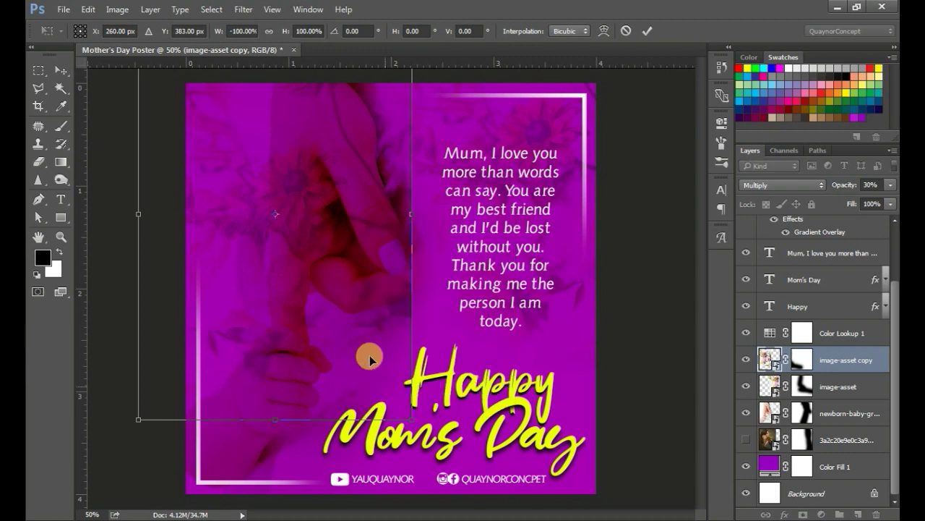
Position the flipped copy over the poster's left side, tilt it about -8°, and commit.
right_click(353, 316)
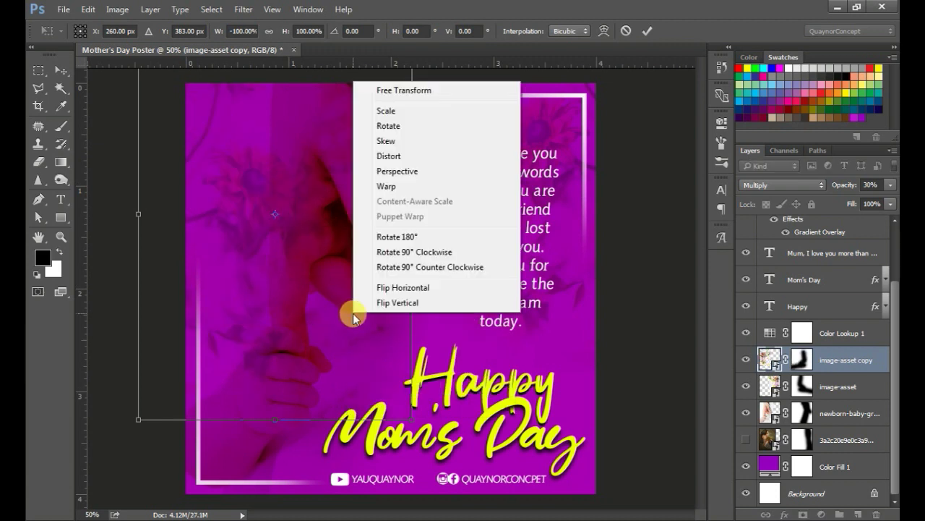
left_click(326, 306)
mouse_move(323, 273)
left_mouse_down()
mouse_move(285, 253)
mouse_move(263, 193)
left_mouse_up()
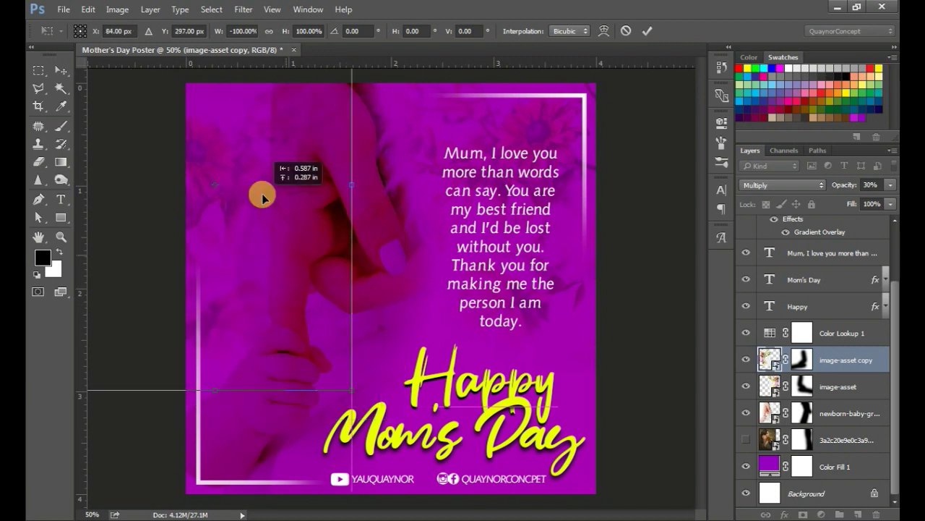
right_click(275, 212)
left_click(275, 310)
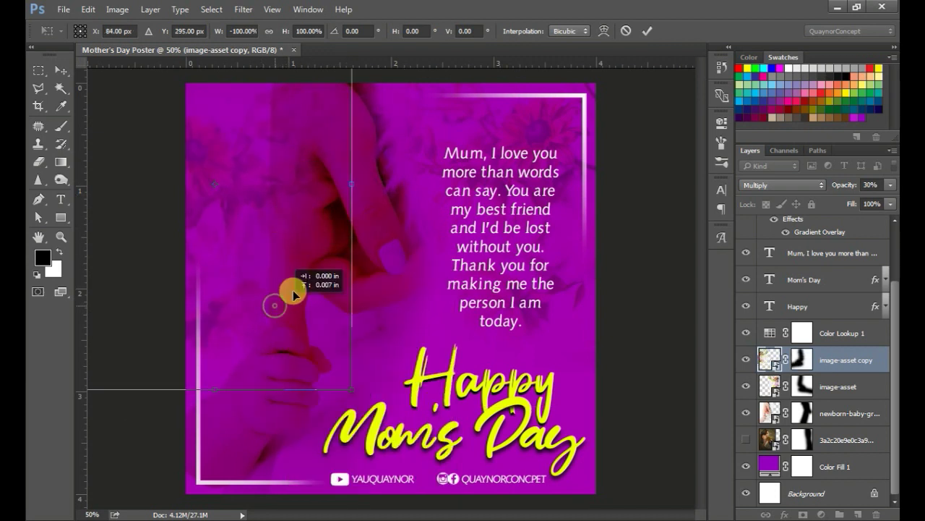
mouse_move(293, 290)
left_mouse_down()
mouse_move(260, 224)
mouse_move(280, 232)
mouse_move(235, 290)
left_mouse_up()
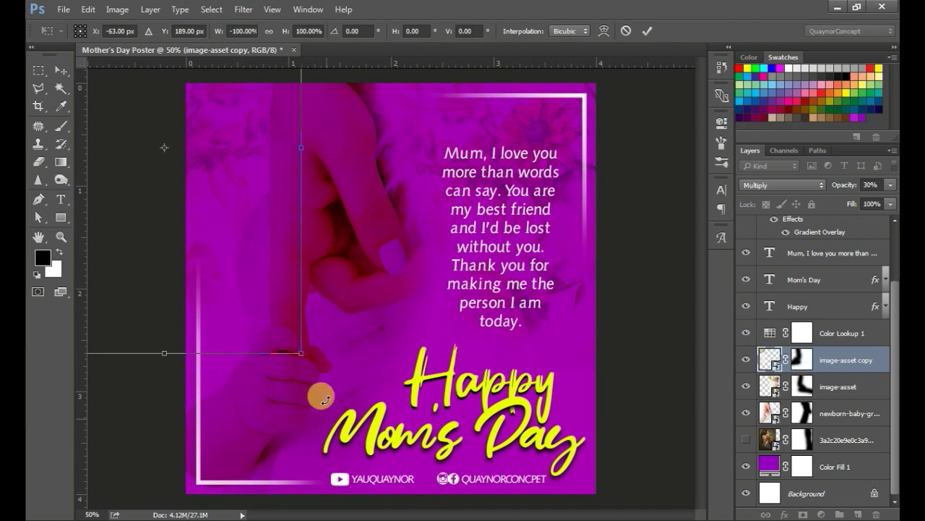
mouse_move(301, 371)
left_mouse_down()
mouse_move(328, 349)
mouse_move(306, 296)
left_mouse_up()
left_click_drag(254, 233, 257, 229)
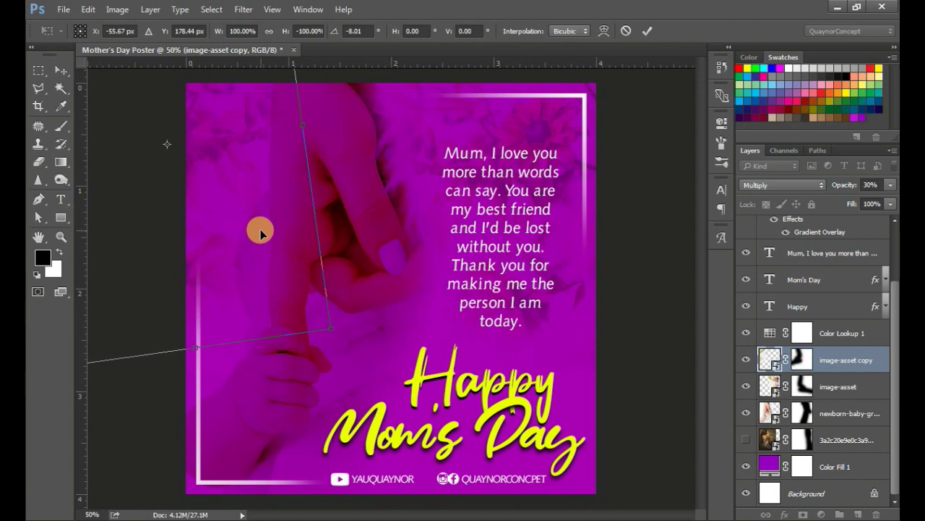
key("Return")
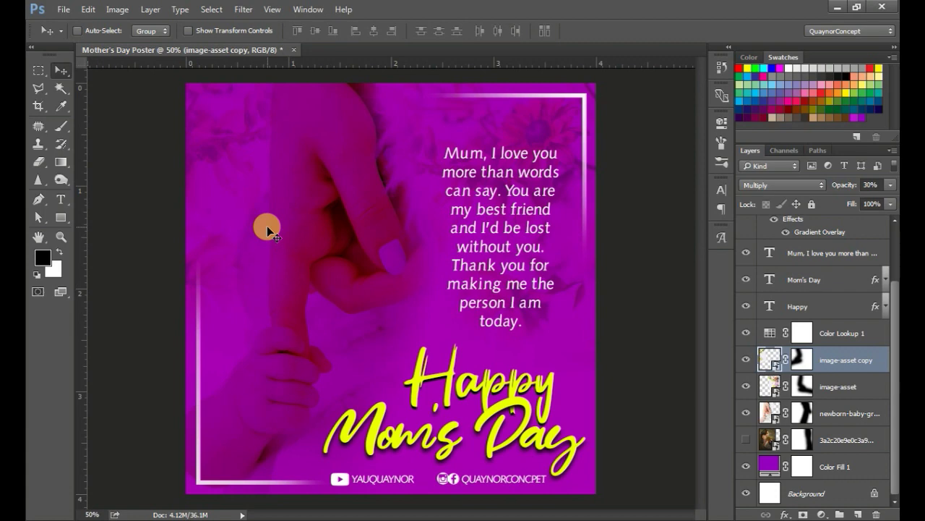
key("ctrl")
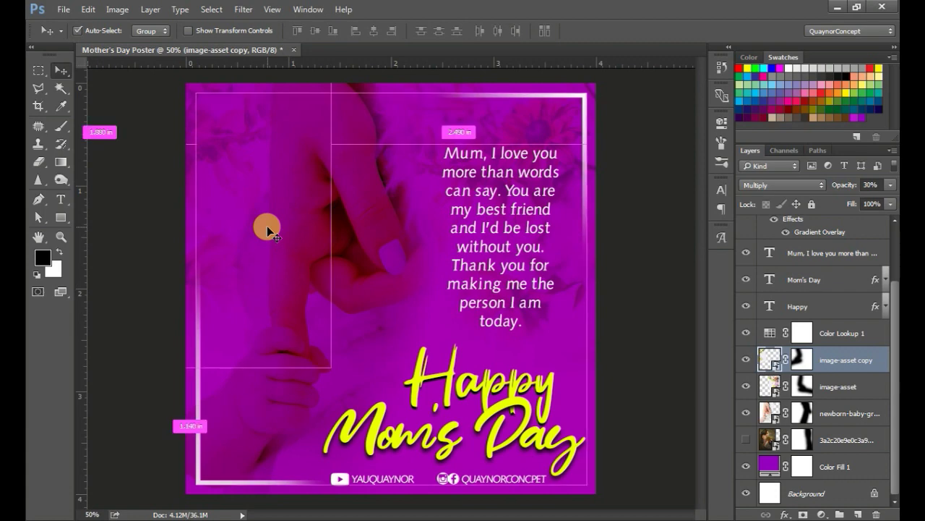
key("ctrl+plus")
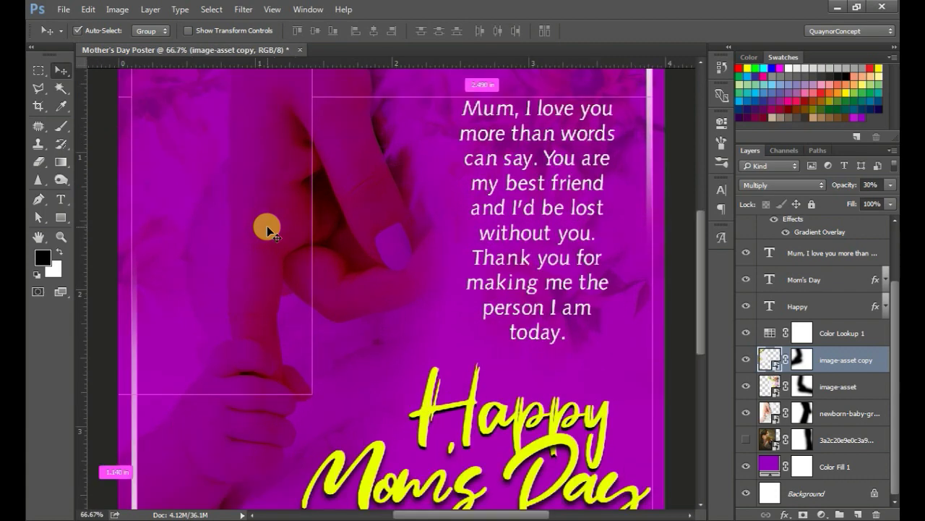
mouse_move(355, 196)
left_mouse_down()
mouse_move(369, 318)
mouse_move(363, 89)
mouse_move(367, 167)
left_mouse_up()
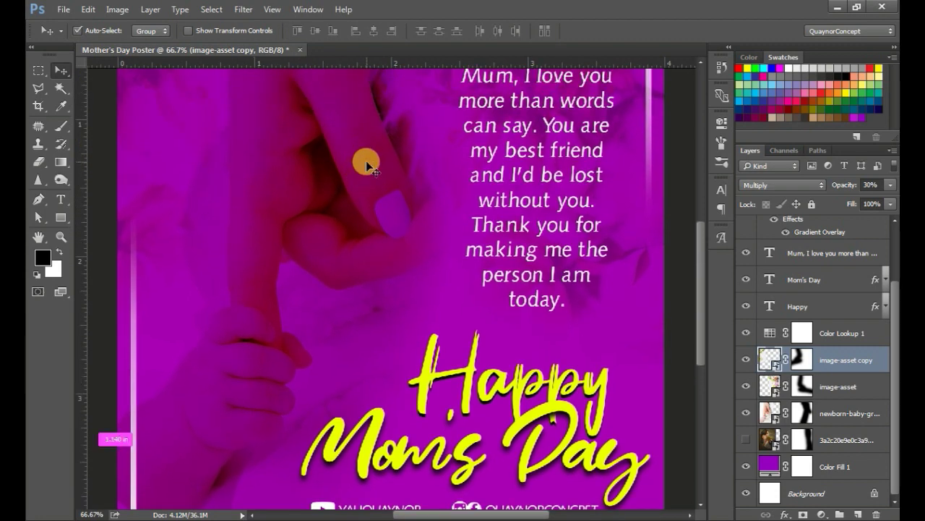
key("ctrl+0")
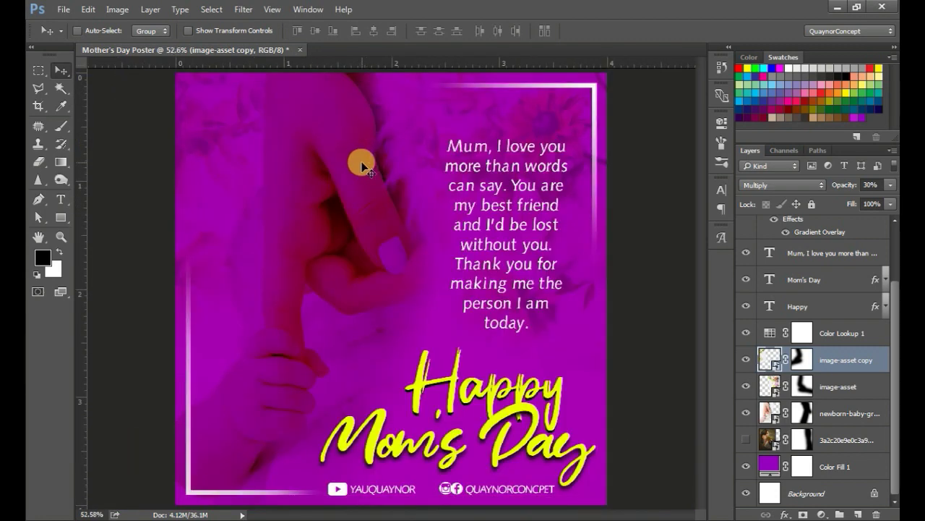
key("ctrl+minus")
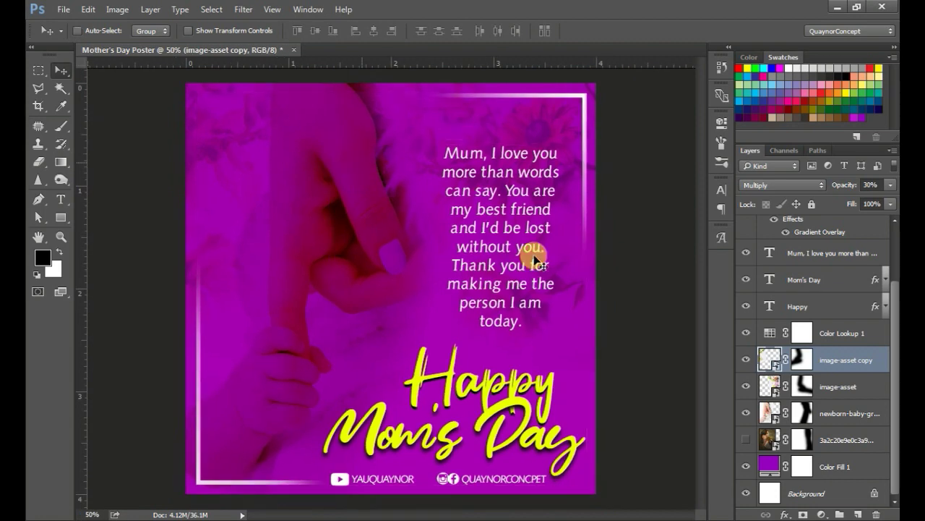